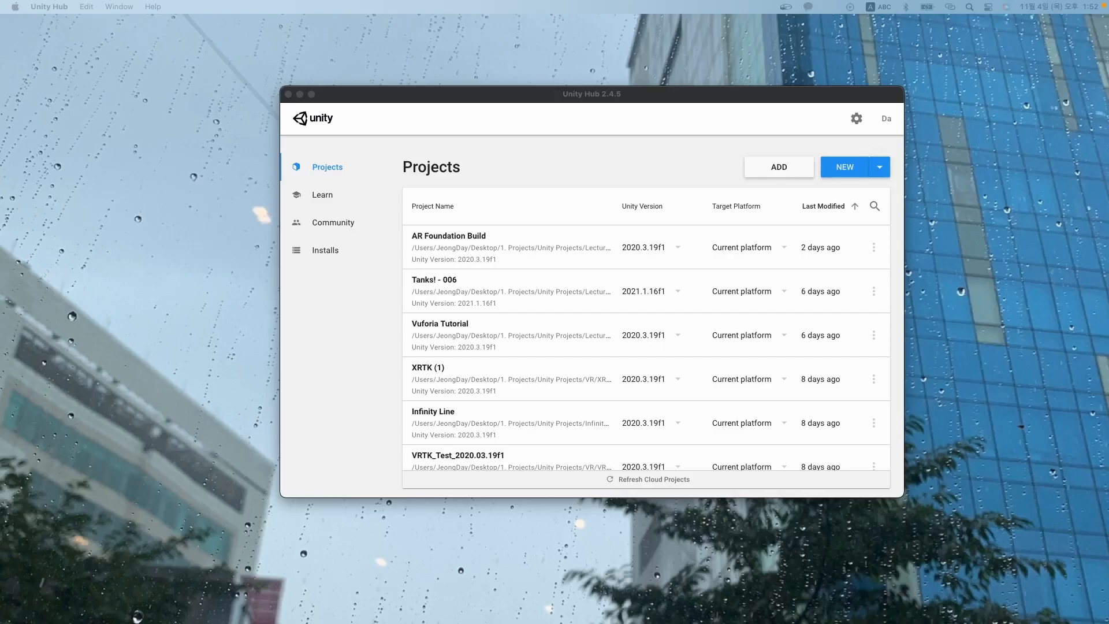
Bring Unity Hub forward and browse its Installs, Projects, Learn and Community pages.
click(477, 113)
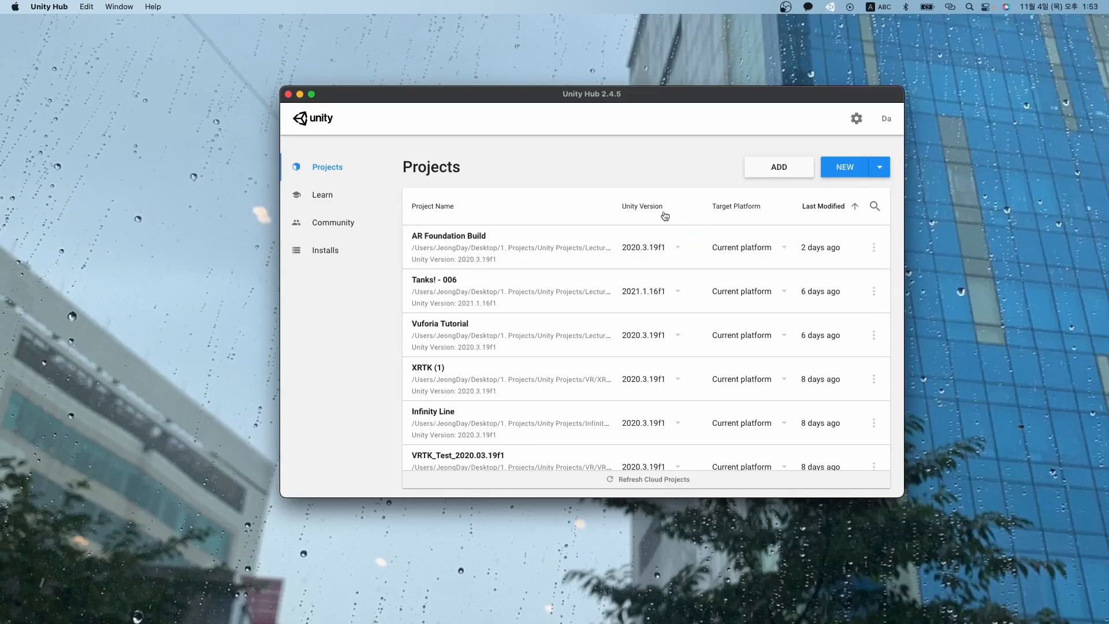
click(341, 257)
click(351, 170)
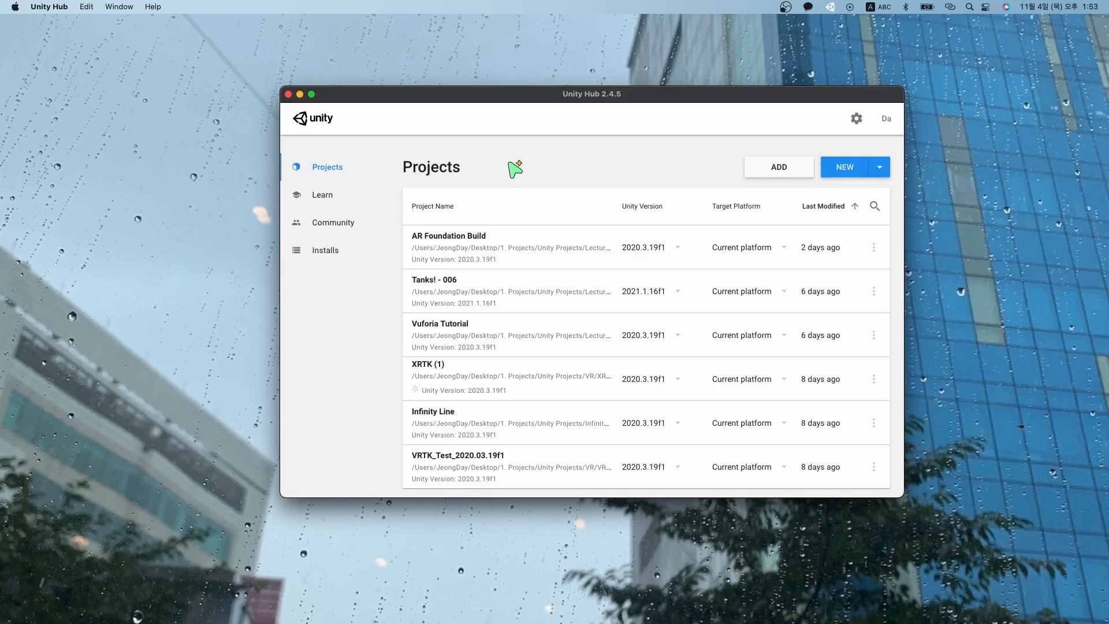
click(338, 200)
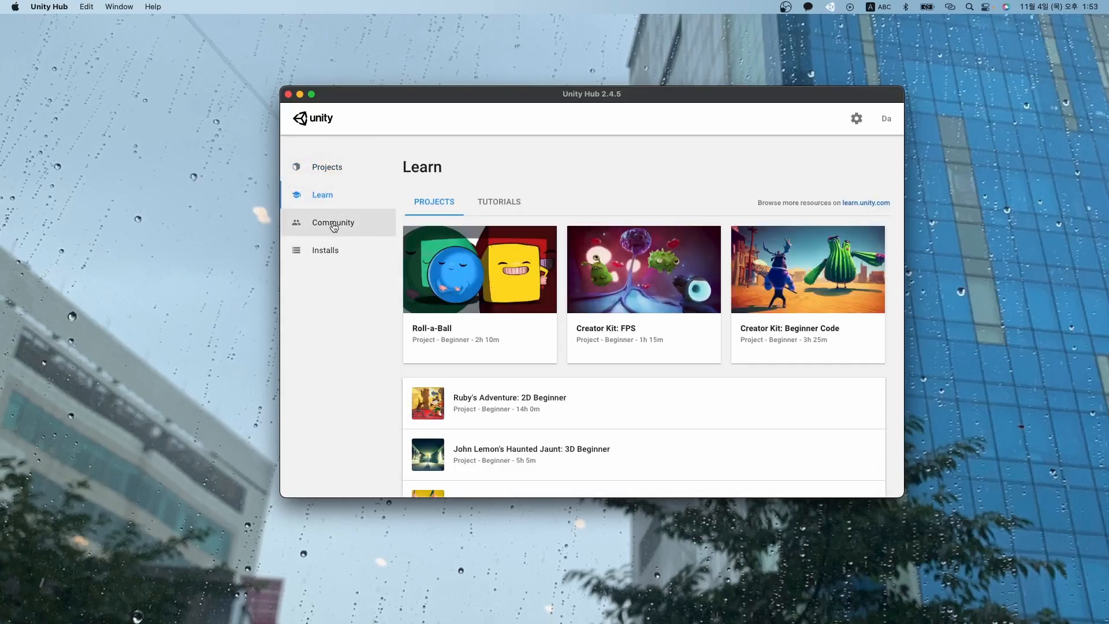
click(333, 225)
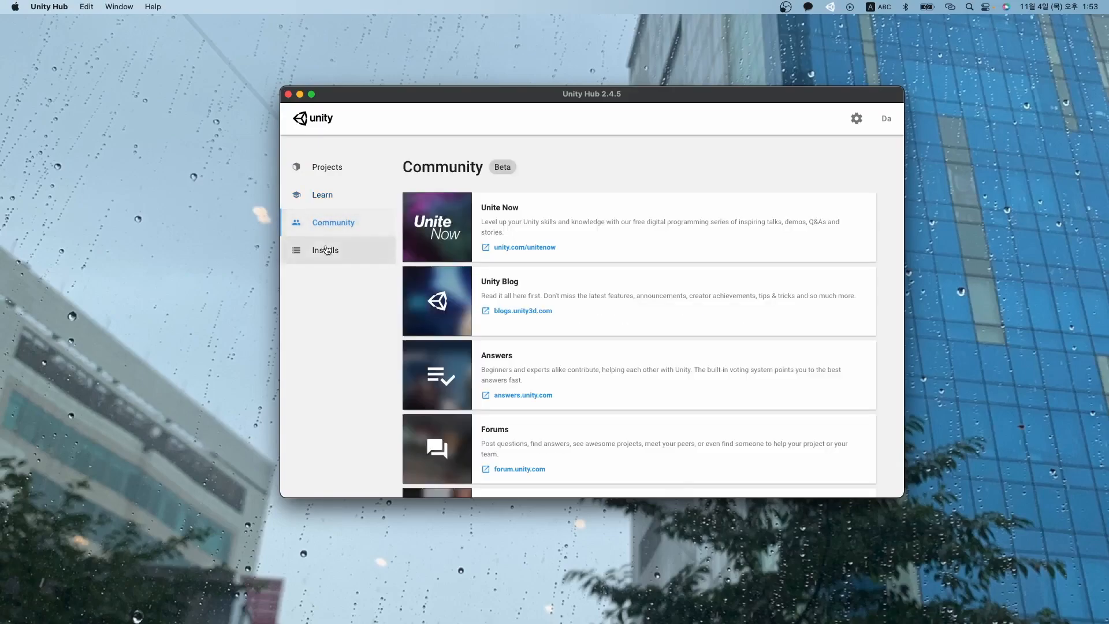
click(323, 248)
Show the Installs page listing six editors, from 2021.1.16f1 down to 2019.4.29f1.
click(321, 171)
click(317, 253)
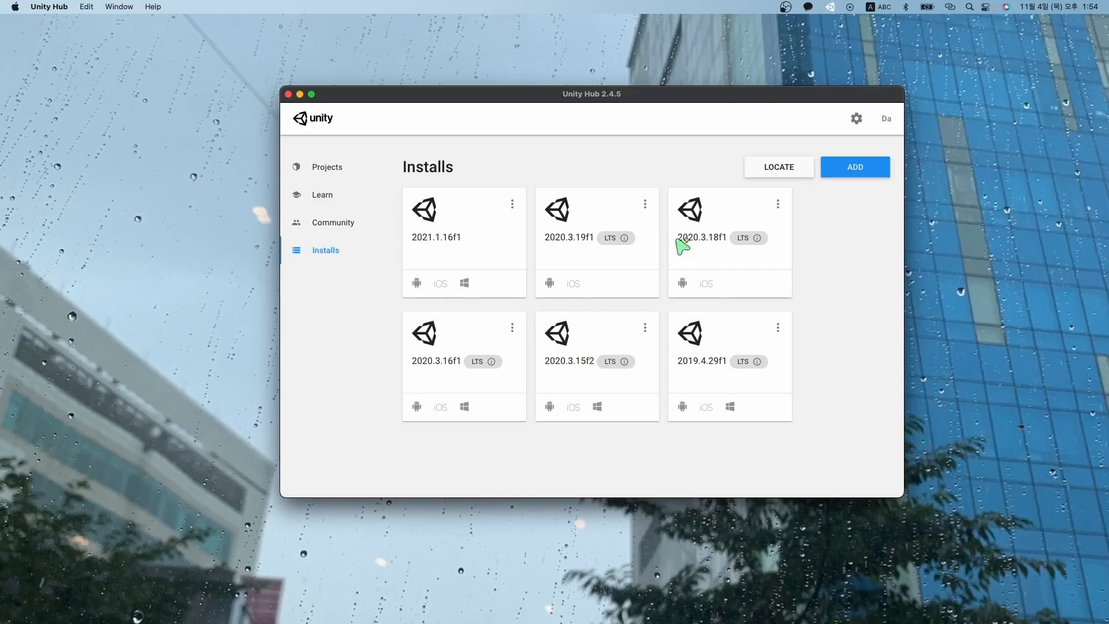
Start adding Unity 2020.3.21f1 (LTS), then open the download archive link in Chrome.
click(867, 177)
click(867, 175)
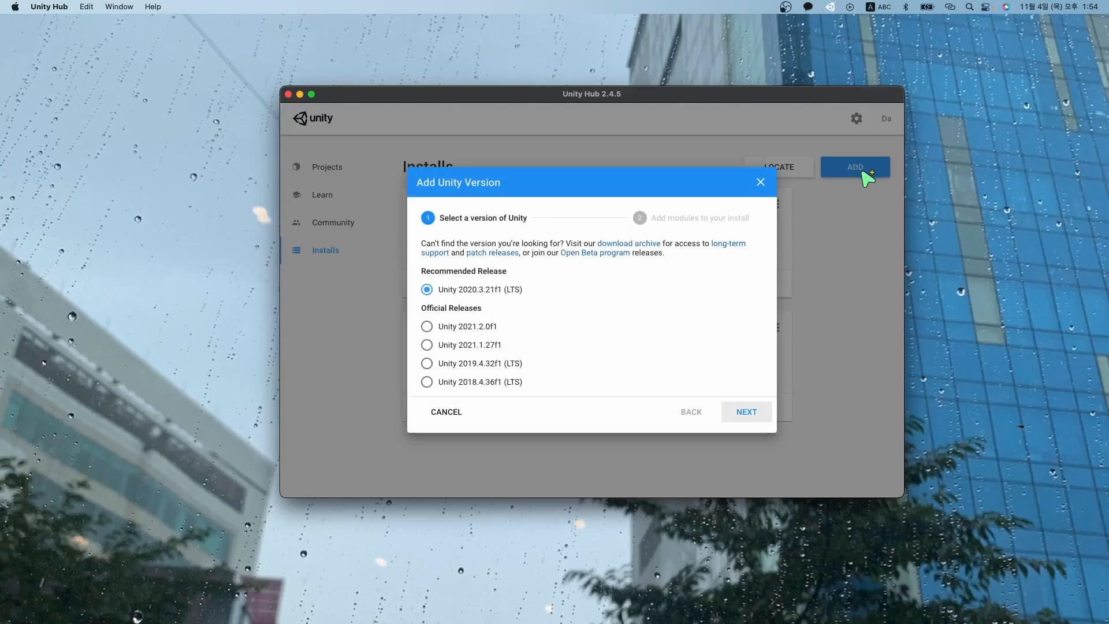
click(428, 290)
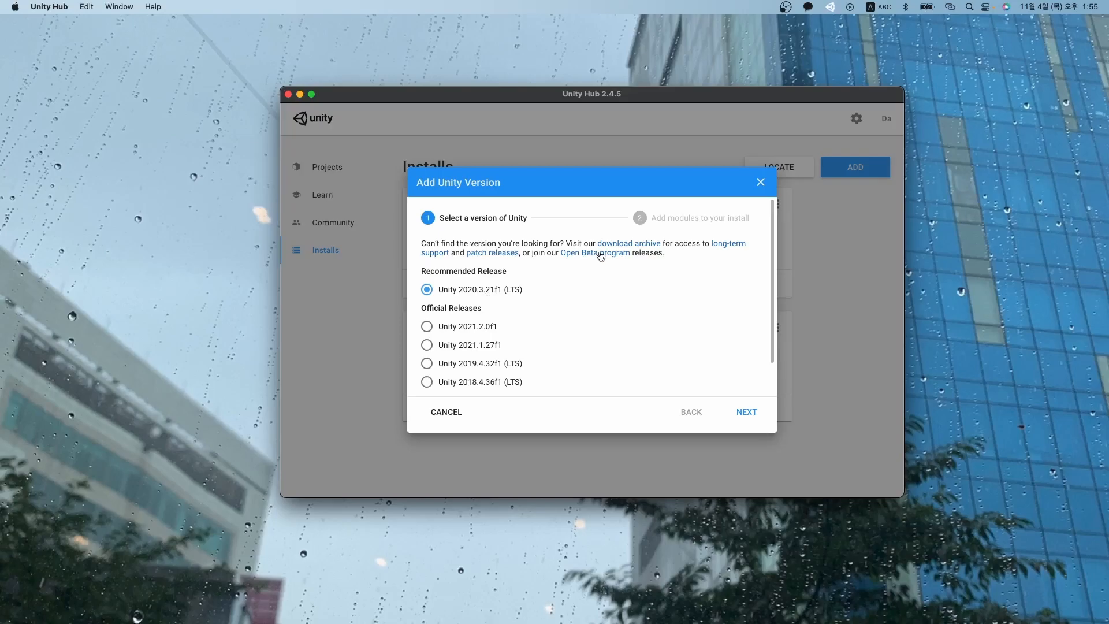
click(629, 247)
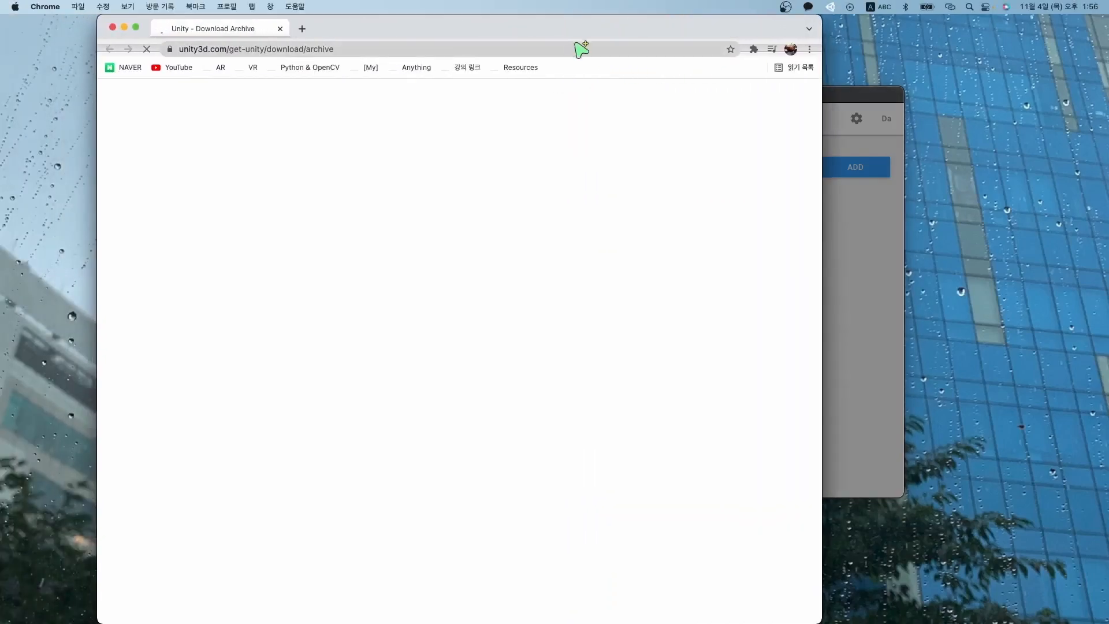
Maximize Chrome, list the Unity 2020.x releases, and carry the 2020.3.19 link to Unity Hub.
double_click(587, 39)
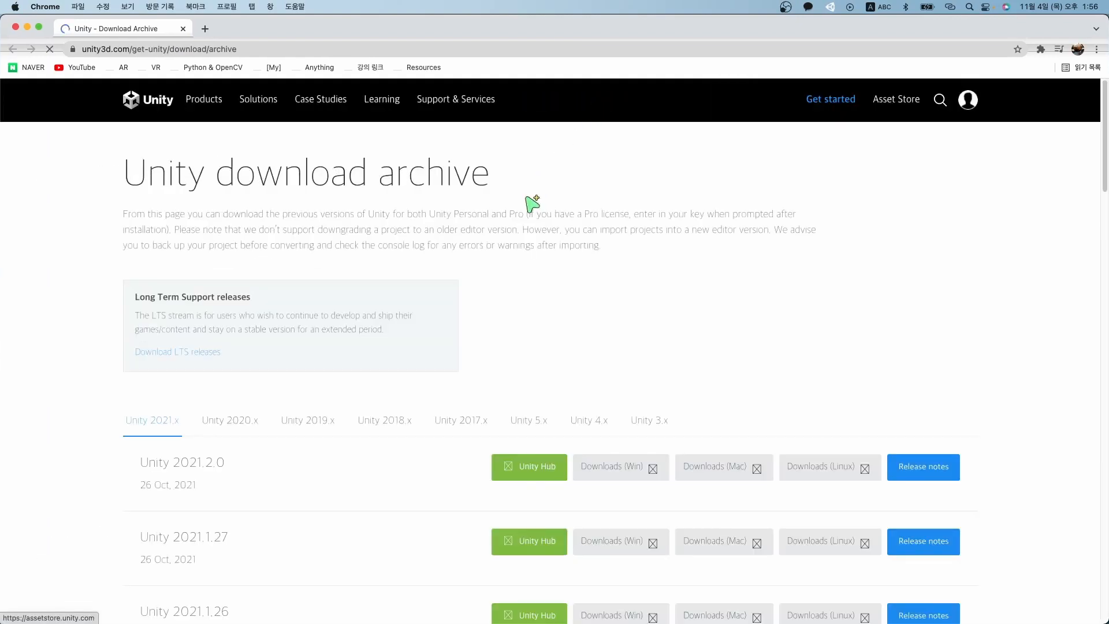
scroll(523, 255, down, 1)
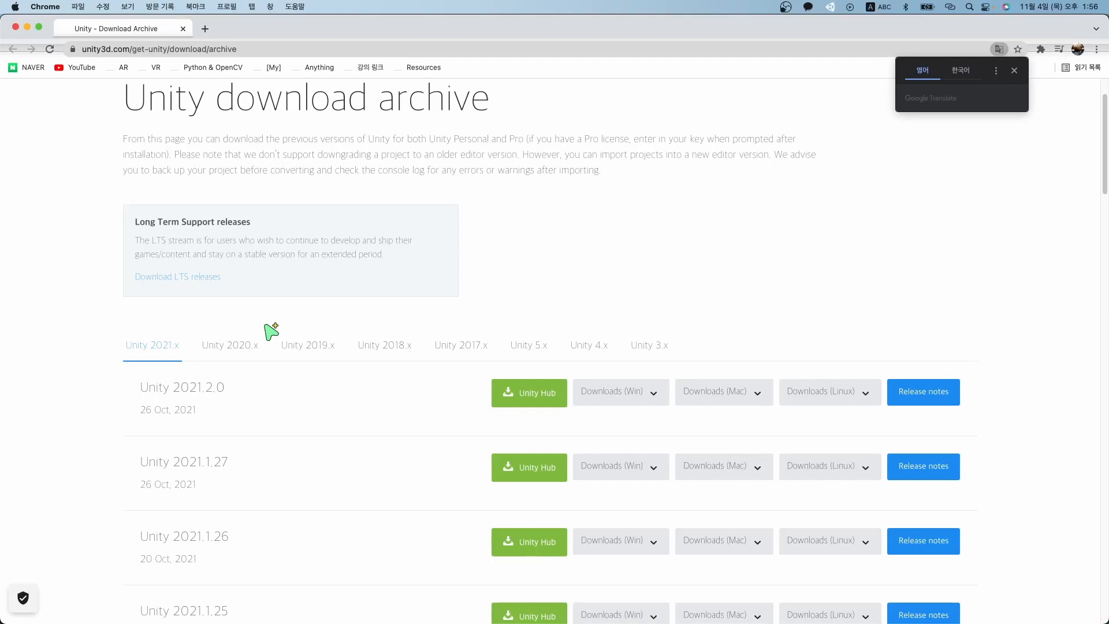
click(242, 347)
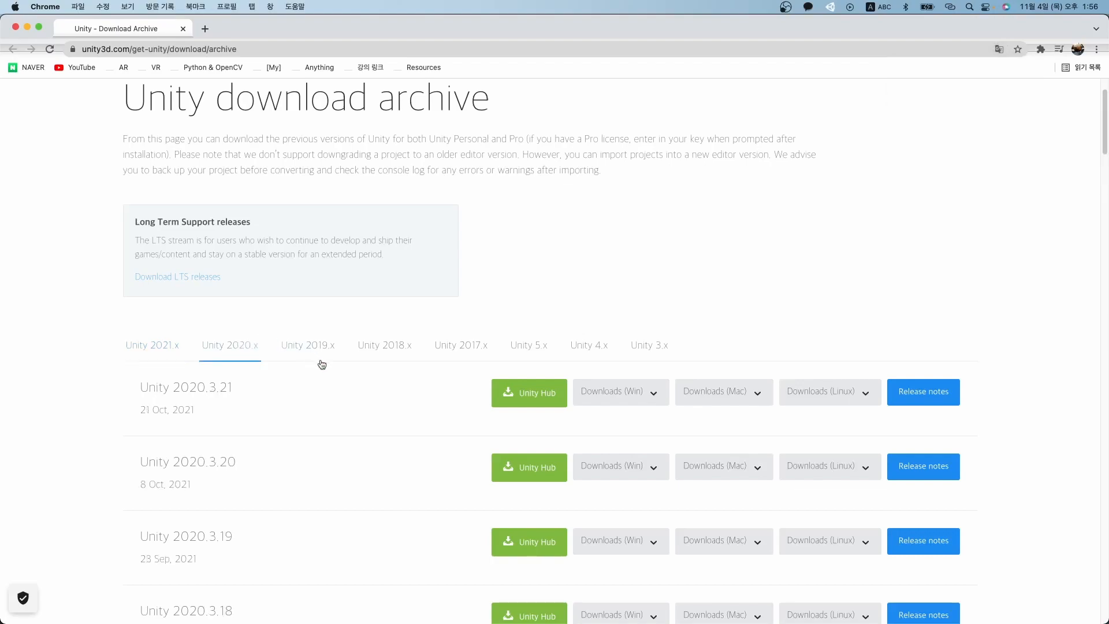
scroll(320, 364, down, 3)
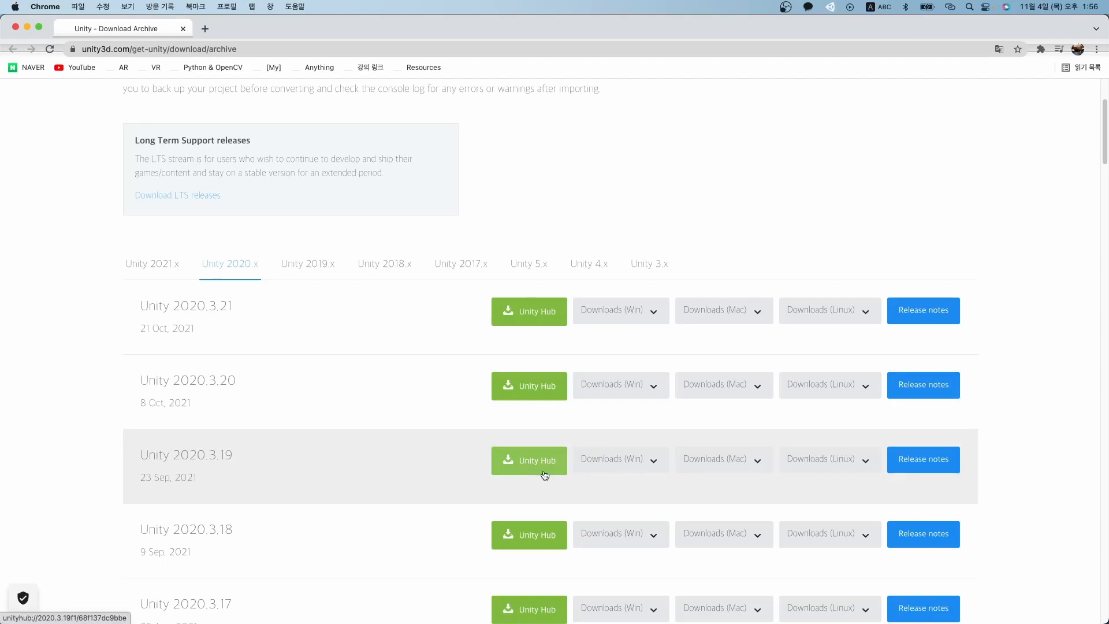
drag(532, 465, 701, 415)
key(ctrl+Up)
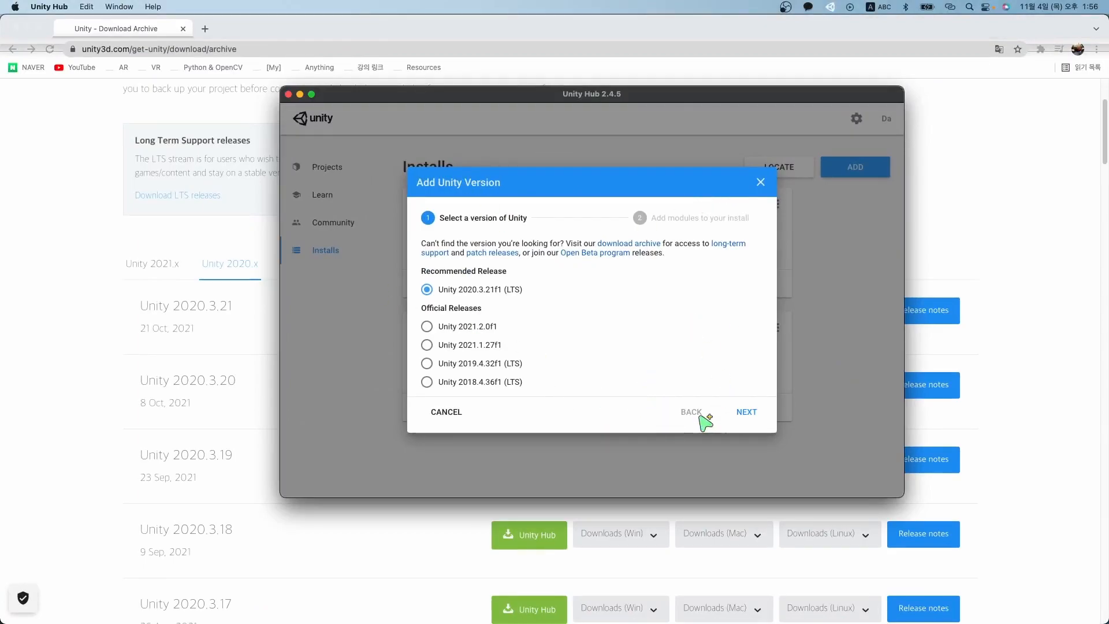
Select Android Build Support with SDK & NDK Tools and OpenJDK for 2020.3.21f1 (18.2 GB).
click(744, 414)
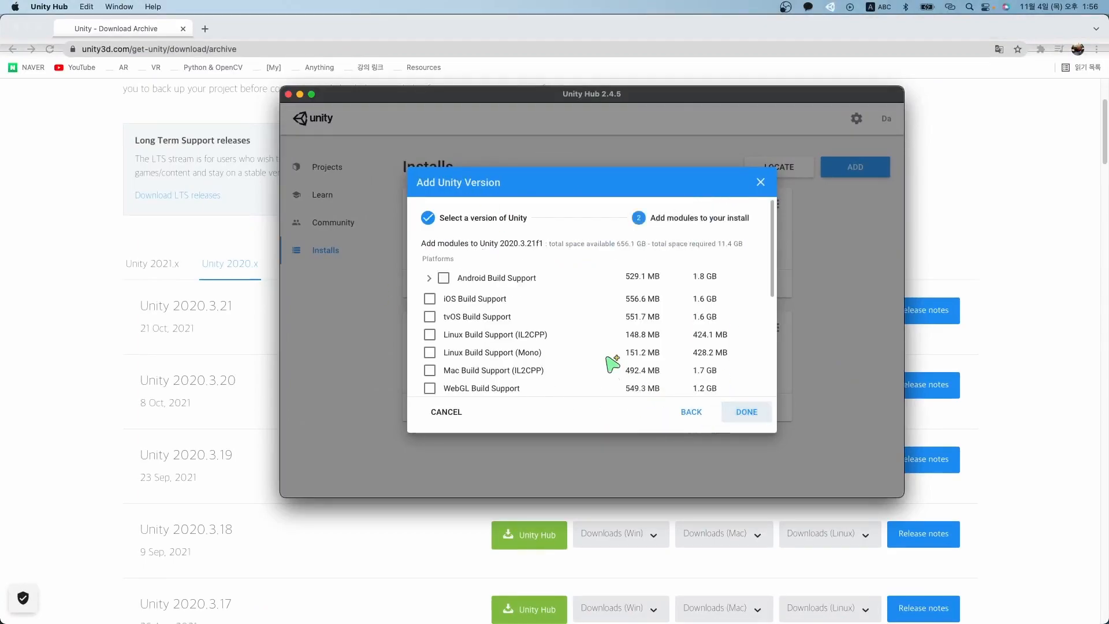
click(429, 279)
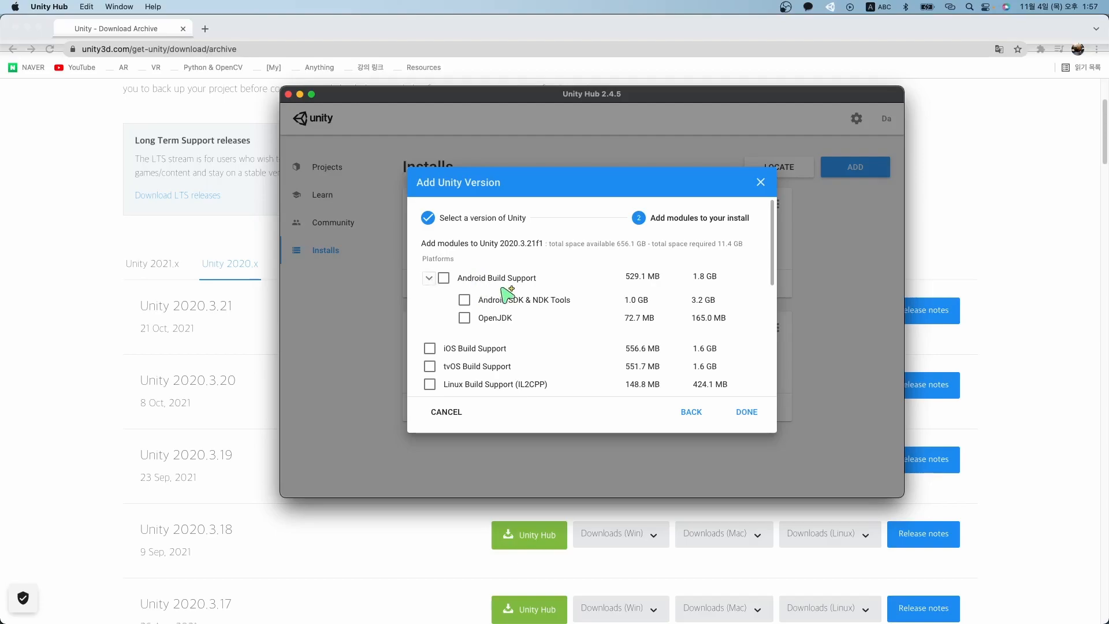
click(453, 280)
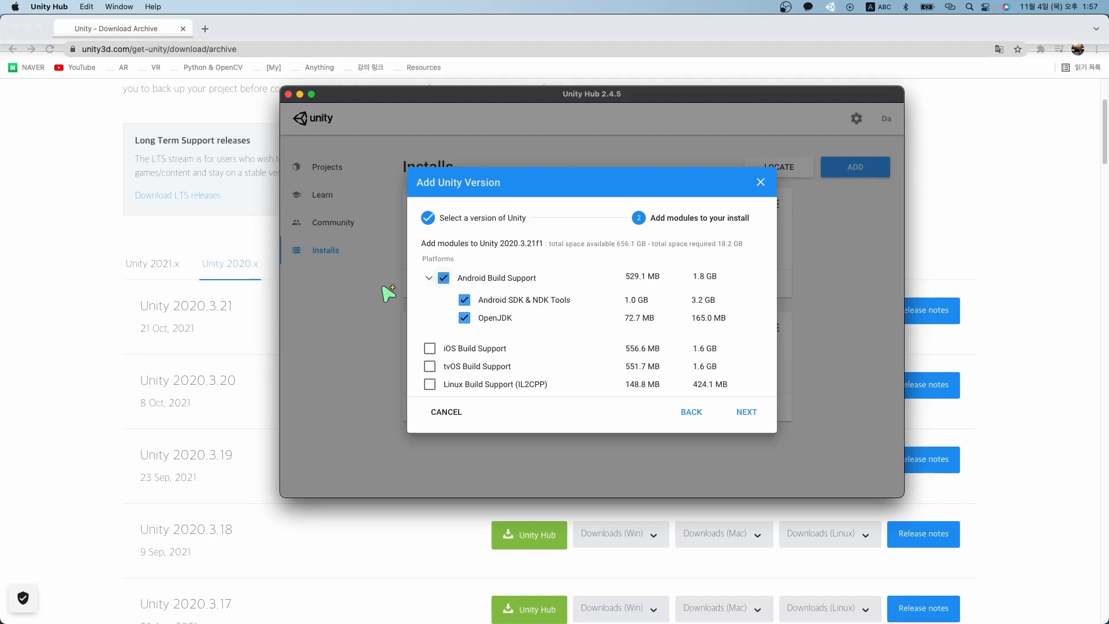
click(427, 281)
click(428, 281)
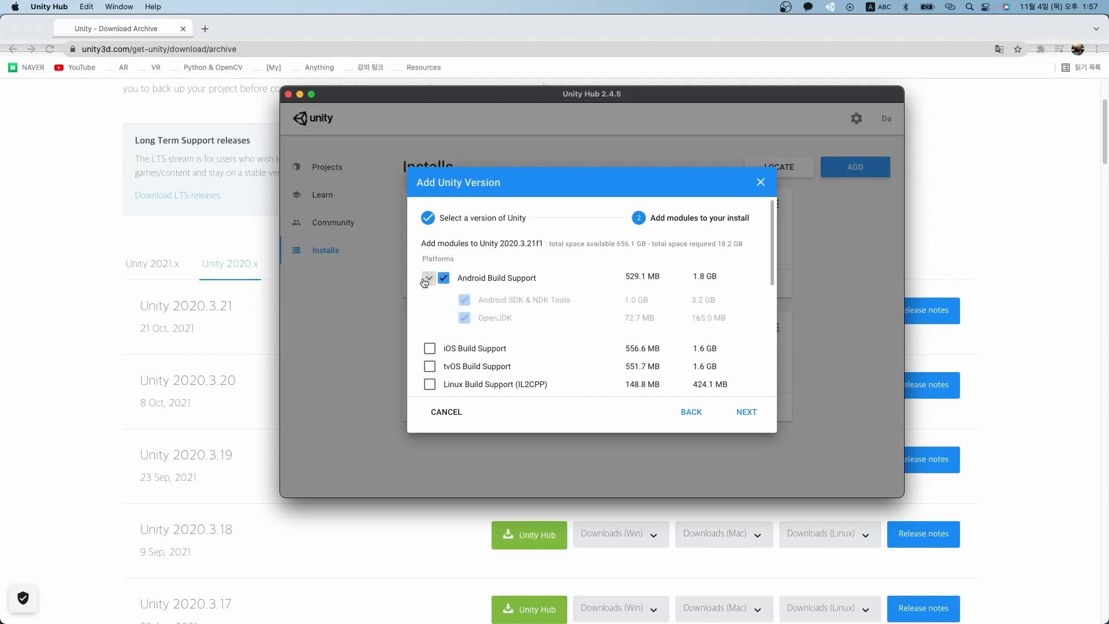
click(427, 280)
click(428, 280)
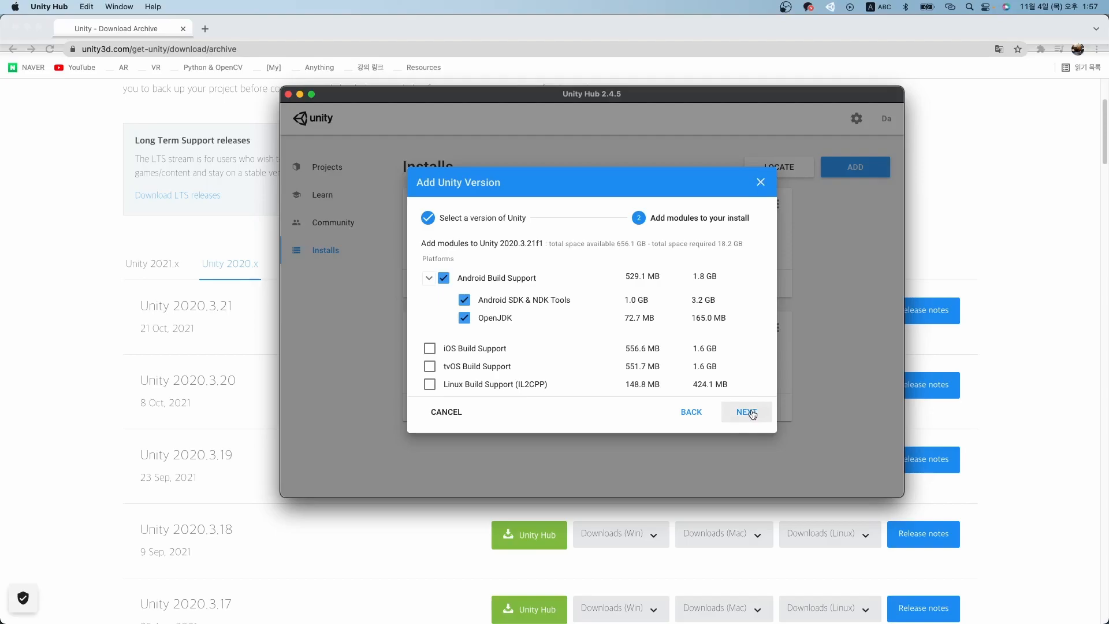
Abandon the version install and start a new Unity 2020.3.19f1 project from the Projects list.
click(761, 182)
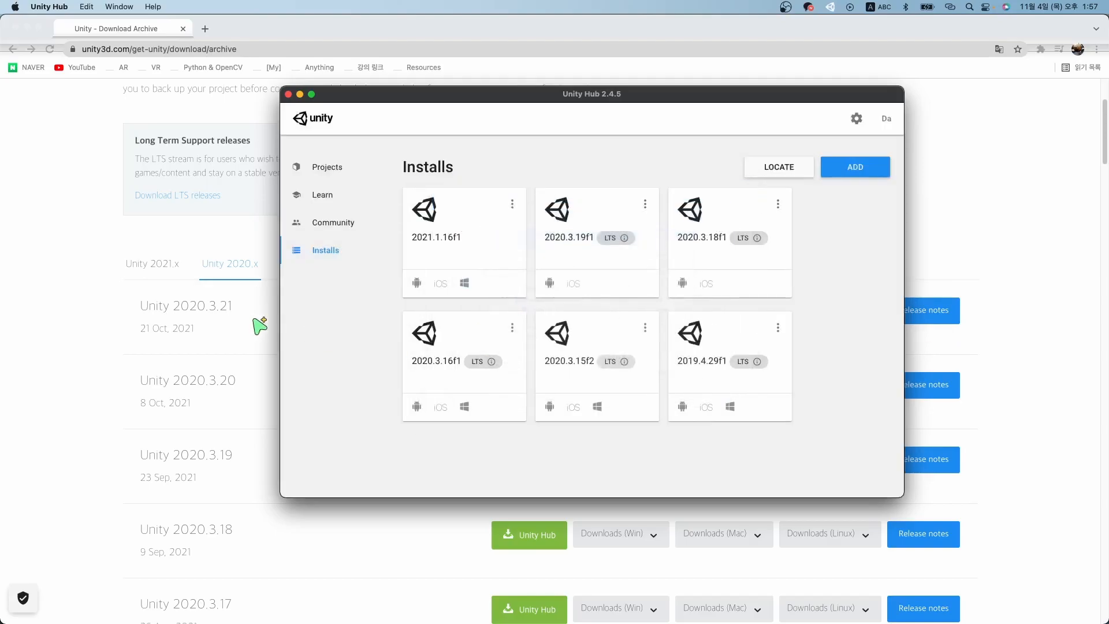
click(324, 168)
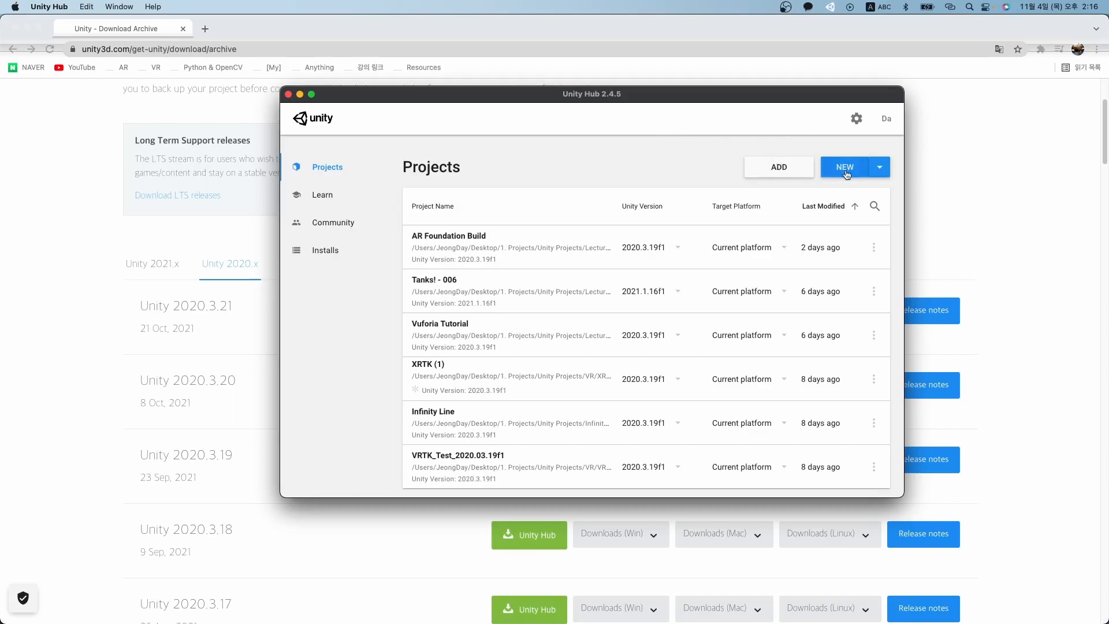
click(846, 167)
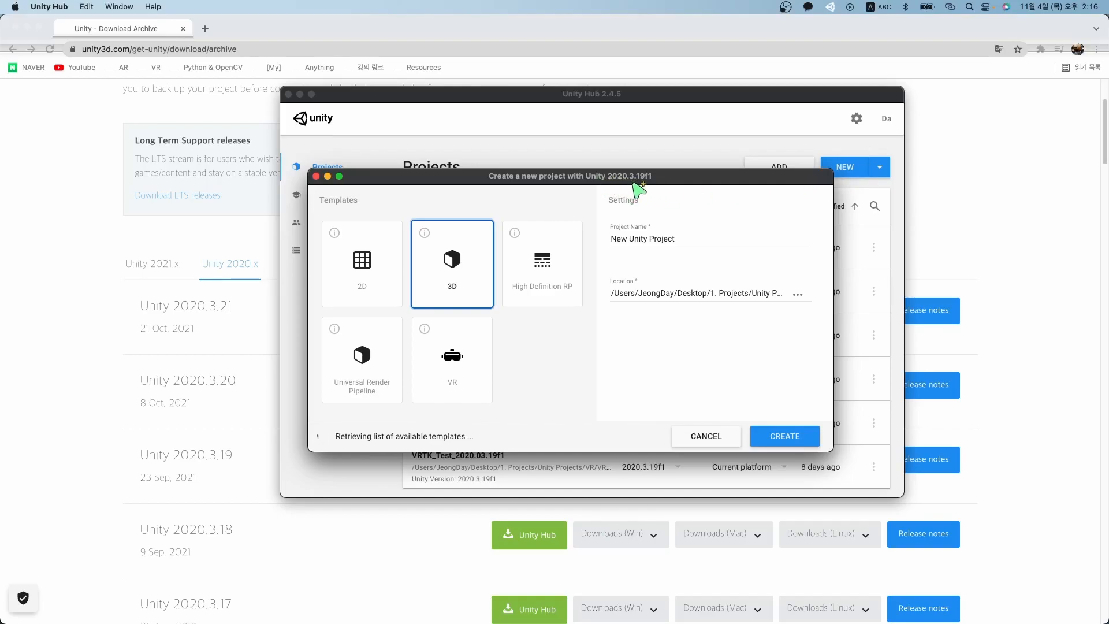
click(730, 436)
click(880, 167)
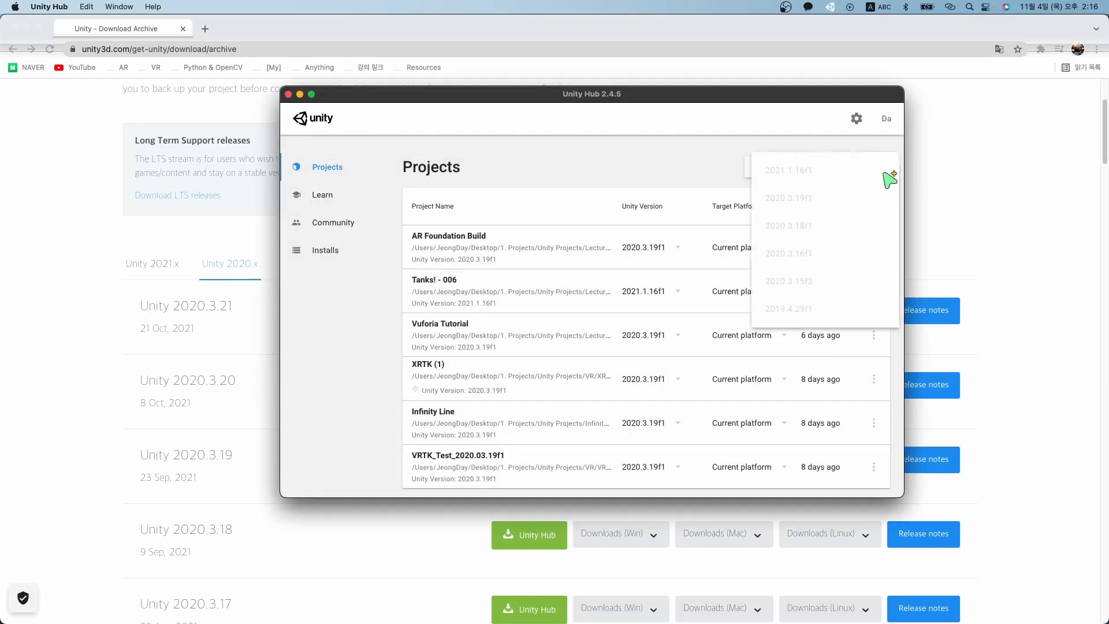
click(842, 199)
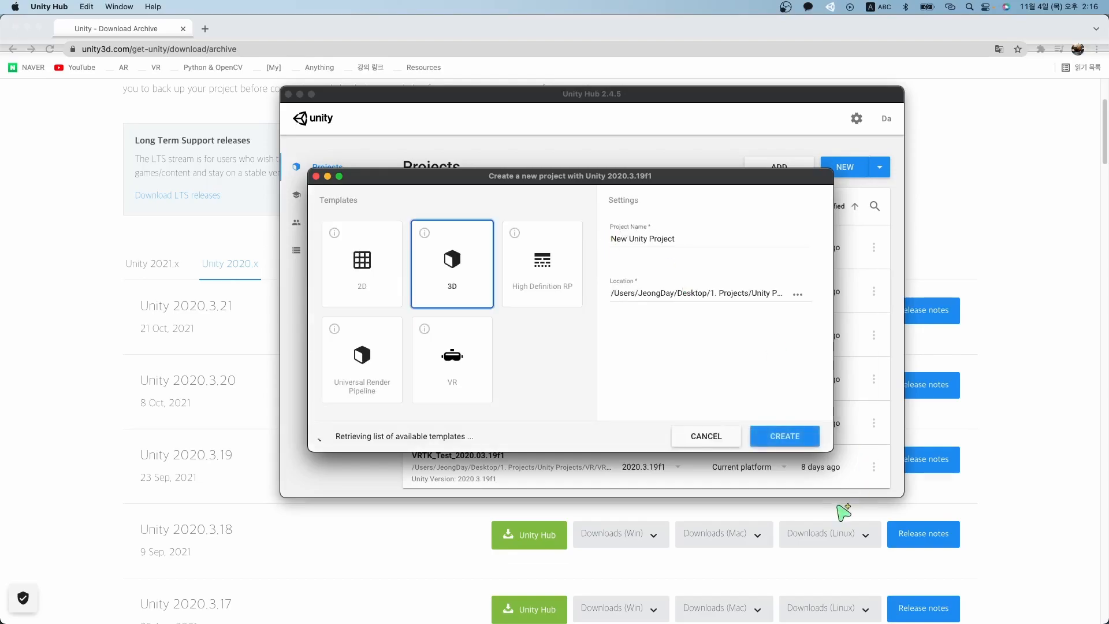
click(733, 443)
click(852, 168)
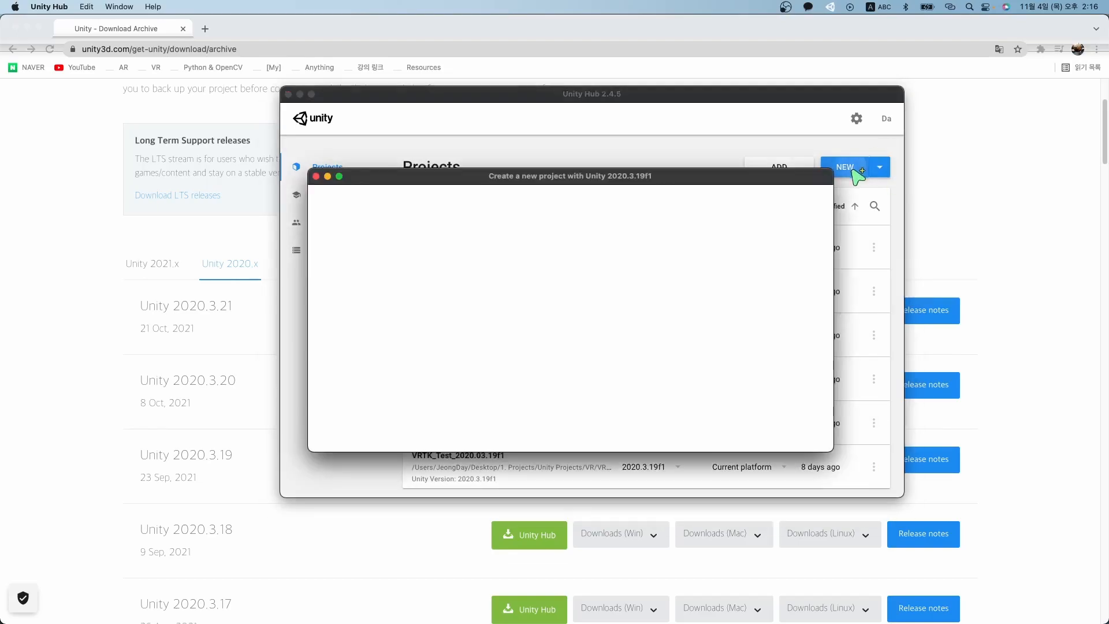
Name the 3D project 'Vuforia Tutorial'.
key(super+a)
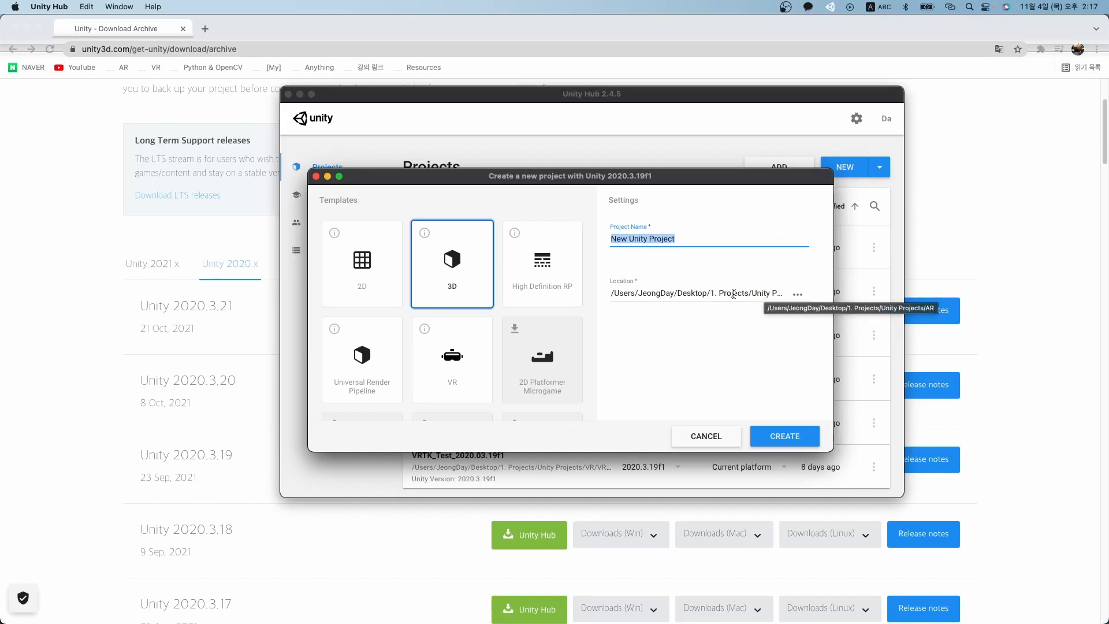
drag(752, 295, 609, 294)
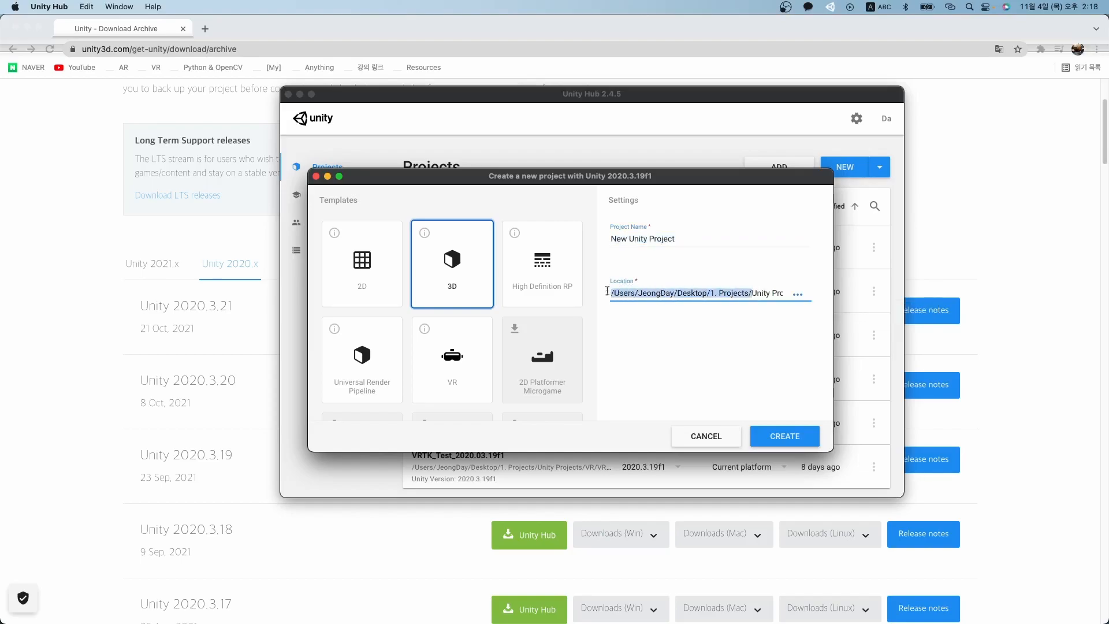
click(669, 325)
drag(711, 242, 611, 240)
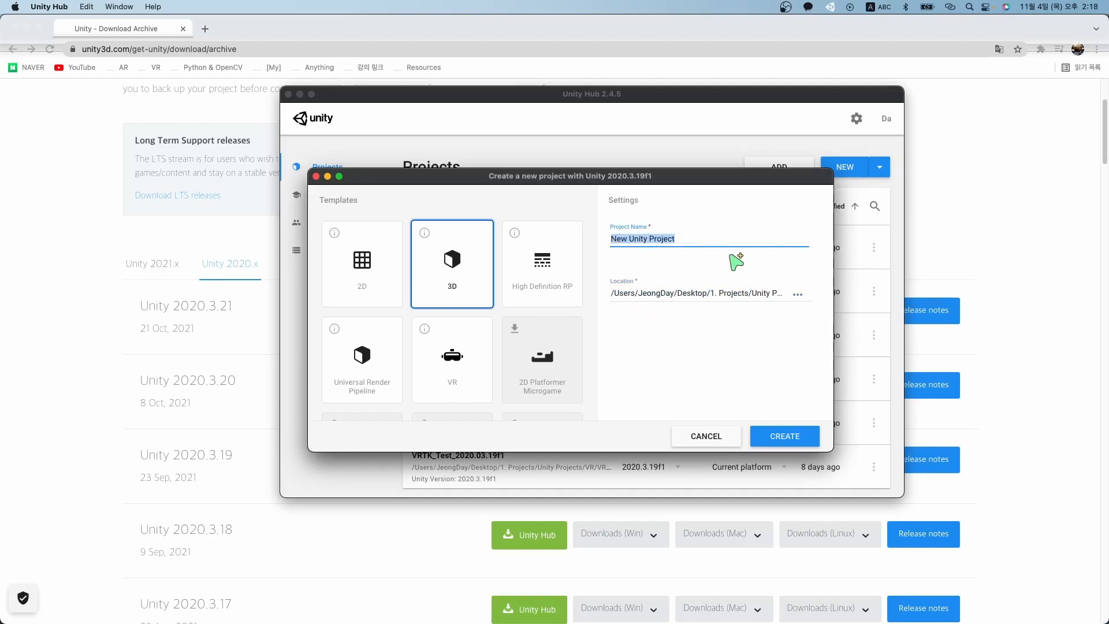
text(V)
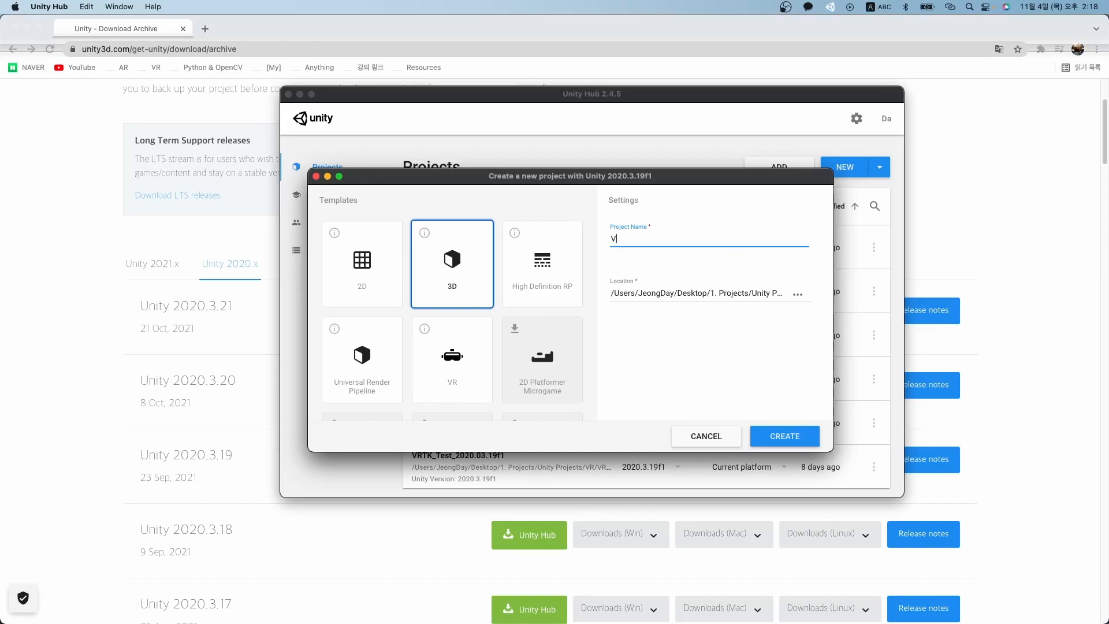
text(uforia Tutorial)
Create the Vuforia Tutorial project and bring the opened Unity Editor into view.
click(787, 436)
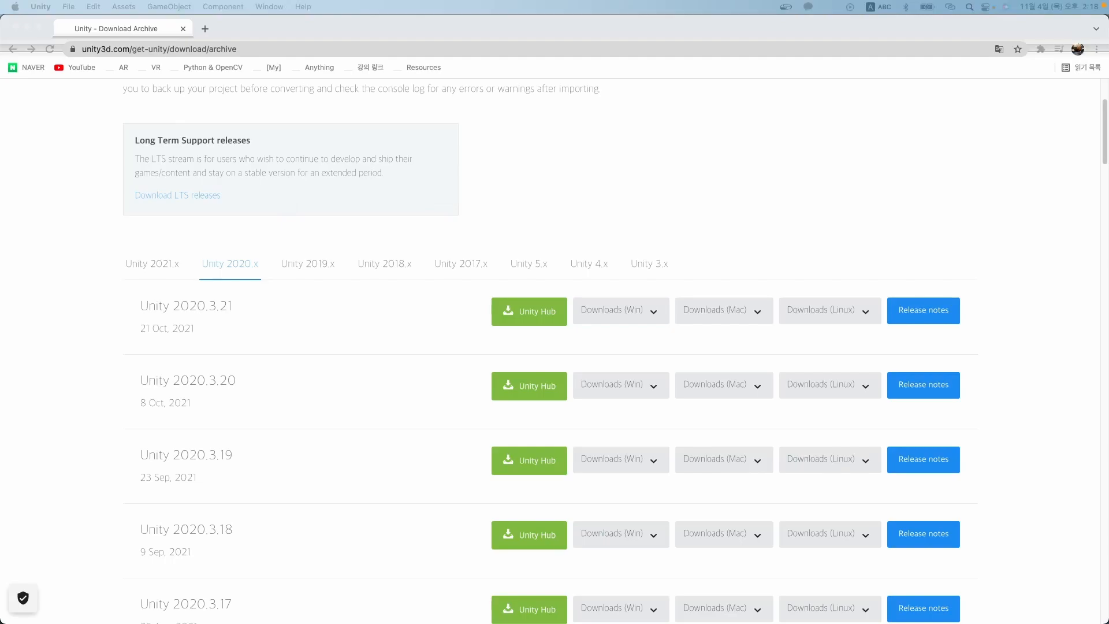
drag(0, 80, 376, 45)
Maximize the editor, dismiss the update notice, and apply the 2 by 3 layout.
double_click(400, 42)
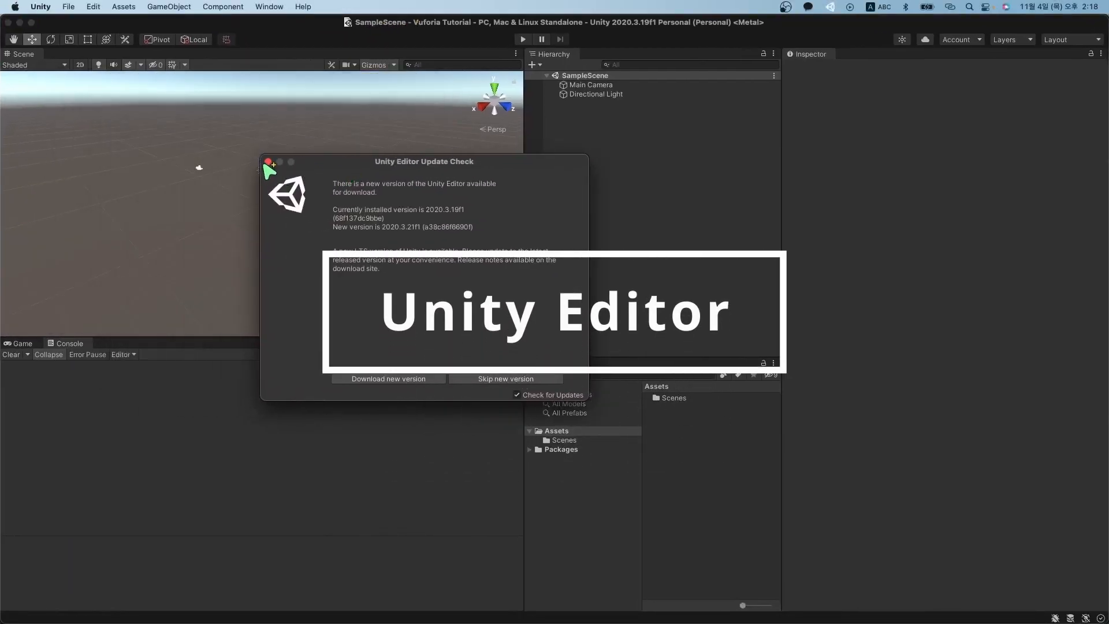
click(268, 162)
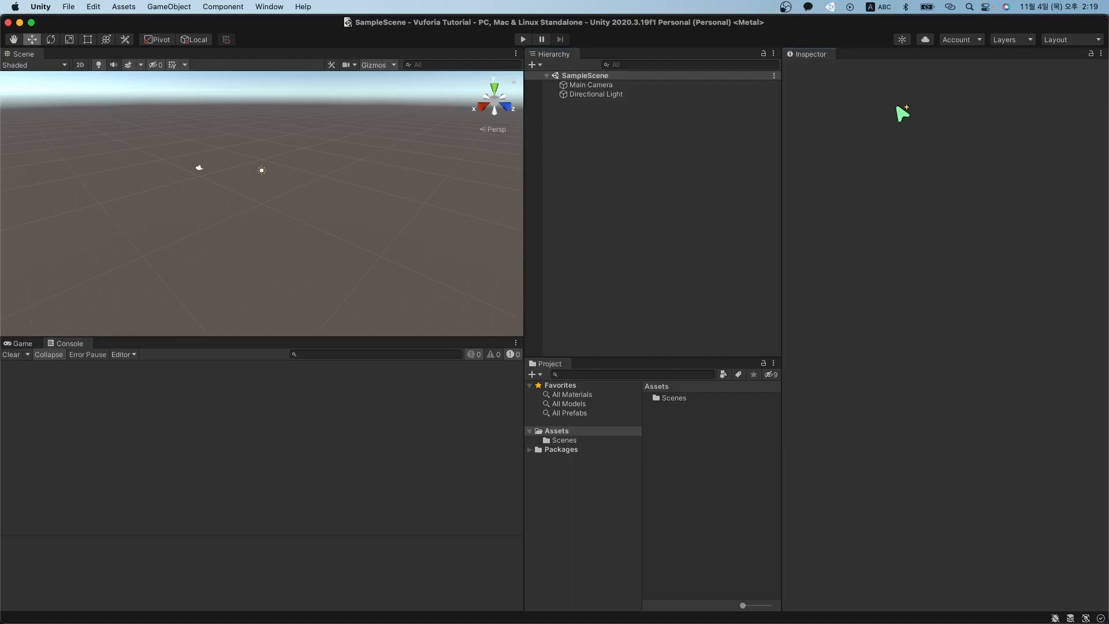
click(1077, 39)
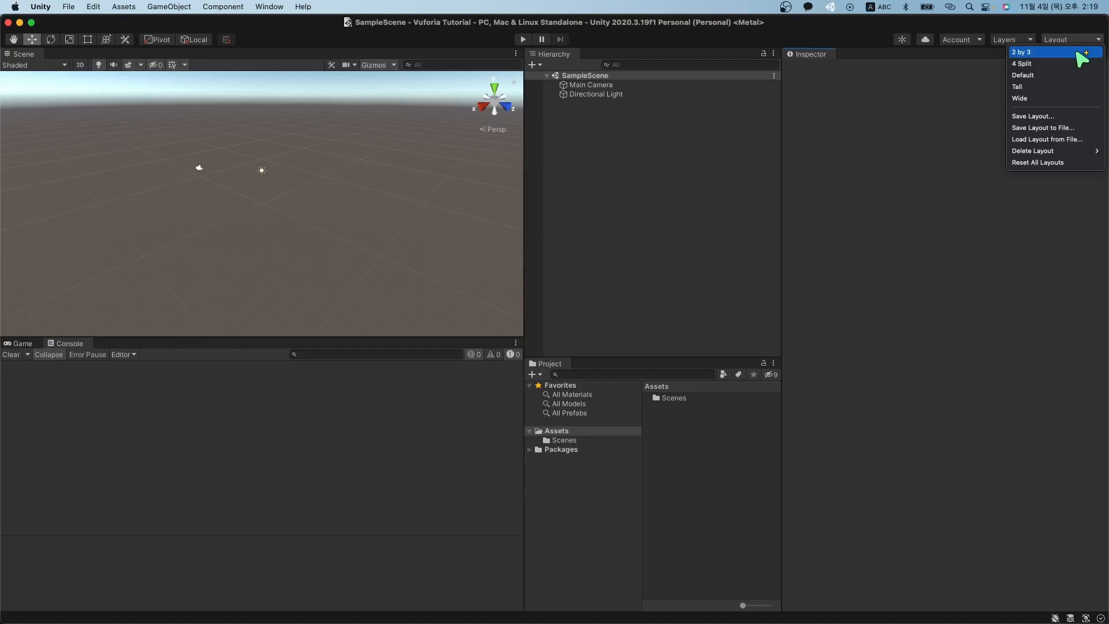
click(1079, 52)
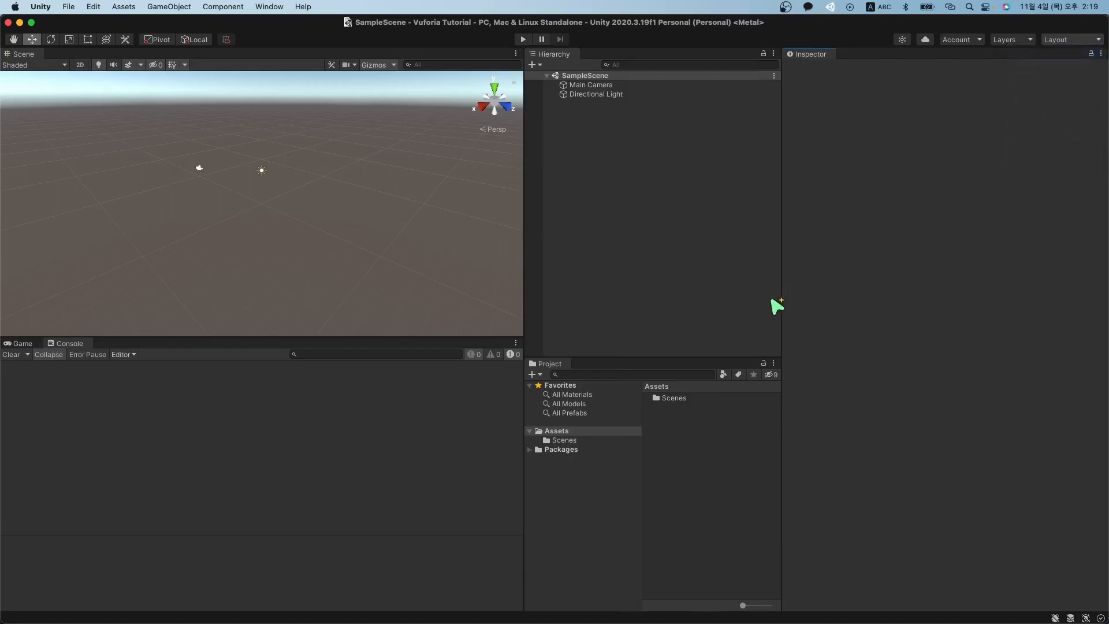
drag(636, 233, 629, 338)
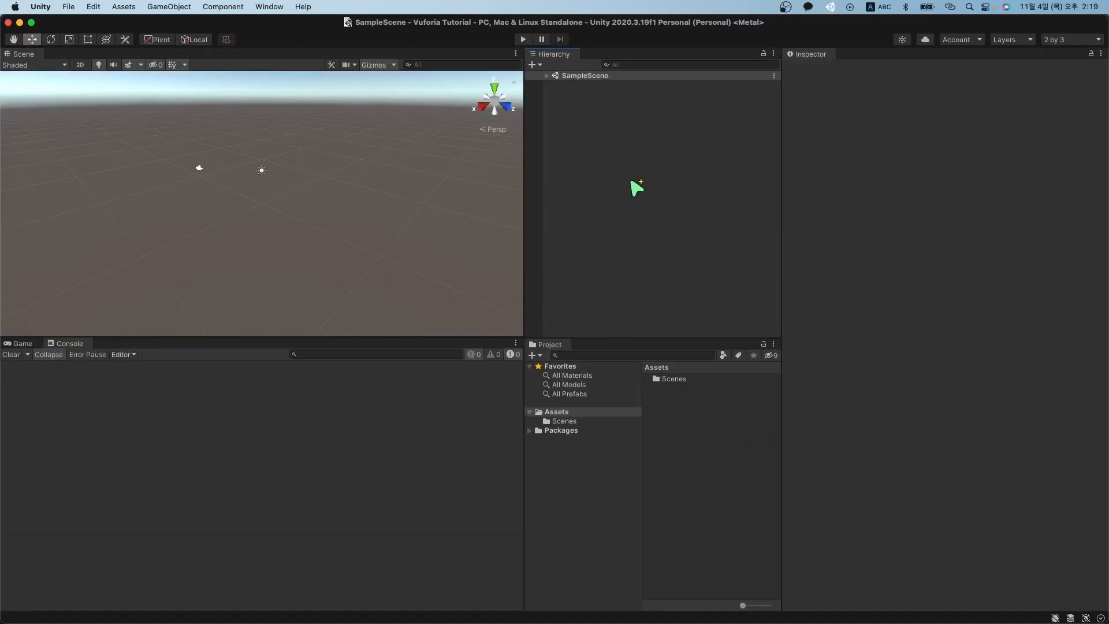
click(1077, 41)
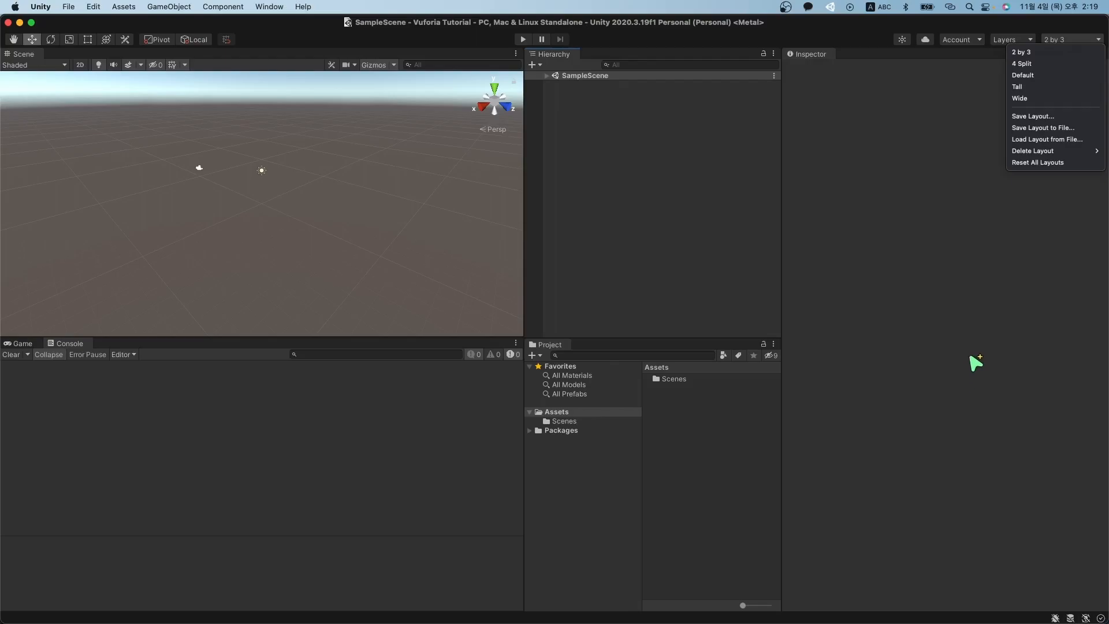
Close the Console tab so the Game view shows, then orbit the Scene view.
click(664, 303)
right_click(67, 344)
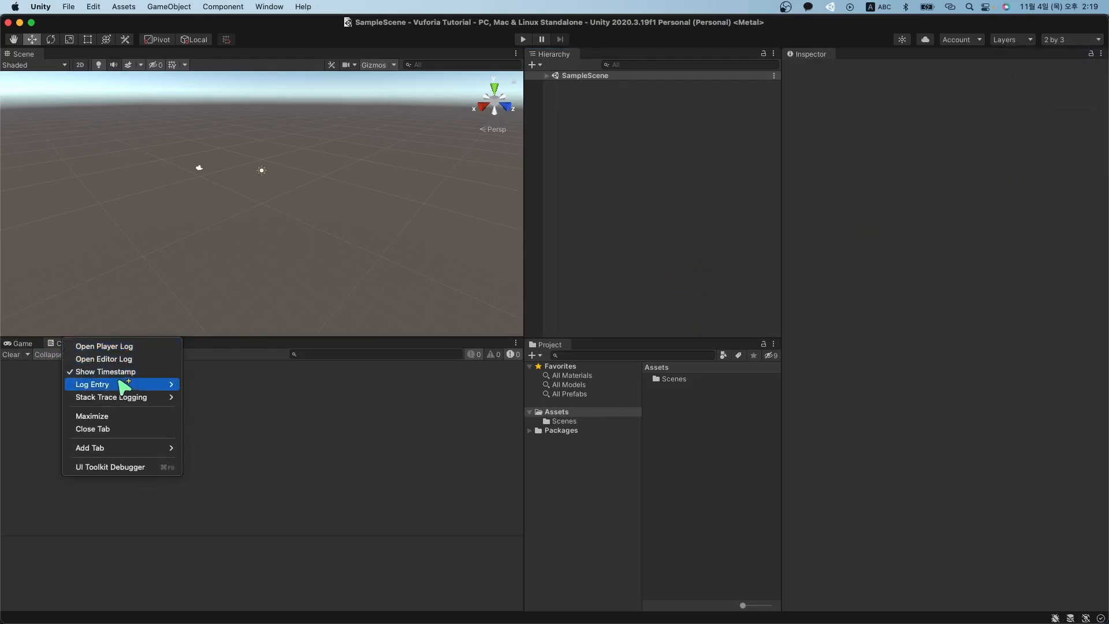
click(137, 429)
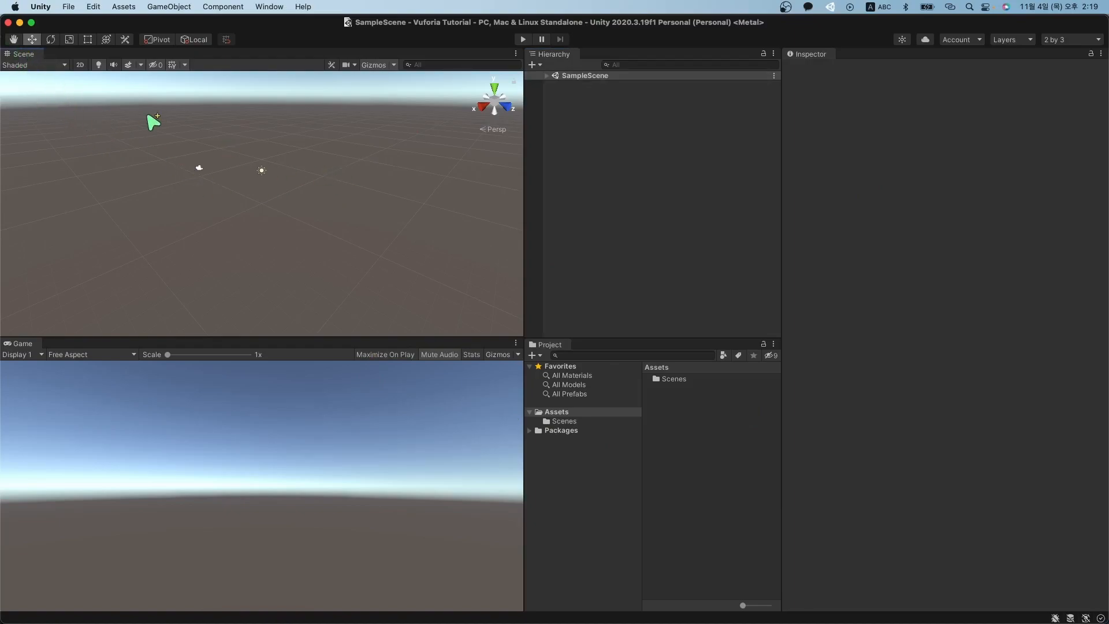
right_drag(138, 157, 156, 161)
middle_drag(141, 162, 235, 181)
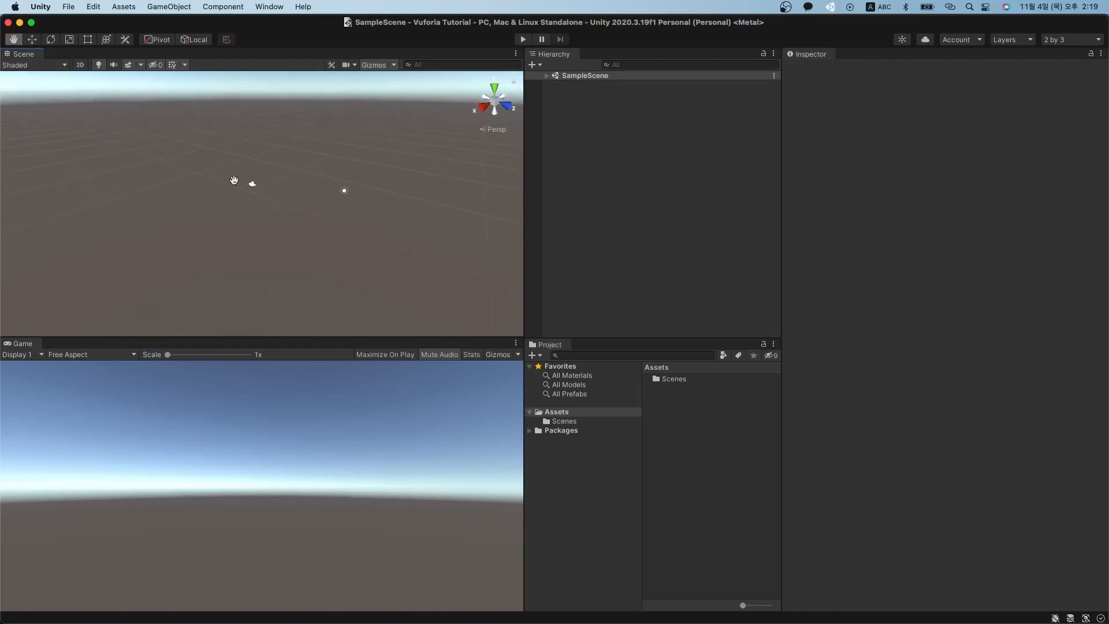
right_drag(220, 183, 315, 180)
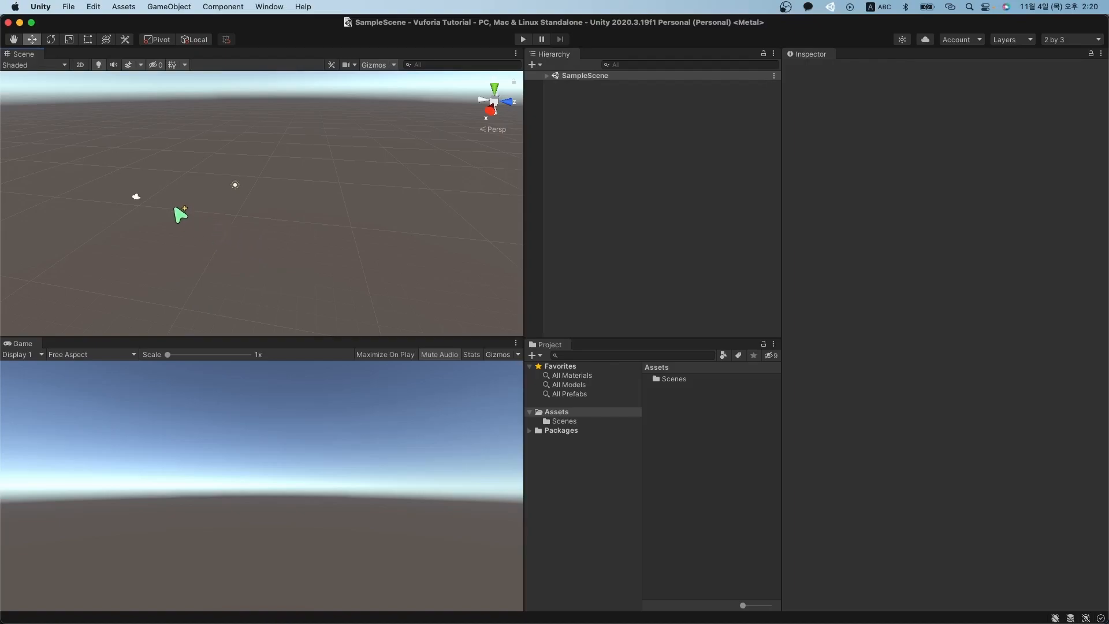
Add a Cube and a Capsule, move both left, and enlarge the capsule.
click(534, 64)
mouse_move(573, 113)
click(633, 115)
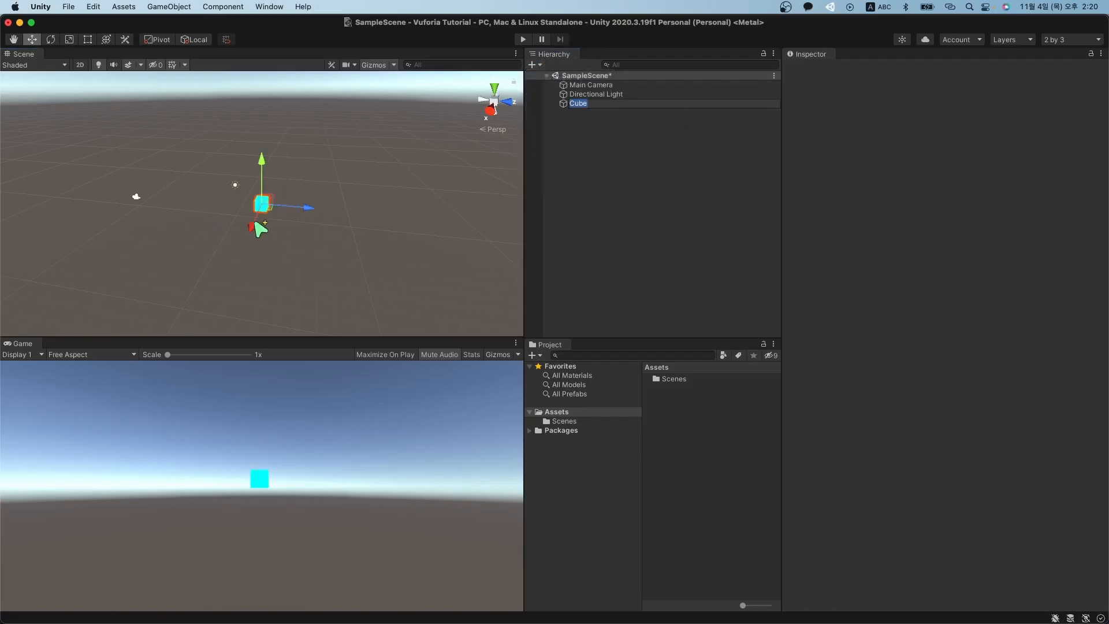
drag(263, 212, 157, 218)
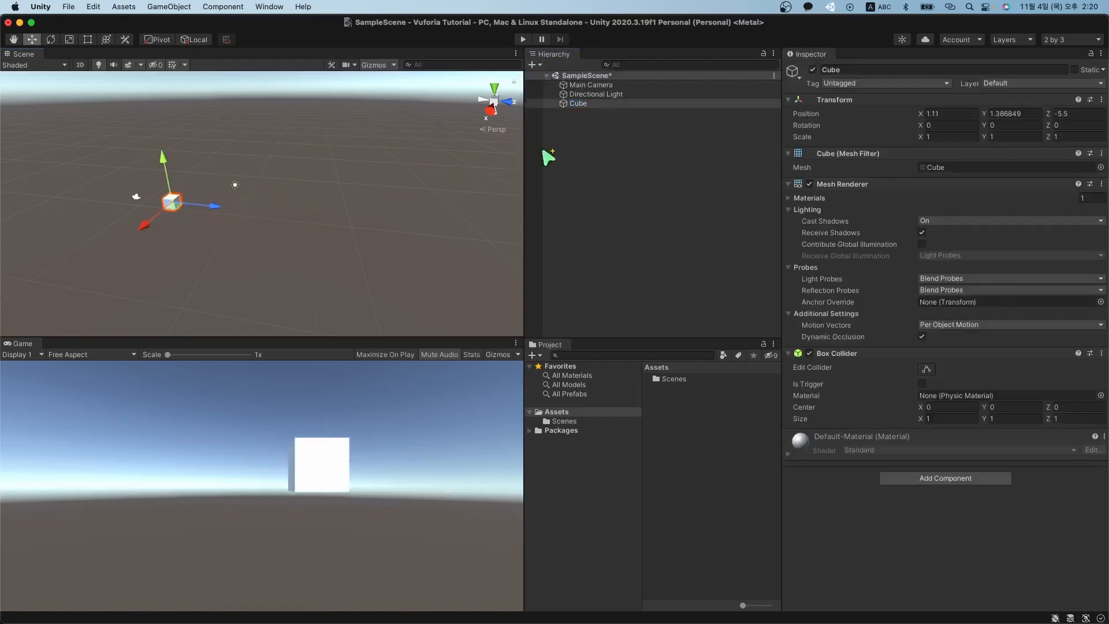
click(532, 65)
mouse_move(555, 113)
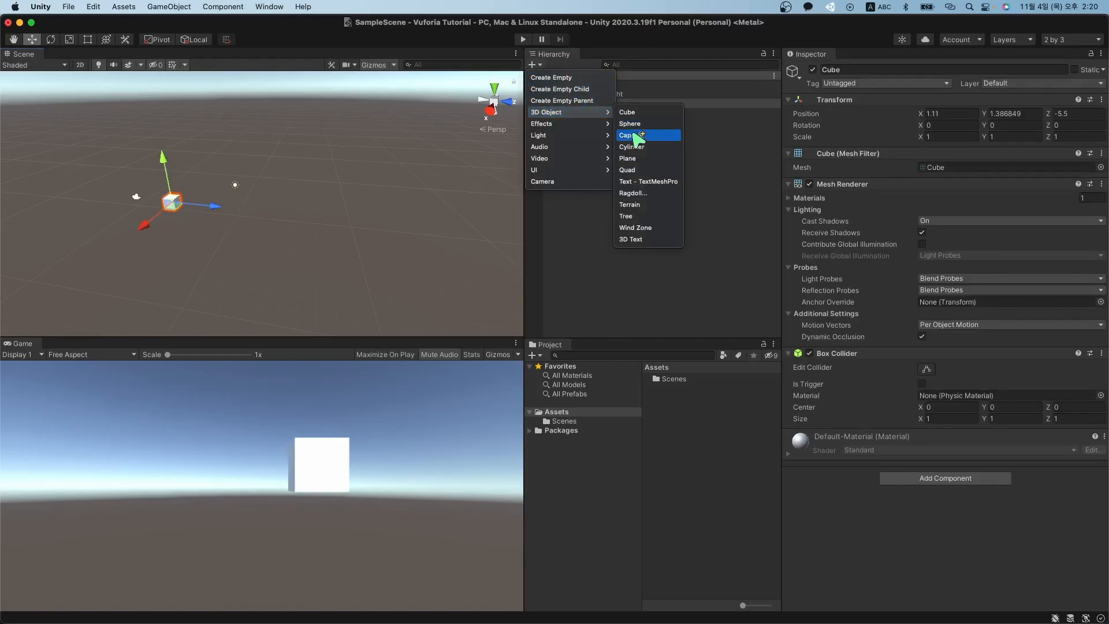
click(635, 138)
mouse_move(261, 224)
mouse_down()
mouse_move(161, 234)
mouse_move(247, 228)
mouse_up()
key(r)
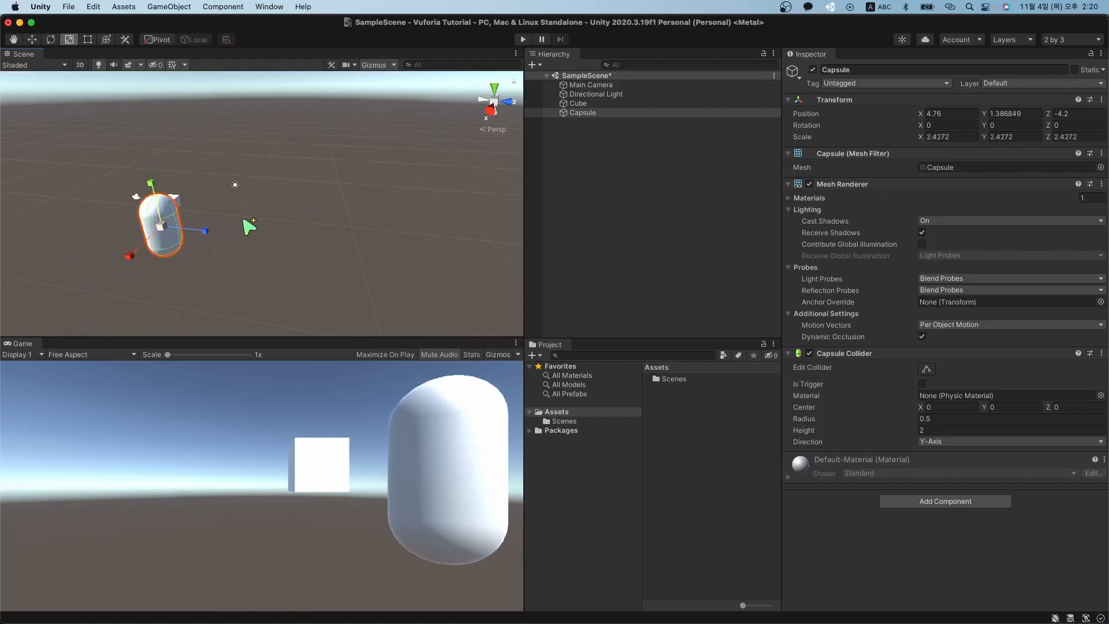
key(w)
Add a cylinder named 'w', move it left and back, and scale it slightly.
click(532, 64)
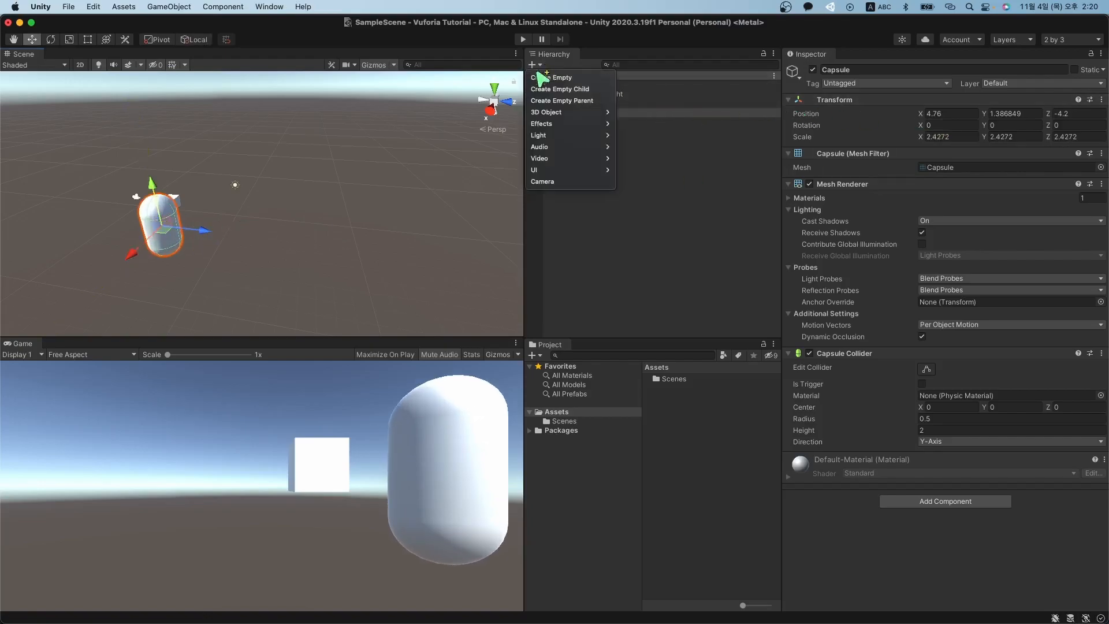
mouse_move(583, 112)
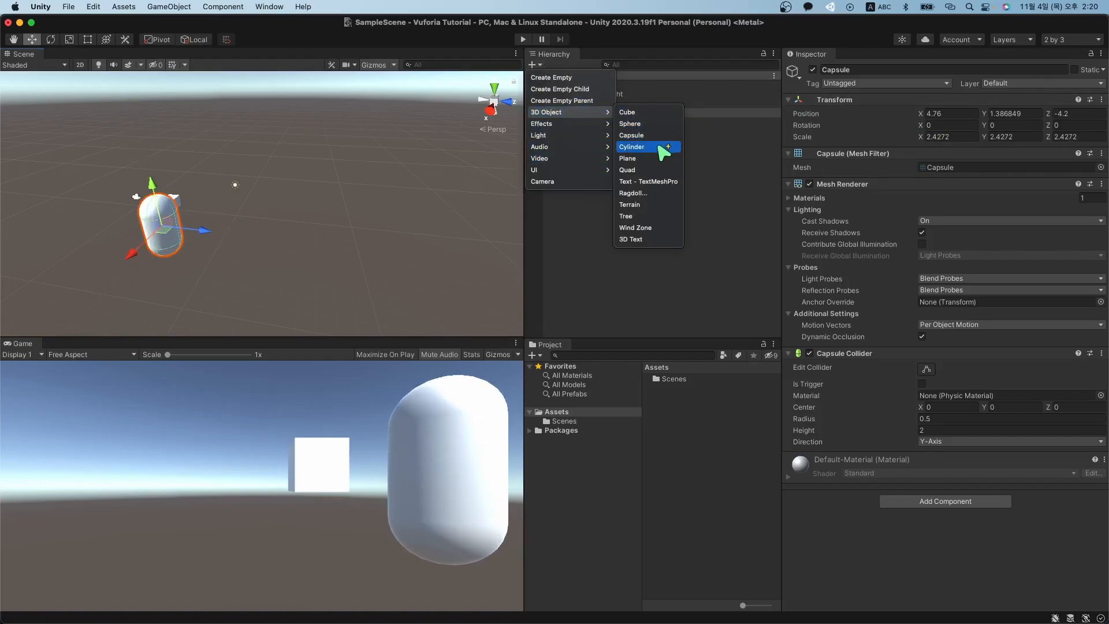
click(661, 147)
text(w)
drag(276, 213, 200, 191)
key(r)
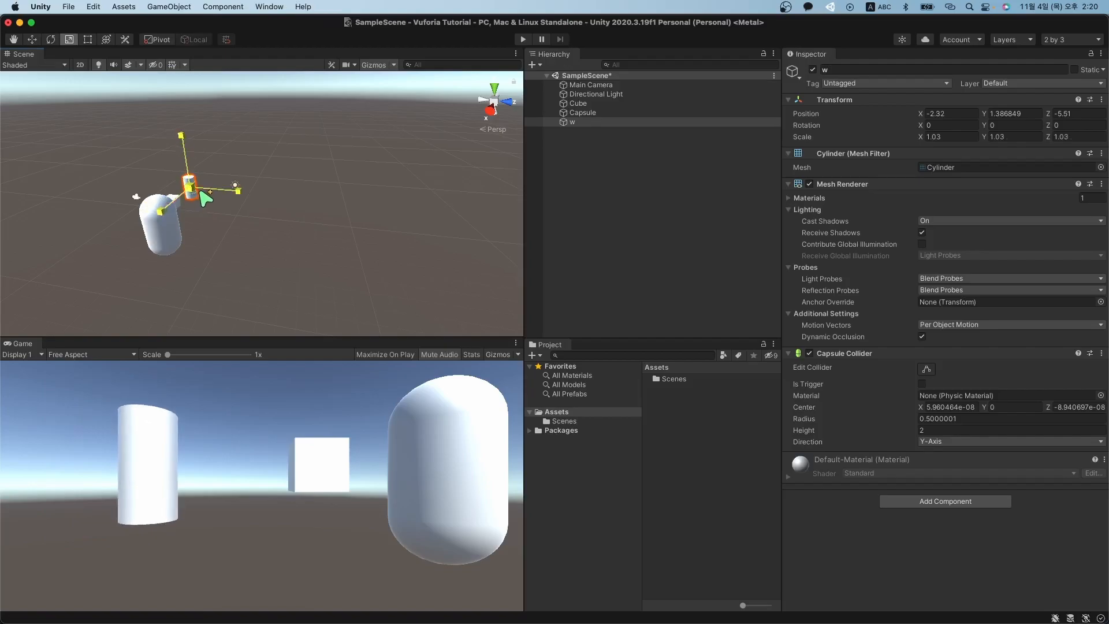
key(w)
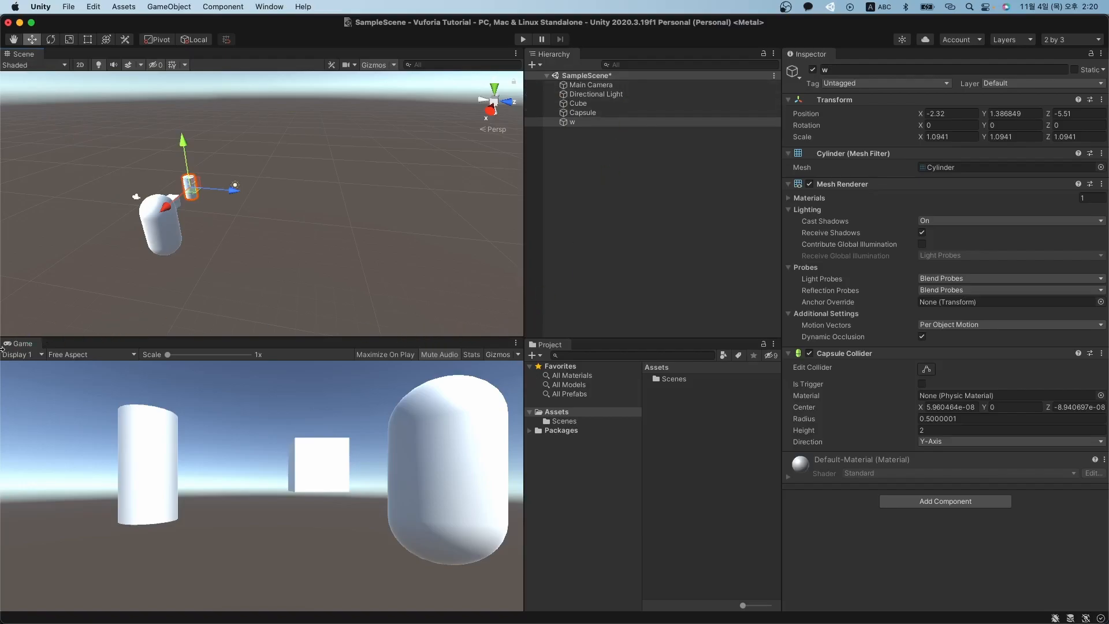
Redock the Game view below the Scene view and make it taller.
click(22, 354)
drag(26, 350, 69, 292)
drag(172, 202, 242, 209)
drag(22, 60, 349, 565)
drag(78, 424, 53, 354)
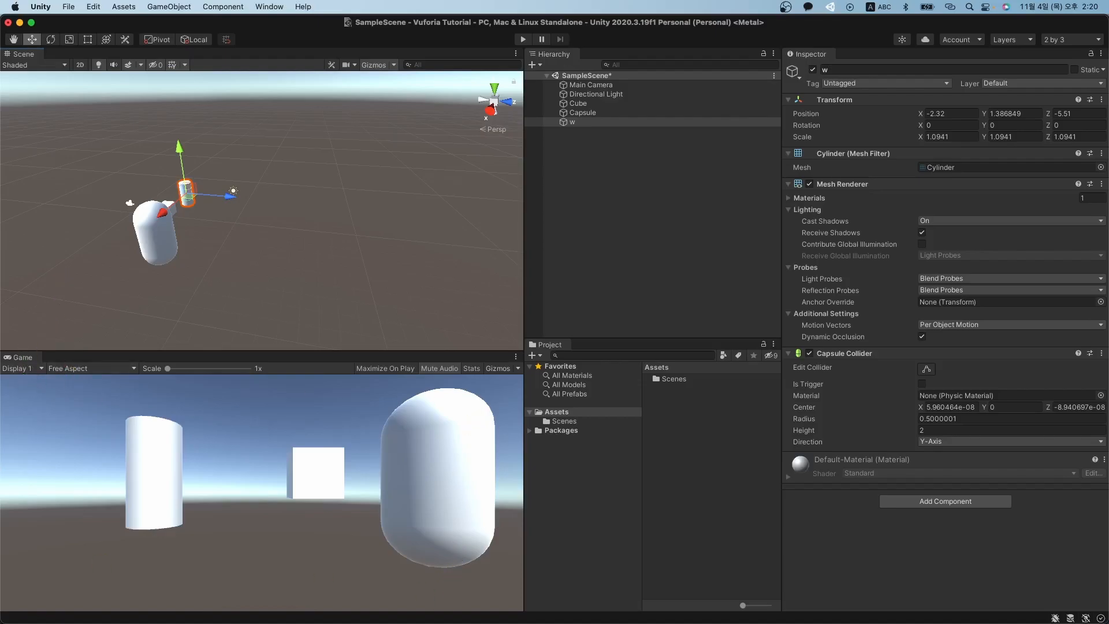
click(612, 256)
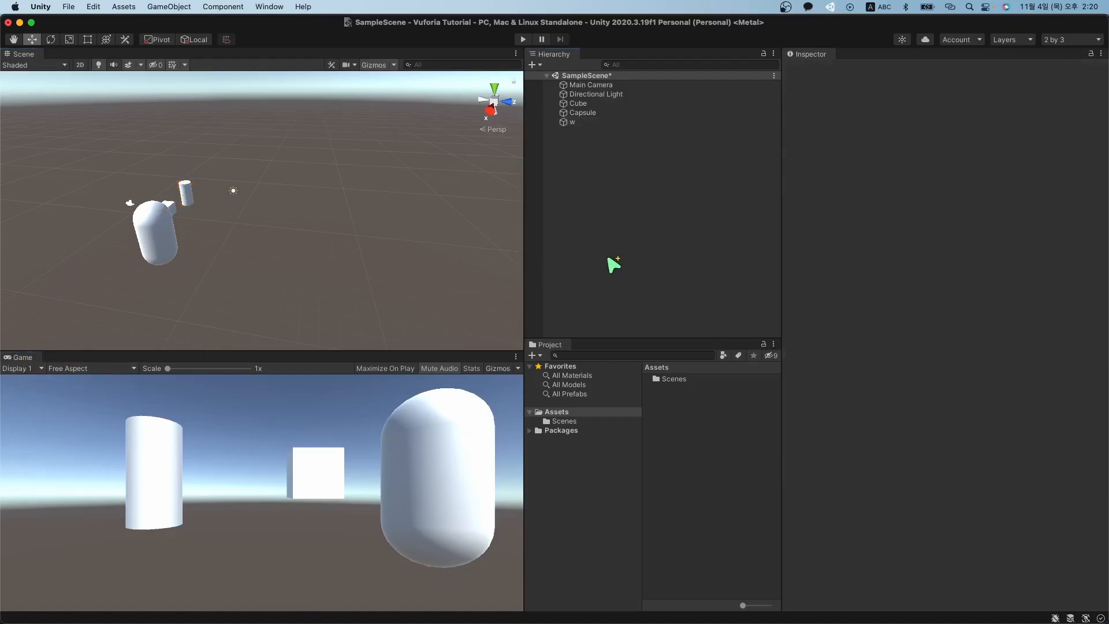
click(599, 87)
click(603, 77)
click(604, 87)
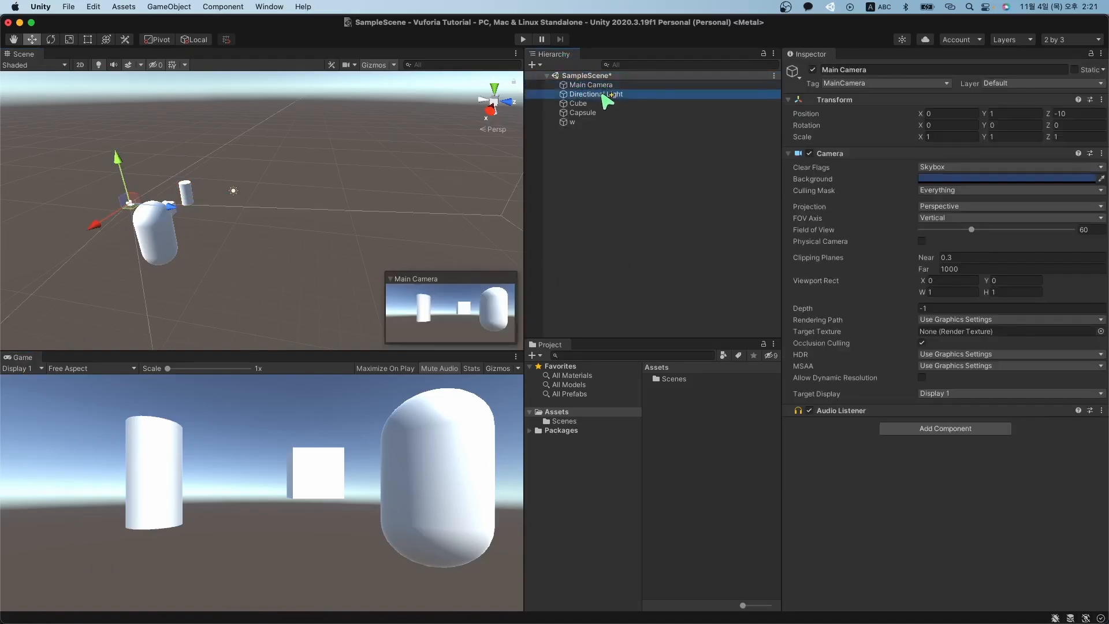
click(603, 95)
click(600, 103)
click(595, 113)
click(593, 122)
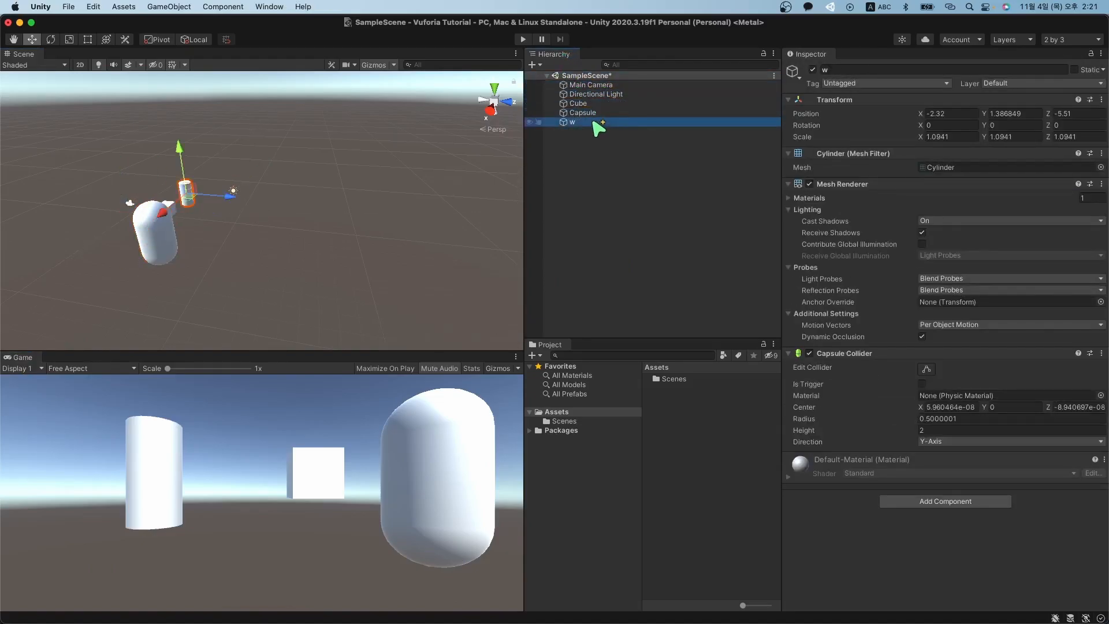
click(563, 157)
click(604, 86)
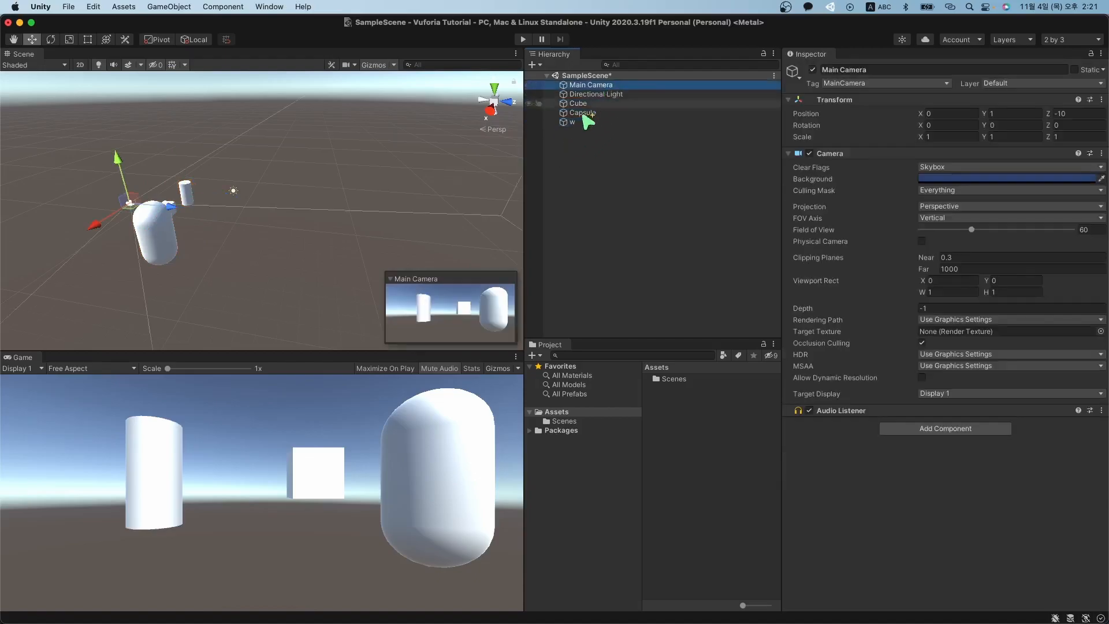
click(577, 123)
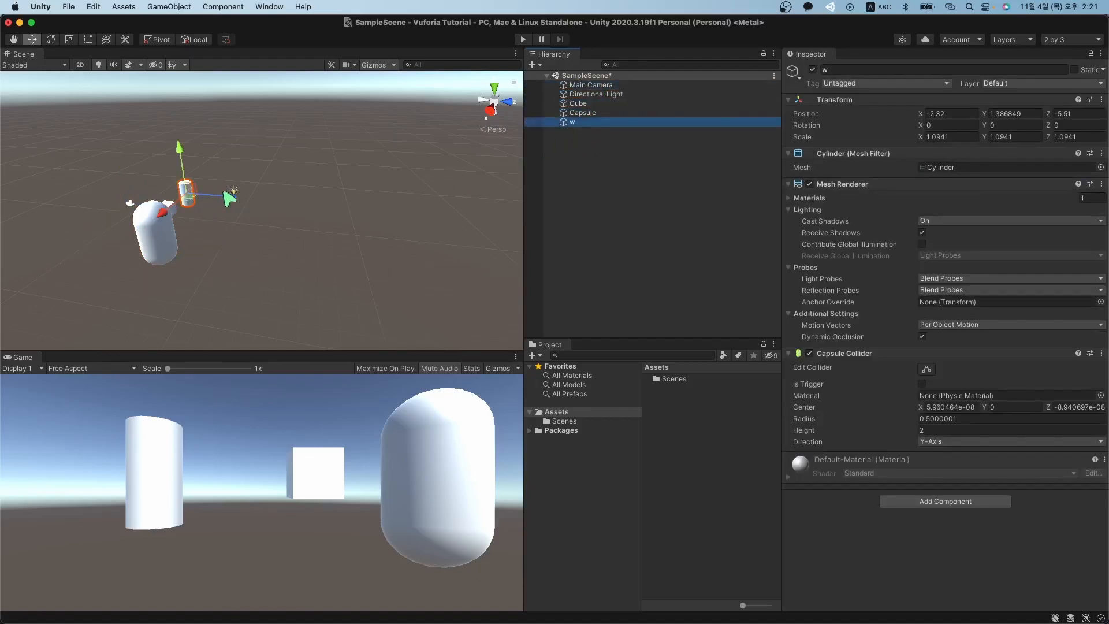
drag(108, 150, 277, 297)
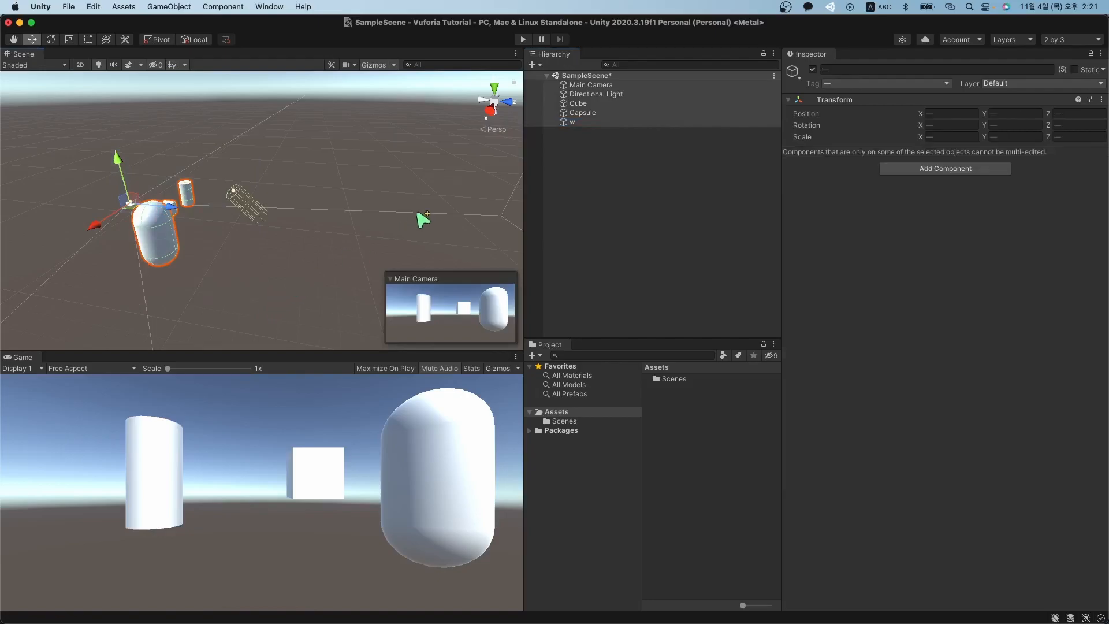
click(631, 175)
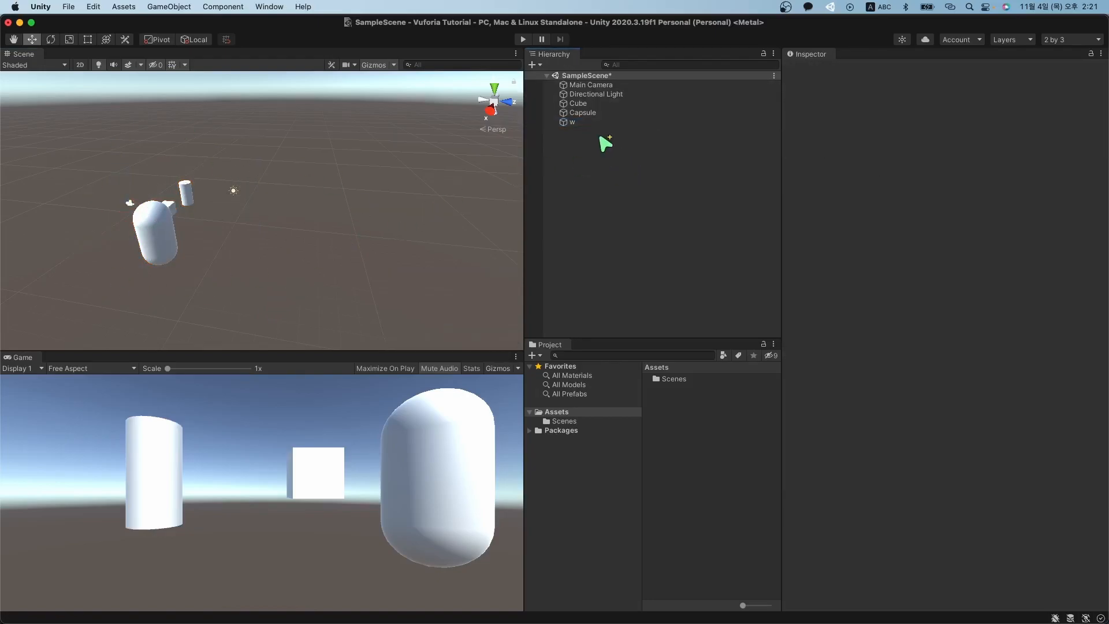
click(602, 122)
click(611, 112)
click(621, 104)
click(621, 94)
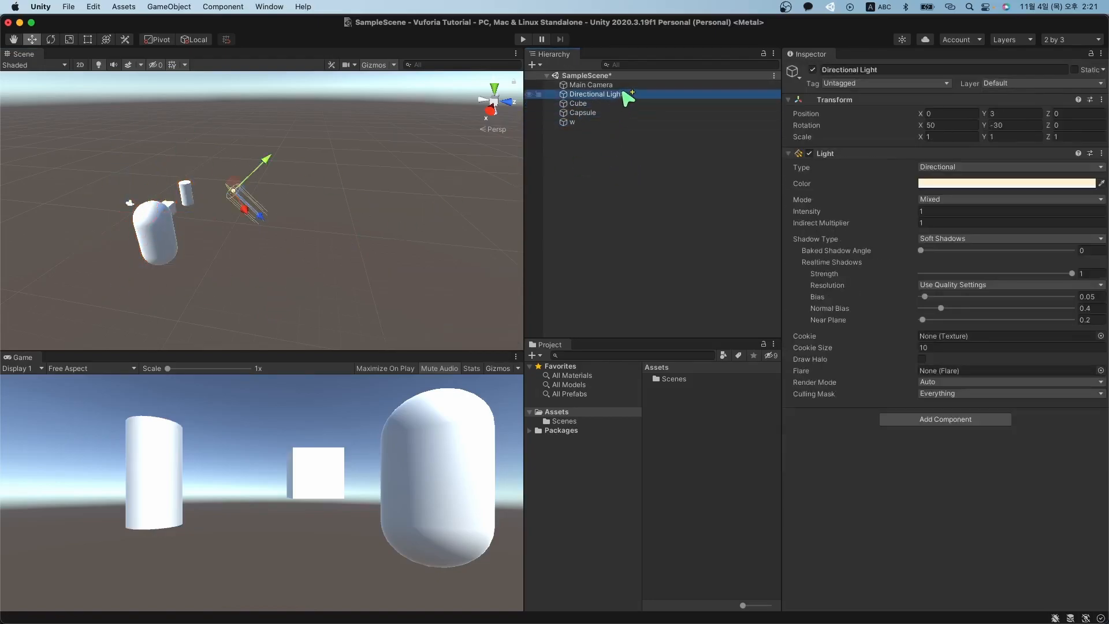
click(621, 85)
click(561, 183)
click(627, 86)
shift+click(588, 123)
click(626, 168)
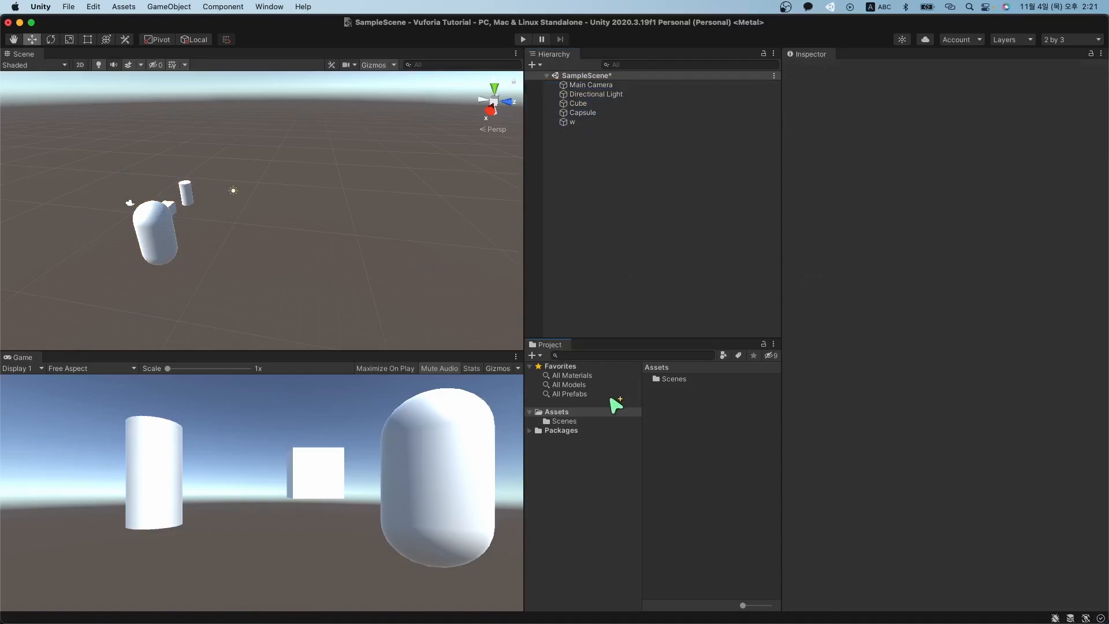
Browse between the Packages and Assets folders, ending in Assets/Scenes showing SampleScene.
click(561, 430)
click(568, 414)
click(564, 422)
click(560, 415)
click(563, 422)
click(565, 412)
click(566, 423)
click(567, 430)
click(564, 422)
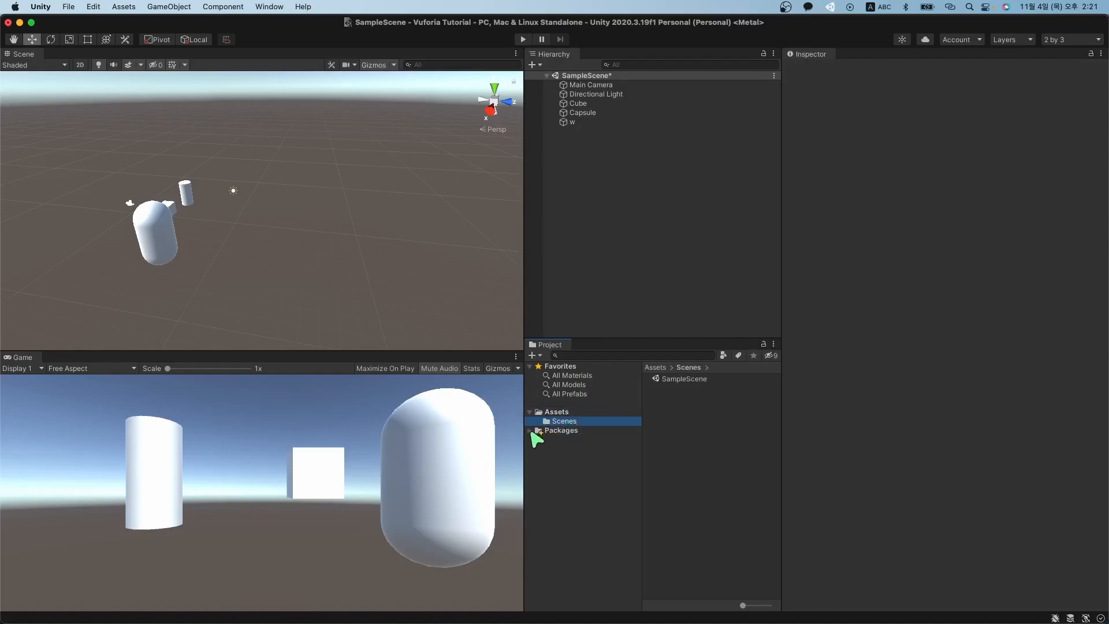
click(530, 431)
click(530, 431)
click(565, 430)
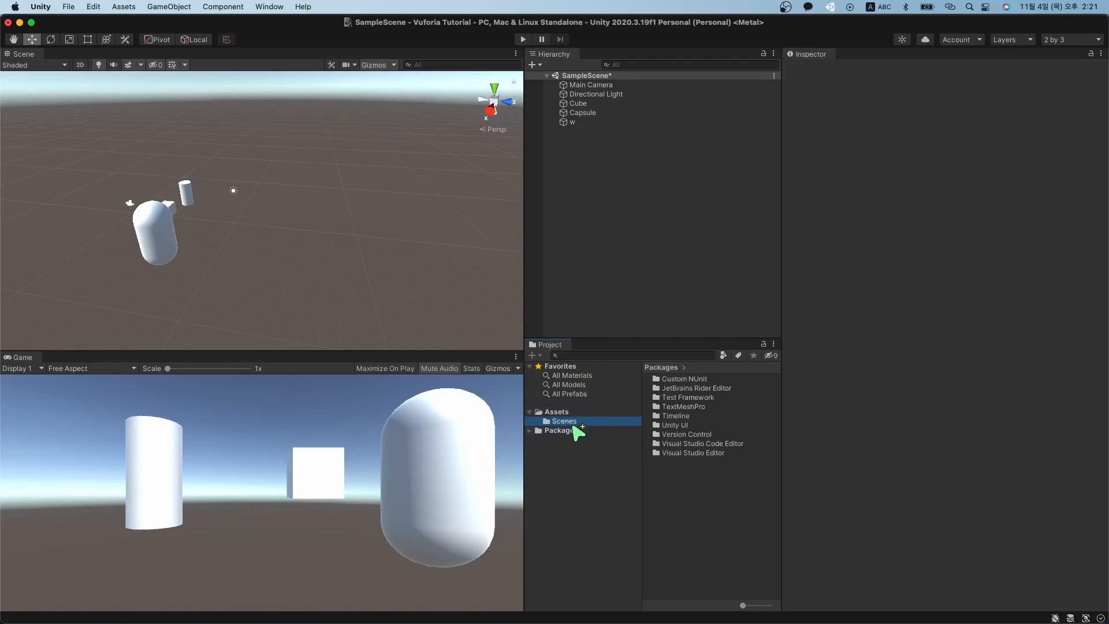
click(572, 414)
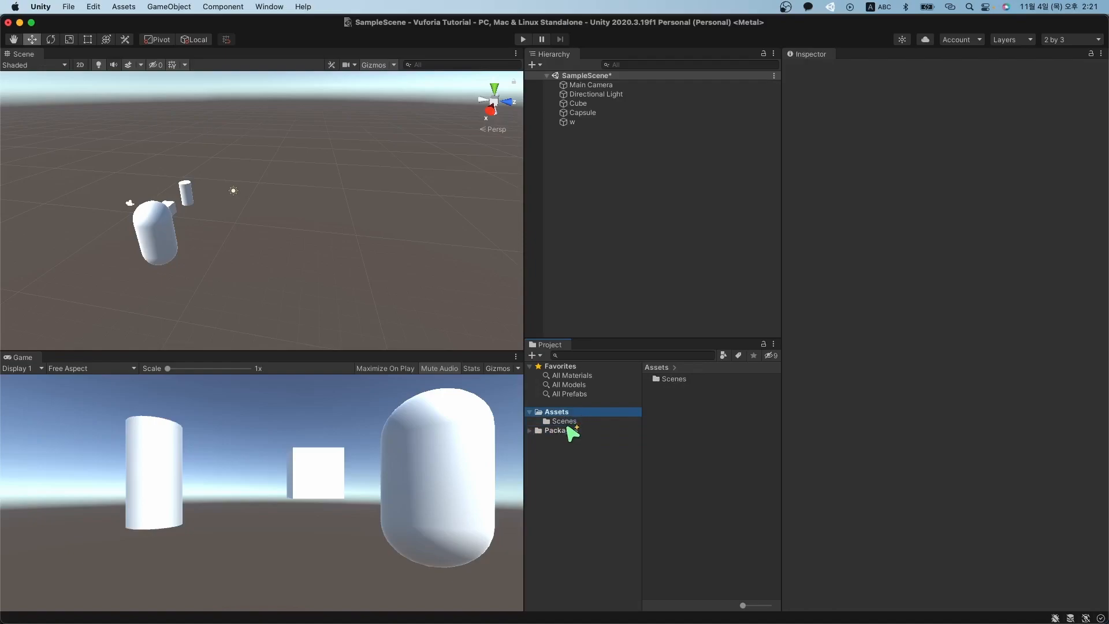
click(567, 423)
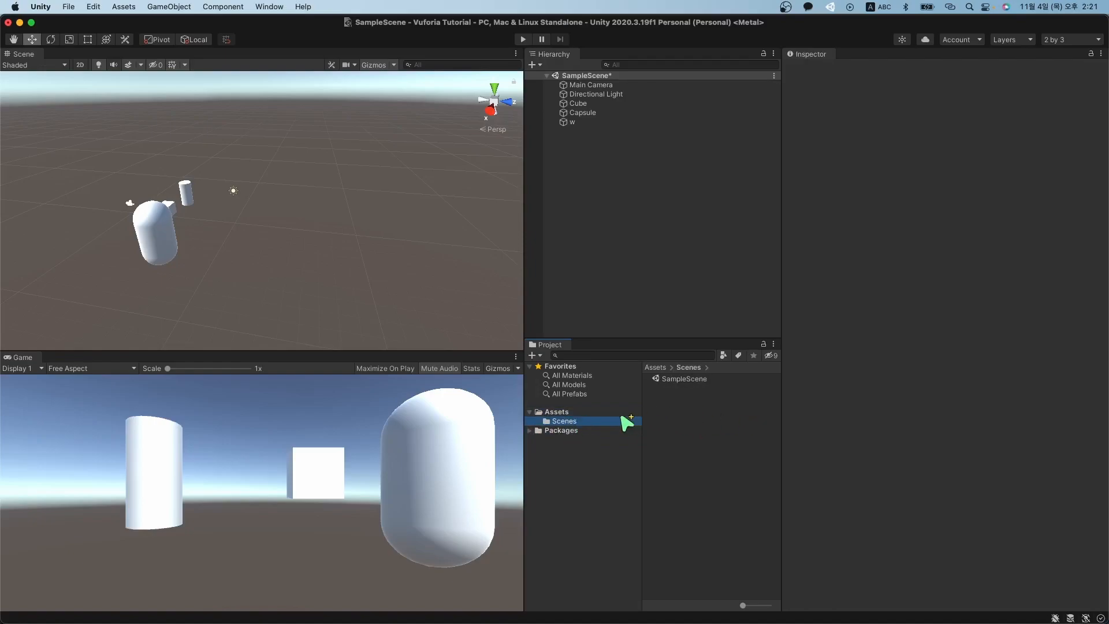
double_click(699, 380)
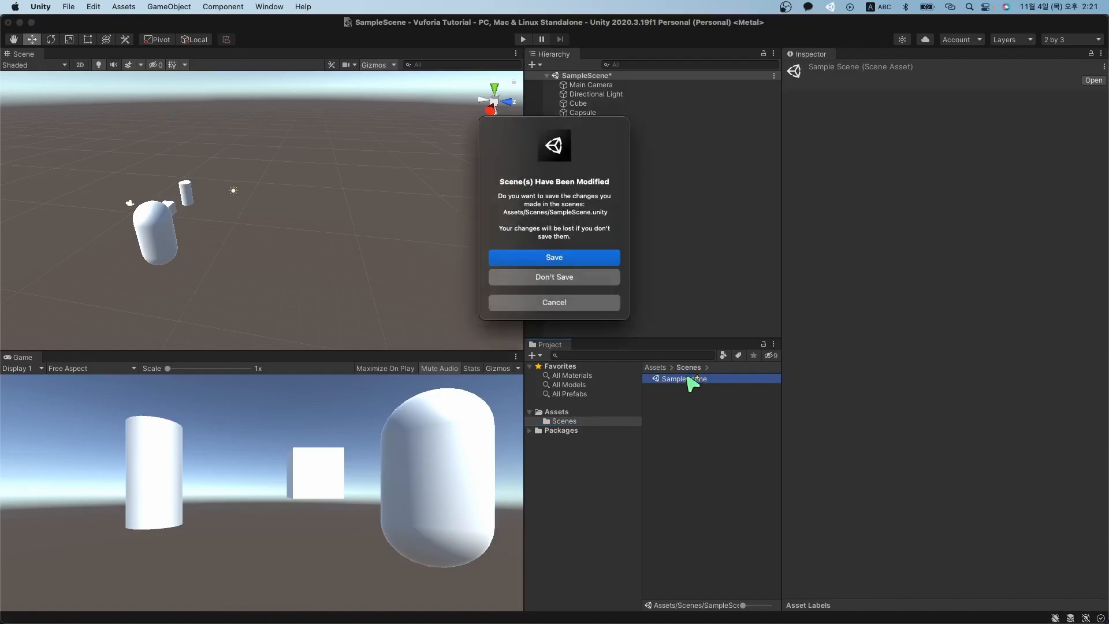
click(591, 305)
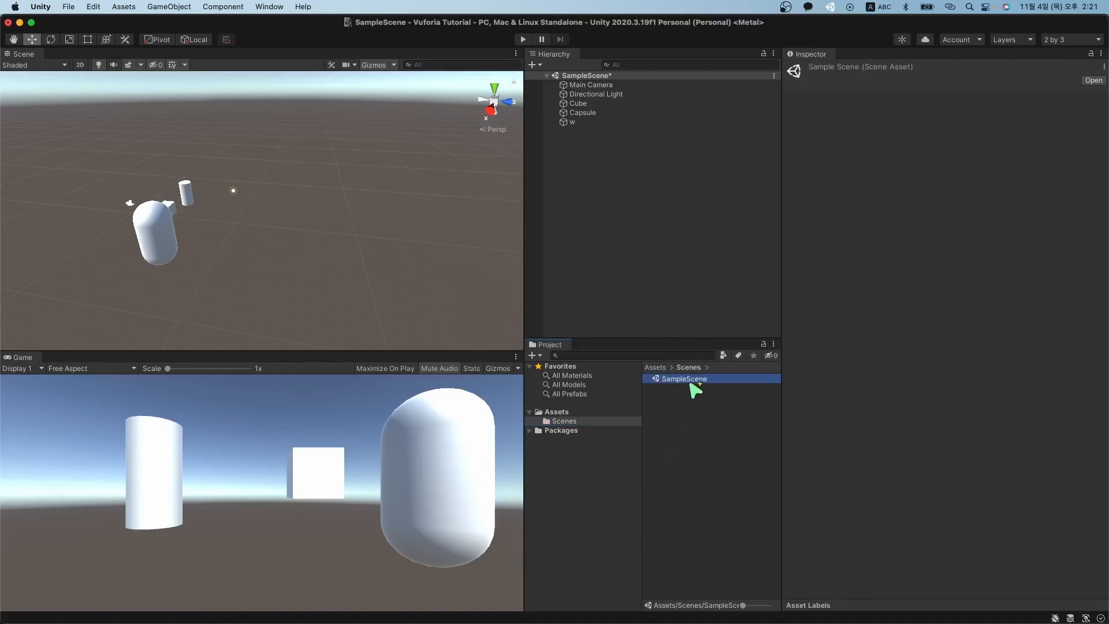
drag(695, 391, 626, 79)
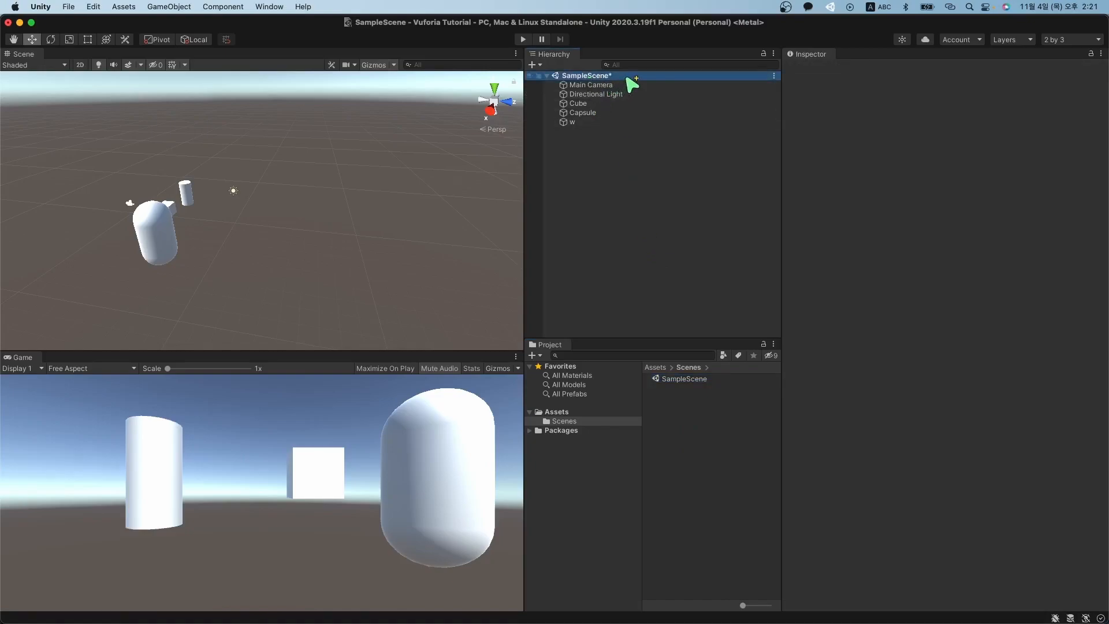
right_click(628, 78)
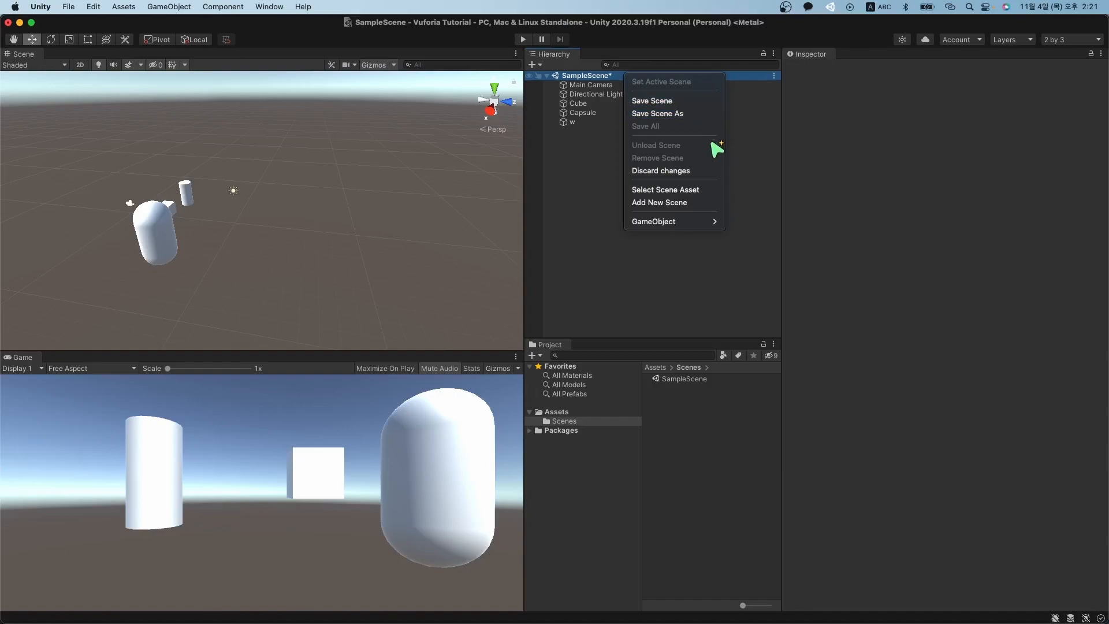
right_click(606, 79)
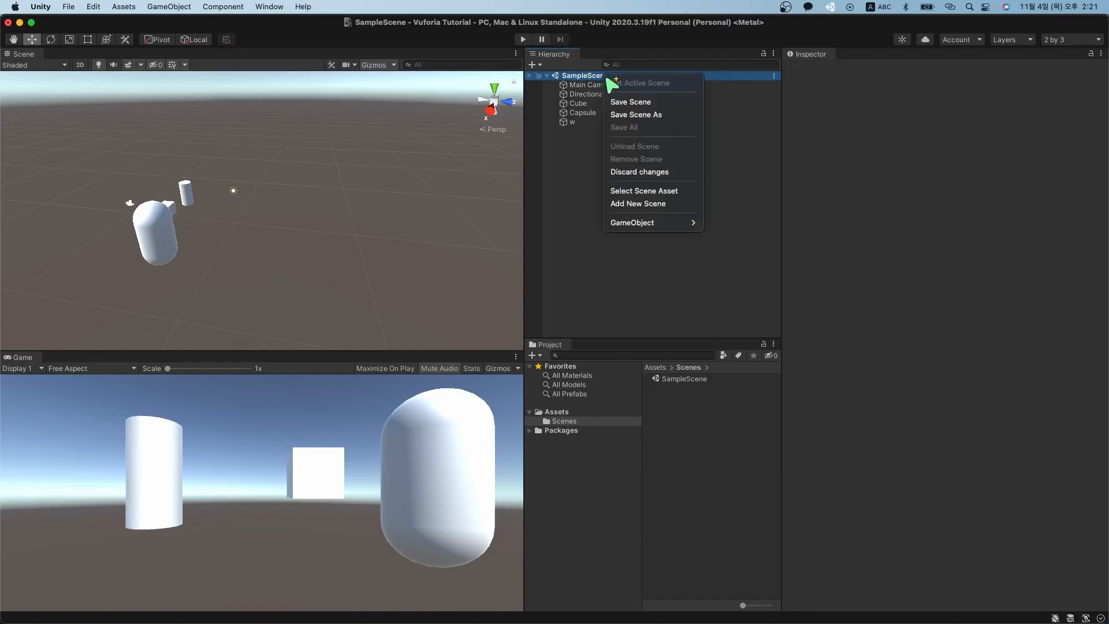
click(650, 192)
click(693, 381)
click(602, 421)
click(678, 380)
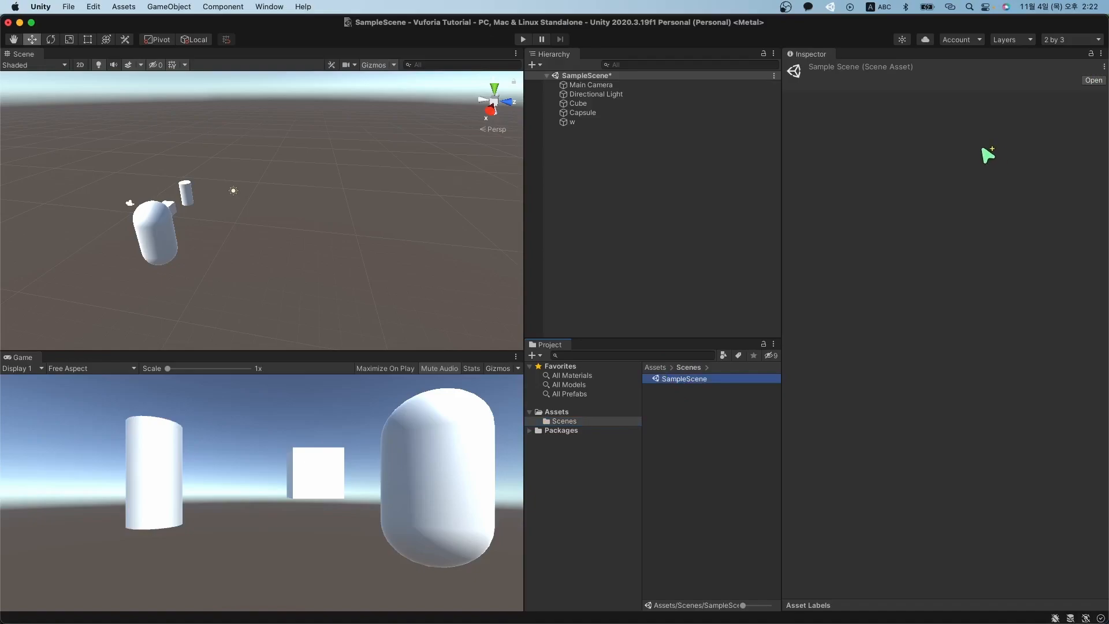
click(827, 54)
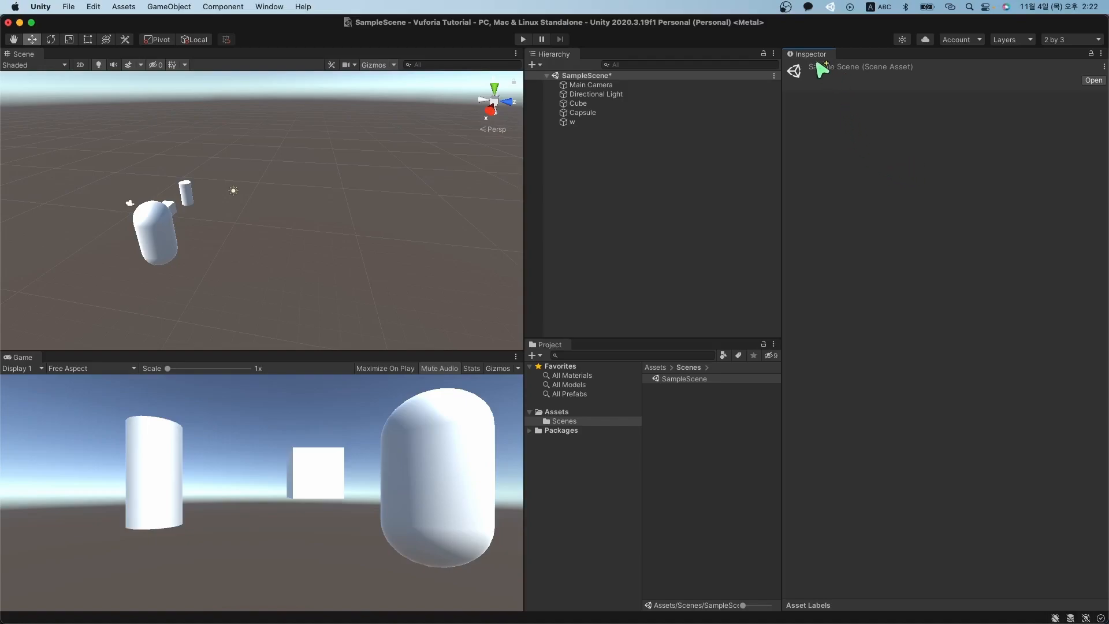
click(693, 381)
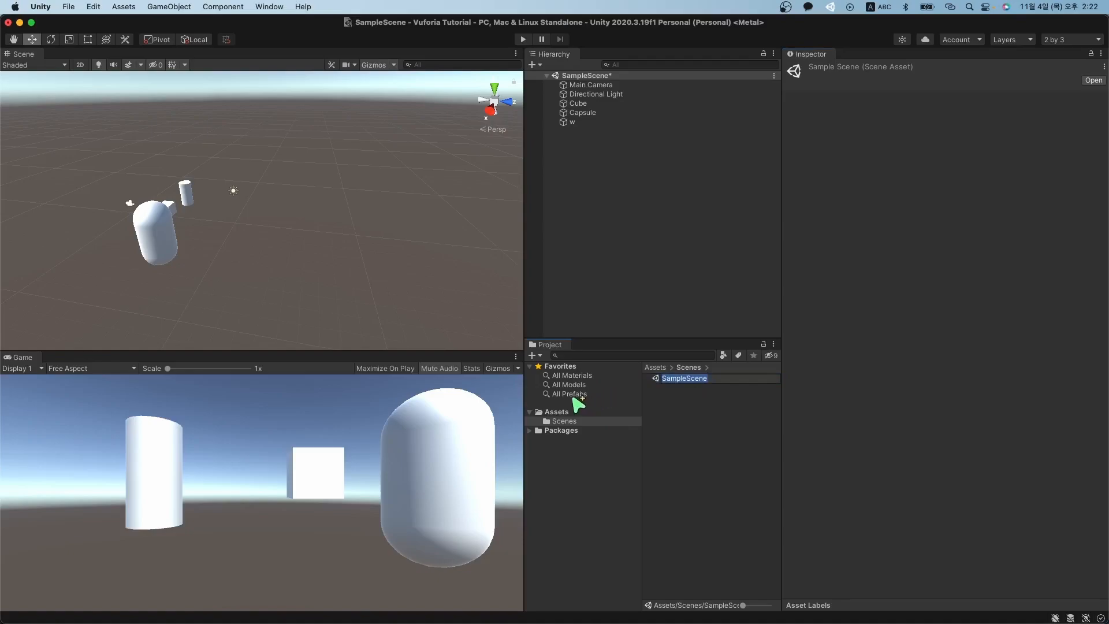
key(Return)
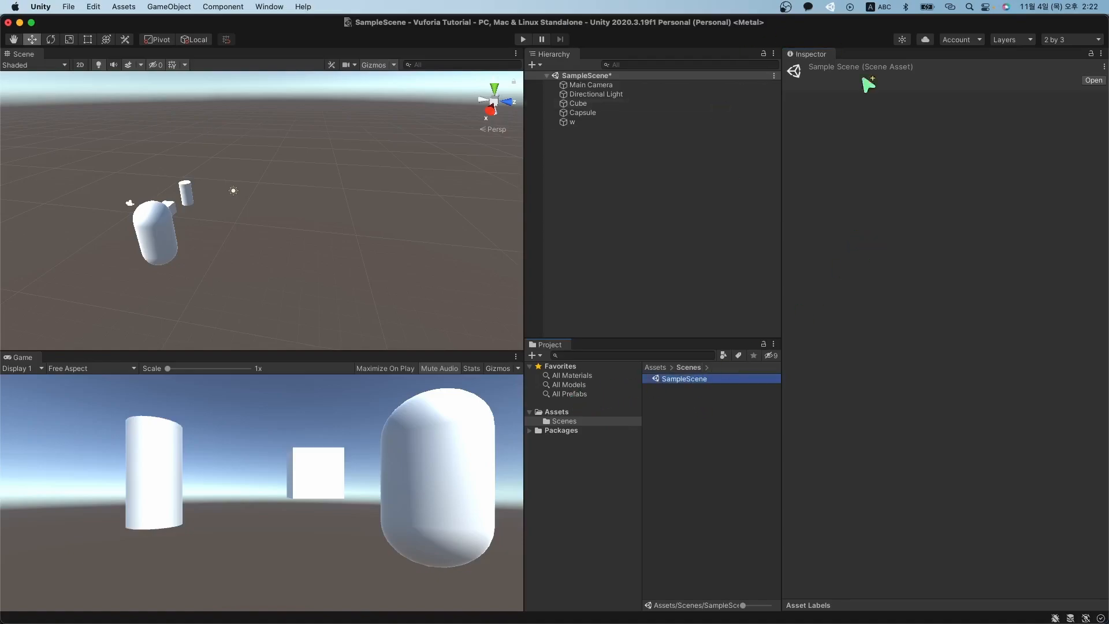
Inspect Main Camera, Directional Light, Capsule, Cube and w in the Hierarchy.
click(593, 85)
click(597, 95)
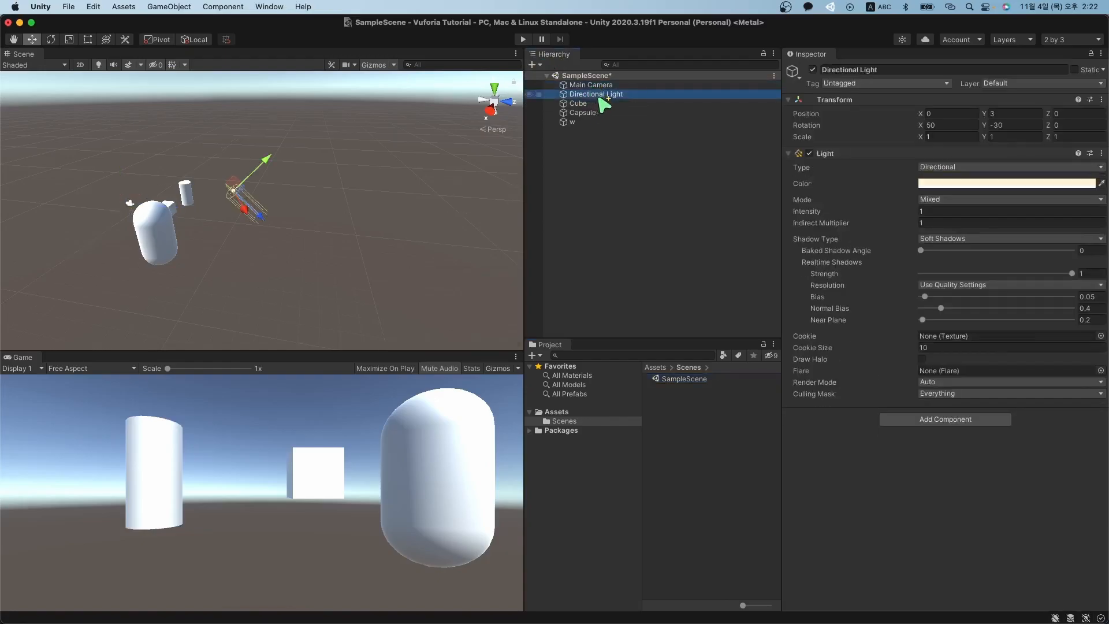
click(616, 114)
click(587, 104)
click(610, 113)
click(605, 122)
click(608, 113)
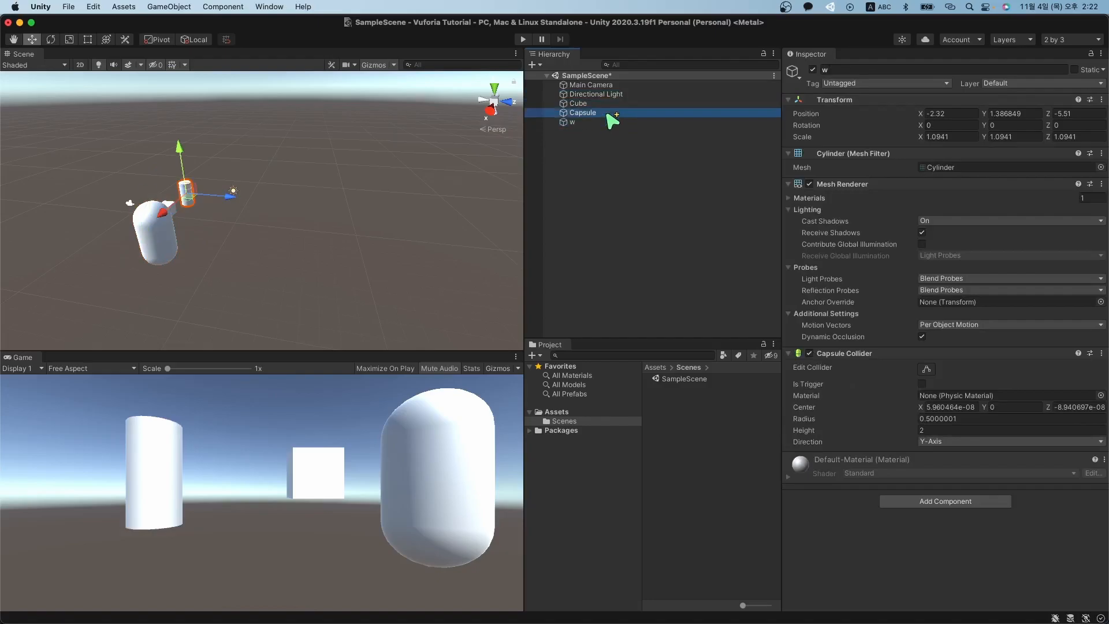
click(606, 105)
Try selecting objects in the Hierarchy and box-selecting all five in the Scene, ending with w selected.
click(607, 113)
click(607, 120)
click(658, 157)
click(638, 102)
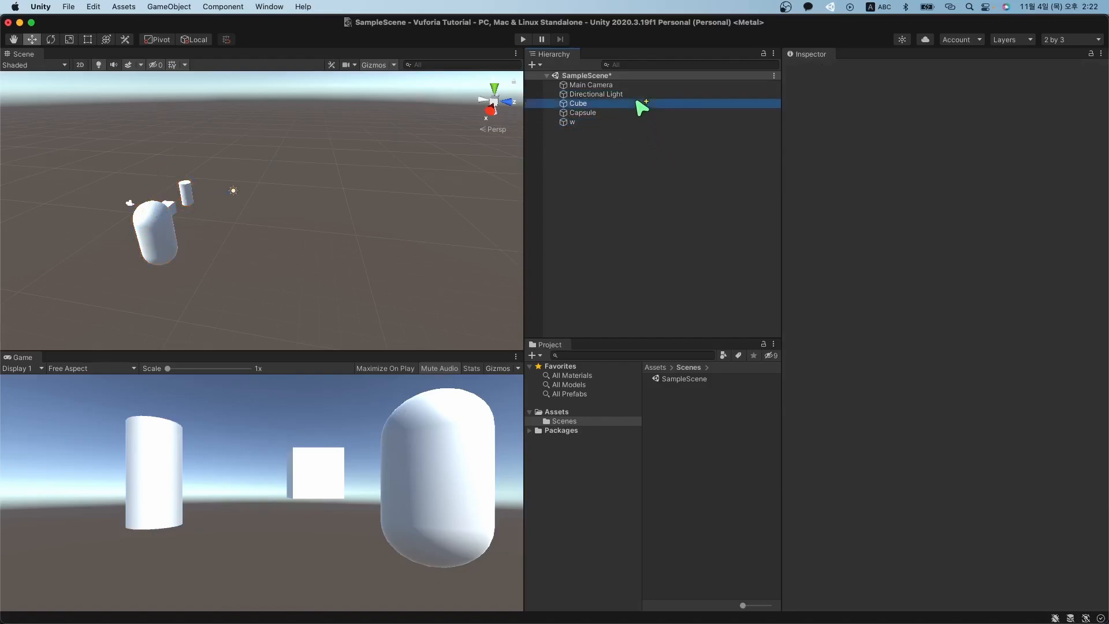
click(643, 88)
click(633, 106)
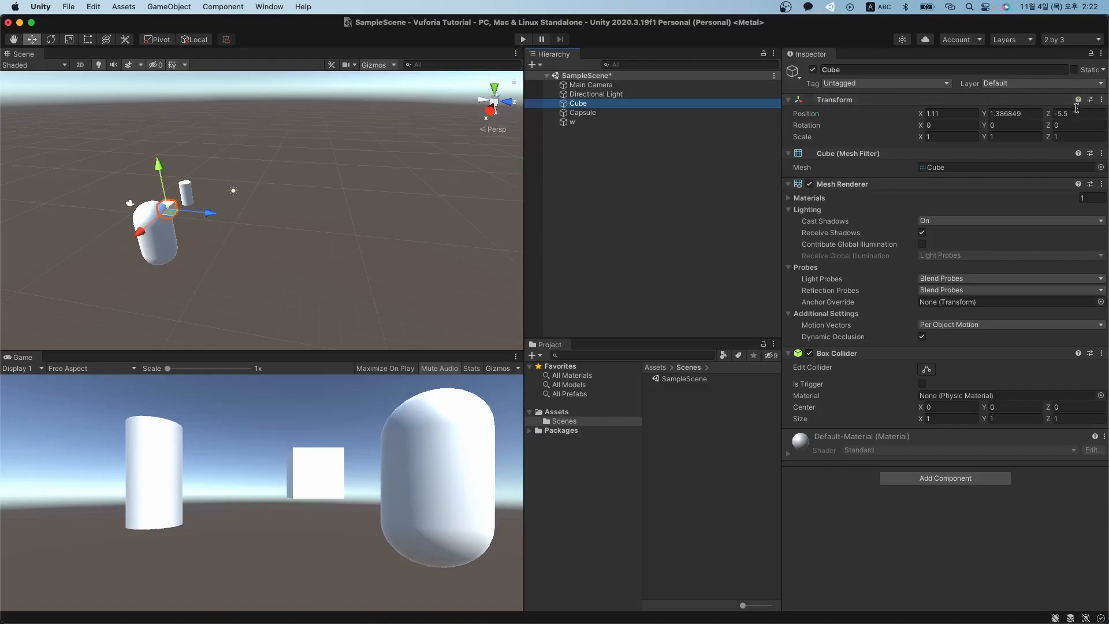
drag(111, 285, 272, 146)
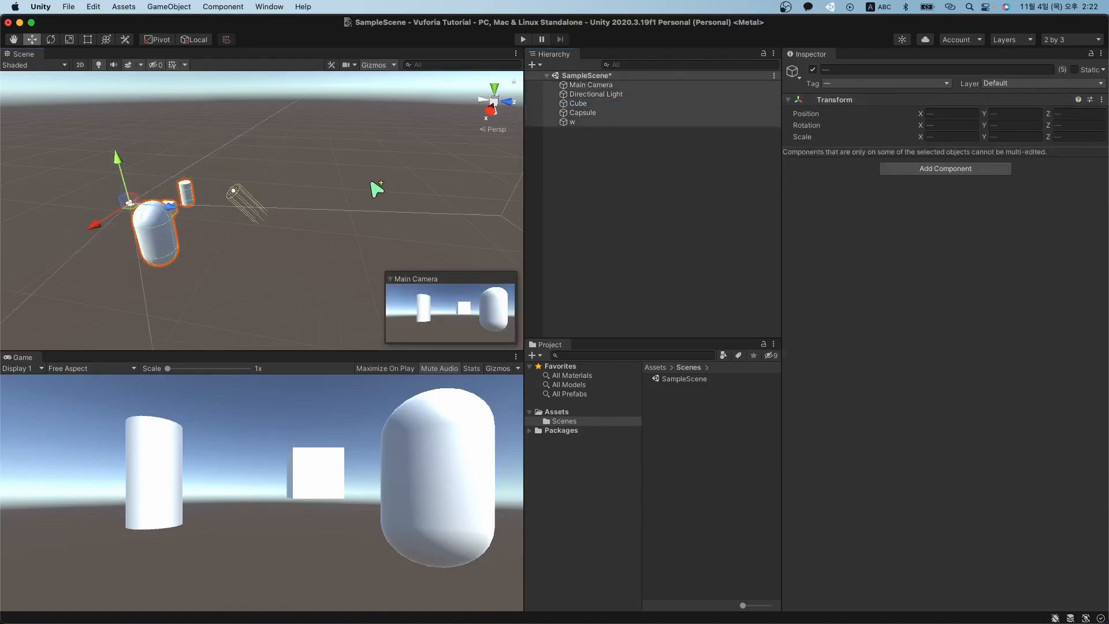
click(306, 215)
click(589, 123)
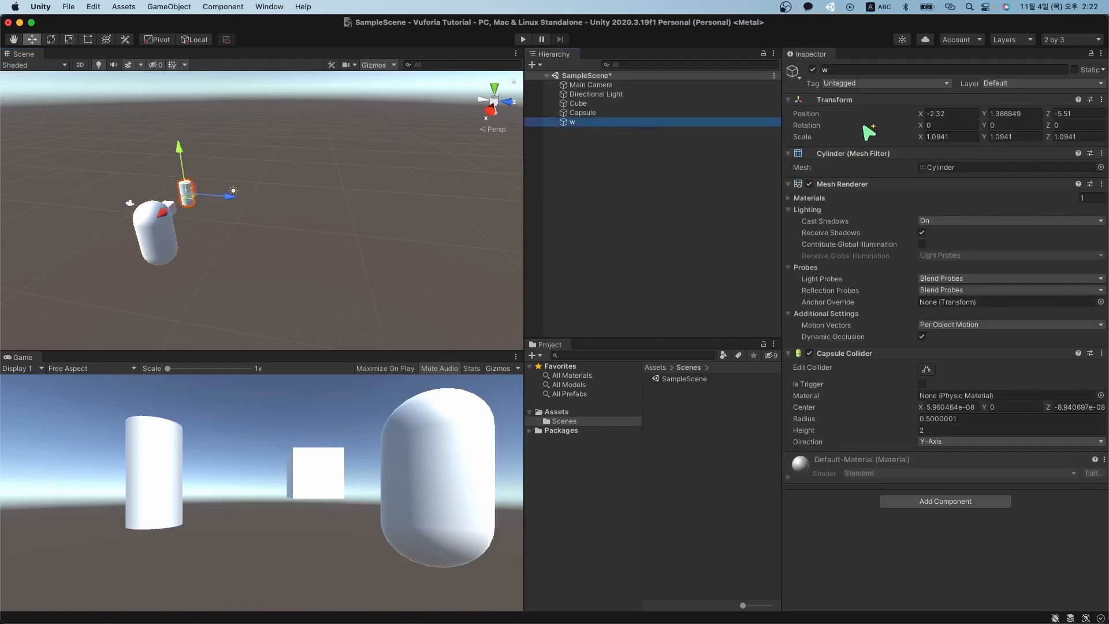
Open the Add Component list for w and close it without adding anything.
click(932, 510)
click(874, 515)
click(946, 514)
key(BackSpace)
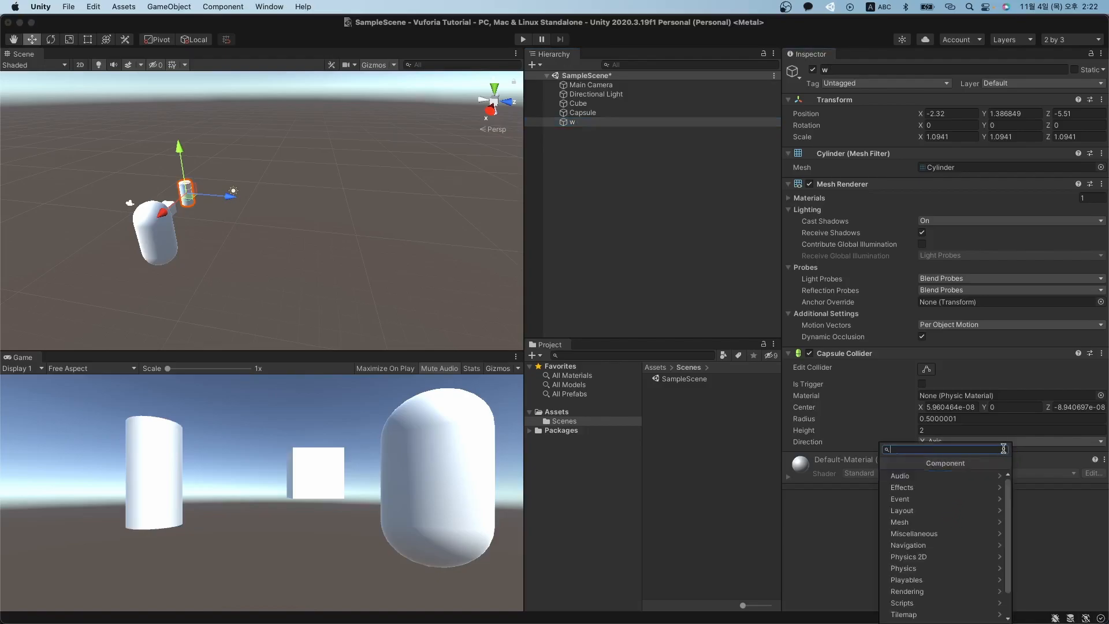
click(855, 538)
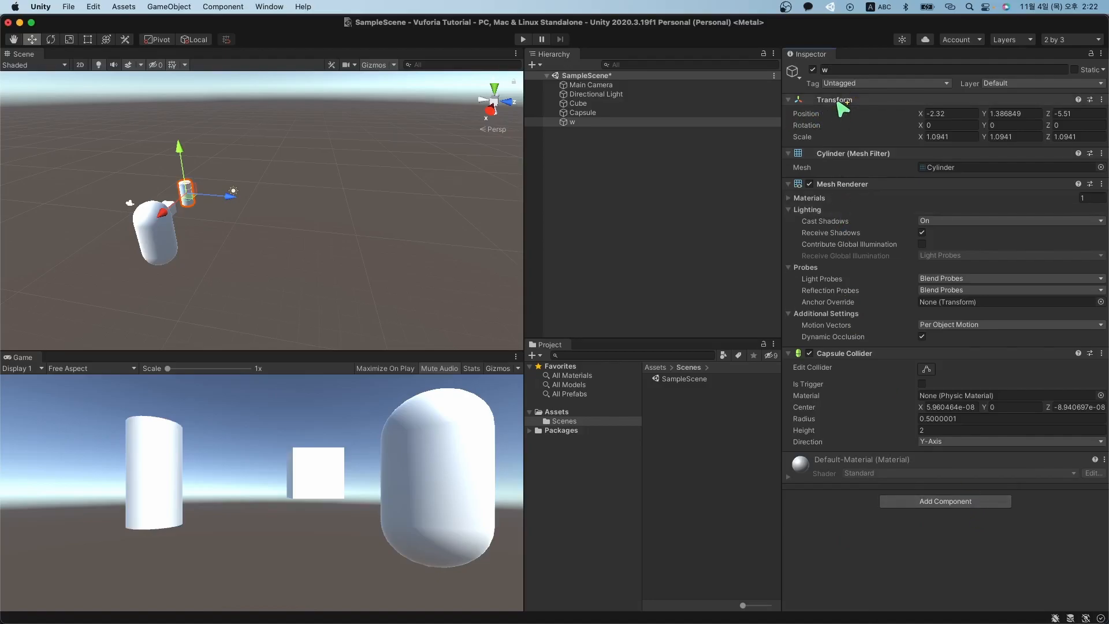
Edit the Capsule's Transform so its position reads X 4.76, Y 1.386849, Z -4.2.
click(702, 112)
click(838, 101)
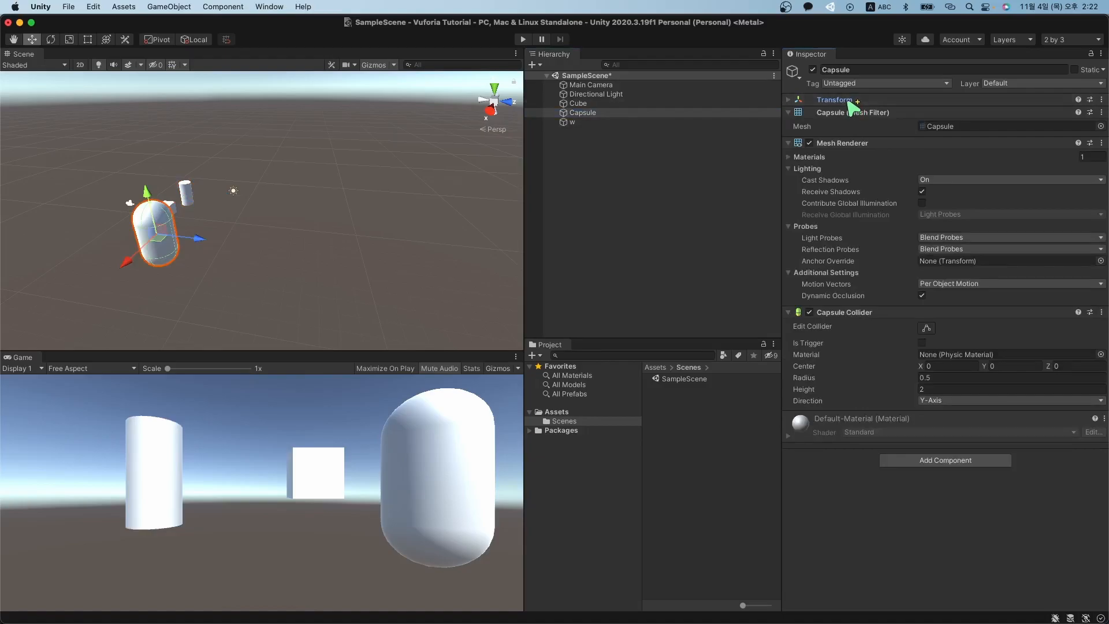
click(843, 101)
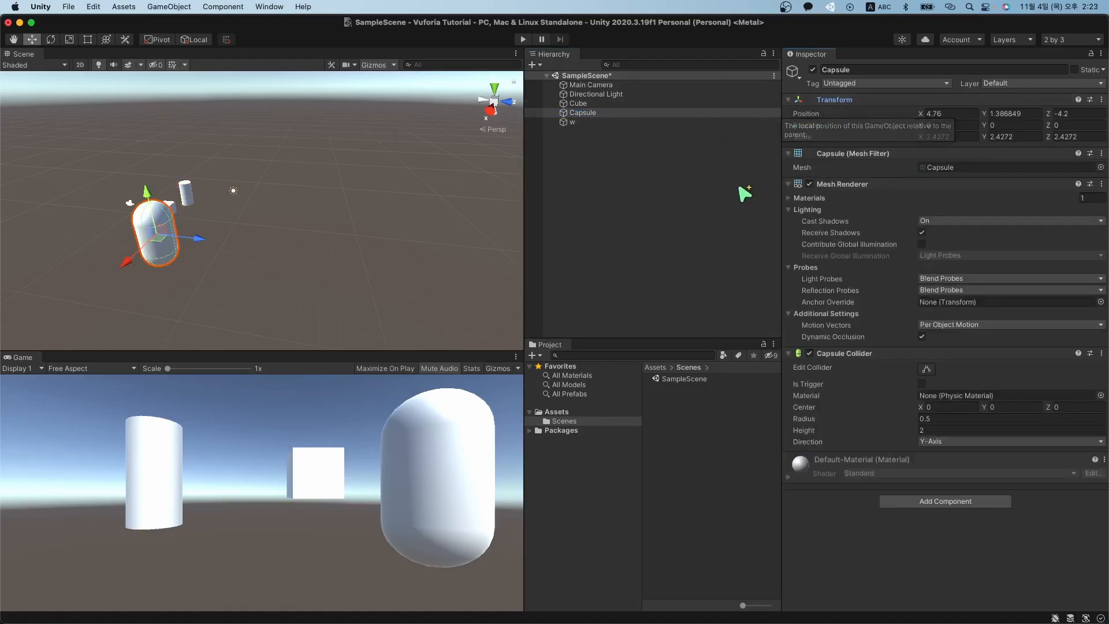
click(962, 115)
click(1005, 118)
click(1079, 113)
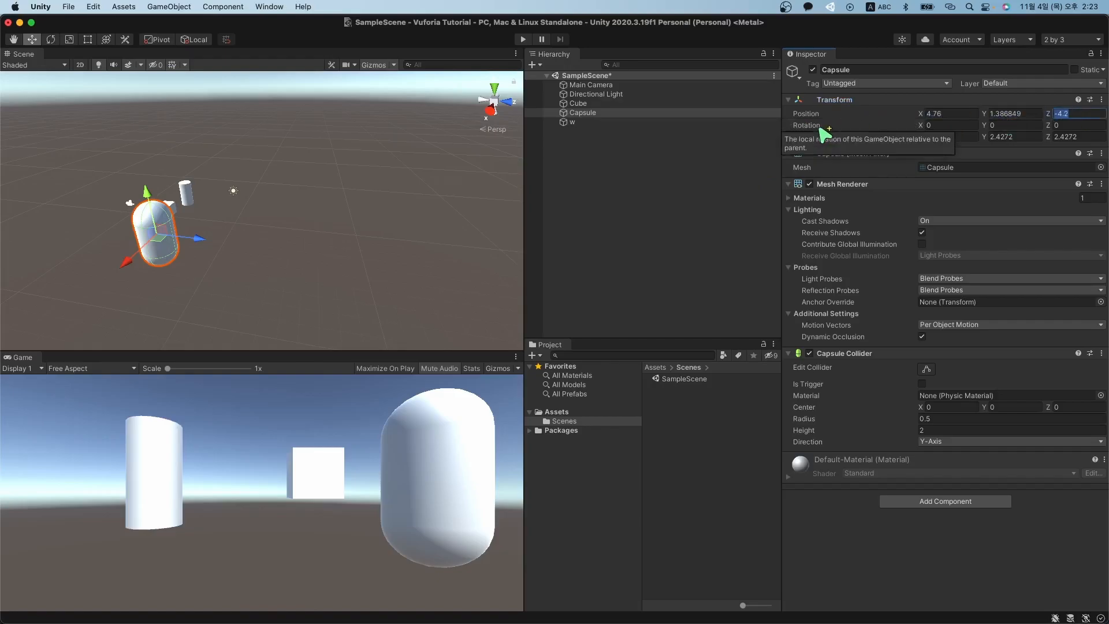
click(1018, 126)
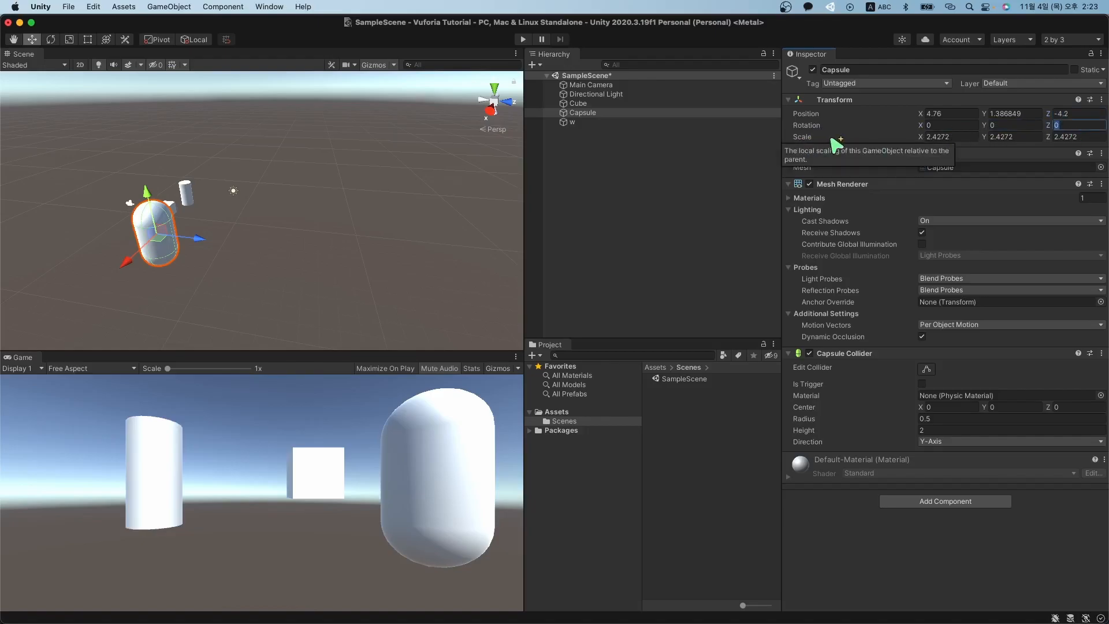
click(948, 137)
click(1015, 136)
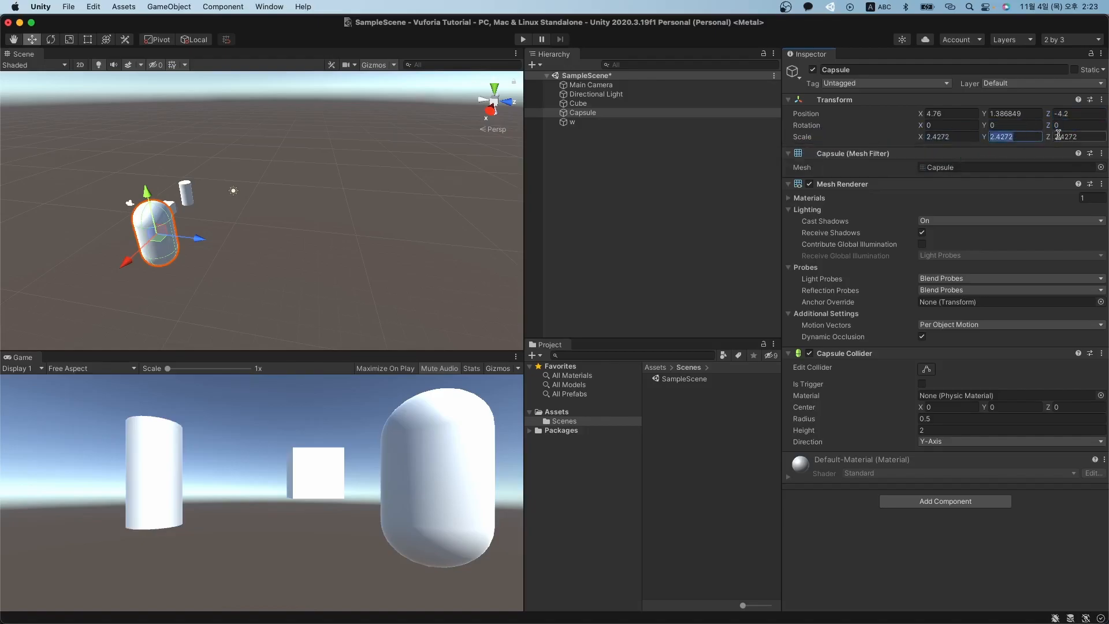
Check the Cube, then select the Capsule and w together.
click(578, 104)
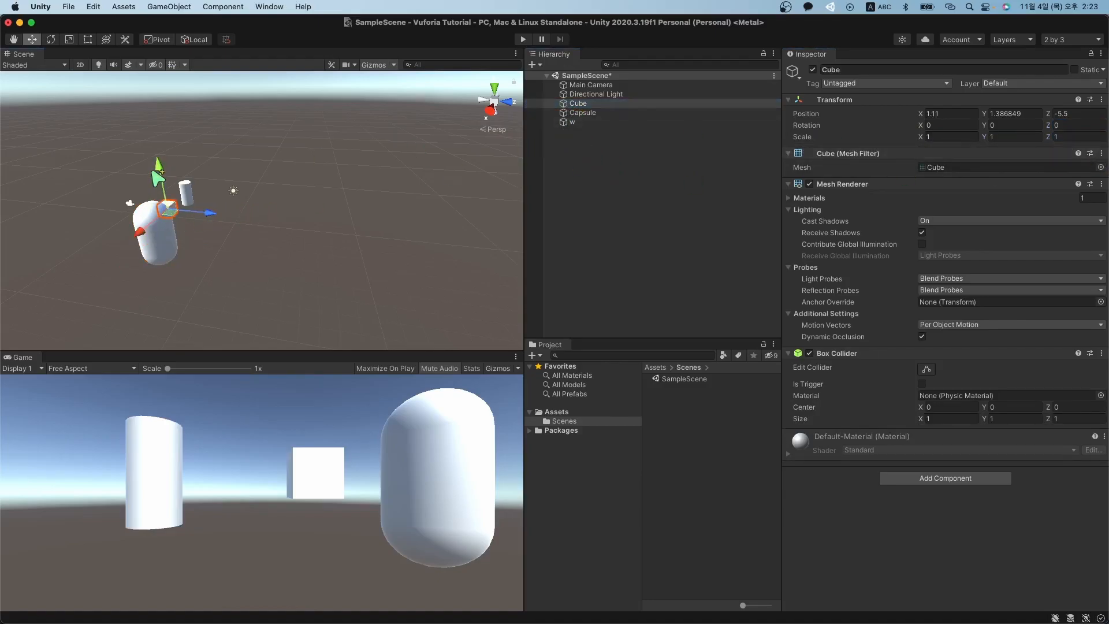
click(584, 129)
super+click(585, 115)
super+click(591, 125)
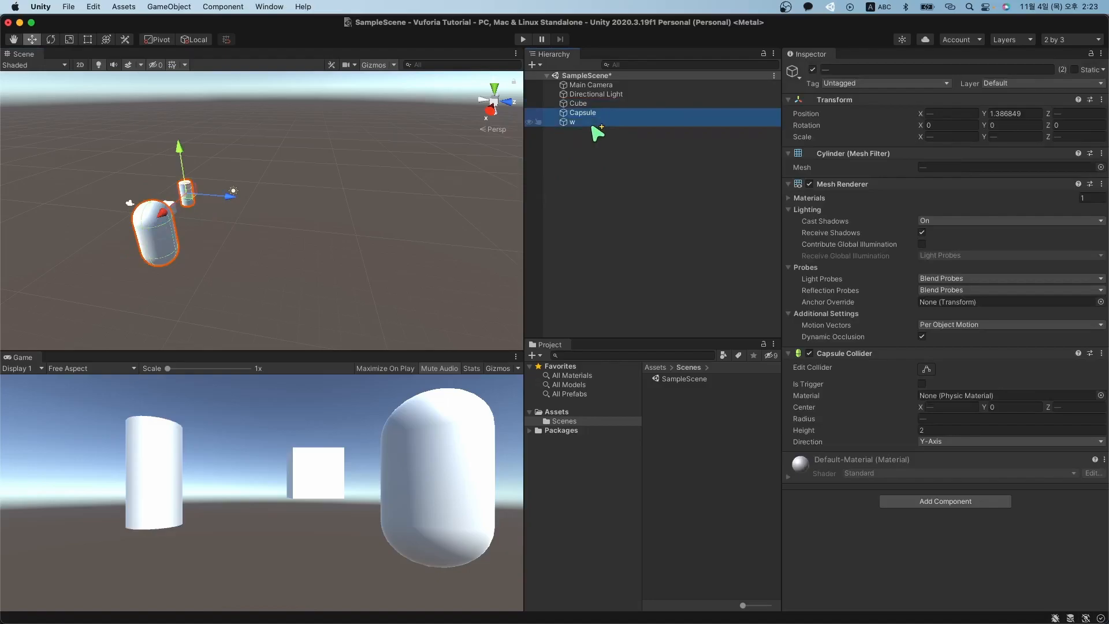
right_click(608, 122)
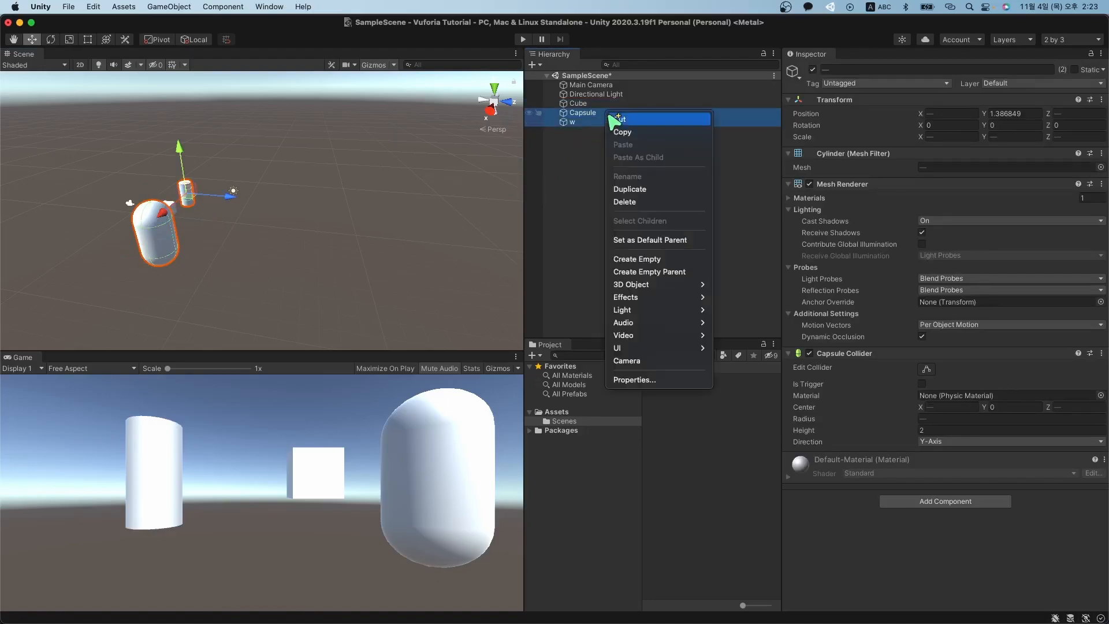
click(692, 203)
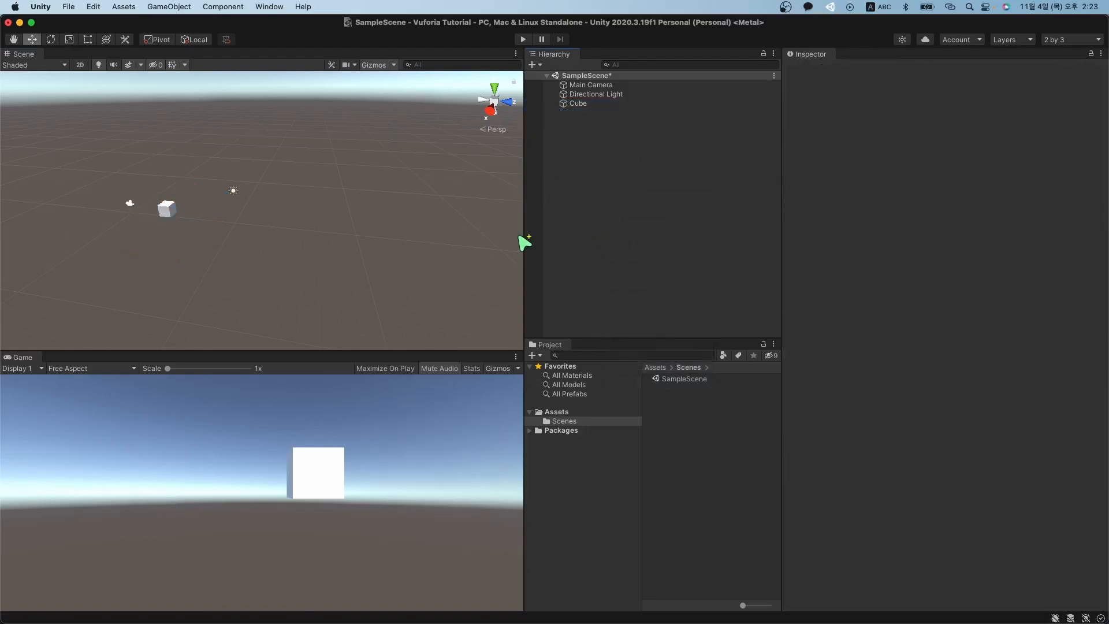
click(578, 104)
click(959, 114)
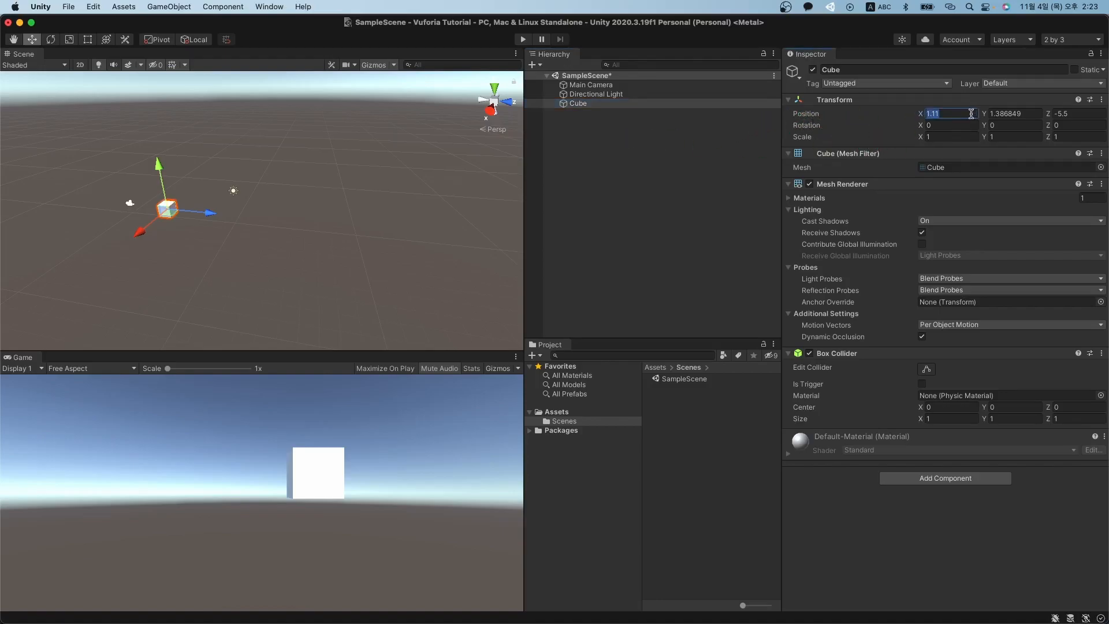
text(0)
key(Tab)
text(0)
key(Tab)
text(0)
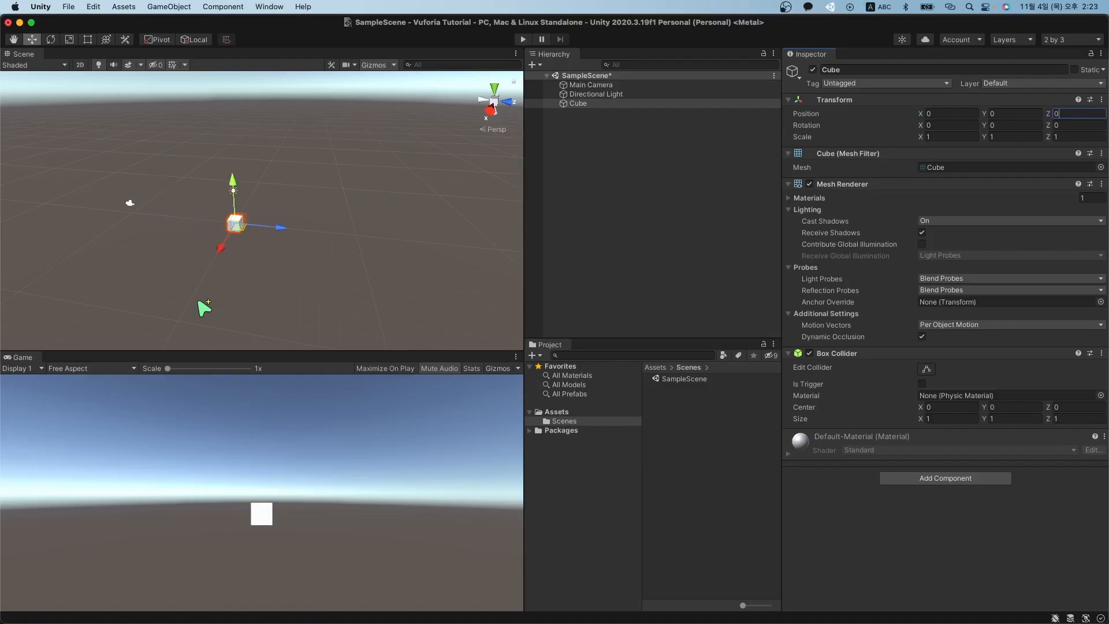
alt+drag(244, 278, 286, 252)
click(937, 113)
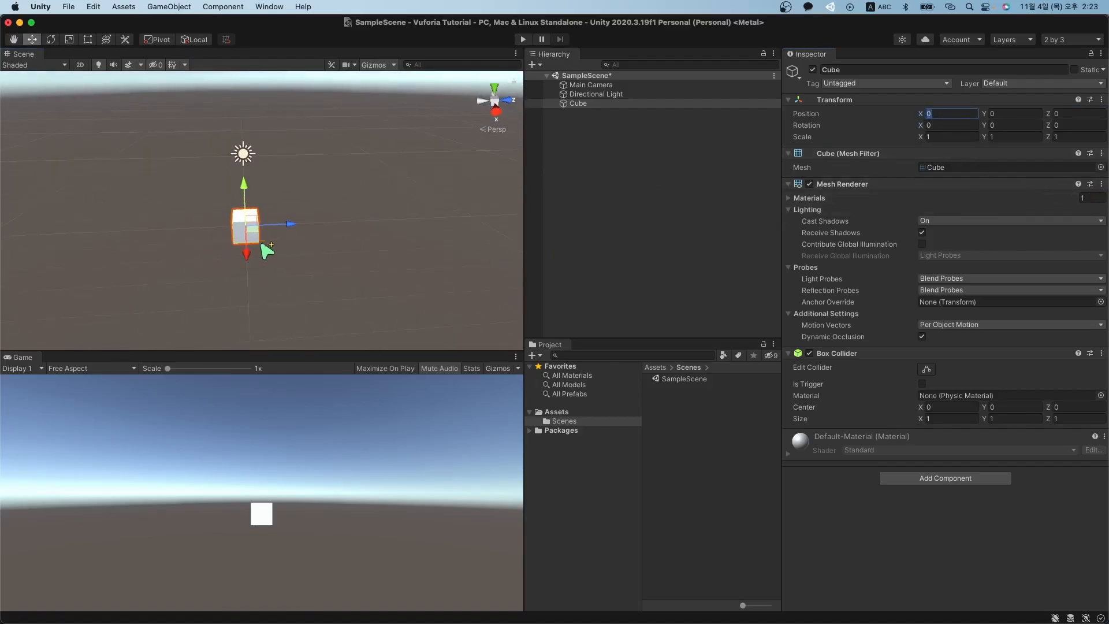
click(1026, 115)
click(1069, 115)
text(1)
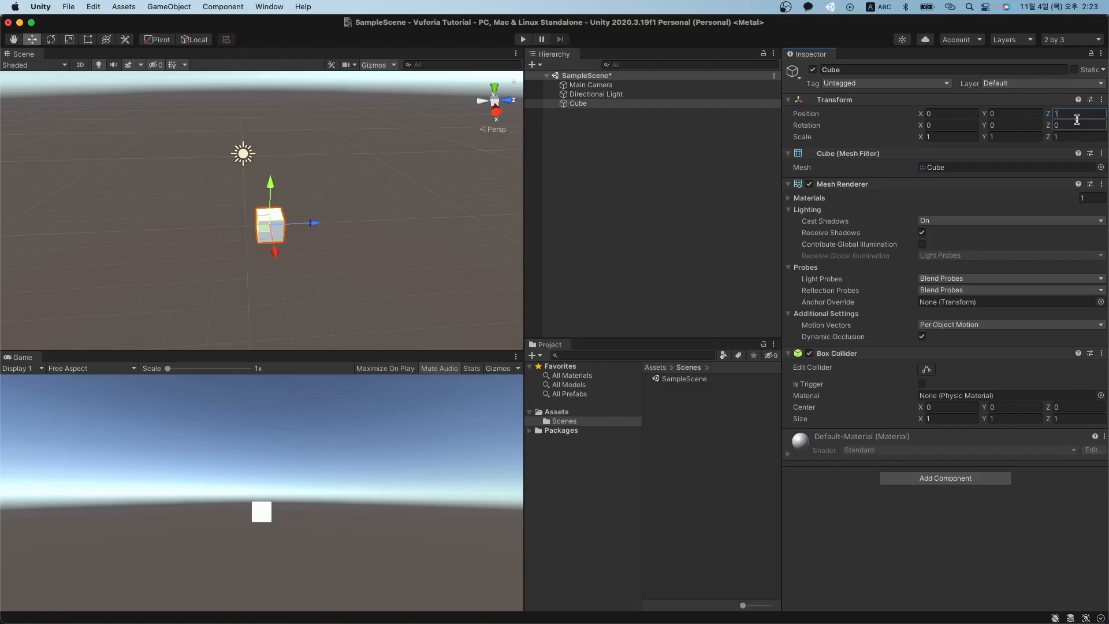
key(BackSpace)
key(BackSpace)
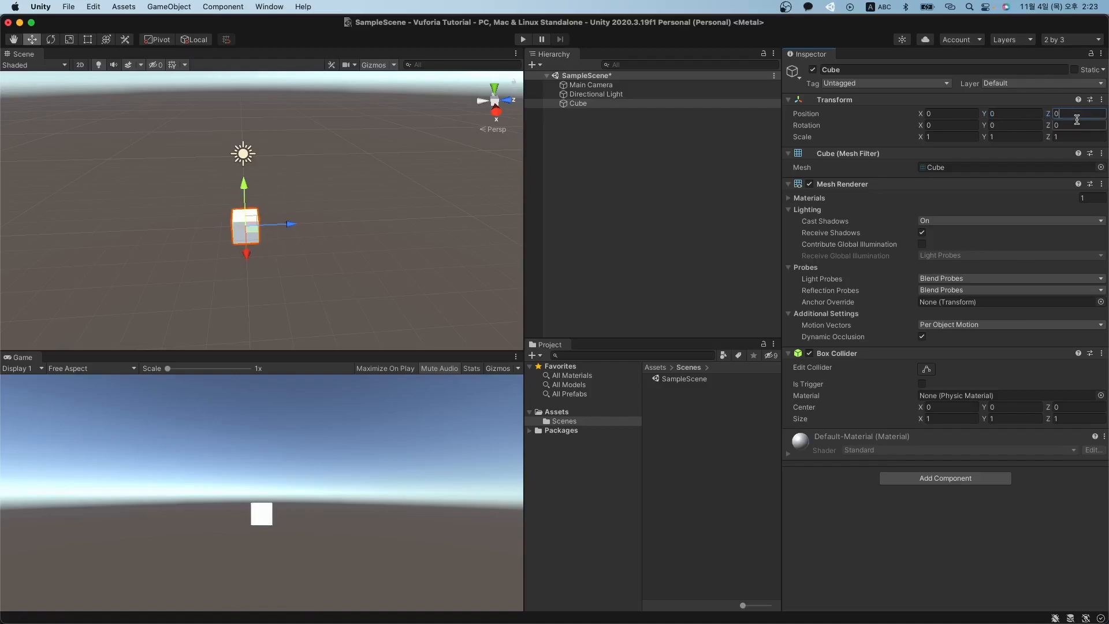
text(1)
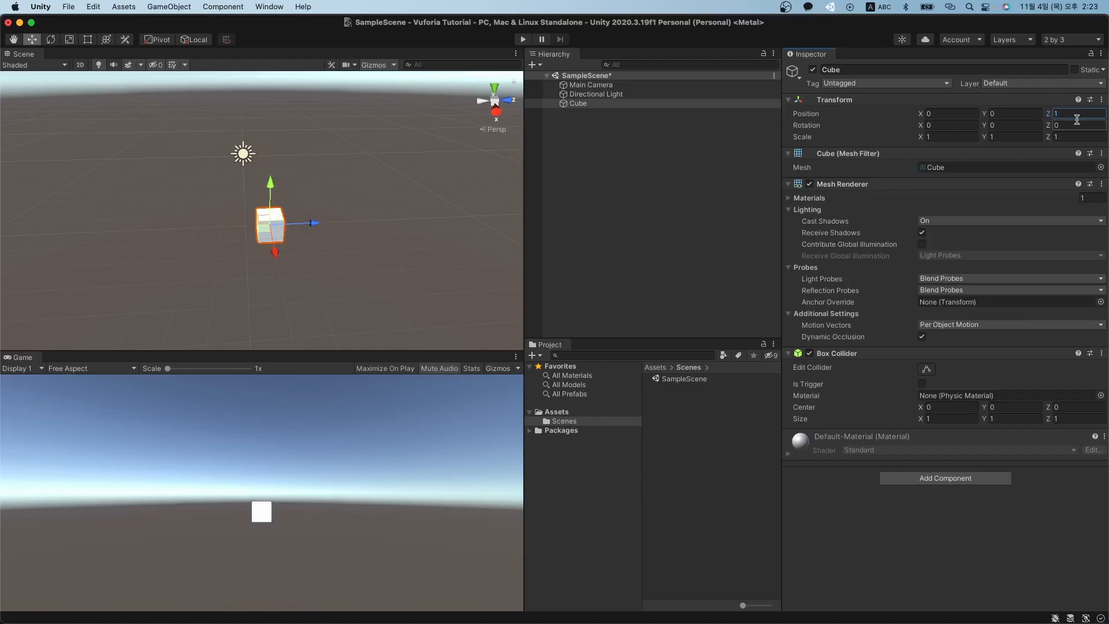
key(BackSpace)
text(0)
click(1021, 126)
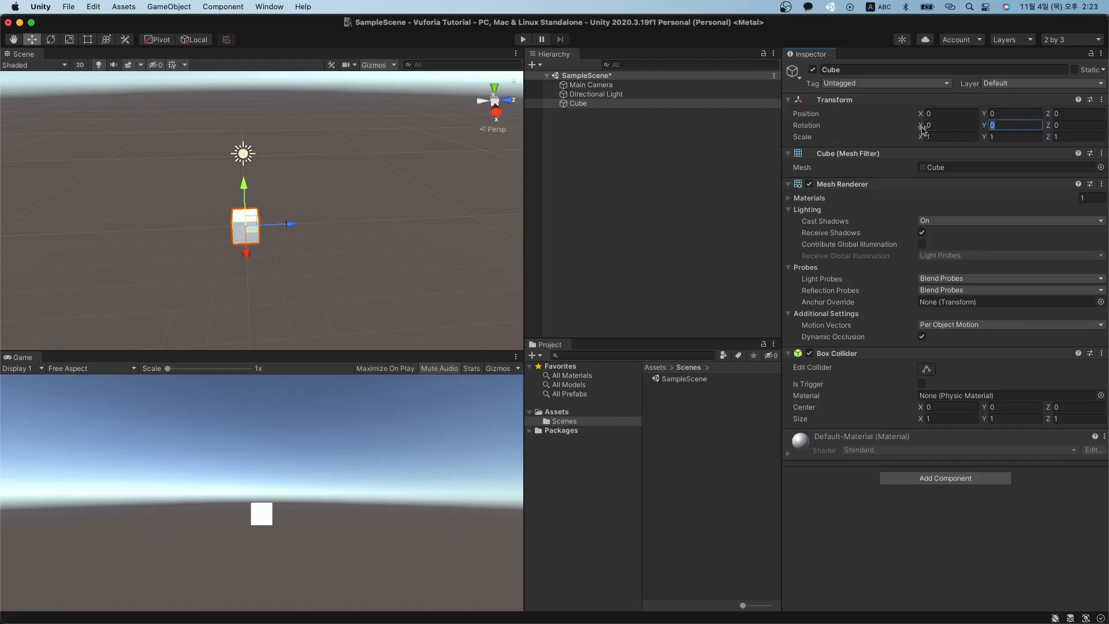
text(60)
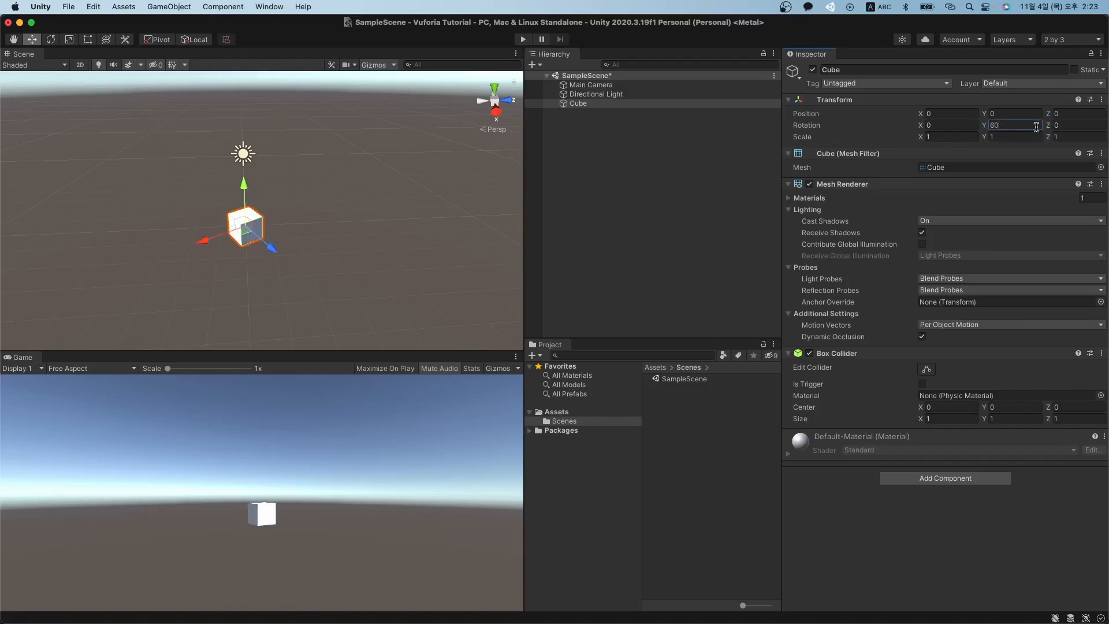
key(BackSpace)
key(BackSpace)
text(30)
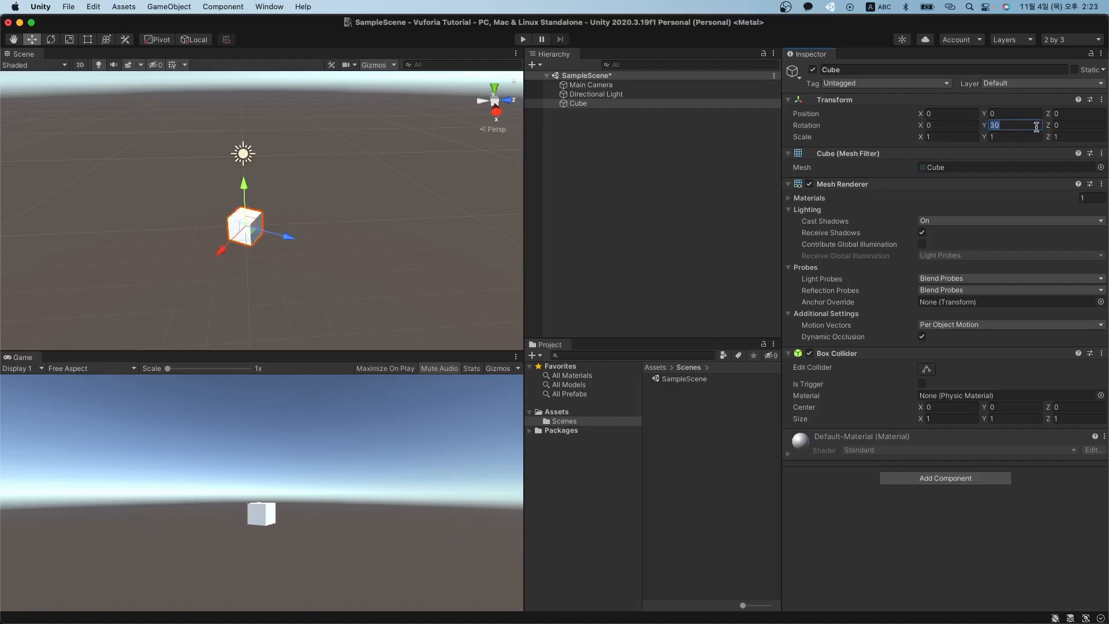
text(70)
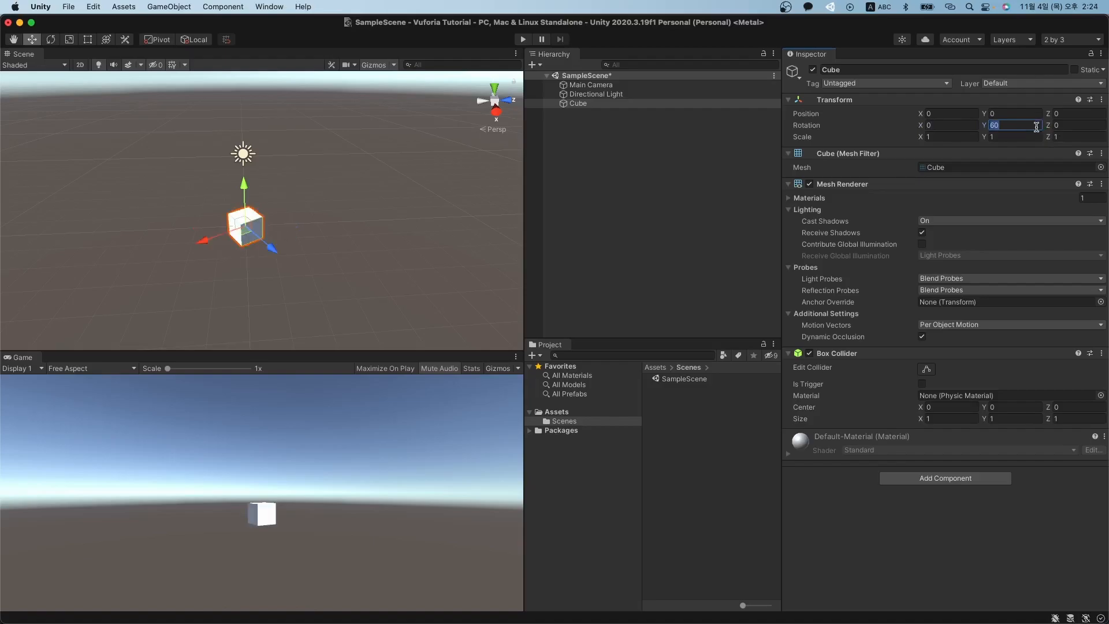
text(0)
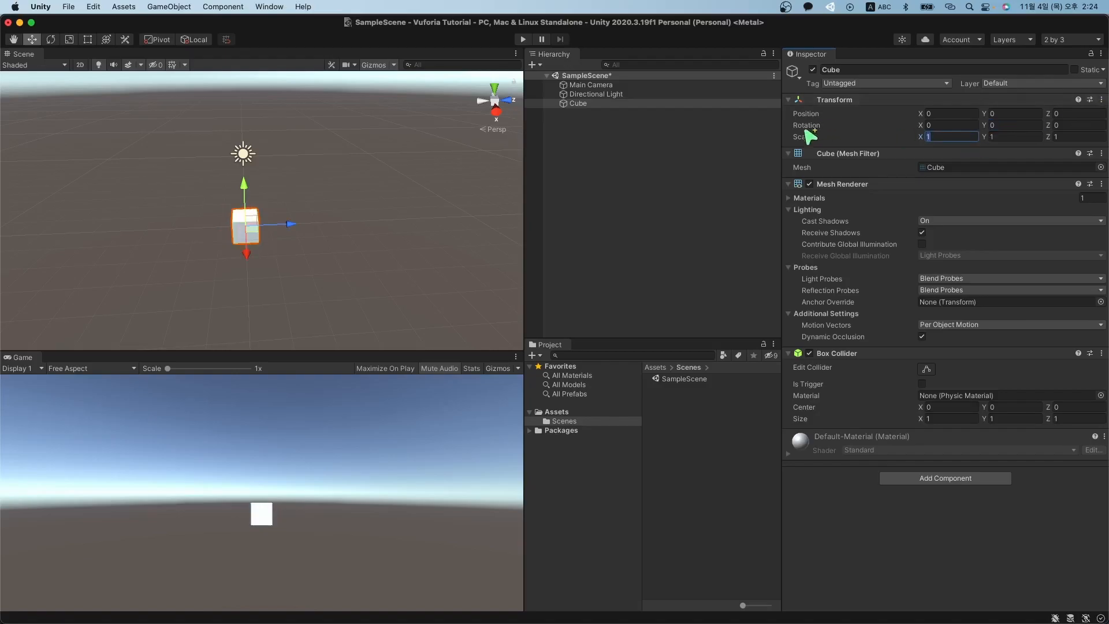
click(1015, 138)
text(3)
click(952, 138)
text(3)
click(1006, 137)
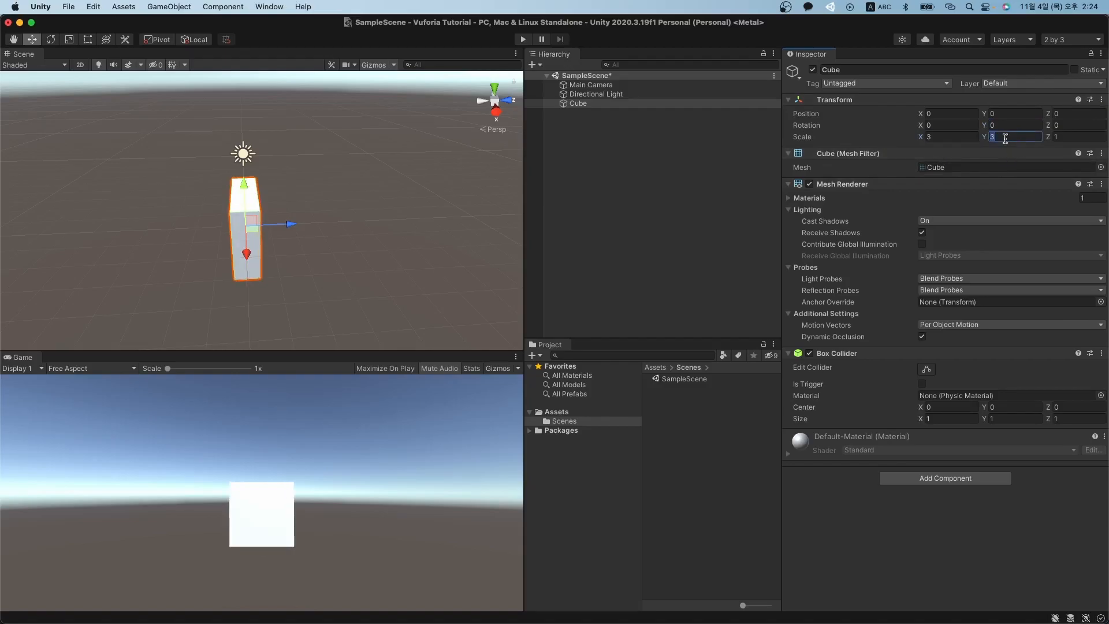
key(Tab)
text(3)
alt+drag(386, 236, 411, 216)
click(1008, 137)
click(951, 137)
text(1)
key(Tab)
text(1)
key(Tab)
text(1)
key(Return)
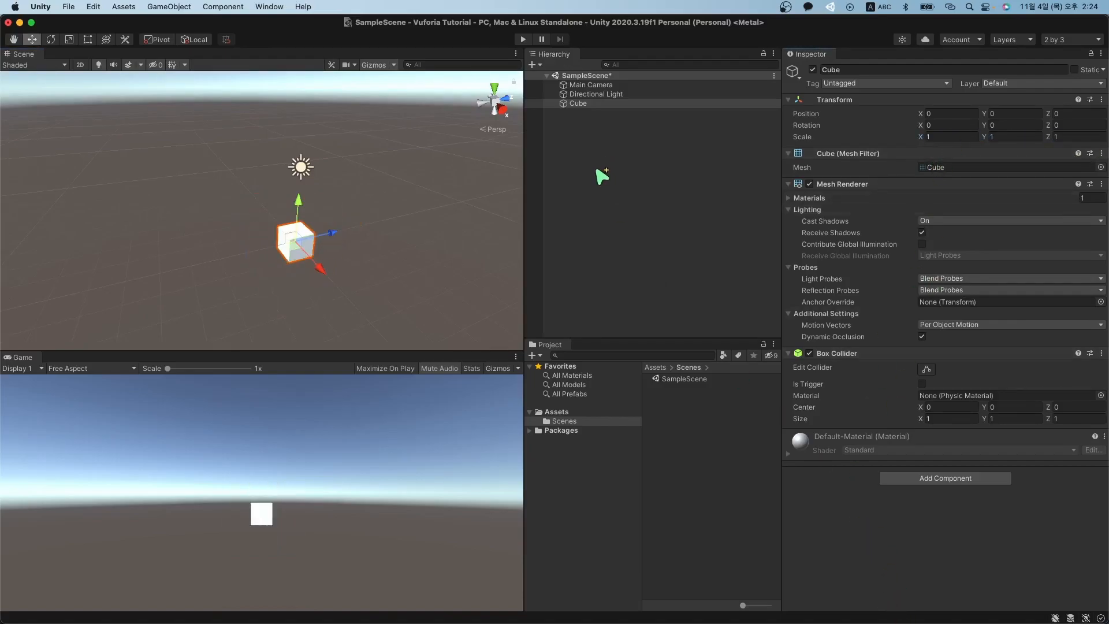
Select the Cube in the Hierarchy and delete it, then check Main Camera and Directional Light.
click(611, 148)
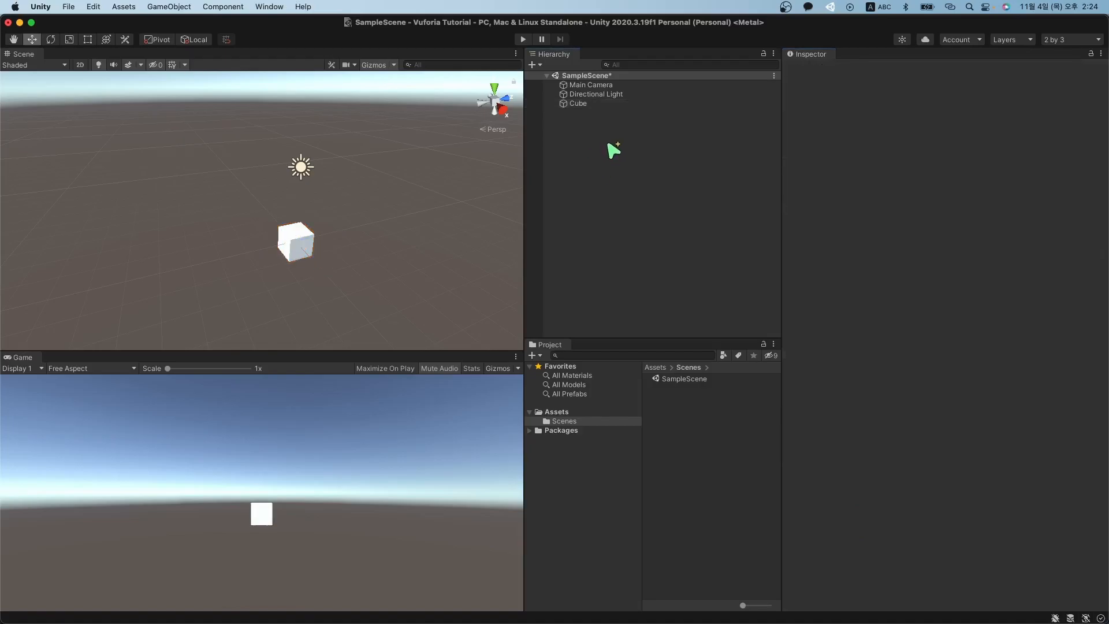
click(611, 107)
click(610, 94)
click(615, 88)
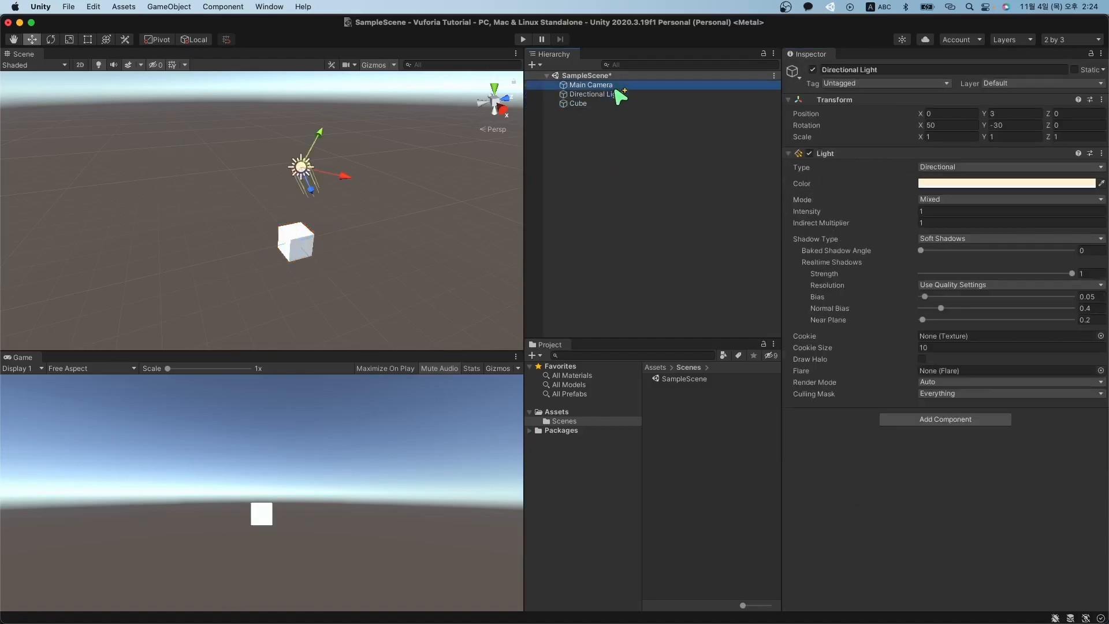
key(Down)
key(Down)
key(Up)
key(Up)
key(Down)
key(Down)
key(super+BackSpace)
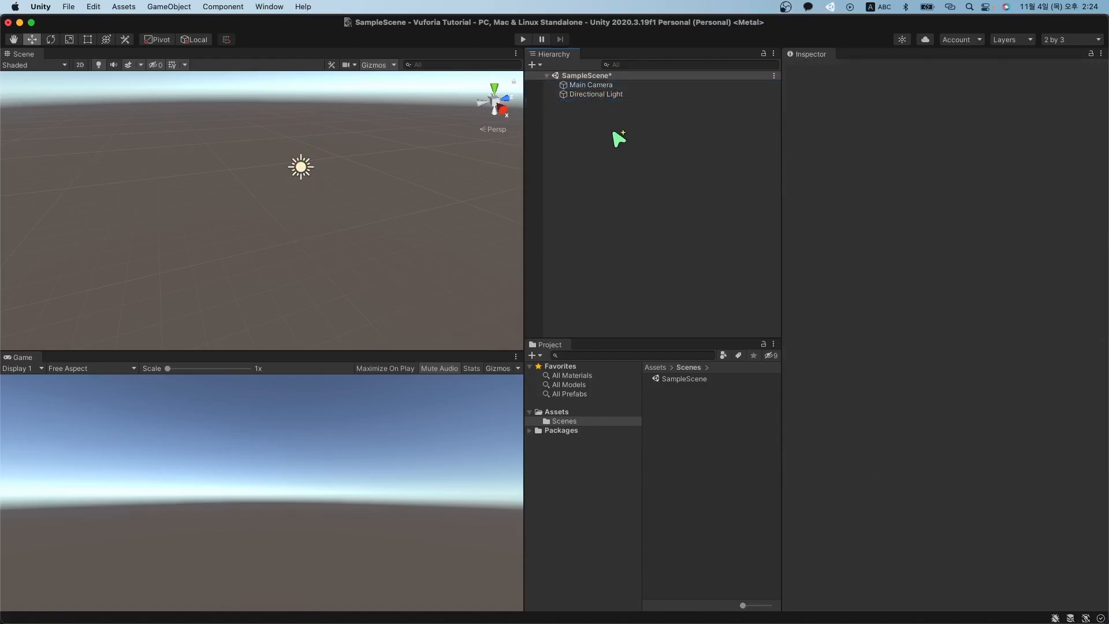
click(588, 85)
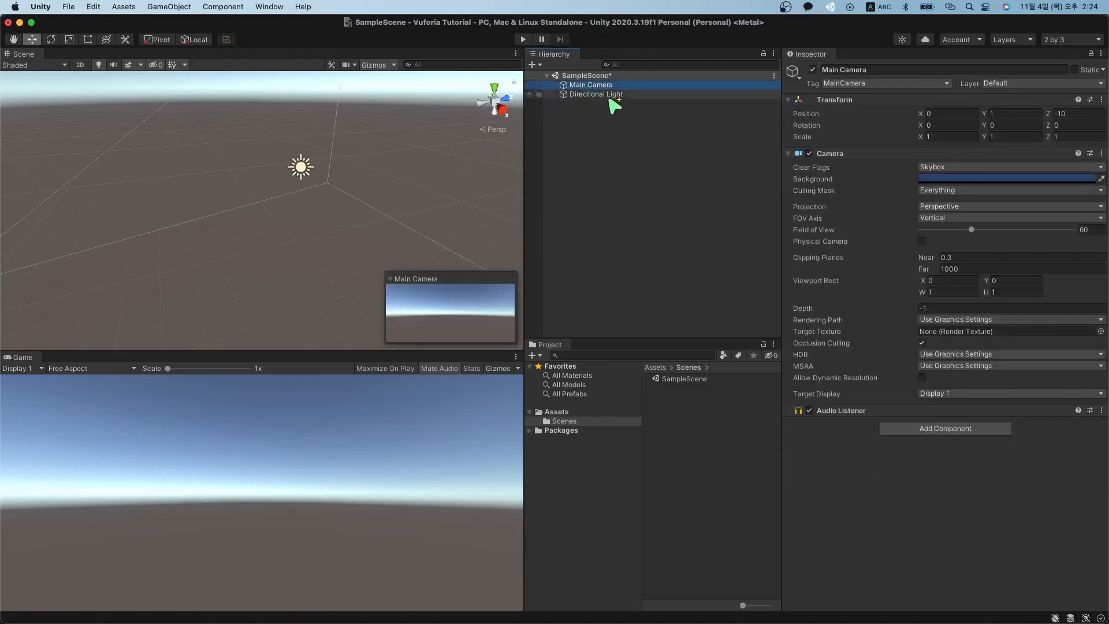
click(595, 94)
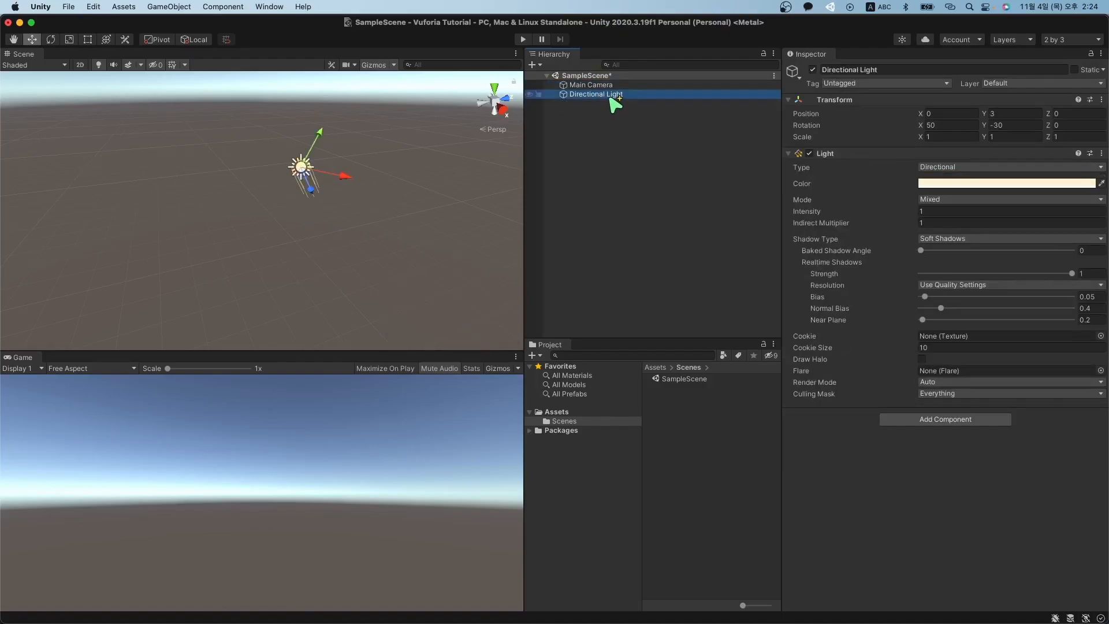
key(Up)
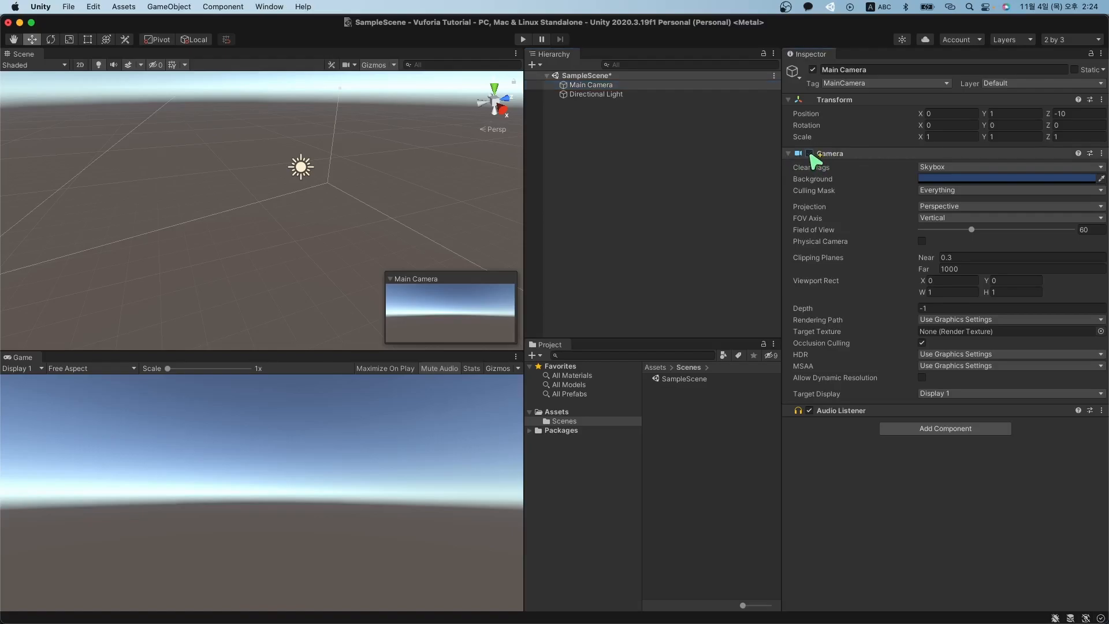
click(810, 153)
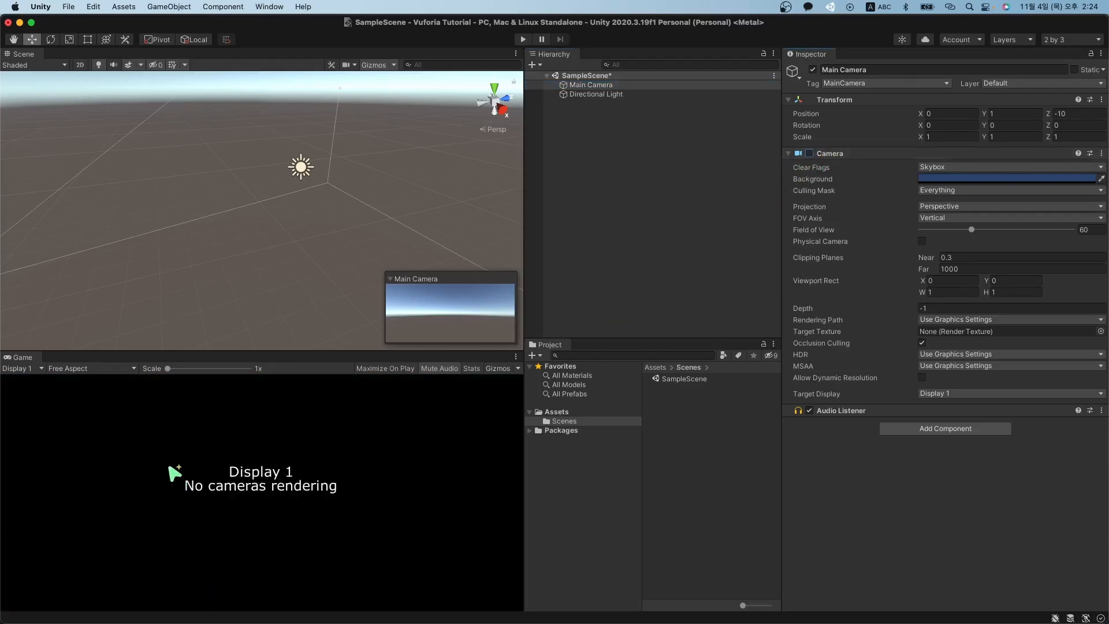
click(811, 154)
click(810, 154)
click(810, 154)
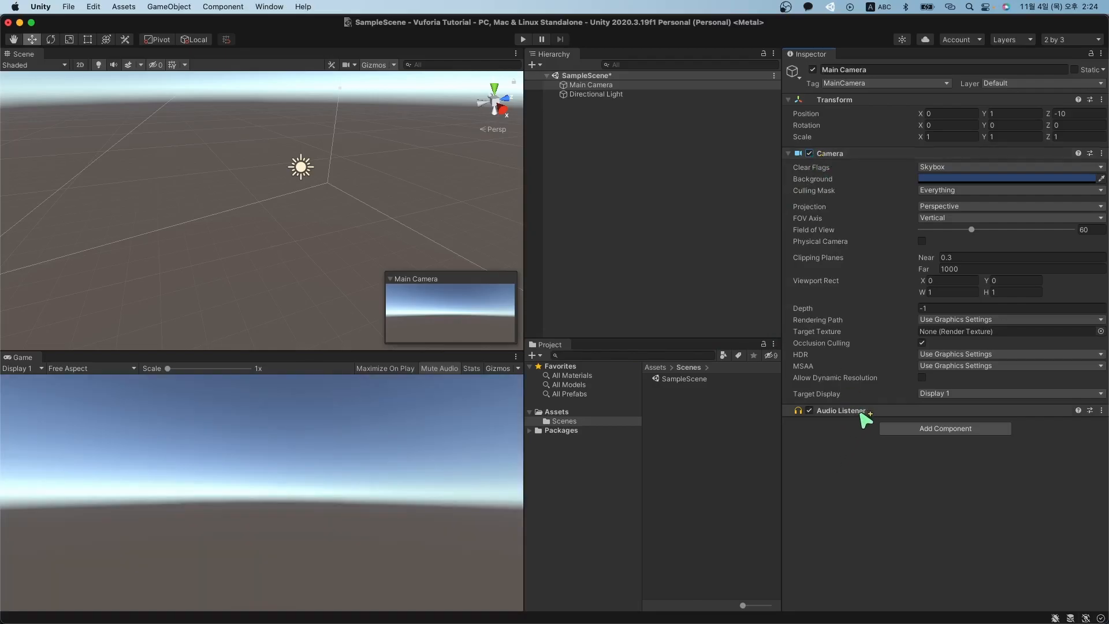
click(811, 411)
click(810, 411)
click(622, 95)
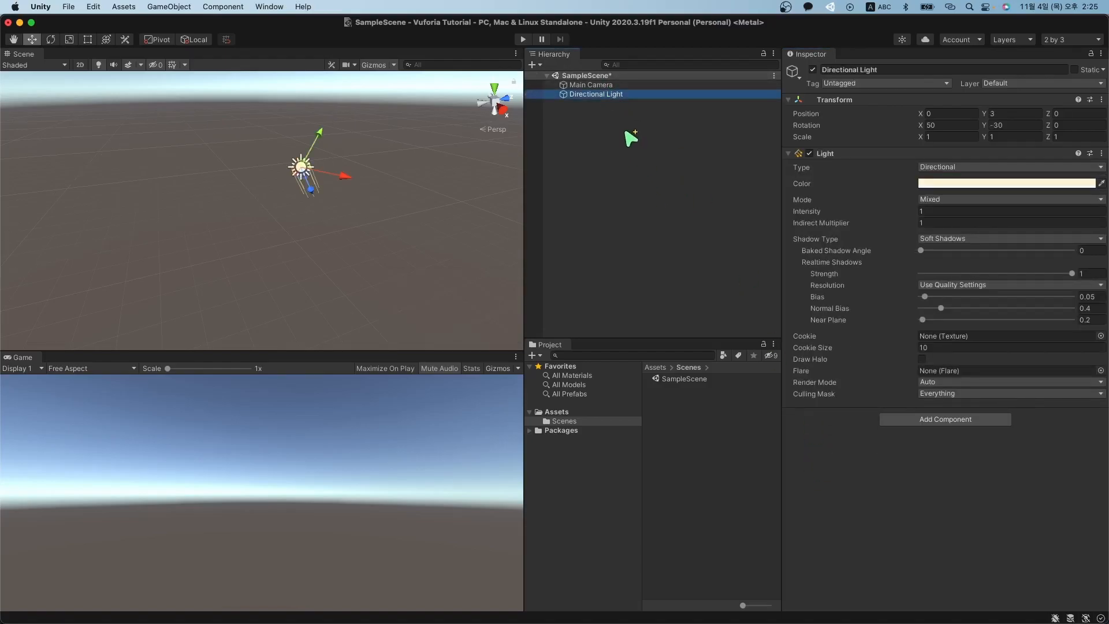
click(810, 154)
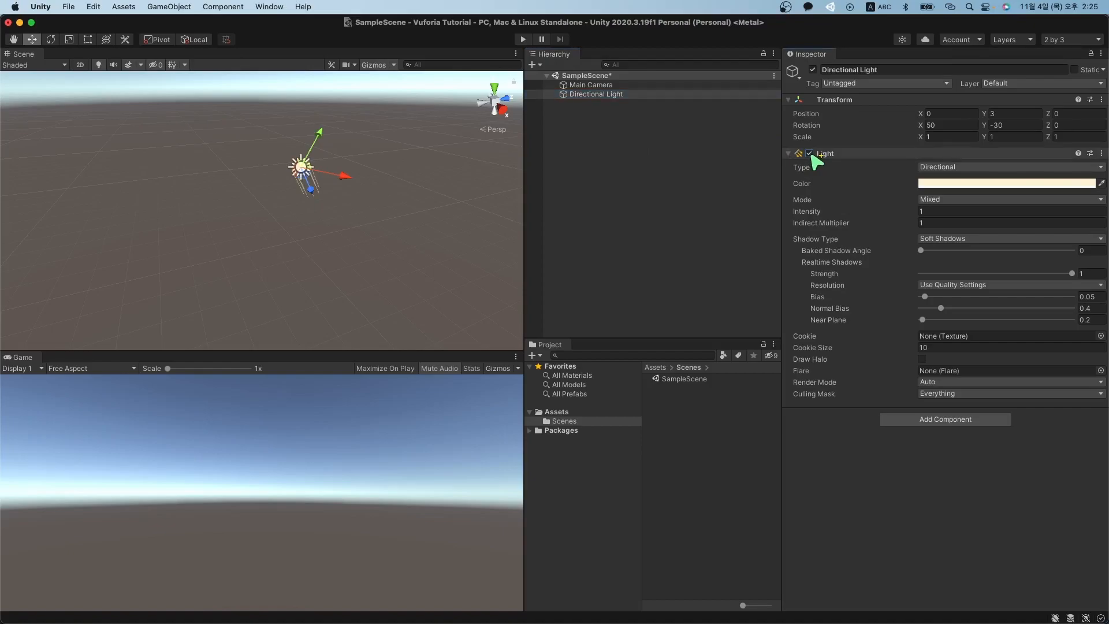
click(810, 154)
click(587, 94)
click(595, 85)
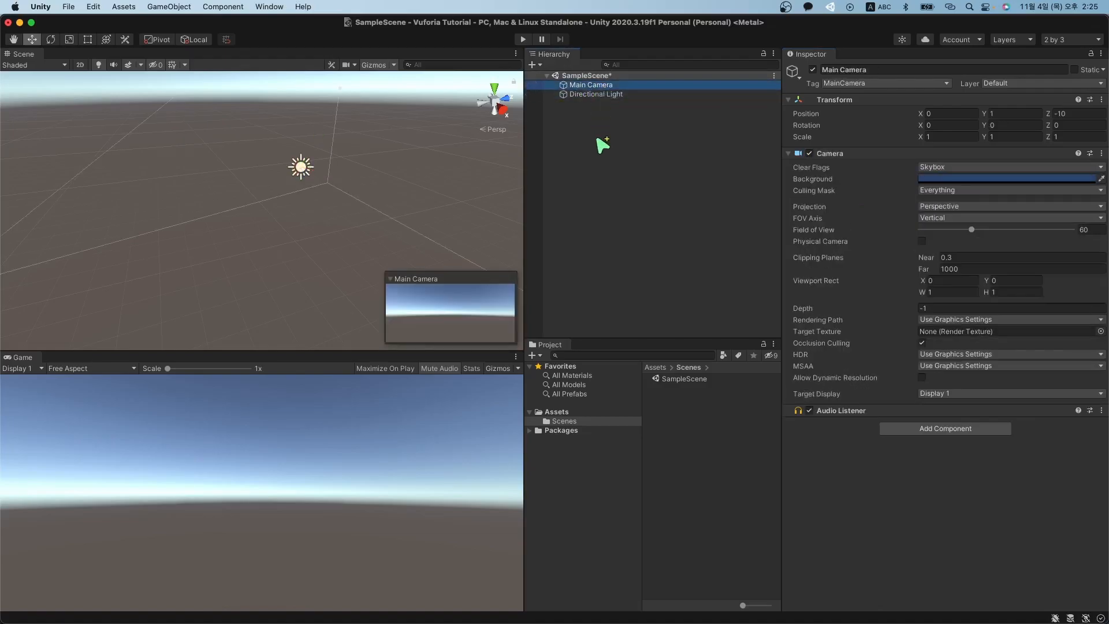
click(595, 137)
click(635, 96)
click(633, 86)
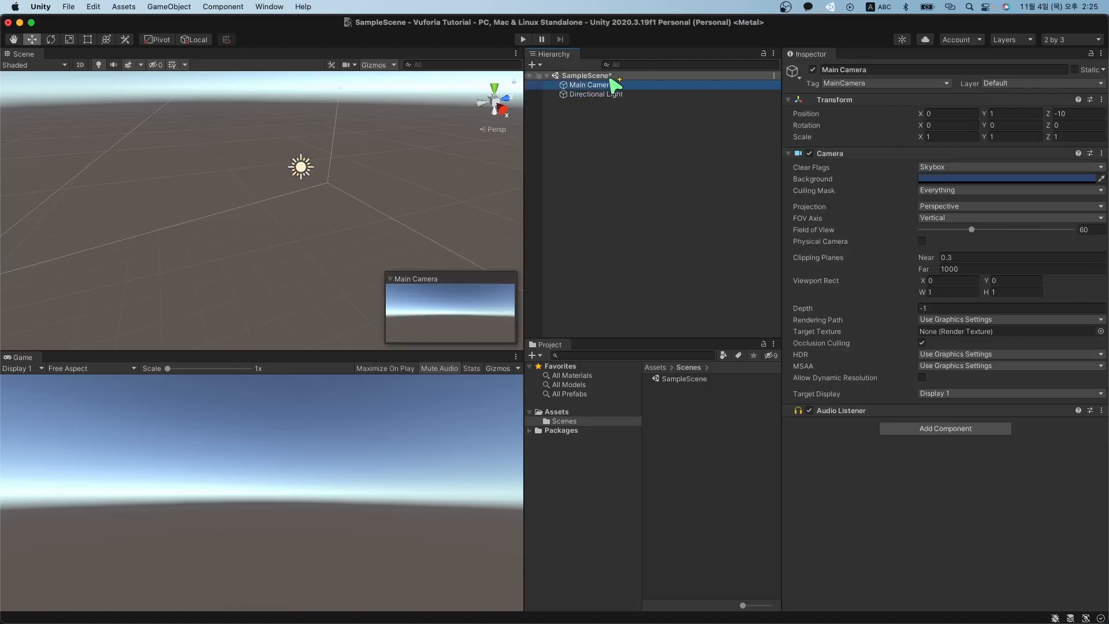
click(612, 93)
click(610, 85)
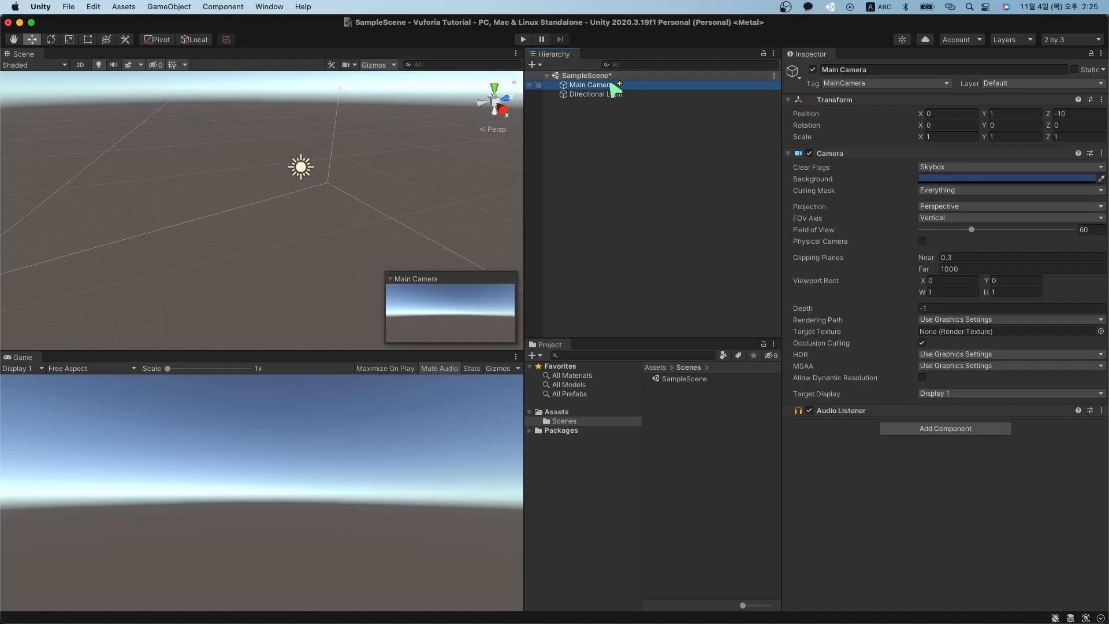
Save SampleScene via File > Save and clear the Hierarchy selection.
click(64, 8)
click(416, 10)
click(70, 8)
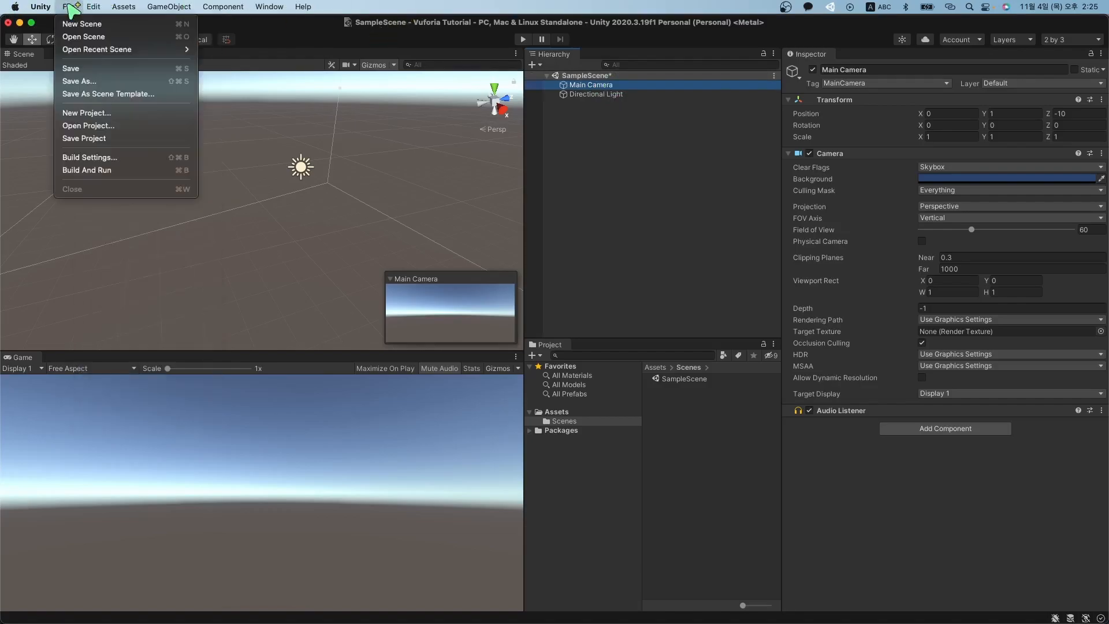
click(126, 70)
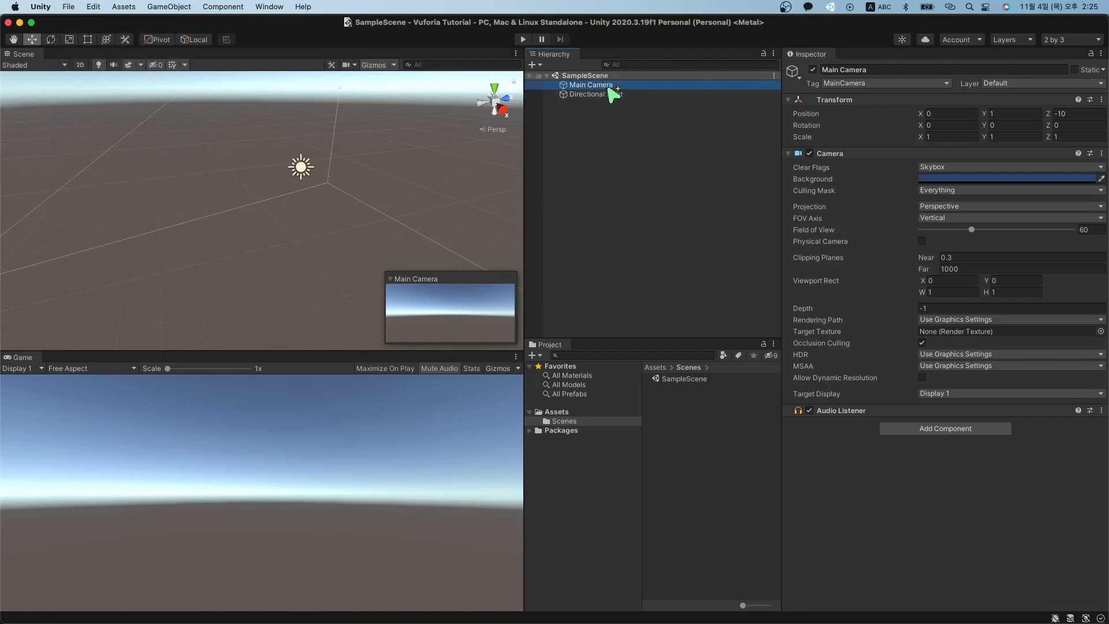
click(625, 151)
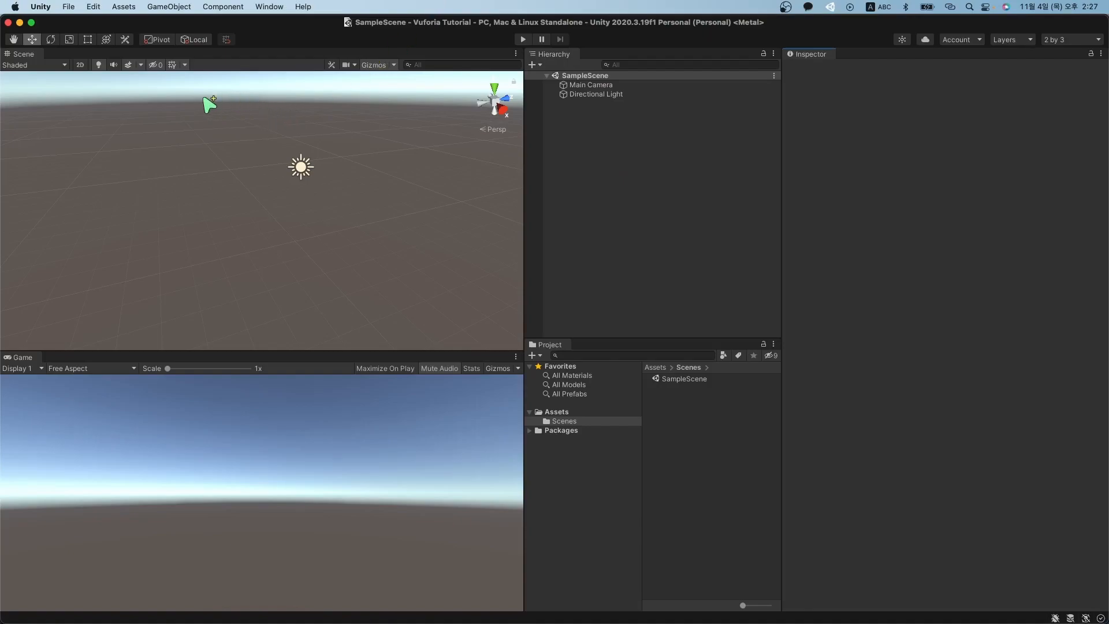
Bring the Unity Asset Store browser window into view and expand it to full width.
click(269, 7)
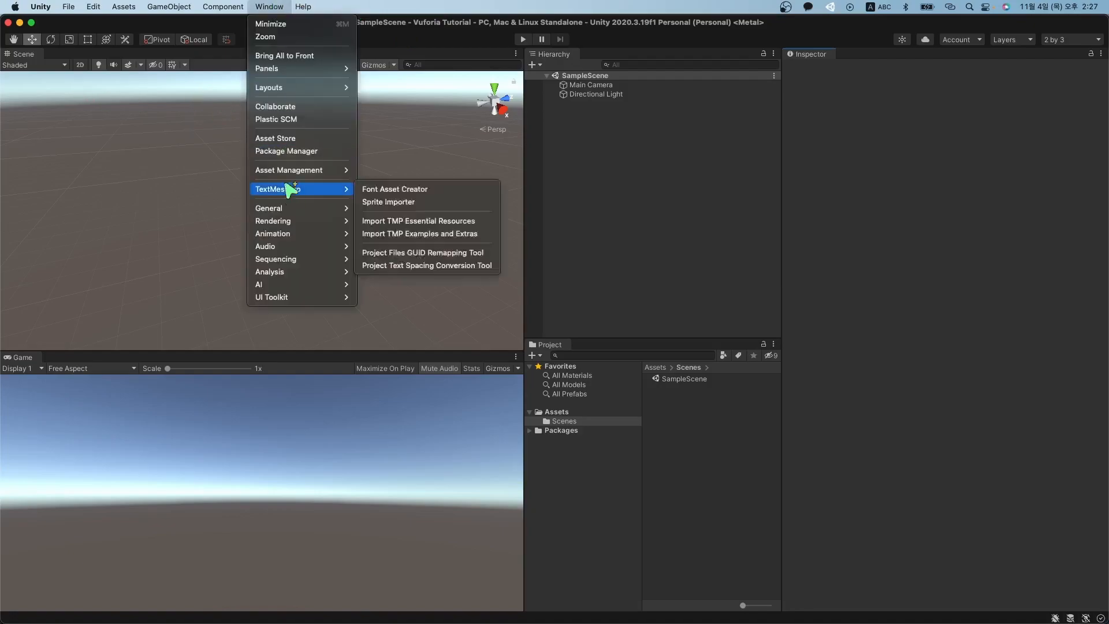
click(297, 140)
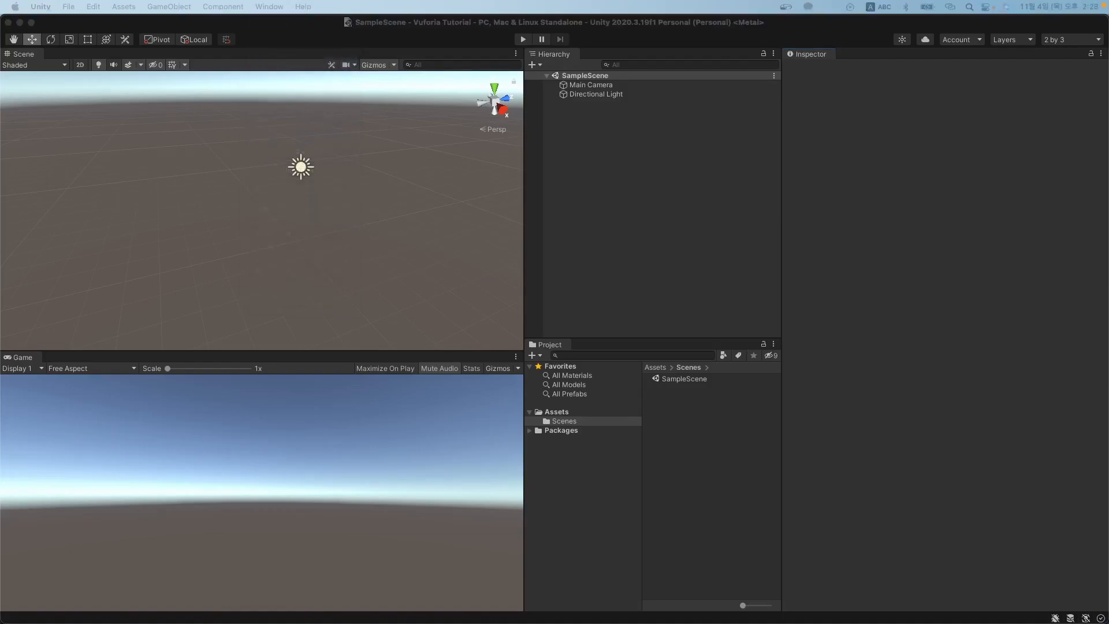
drag(0, 79, 449, 80)
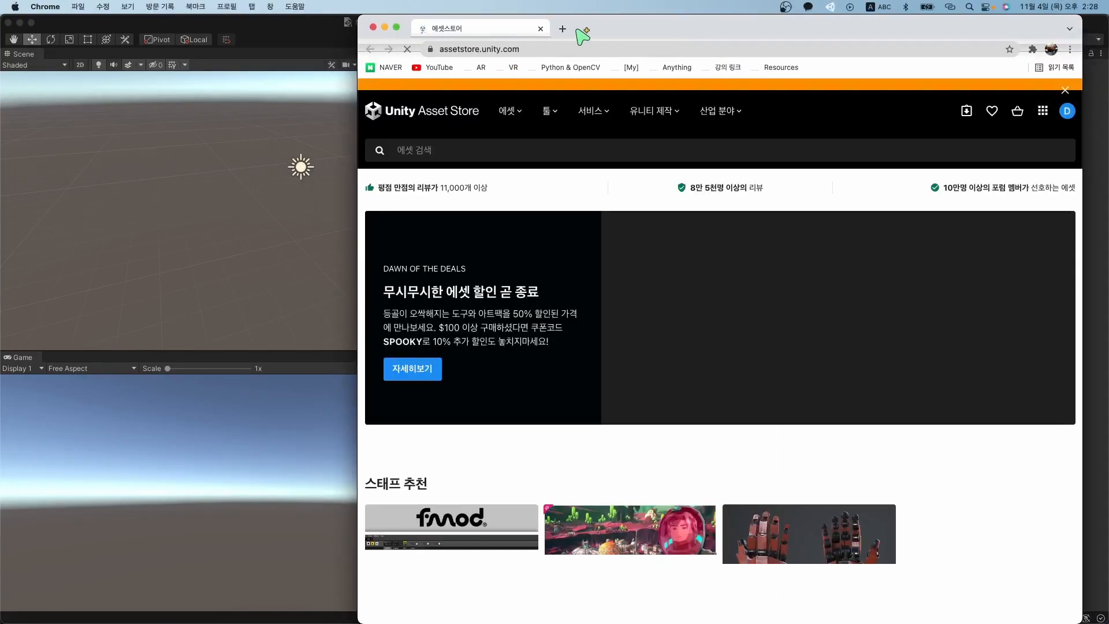
double_click(576, 30)
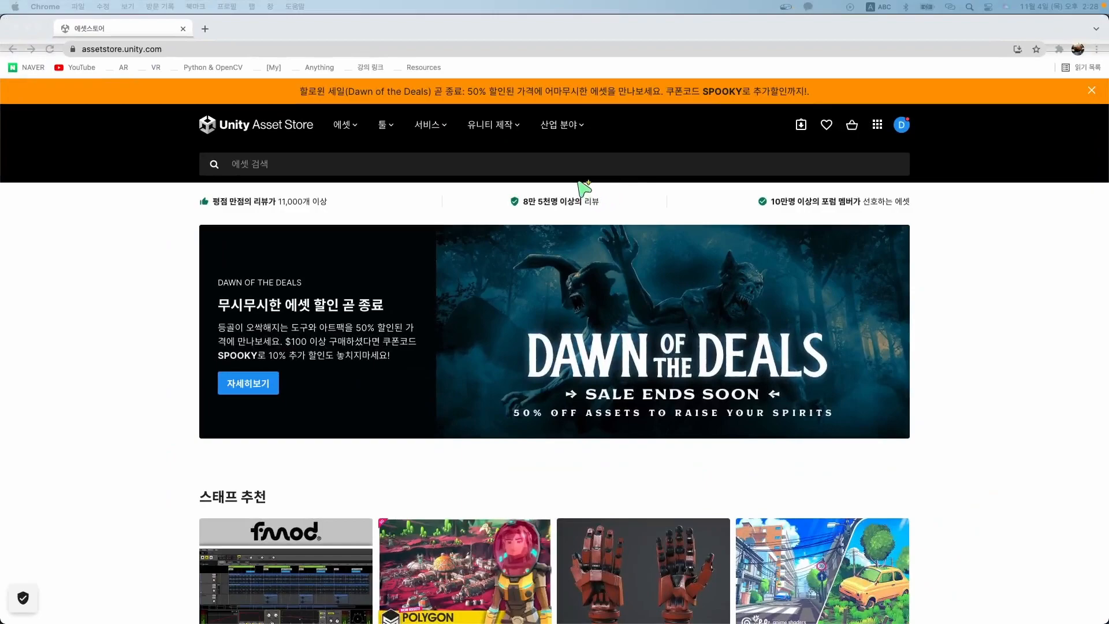
Use Mission Control to check the Unity editor, then return to the Asset Store browser.
key(ctrl+Up)
click(417, 452)
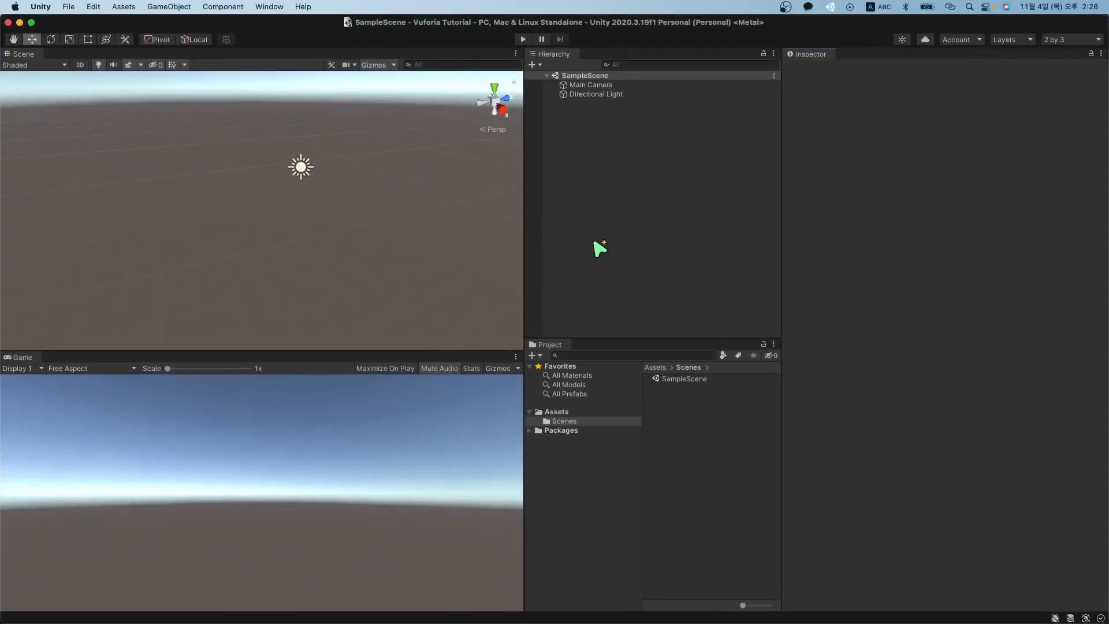
key(ctrl+Up)
click(347, 405)
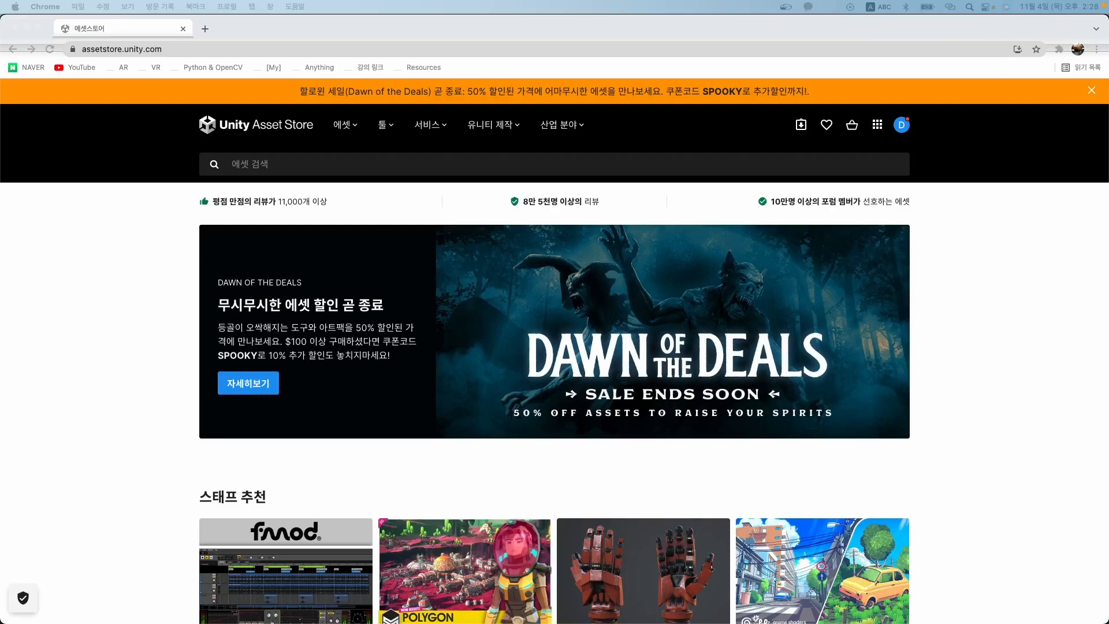
click(71, 209)
scroll(516, 281, down, 5)
scroll(516, 280, down, 10)
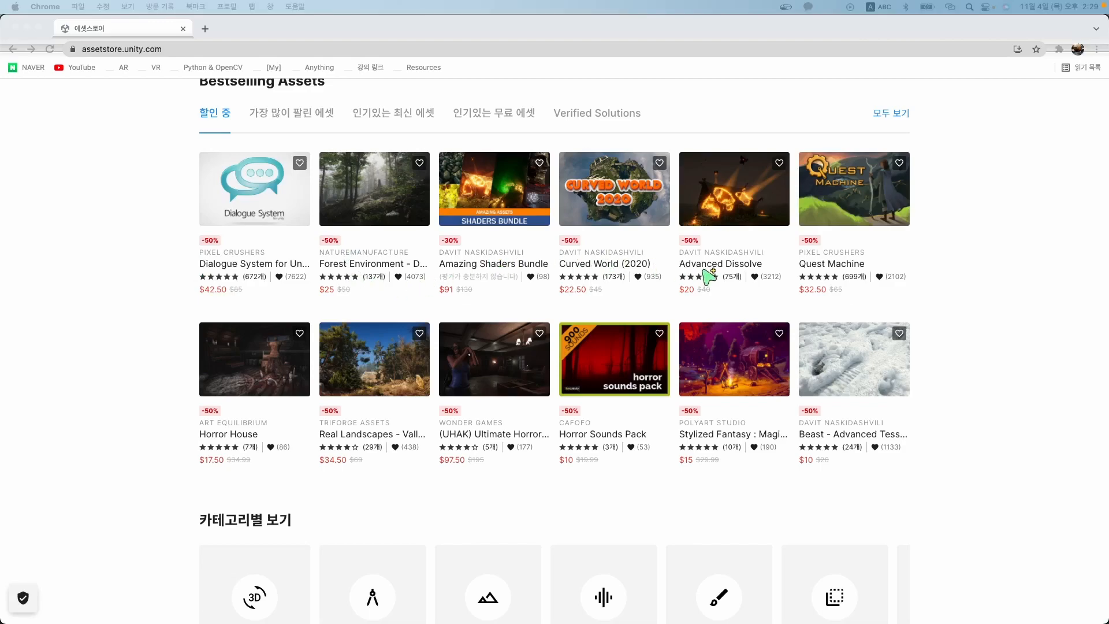
scroll(870, 297, up, 7)
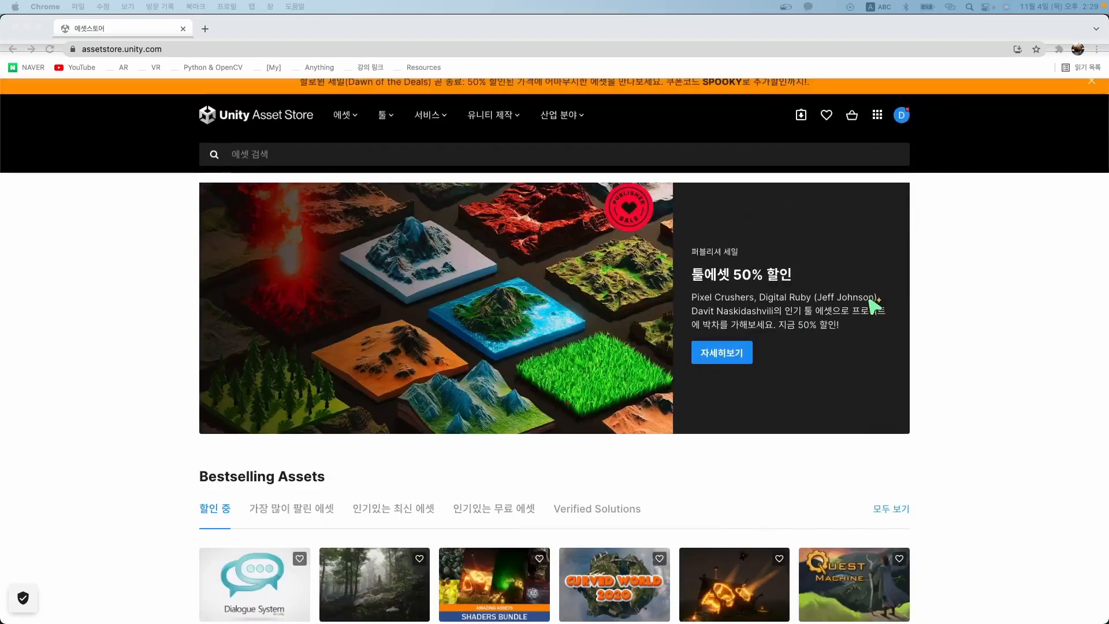
scroll(875, 304, up, 10)
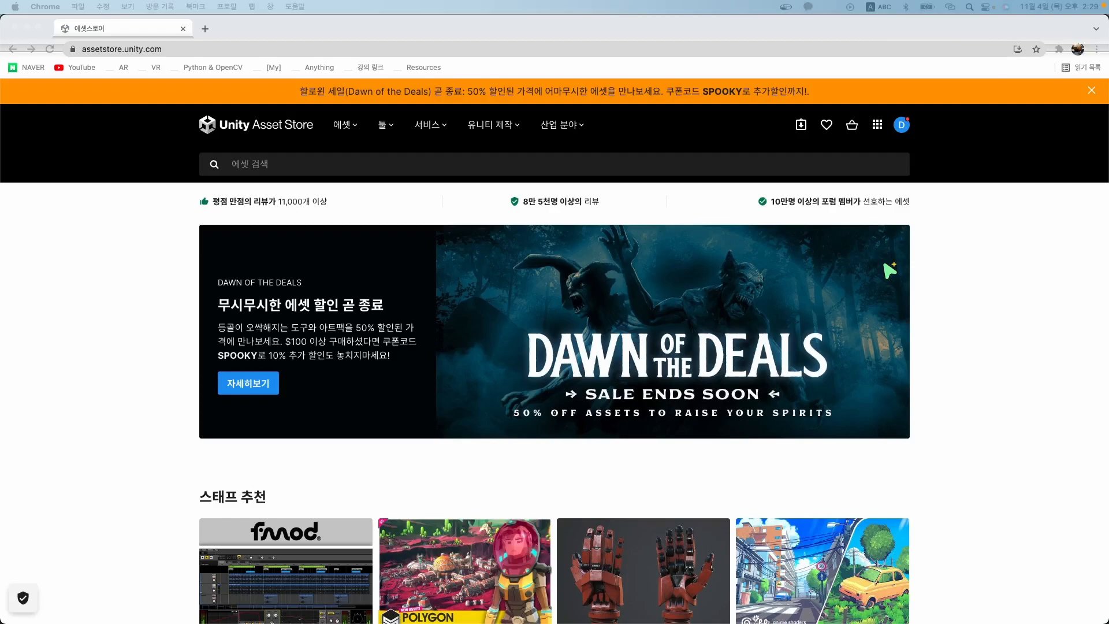
Search the Asset Store for 'Vuforia'.
click(621, 172)
click(611, 165)
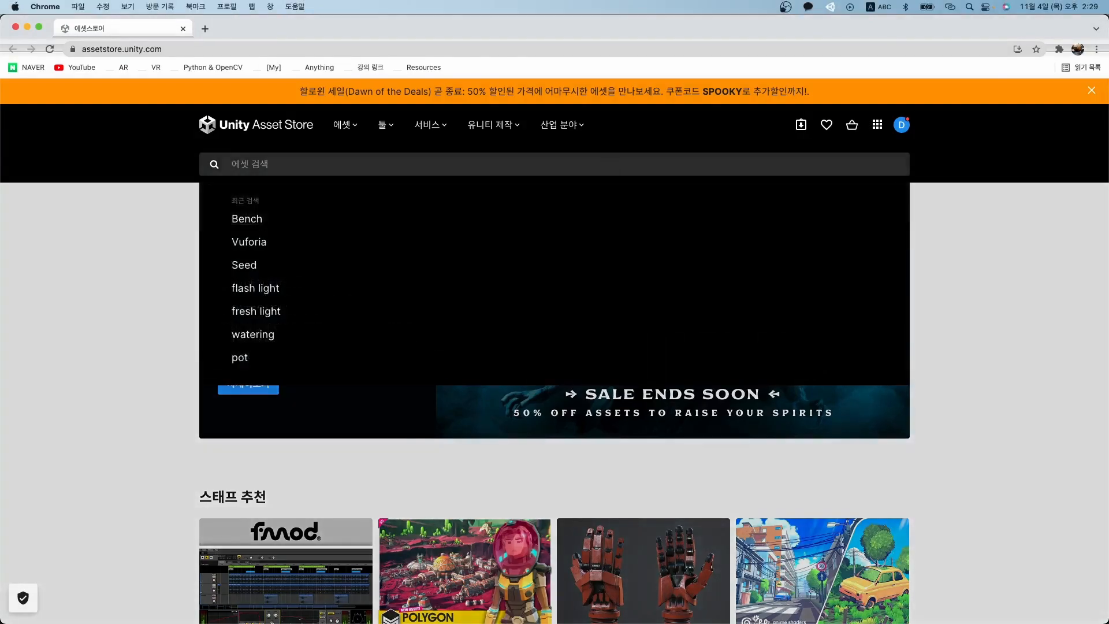
text(Vuforia)
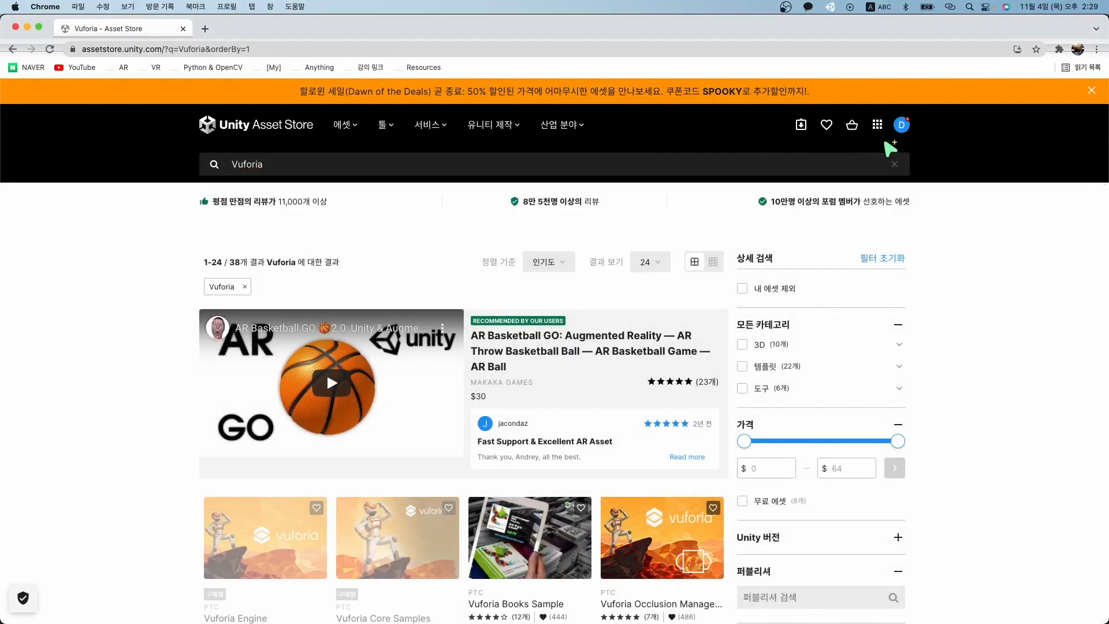
Open and close the account avatar menu.
click(902, 127)
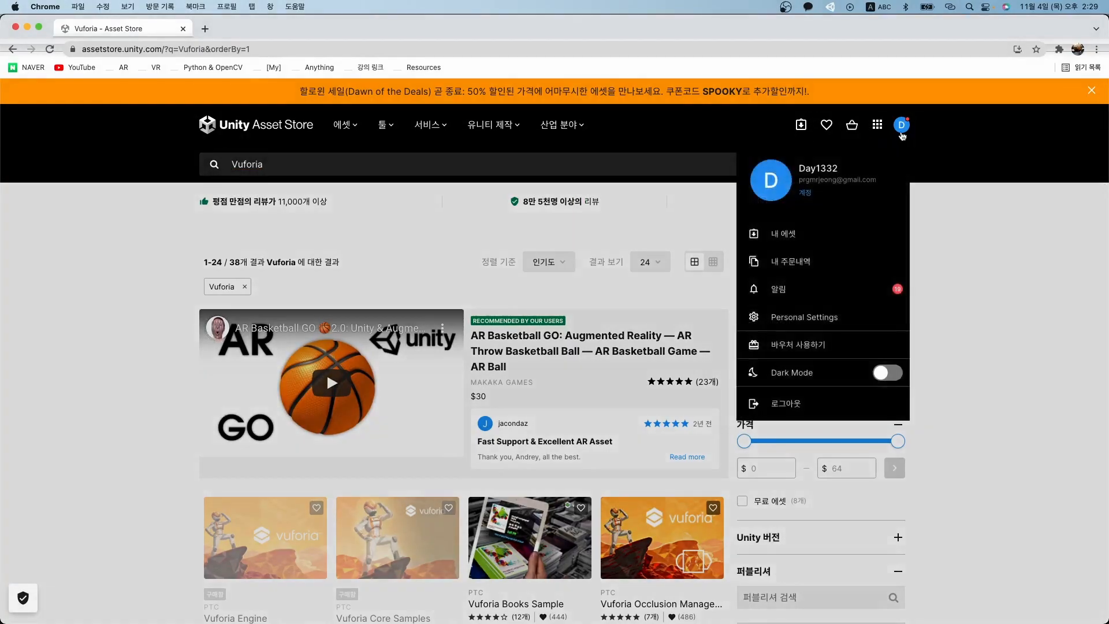
click(903, 134)
click(904, 136)
click(1003, 164)
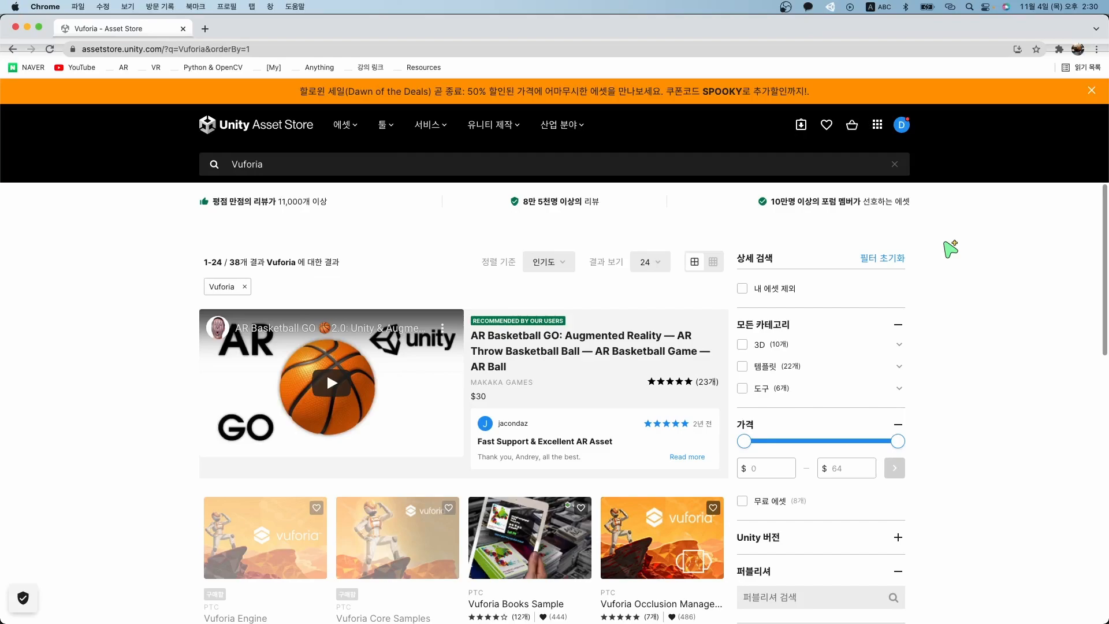
click(359, 162)
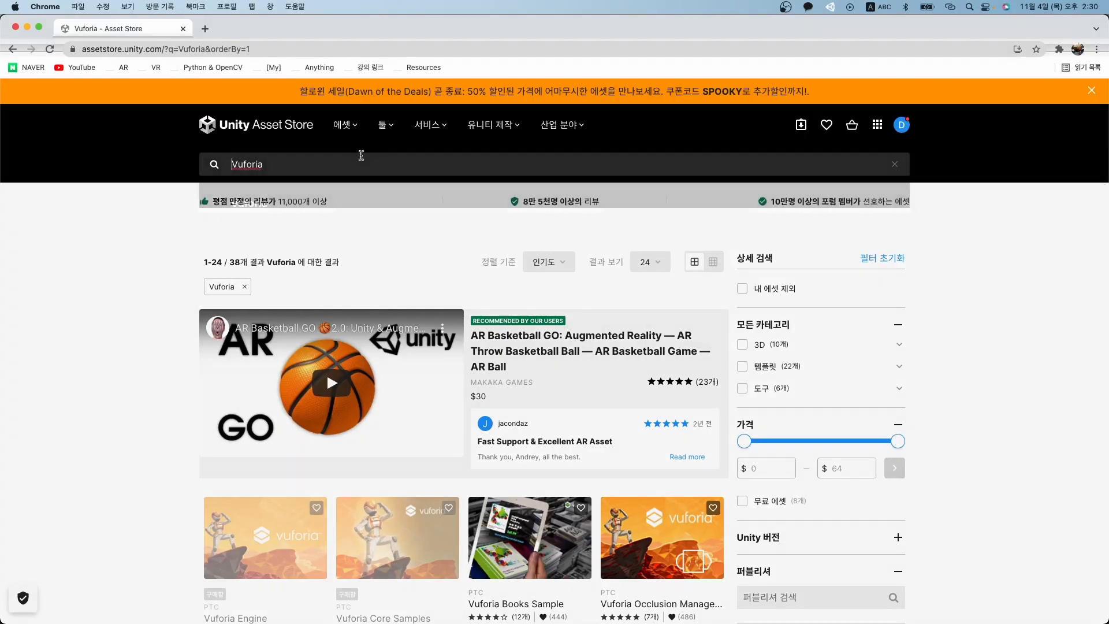
click(383, 293)
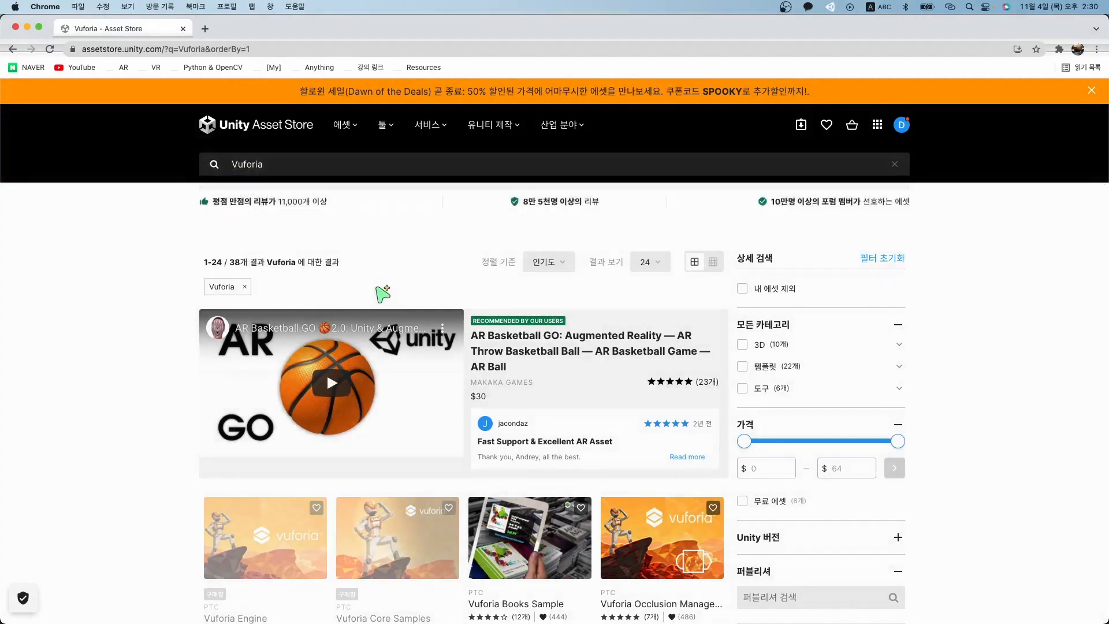
click(363, 168)
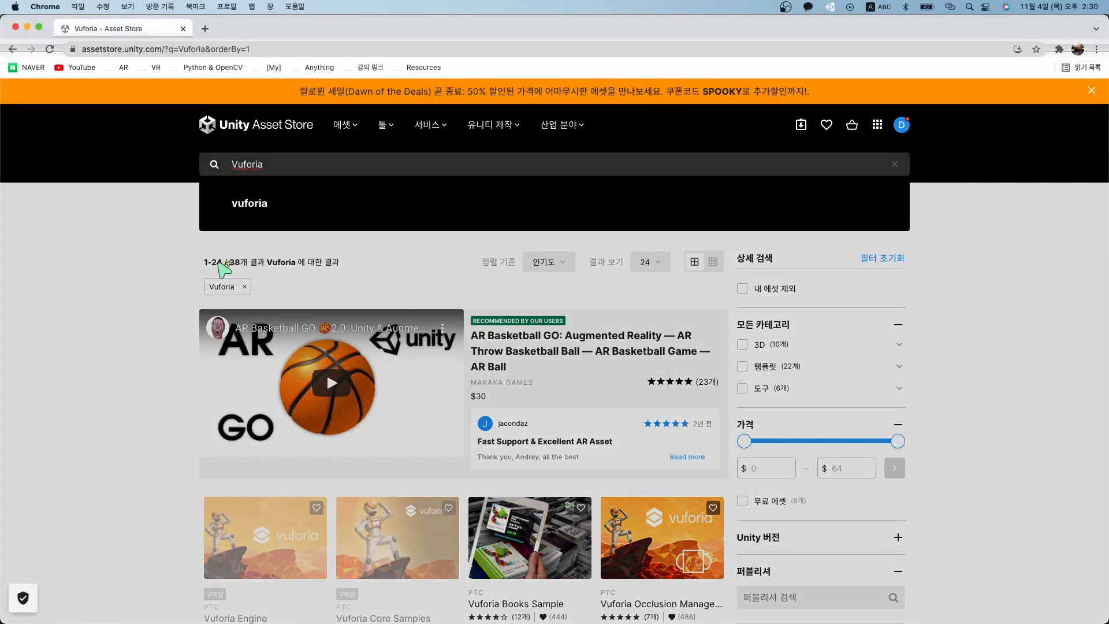
click(146, 269)
scroll(146, 269, down, 5)
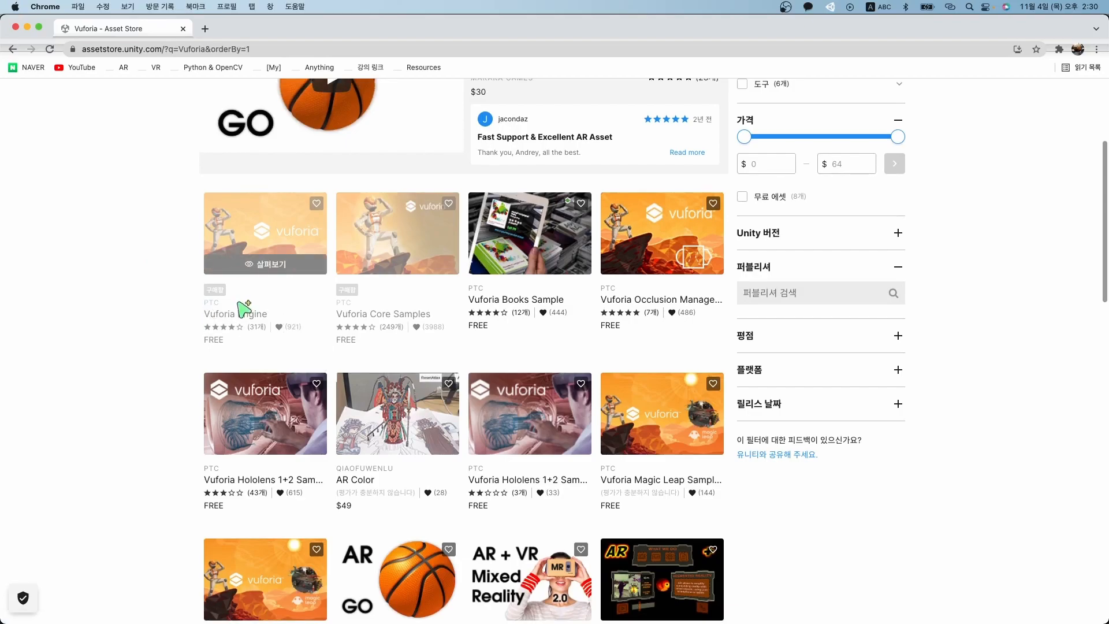
scroll(242, 309, up, 5)
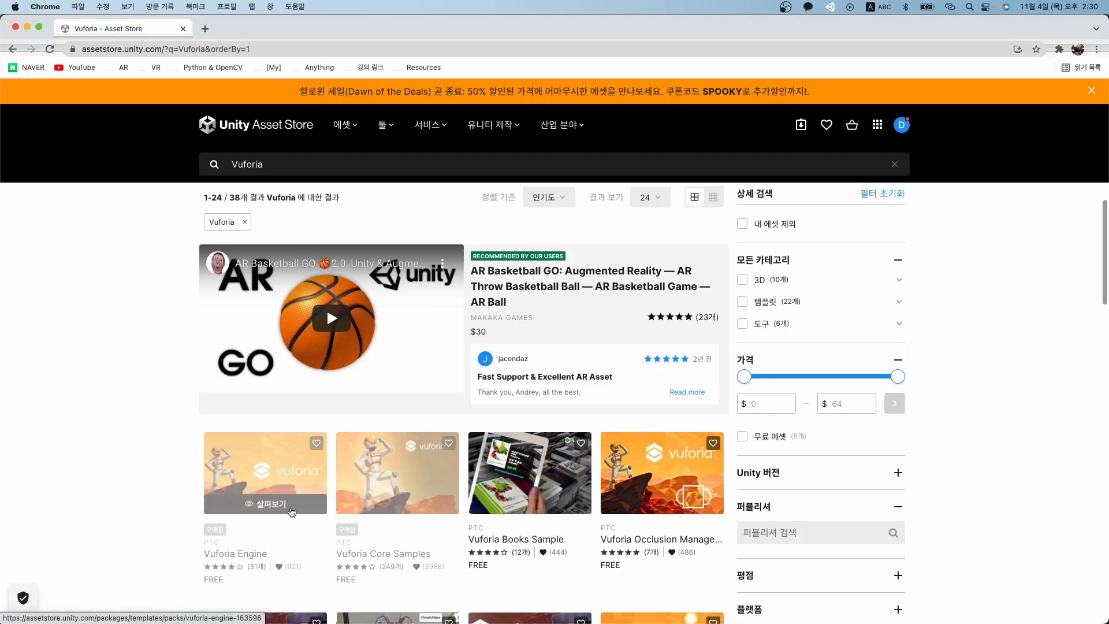
Preview Vuforia Engine in quick look and on its product page, then return to results.
click(292, 511)
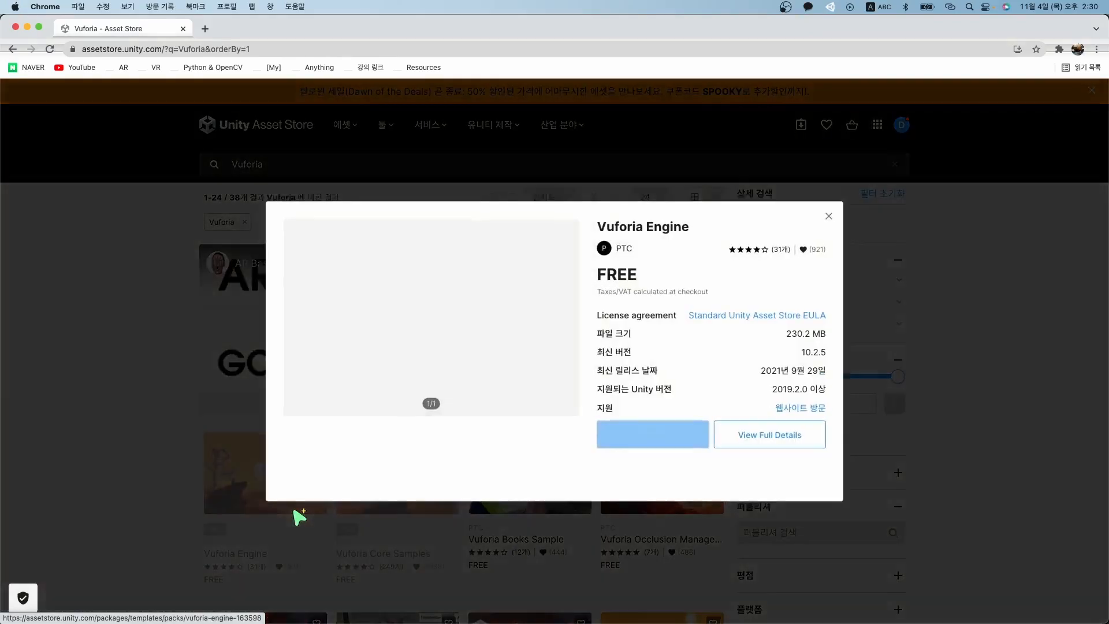
click(165, 527)
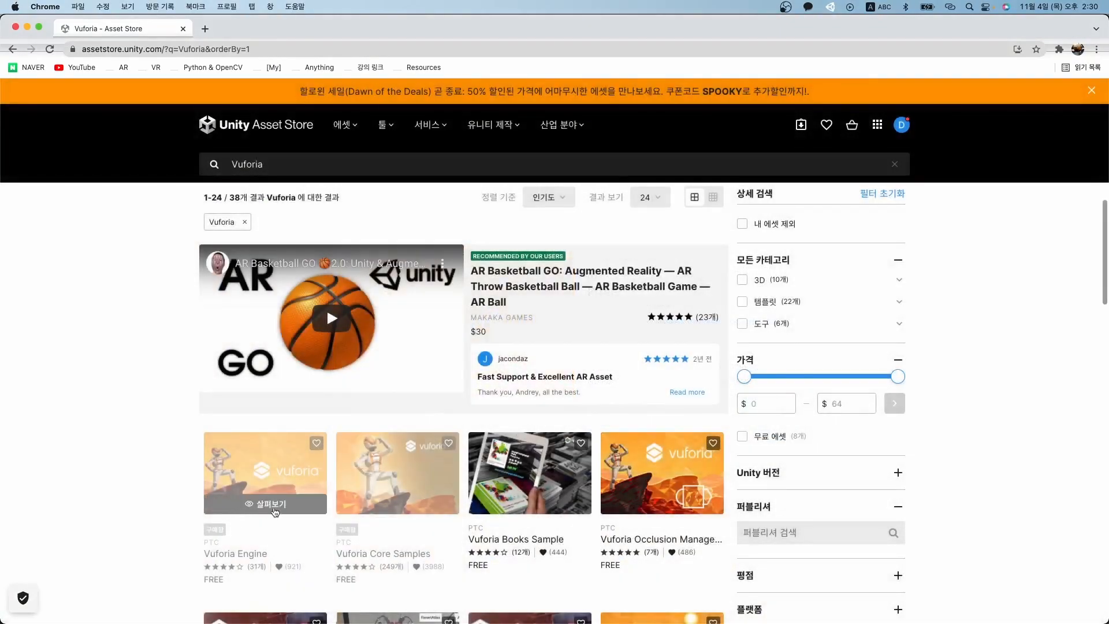
click(293, 468)
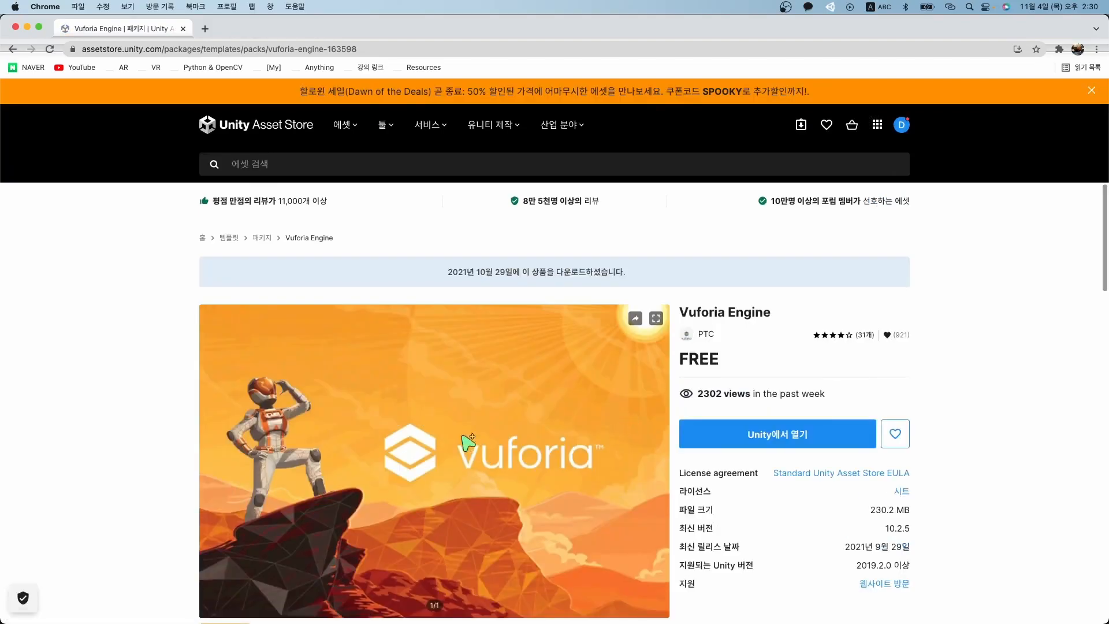
scroll(539, 402, down, 1)
key(super+bracketleft)
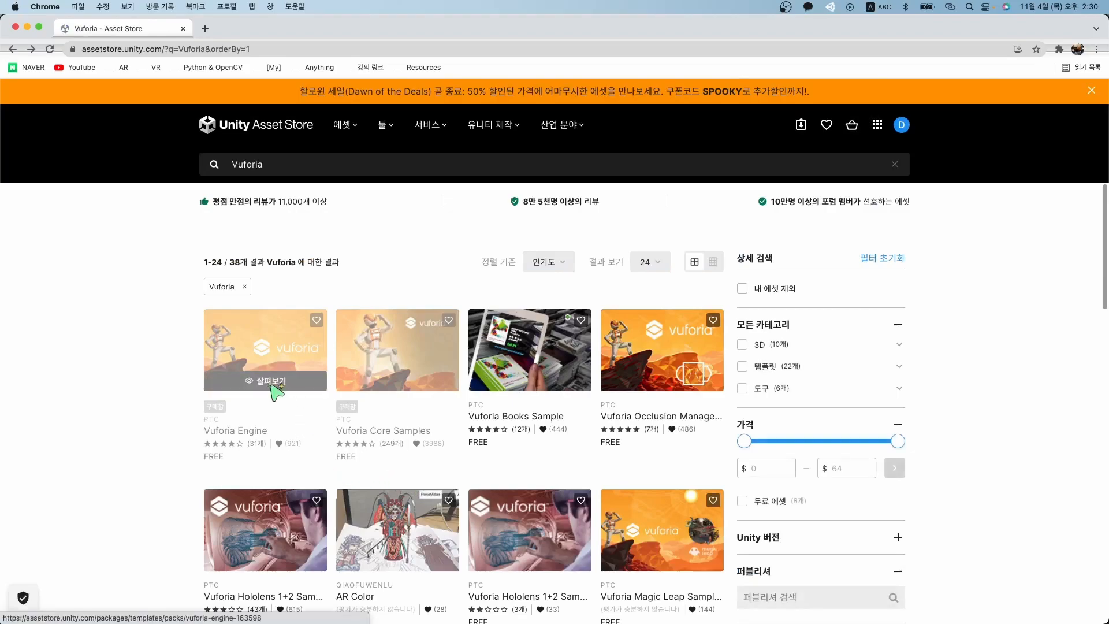
Open Vuforia Engine in Unity's Package Manager from its quick look and center the window.
click(277, 388)
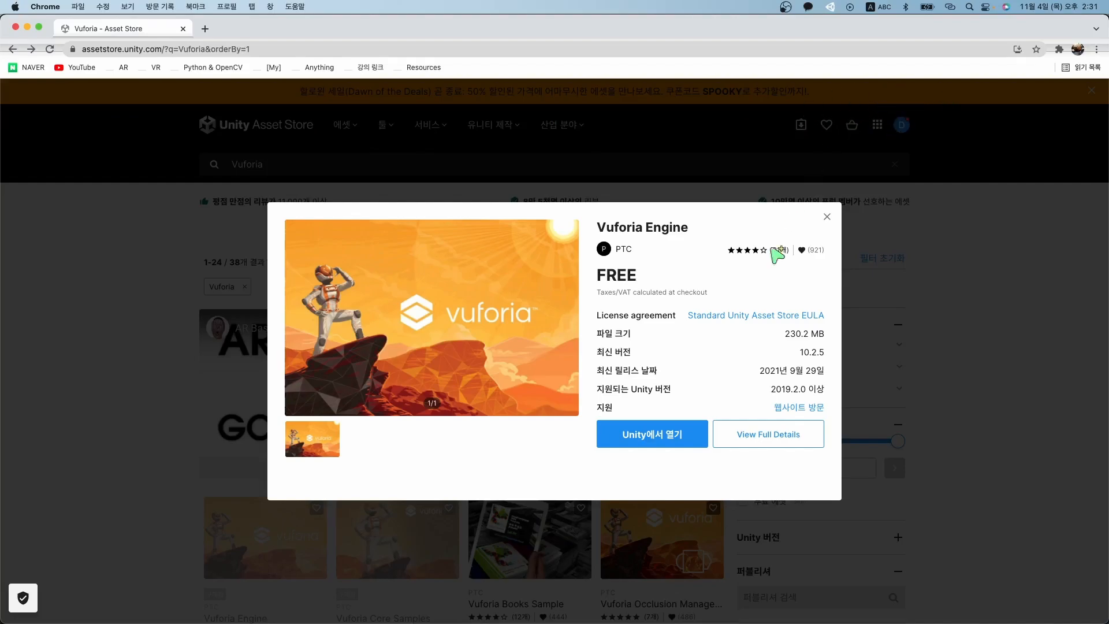
click(673, 442)
drag(934, 291, 653, 132)
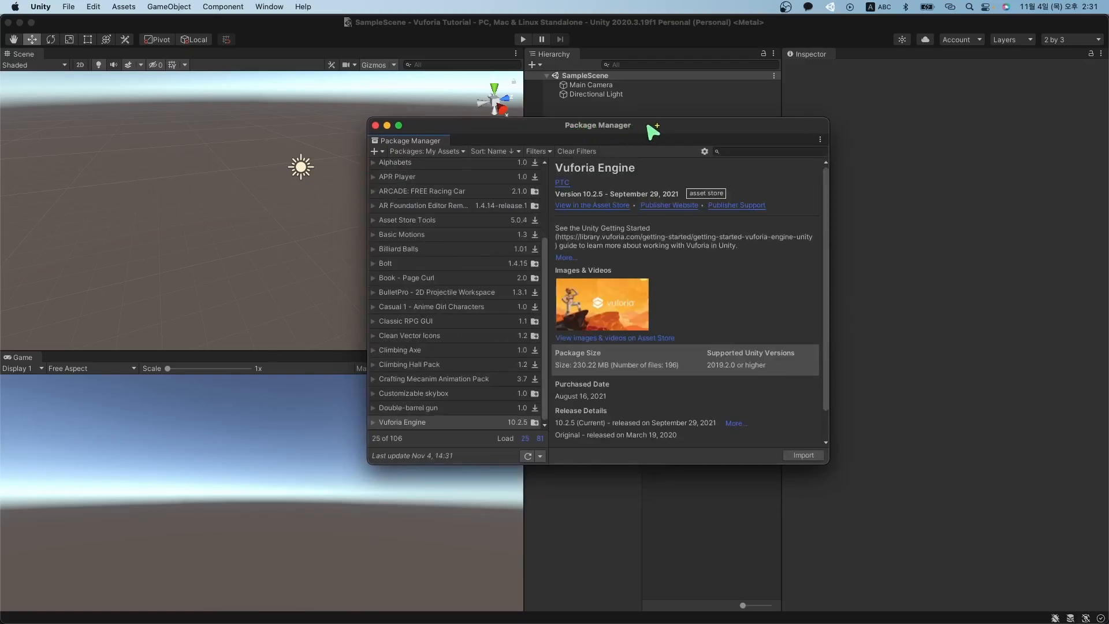
Select Vuforia Engine 10.2.5 under My Assets and read through its description.
click(481, 424)
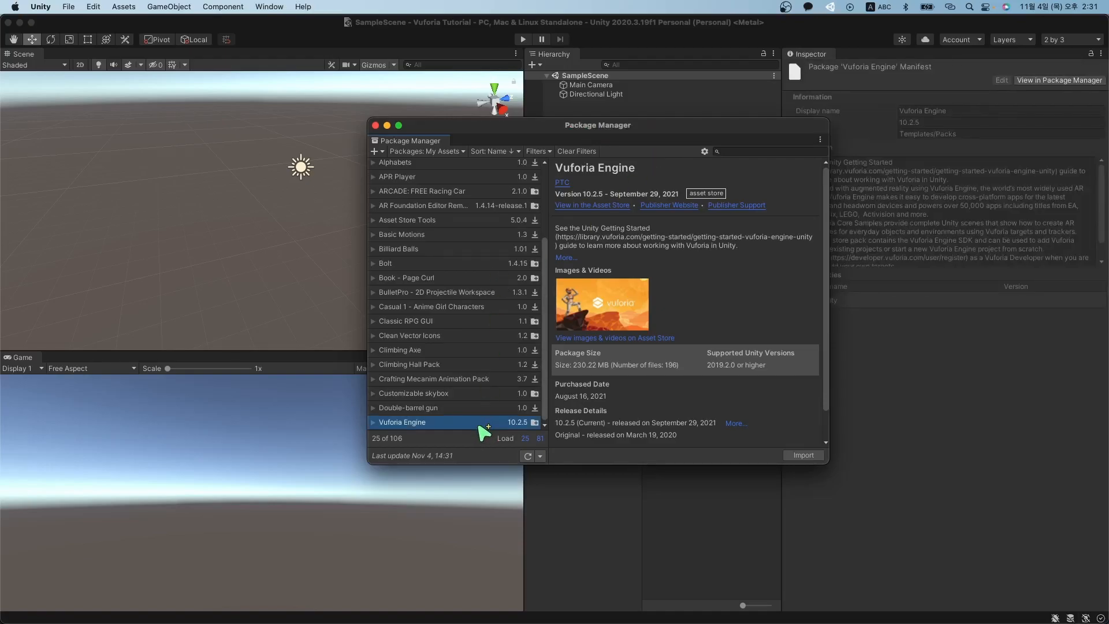
scroll(685, 386, down, 1)
scroll(690, 393, up, 1)
click(733, 245)
drag(733, 245, 607, 229)
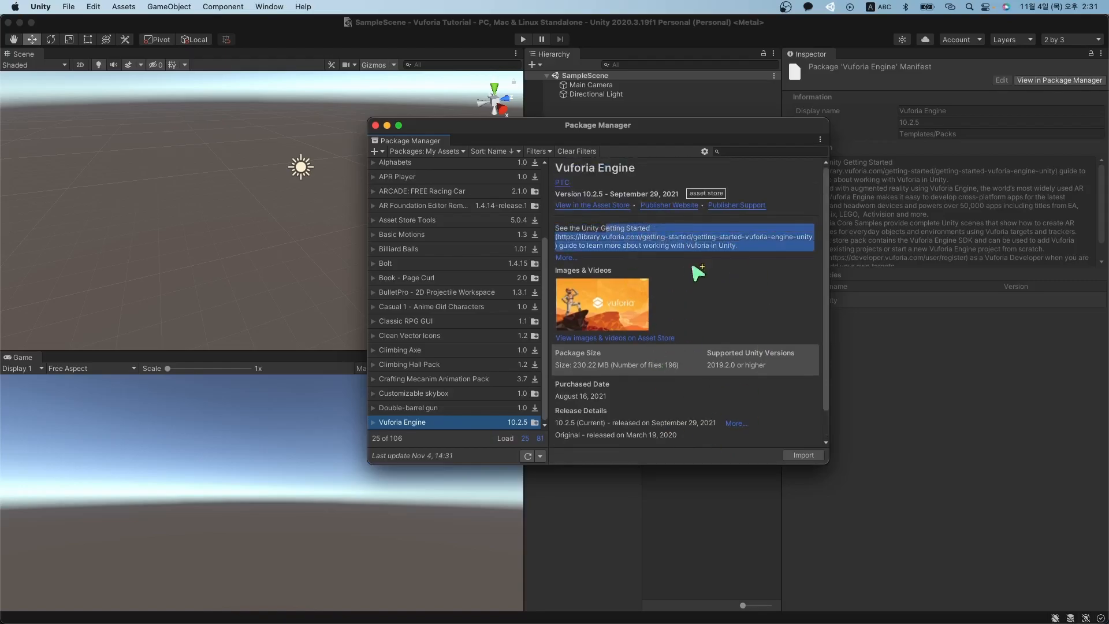
click(734, 275)
scroll(734, 275, down, 1)
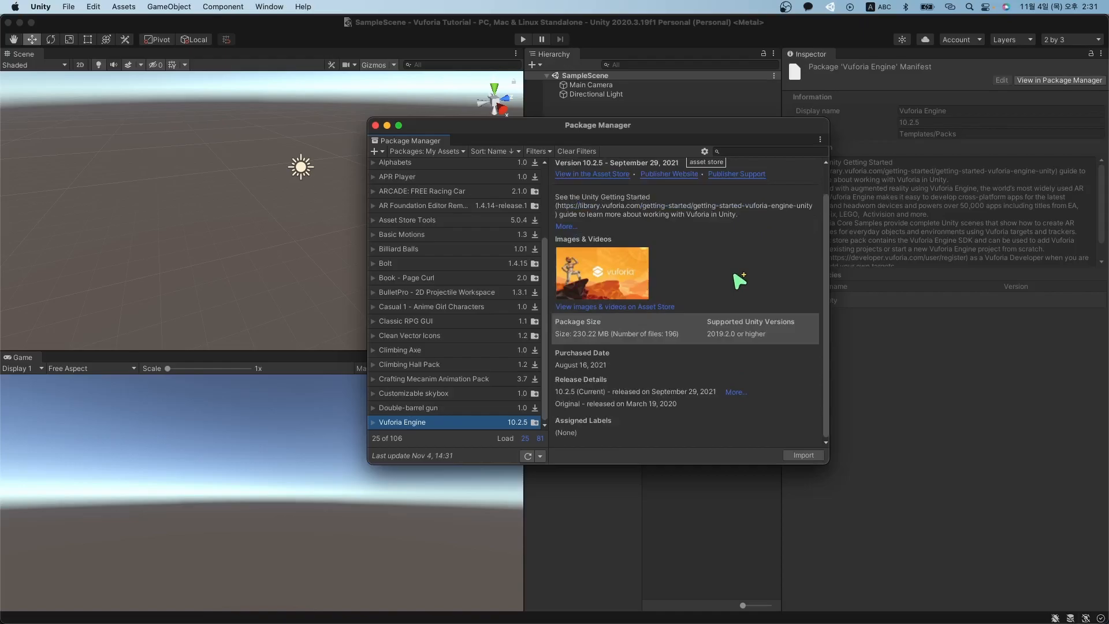
Start importing Vuforia Engine and accept the project-settings overwrite warning.
click(808, 460)
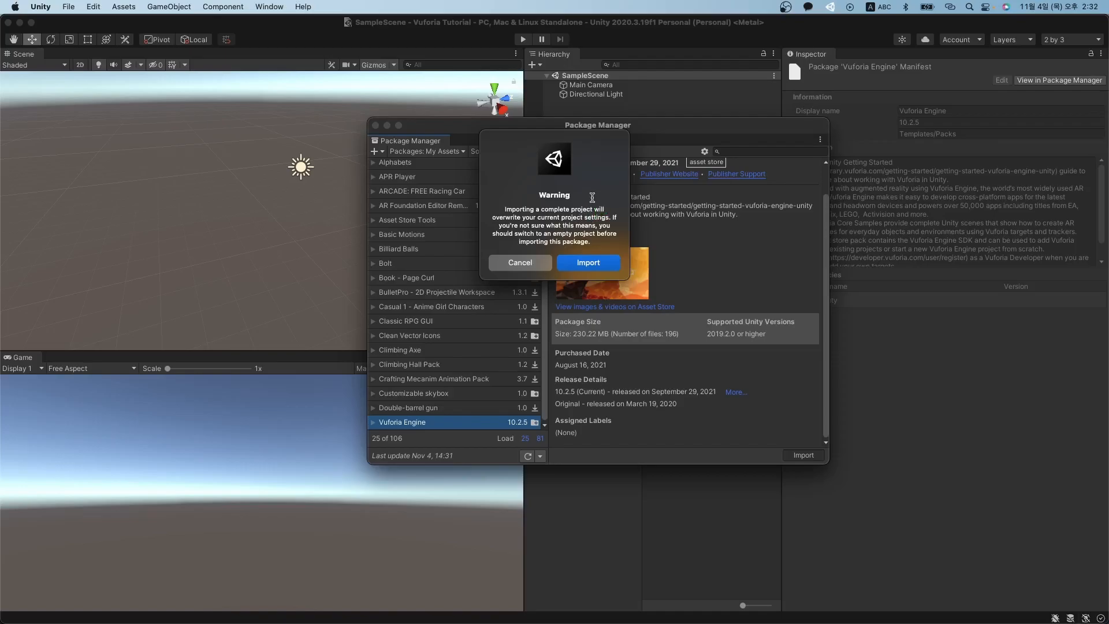
double_click(500, 217)
drag(560, 218, 611, 218)
click(595, 243)
triple_click(596, 242)
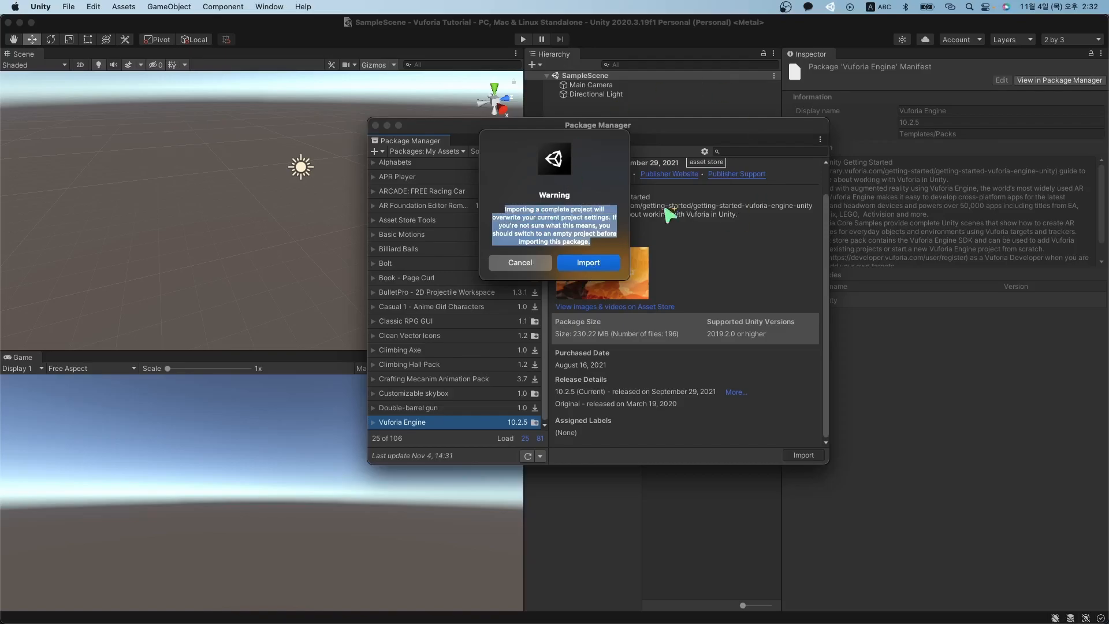
double_click(534, 194)
click(588, 263)
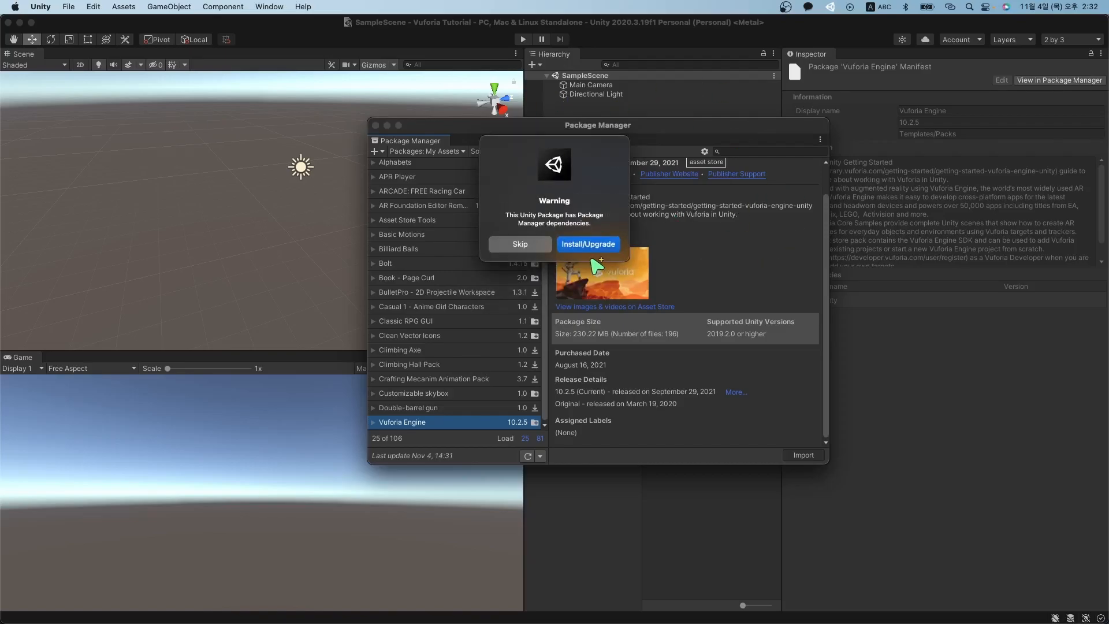
Approve installing the package's required Package Manager dependencies.
drag(606, 224, 491, 204)
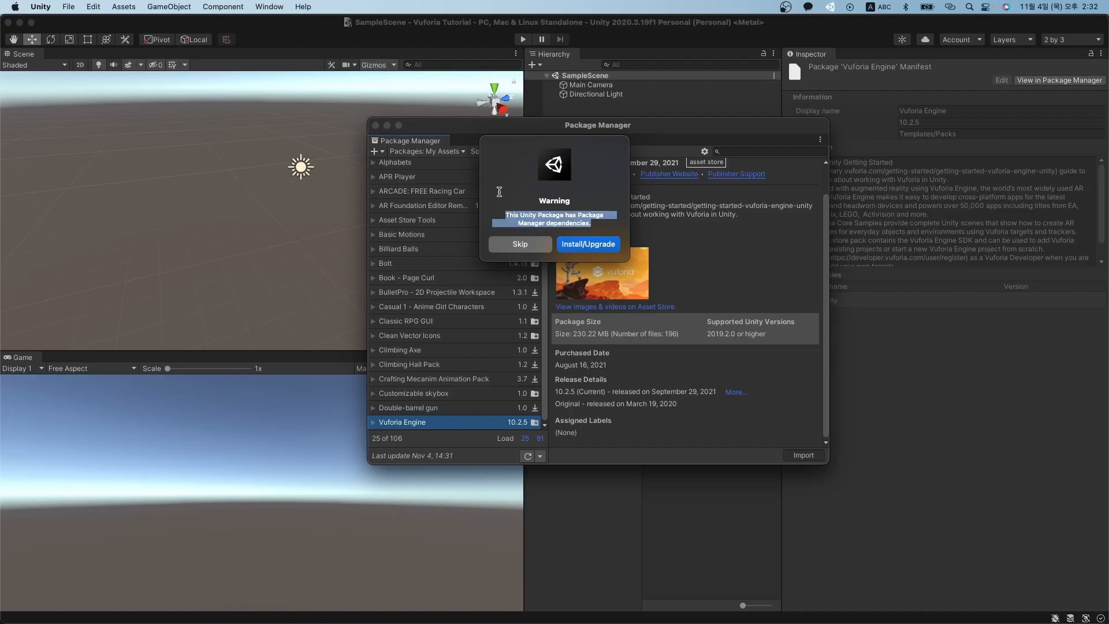
click(559, 202)
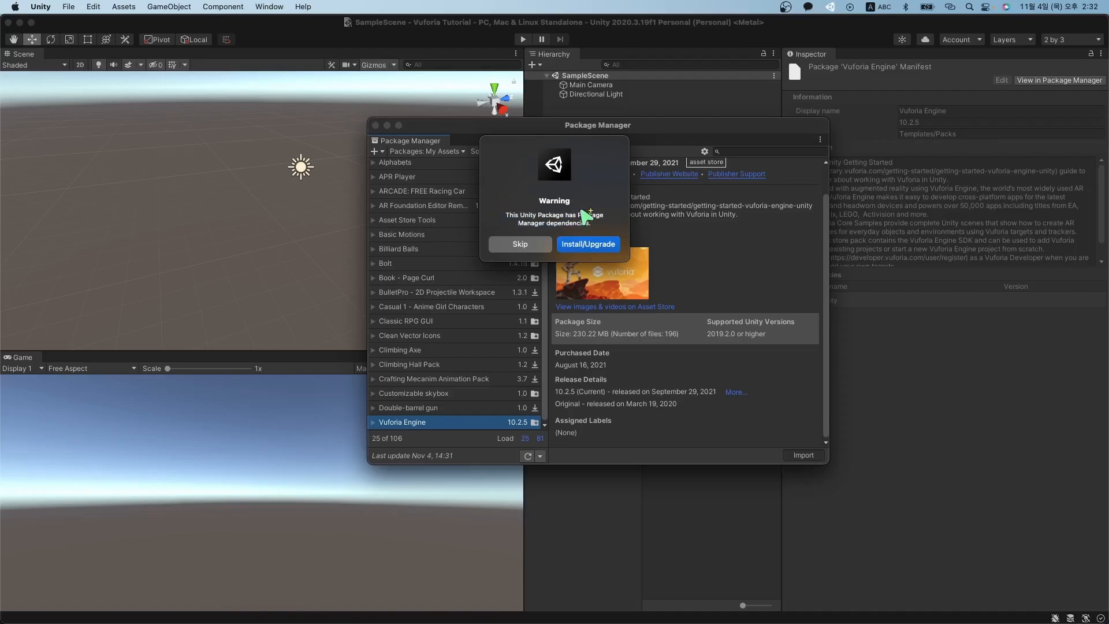
click(589, 244)
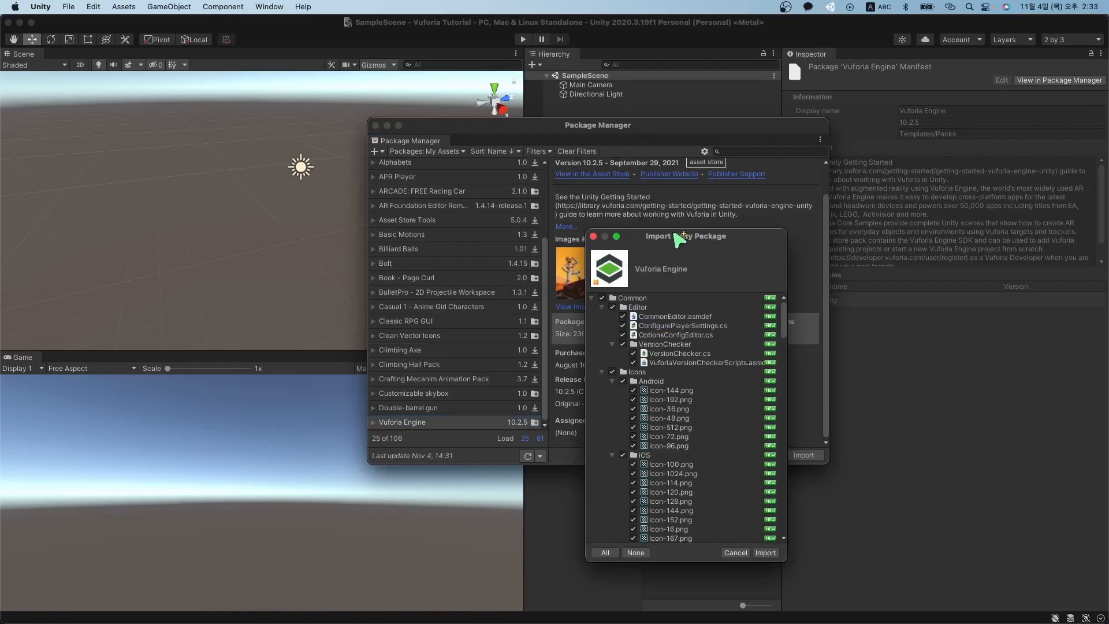
Collapse each Vuforia Engine folder, from Editor through ProjectSettings, to review it, then import all checked items.
drag(670, 216, 492, 113)
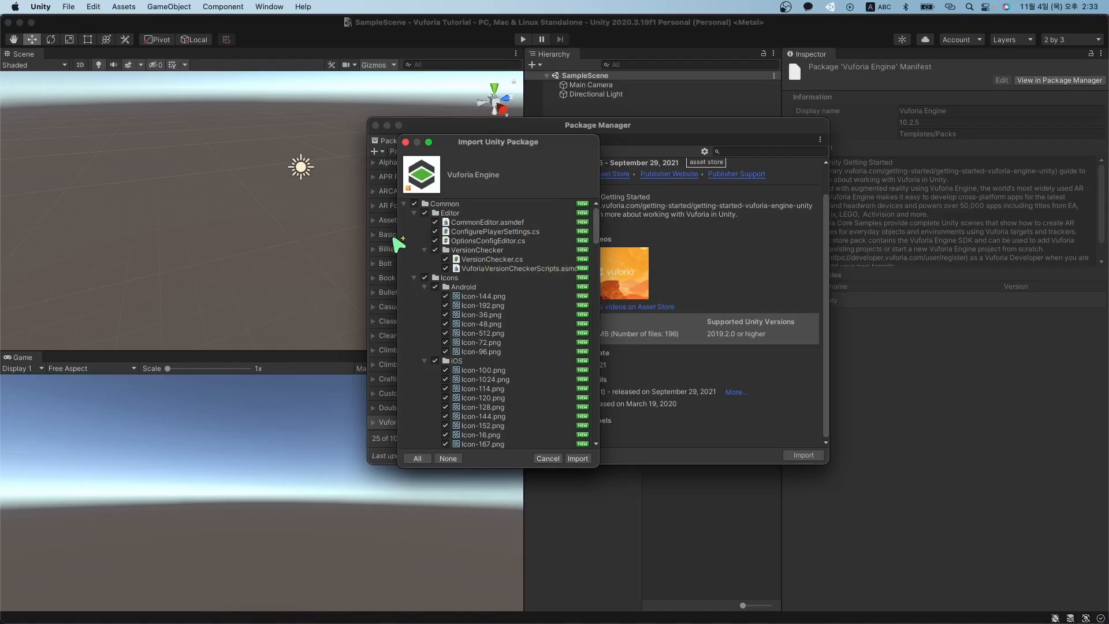
click(447, 214)
key(Left)
key(Down)
key(Left)
key(Down)
key(Left)
key(Down)
key(Left)
key(Down)
key(Left)
key(Left)
key(Down)
key(Down)
key(Down)
key(Down)
key(Down)
key(Down)
key(Down)
key(Left)
key(Down)
key(Left)
key(Down)
key(Left)
key(Down)
key(Down)
key(Left)
key(Down)
key(Left)
key(Down)
key(Down)
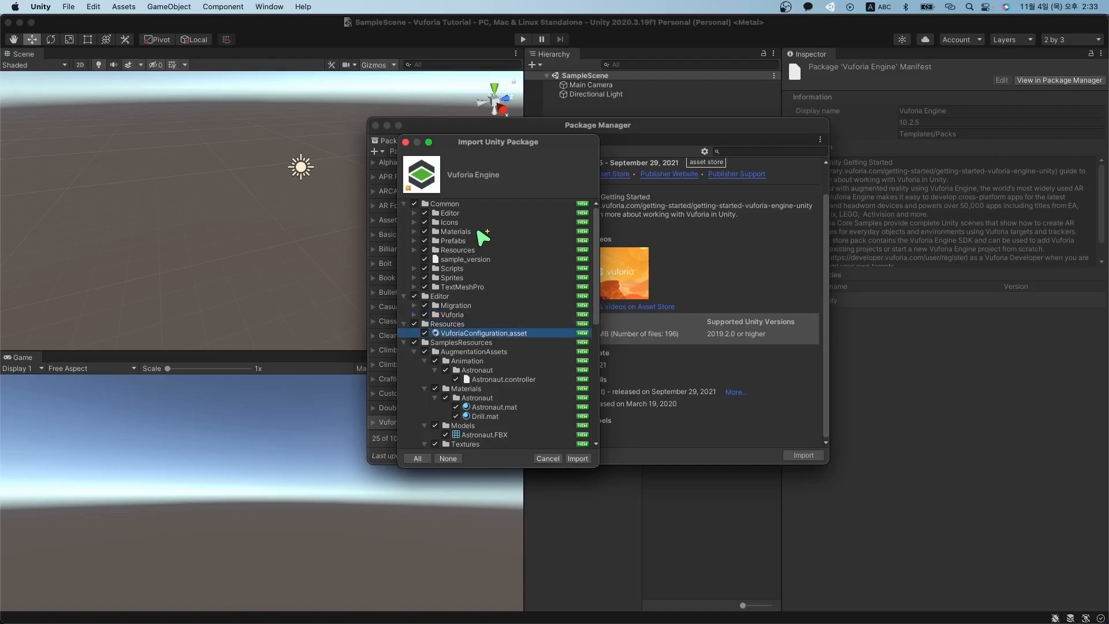
key(Down)
key(Left)
key(Down)
key(Left)
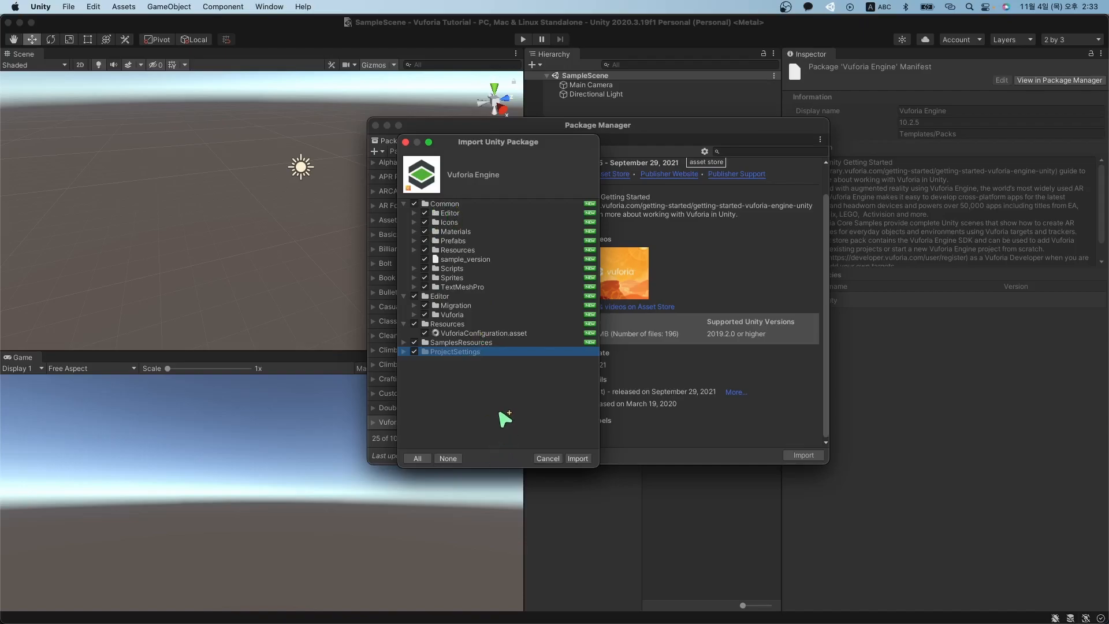
click(580, 459)
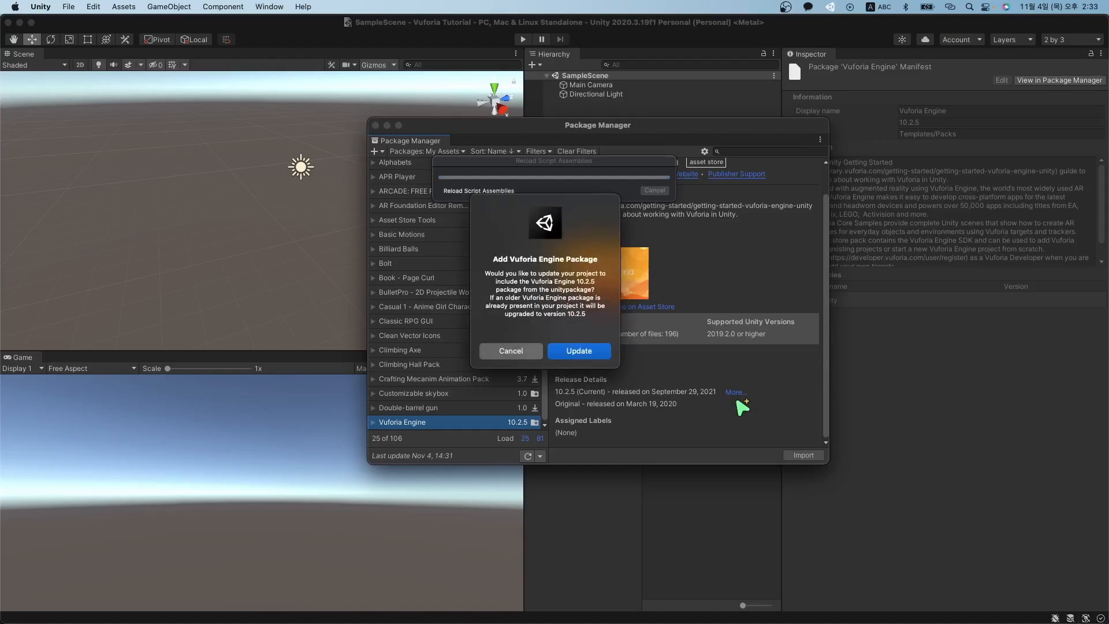
Confirm the Vuforia Engine package update to version 10.2.5 in the Add Vuforia Engine Package prompt.
triple_click(577, 317)
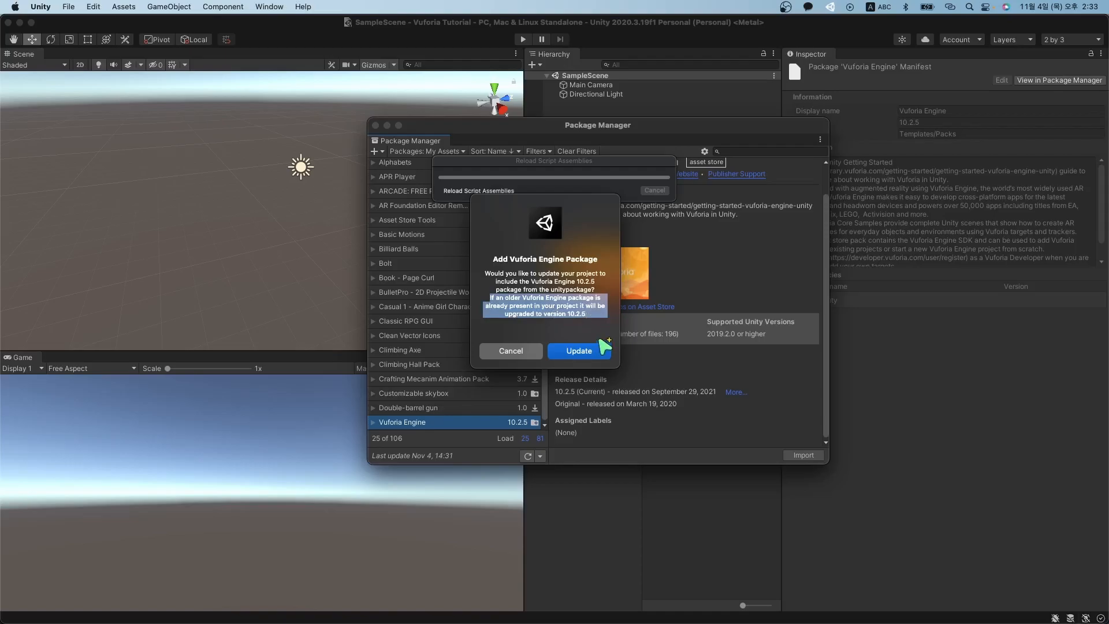
click(596, 324)
click(579, 351)
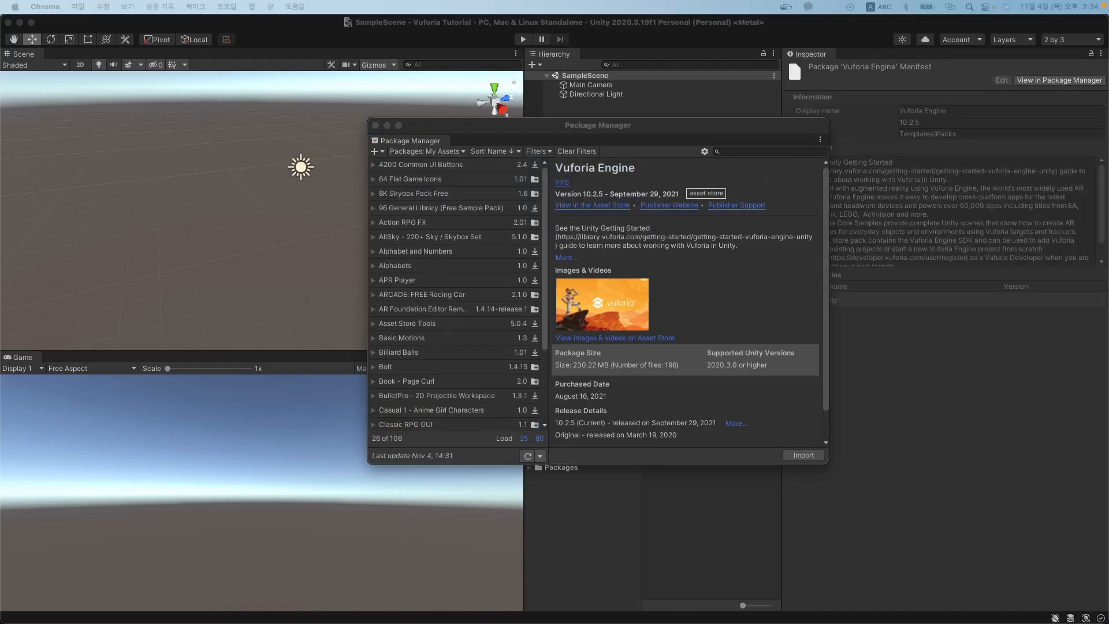
click(703, 132)
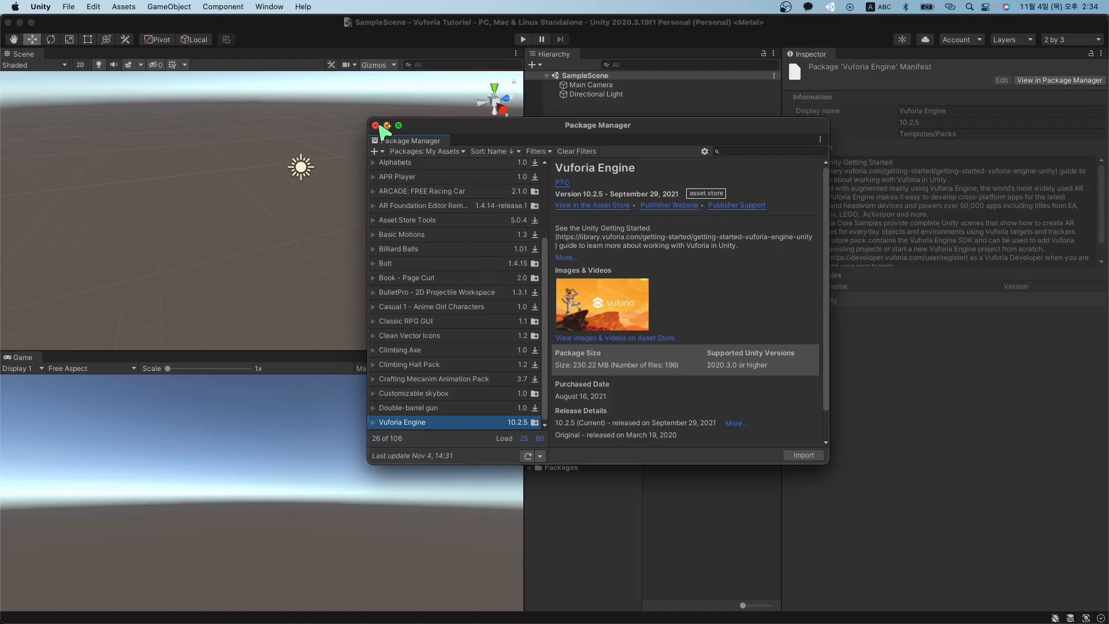
click(802, 456)
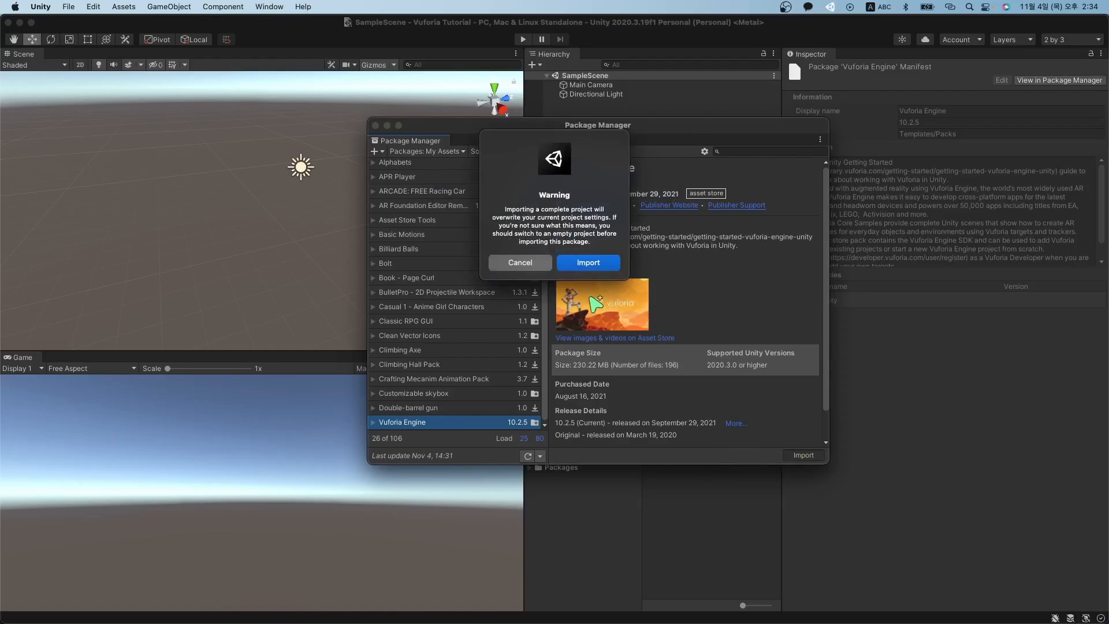
click(519, 264)
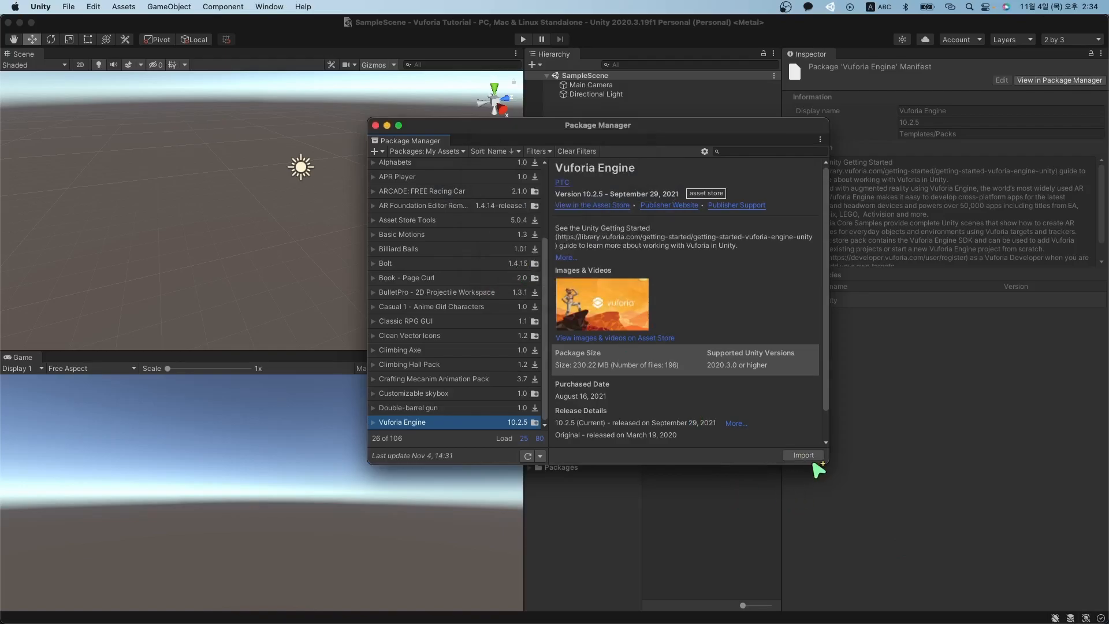
Close Package Manager and browse the Scenes, Common, Editor, Resources and SamplesResources folders in Assets.
click(375, 126)
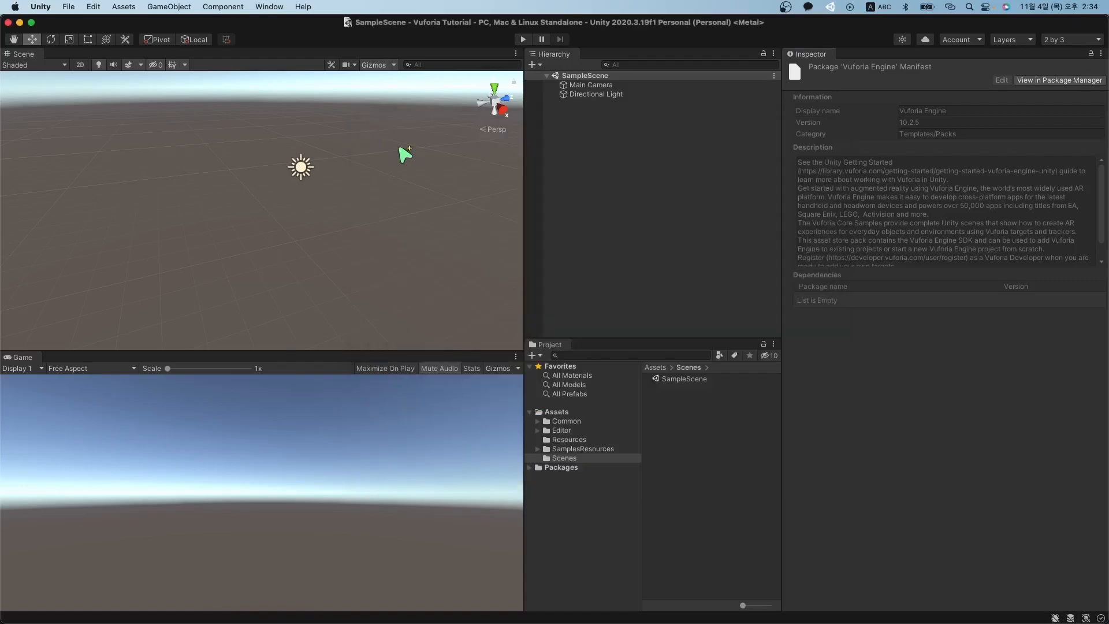
click(585, 412)
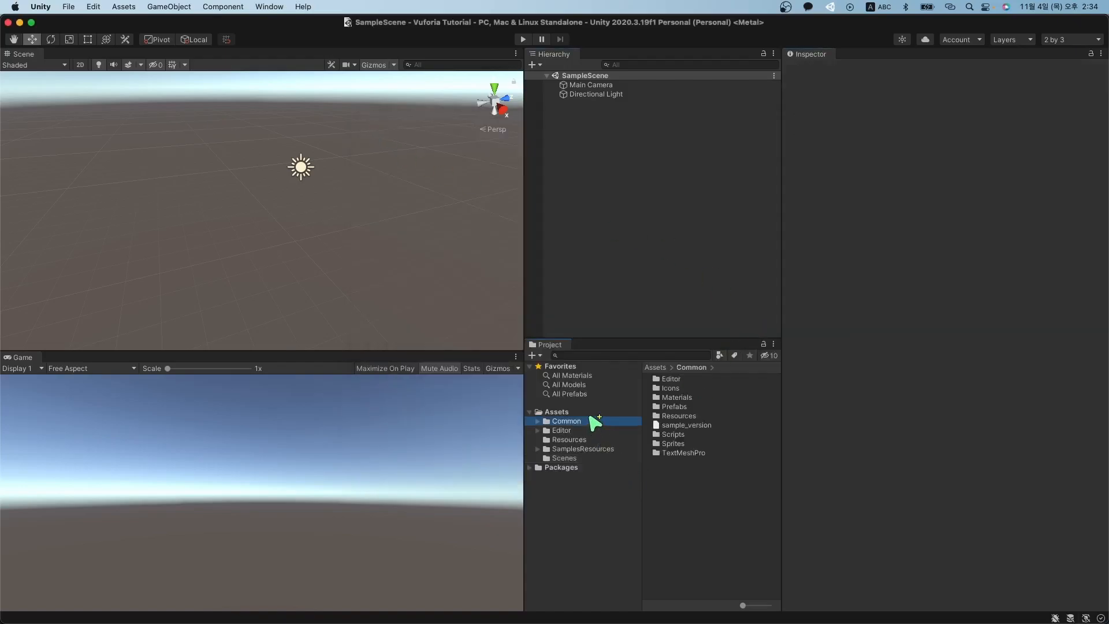
click(600, 459)
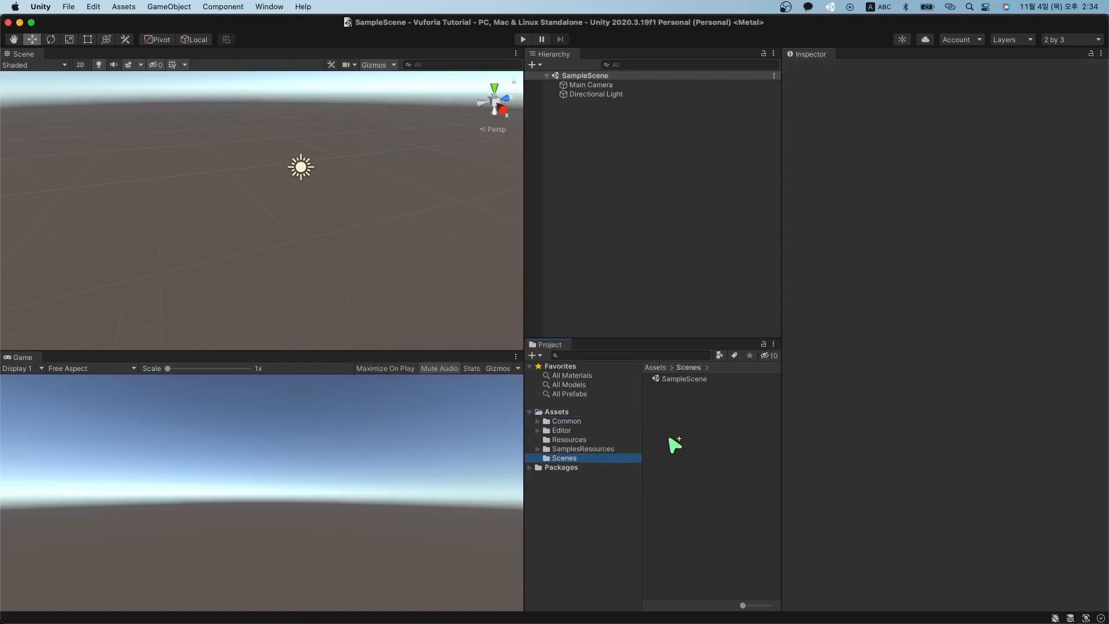
click(691, 380)
click(688, 404)
click(607, 422)
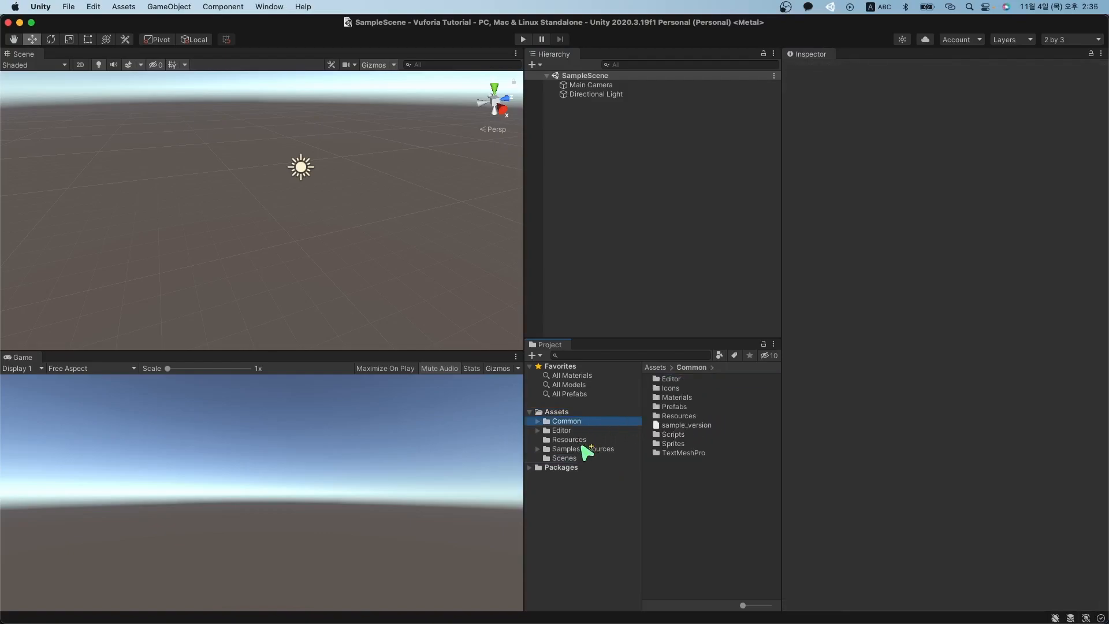
shift+click(581, 449)
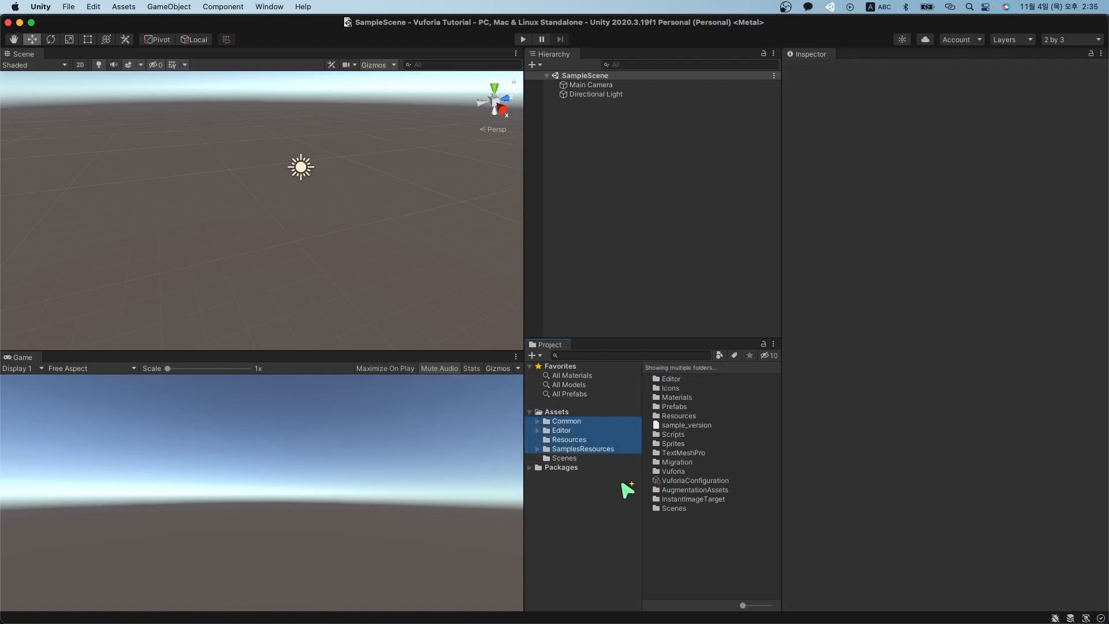
click(585, 414)
Inspect the Main Camera and Directional Light in the SampleScene Hierarchy.
click(614, 274)
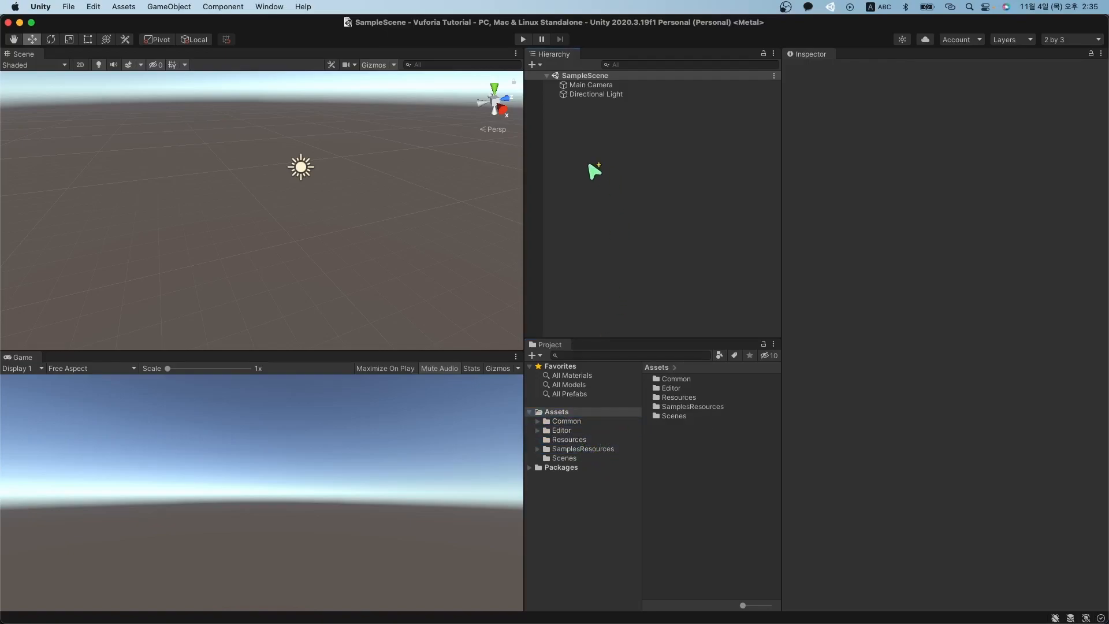
click(640, 94)
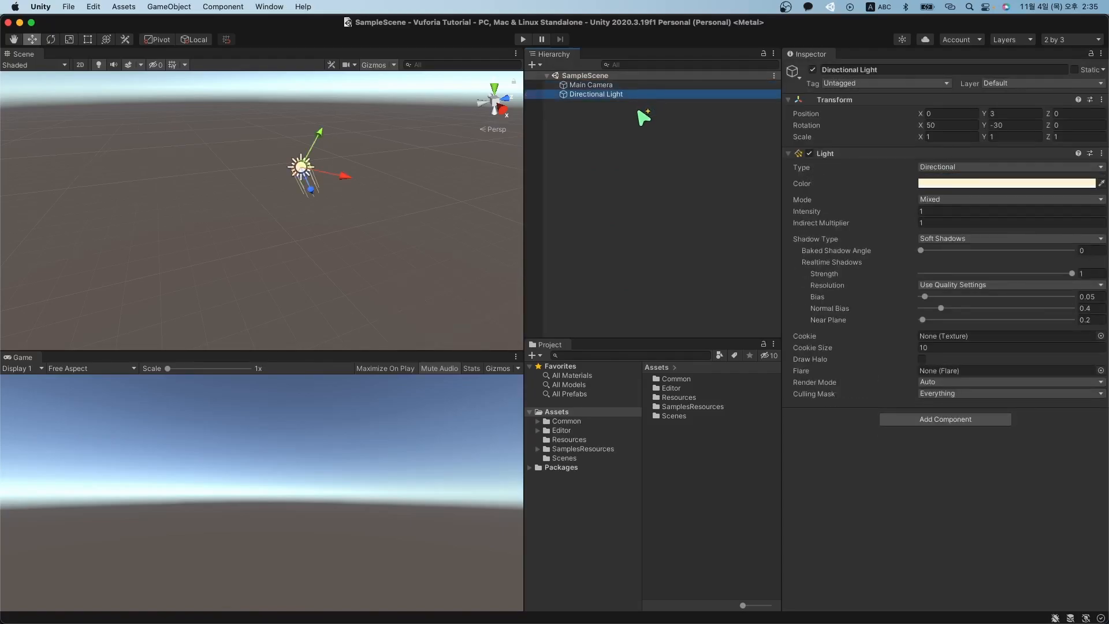
key(Up)
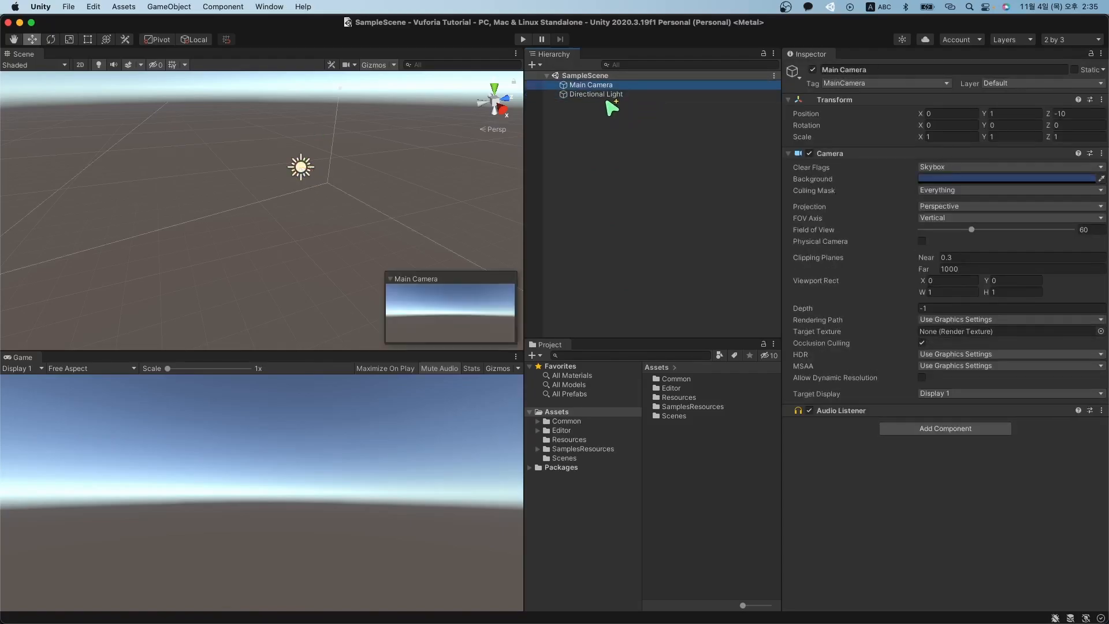
key(Down)
key(Up)
alt+drag(412, 172, 358, 172)
scroll(357, 172, down, 5)
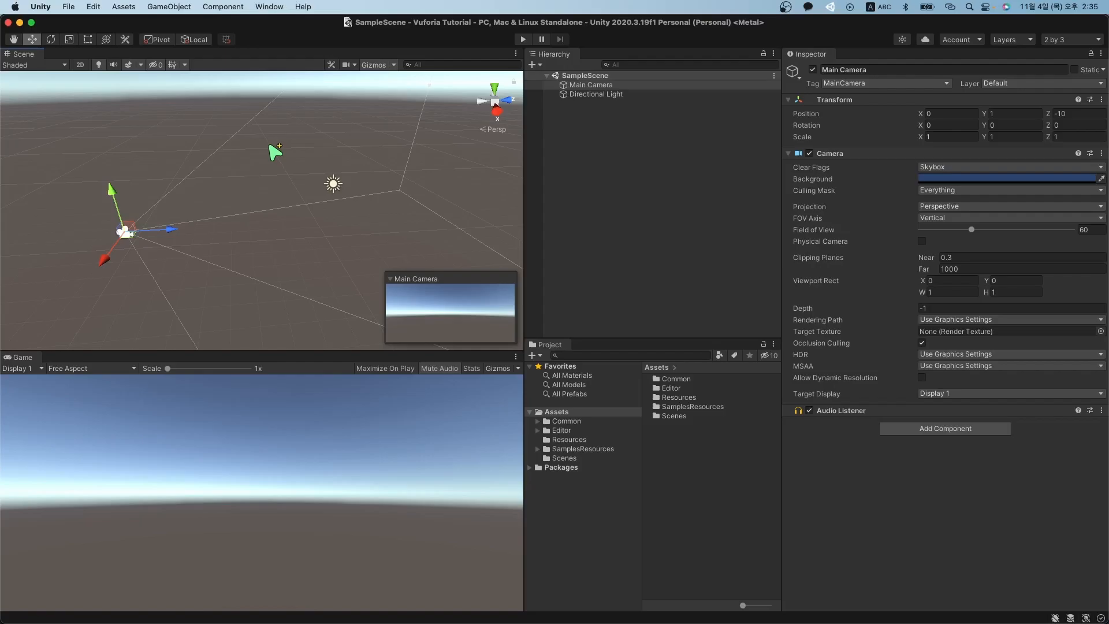
click(610, 109)
click(630, 95)
key(Up)
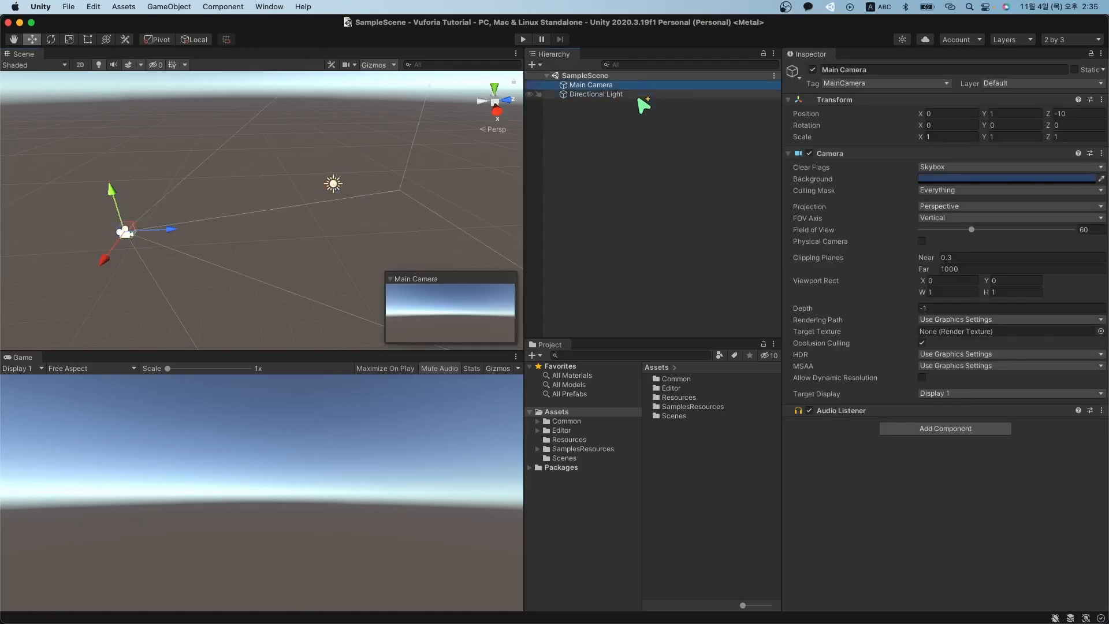
Delete Main Camera and add a Vuforia Engine AR Camera to the scene.
right_click(628, 87)
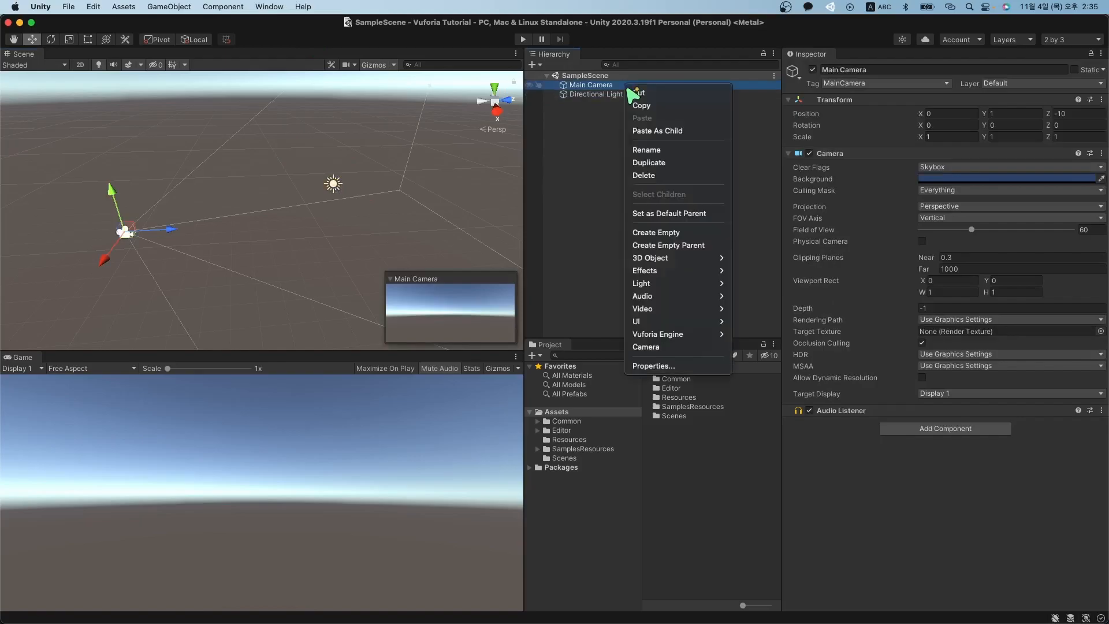
click(685, 175)
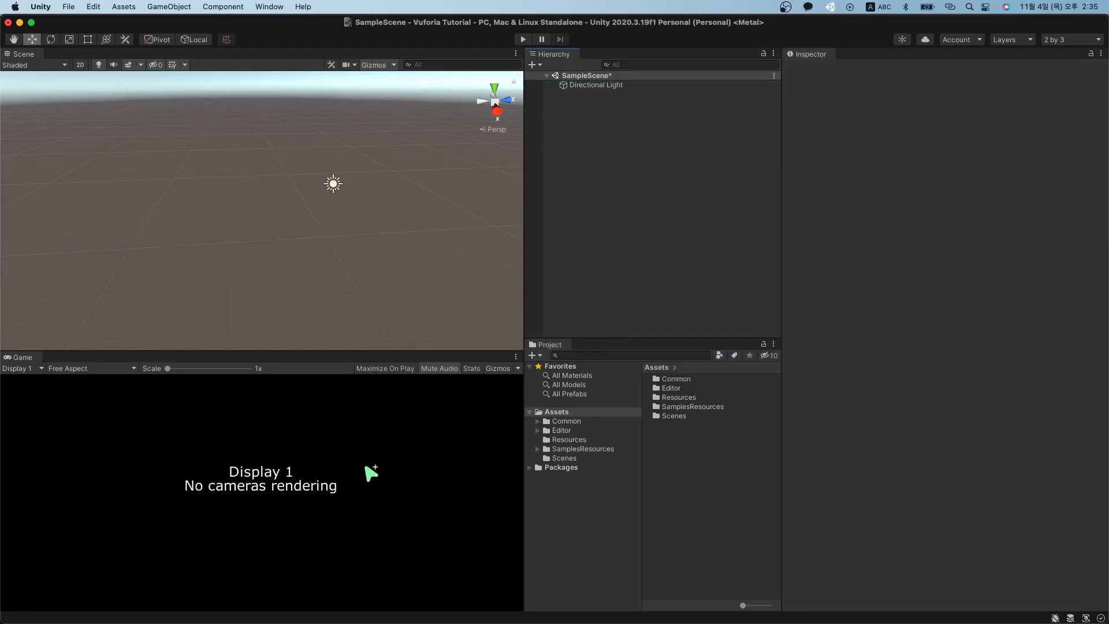
click(599, 86)
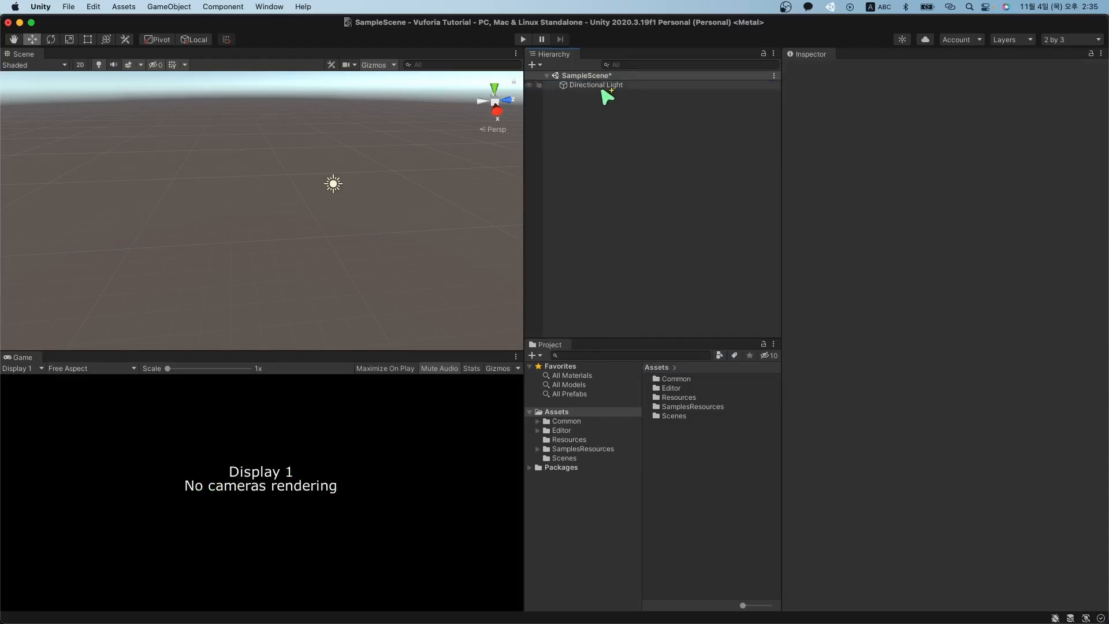
click(533, 66)
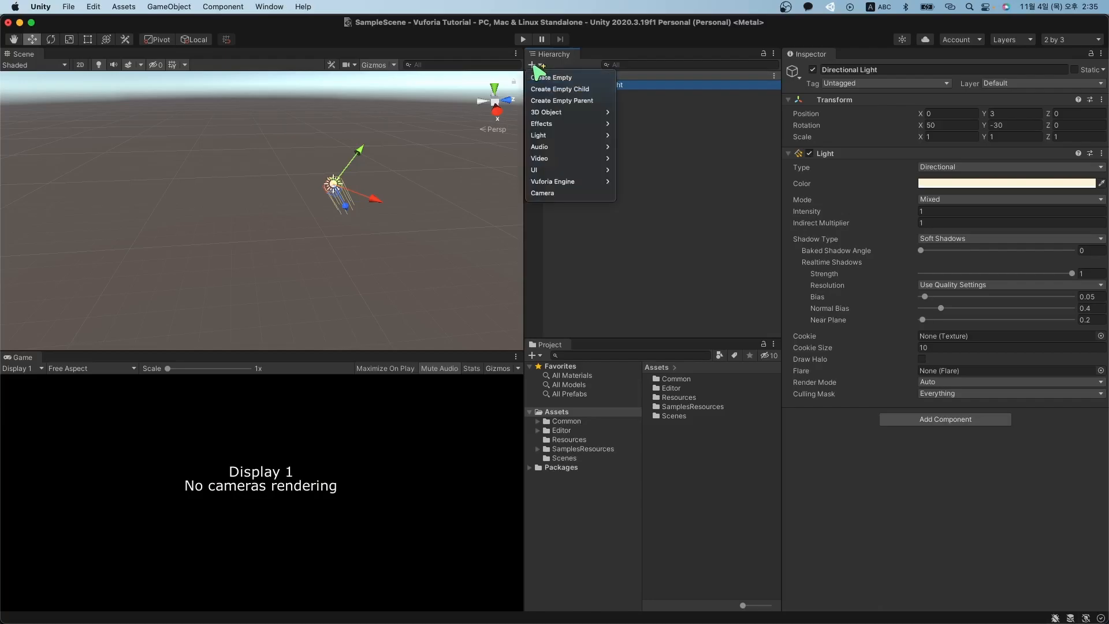
mouse_move(554, 184)
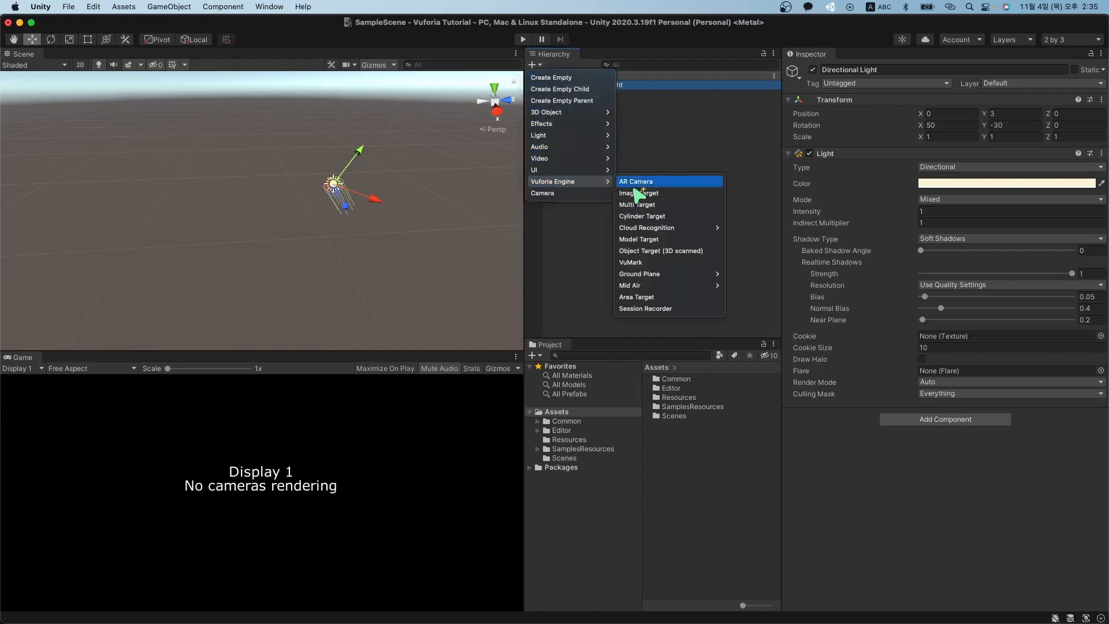
click(672, 185)
click(612, 127)
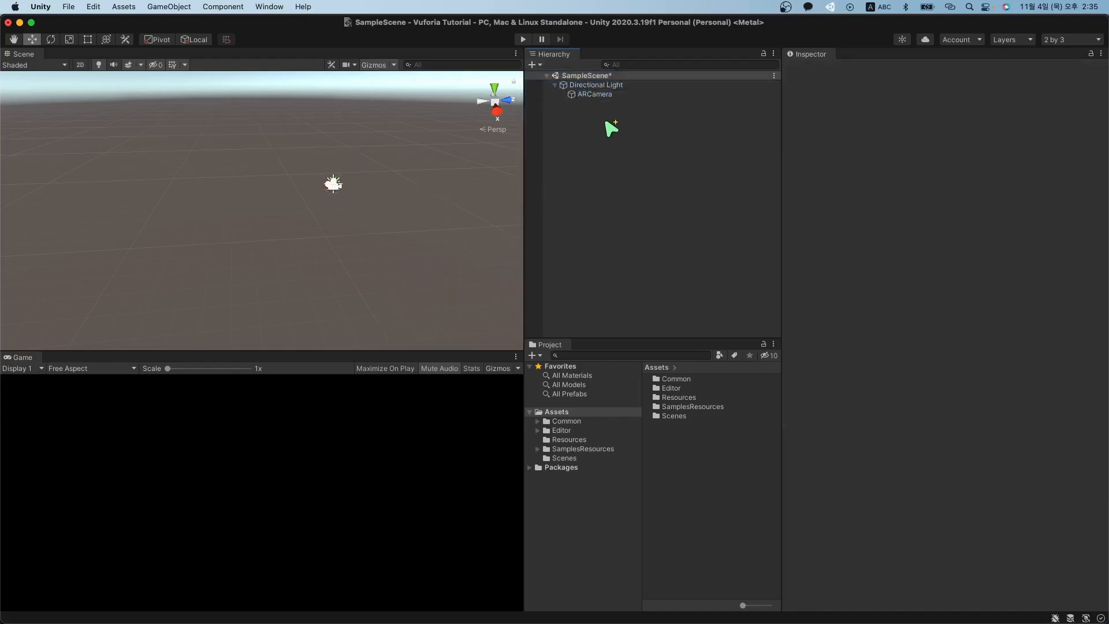
click(604, 94)
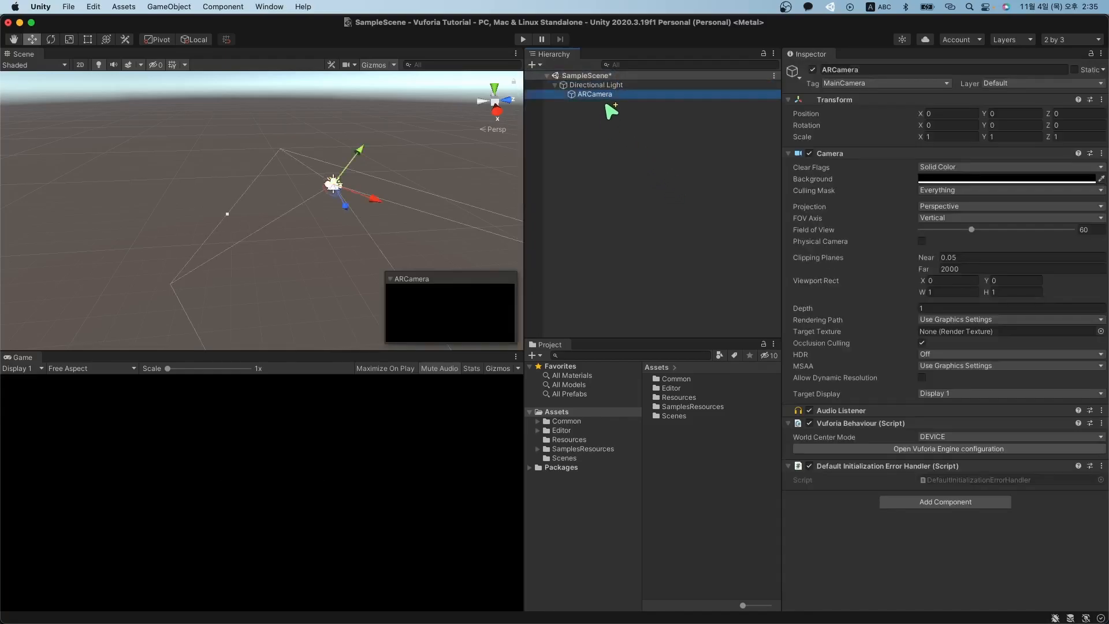
Undo the ARCamera that ended up nested under the Directional Light.
click(613, 89)
click(614, 89)
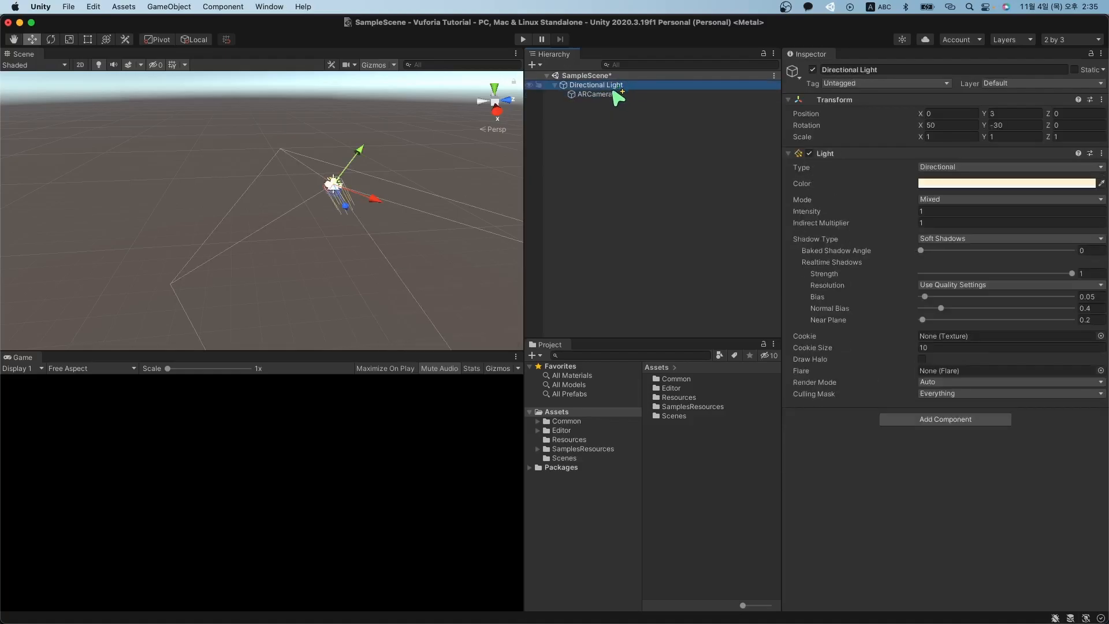
click(557, 85)
click(556, 84)
click(621, 129)
key(super+z)
key(super+z)
key(super+z)
key(super+z)
key(super+z)
key(super+z)
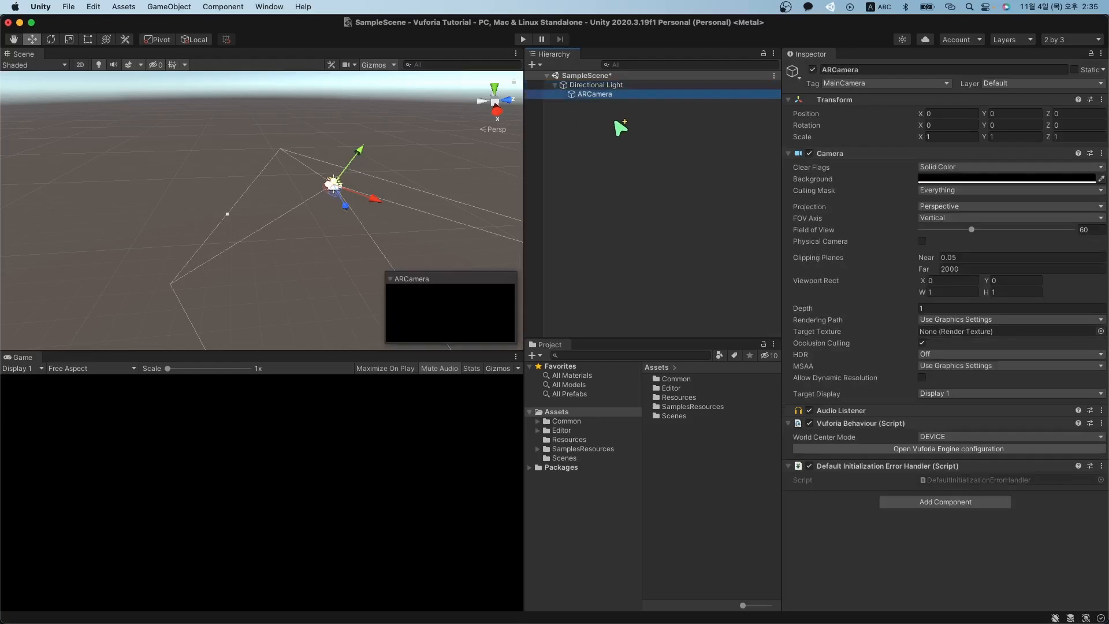
Re-add the Vuforia AR Camera at the scene root and inspect its Vuforia Behaviour components.
click(609, 132)
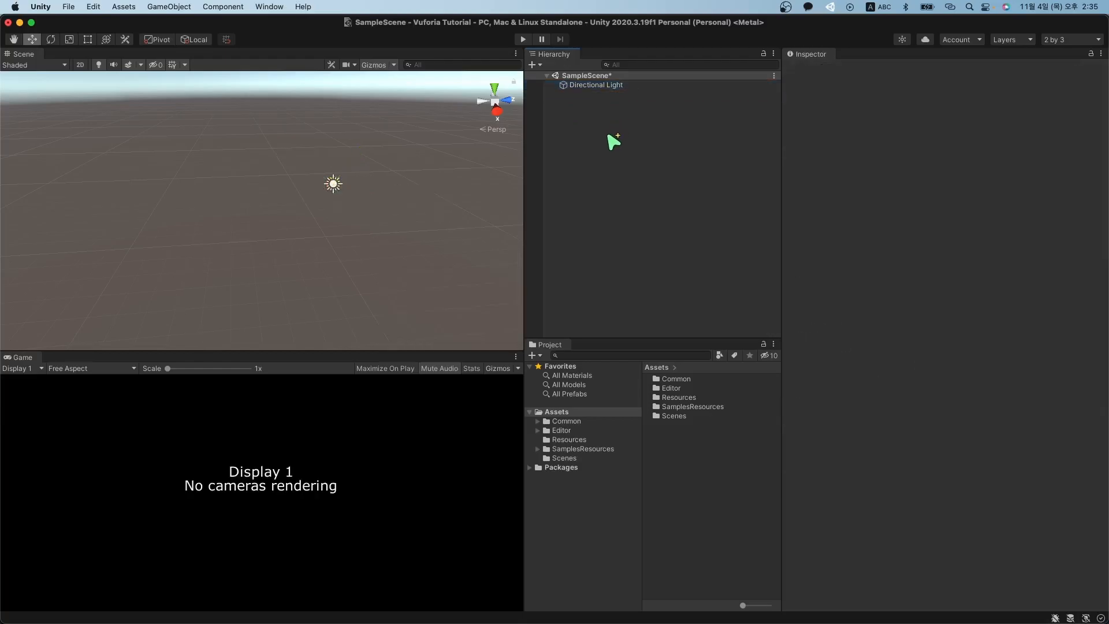
click(611, 87)
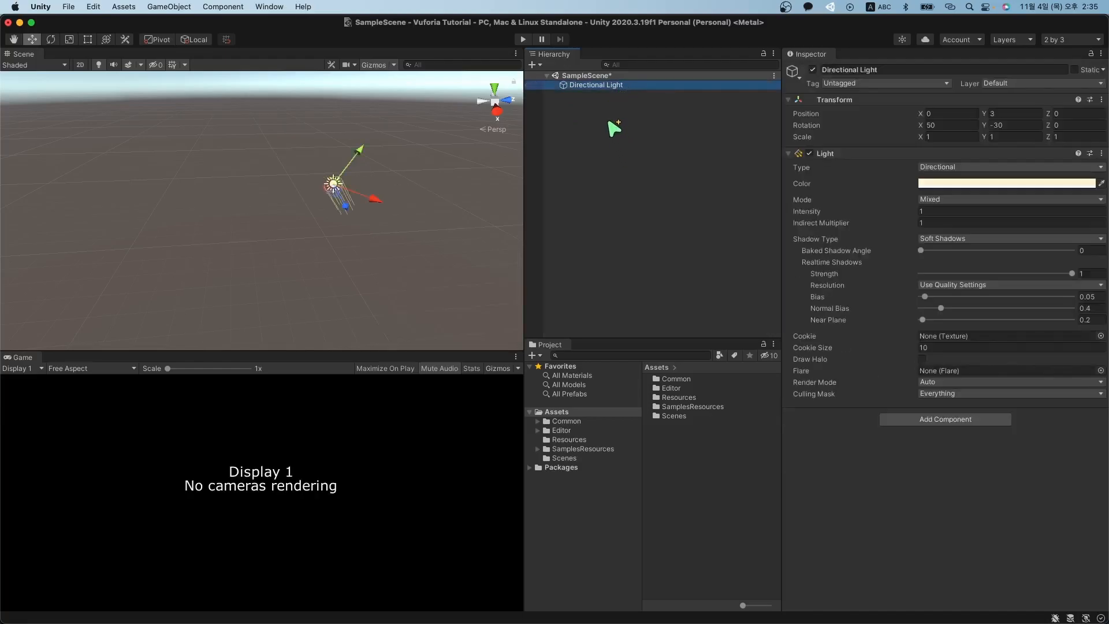
click(612, 129)
click(532, 64)
mouse_move(564, 181)
click(664, 182)
click(597, 124)
click(597, 95)
click(595, 87)
click(598, 94)
click(598, 85)
click(598, 94)
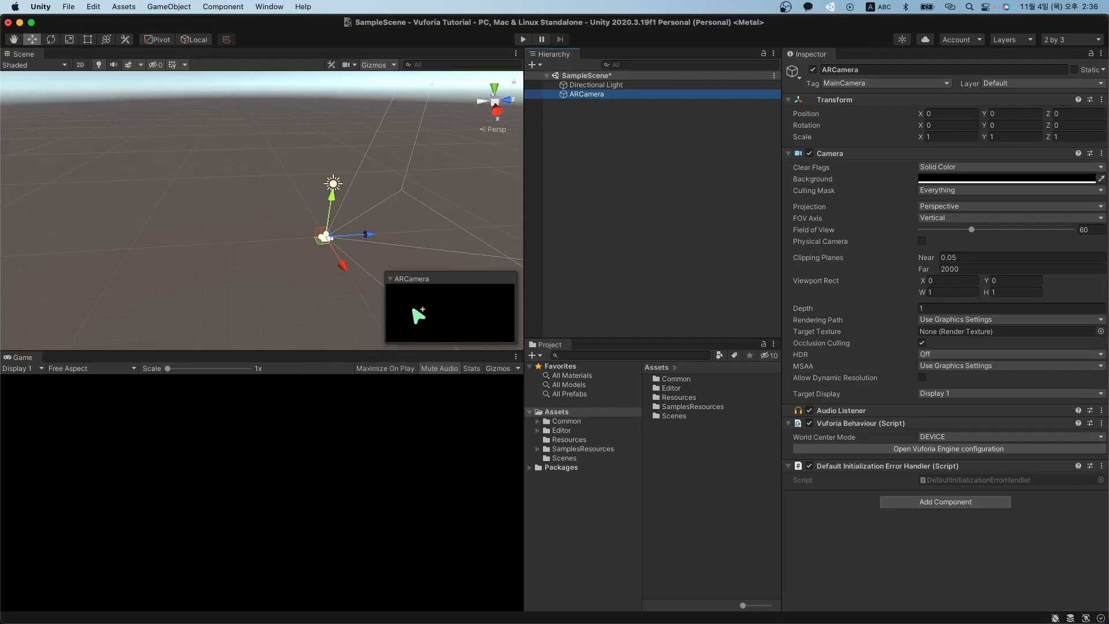
right_drag(358, 235, 381, 185)
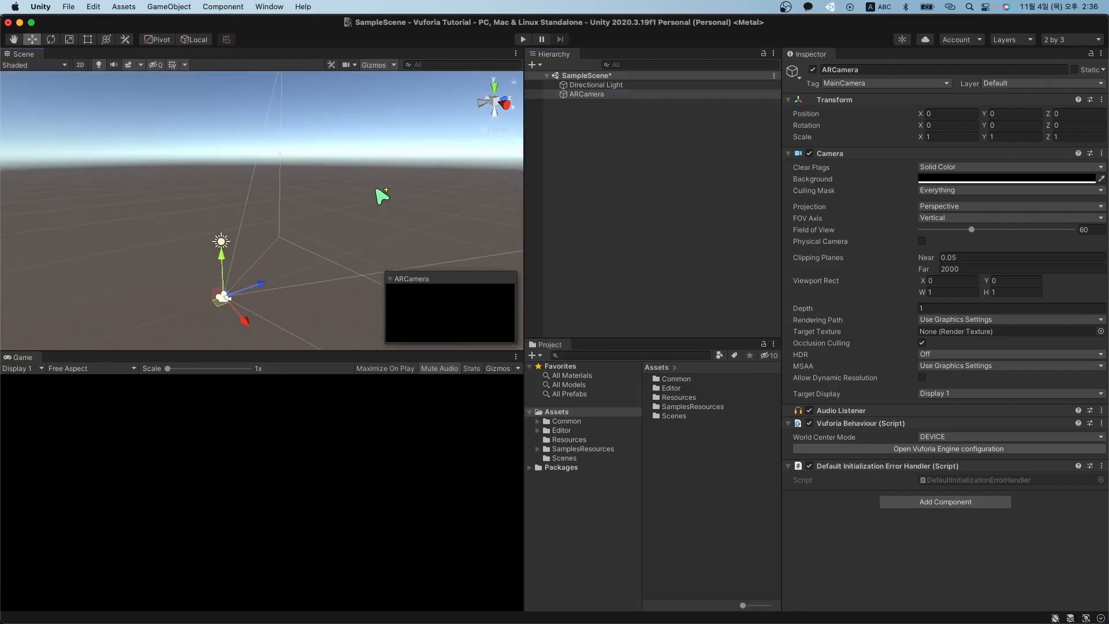
right_drag(325, 327, 346, 301)
right_drag(321, 212, 306, 245)
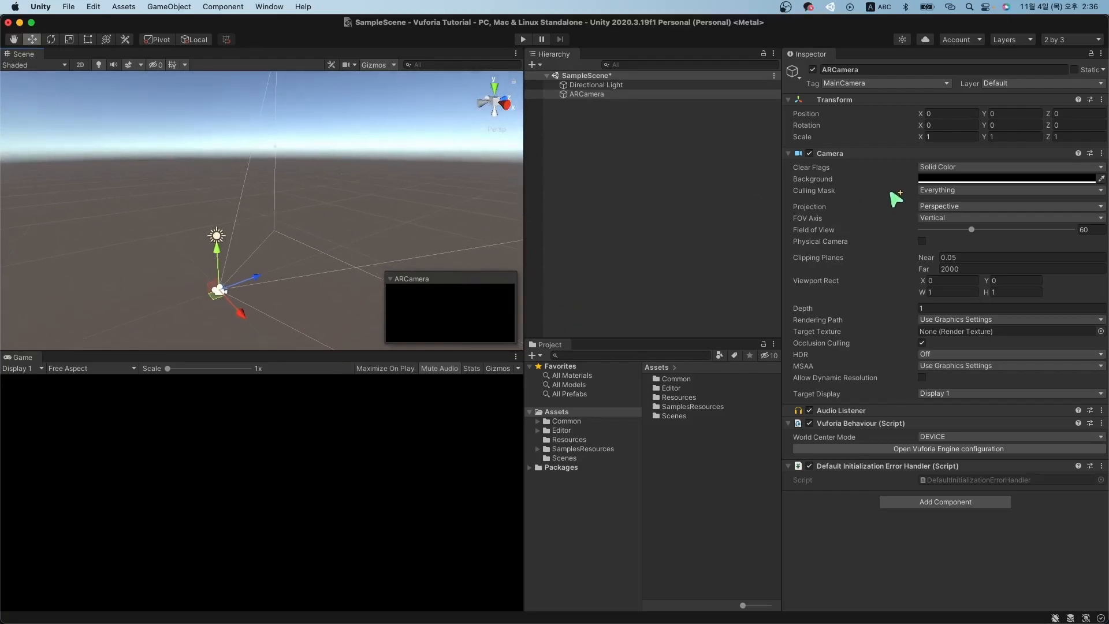
click(612, 97)
click(952, 167)
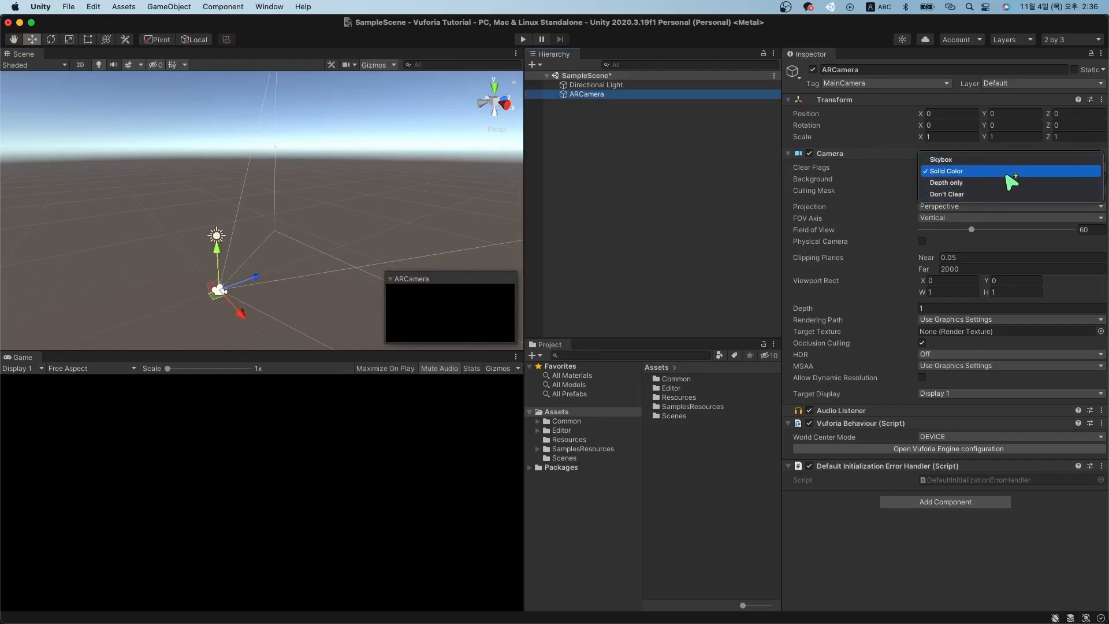
click(693, 193)
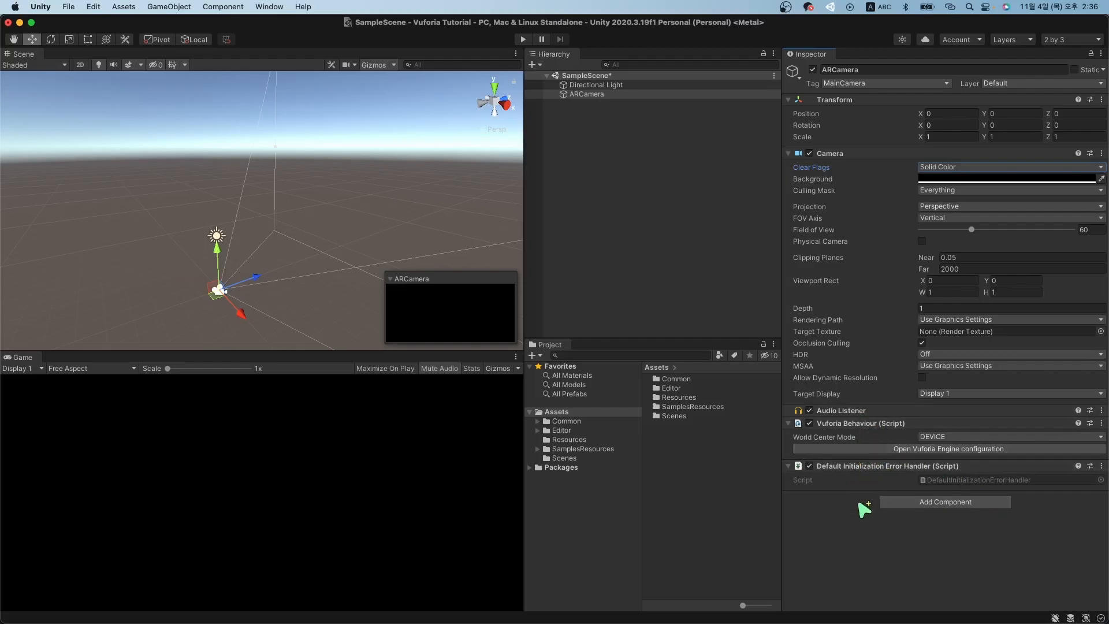
click(620, 96)
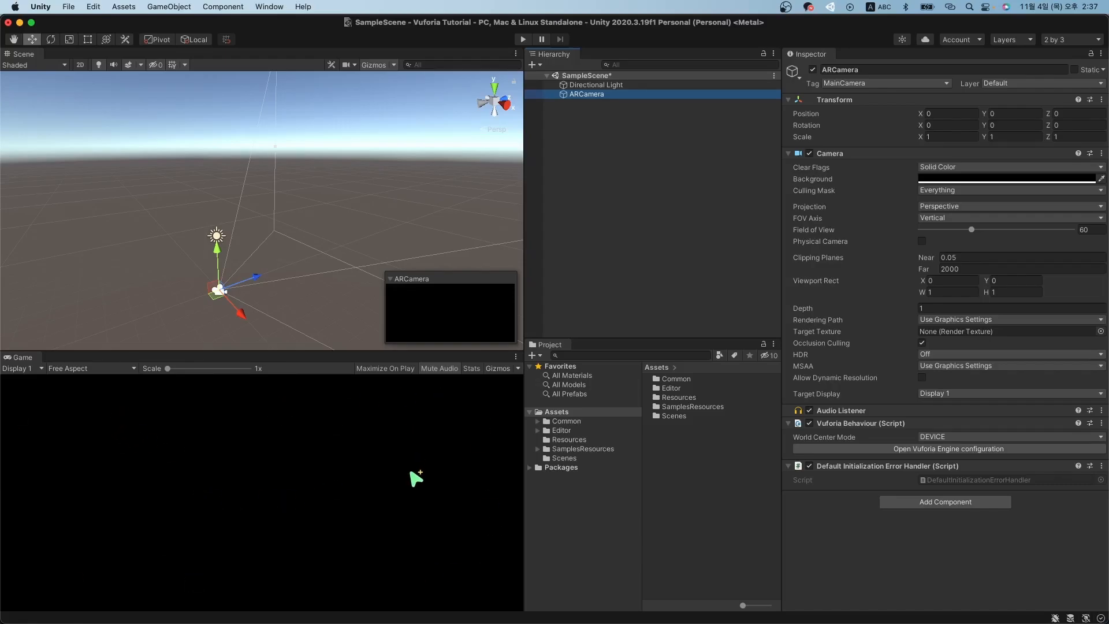
Inspect the ARCamera and Directional Light in the Hierarchy.
click(673, 226)
click(616, 95)
click(579, 116)
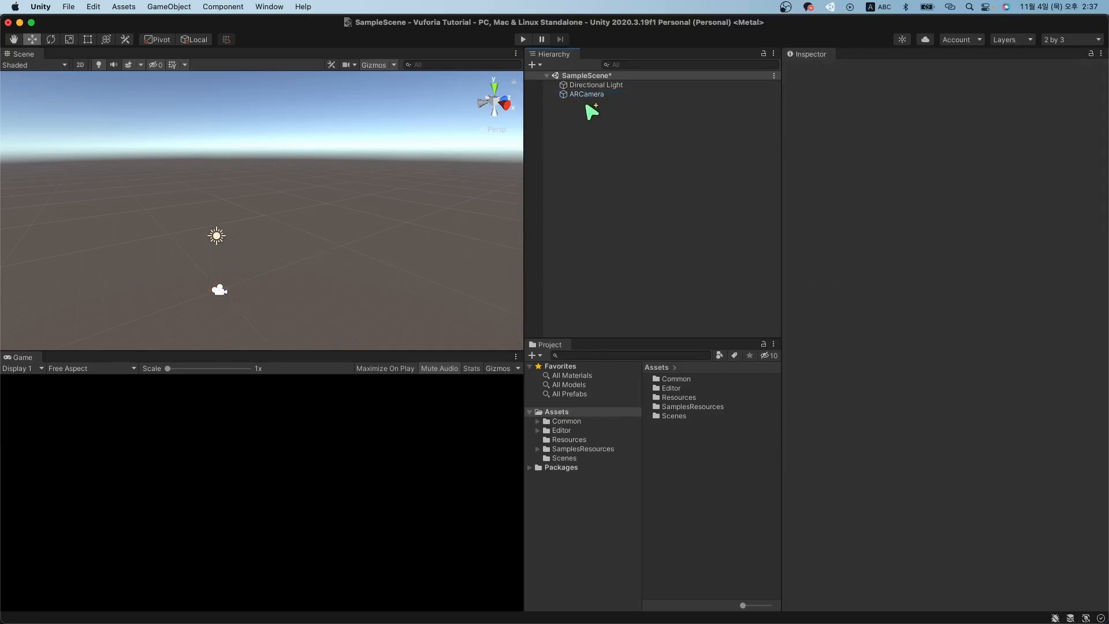
click(595, 94)
click(604, 87)
click(607, 94)
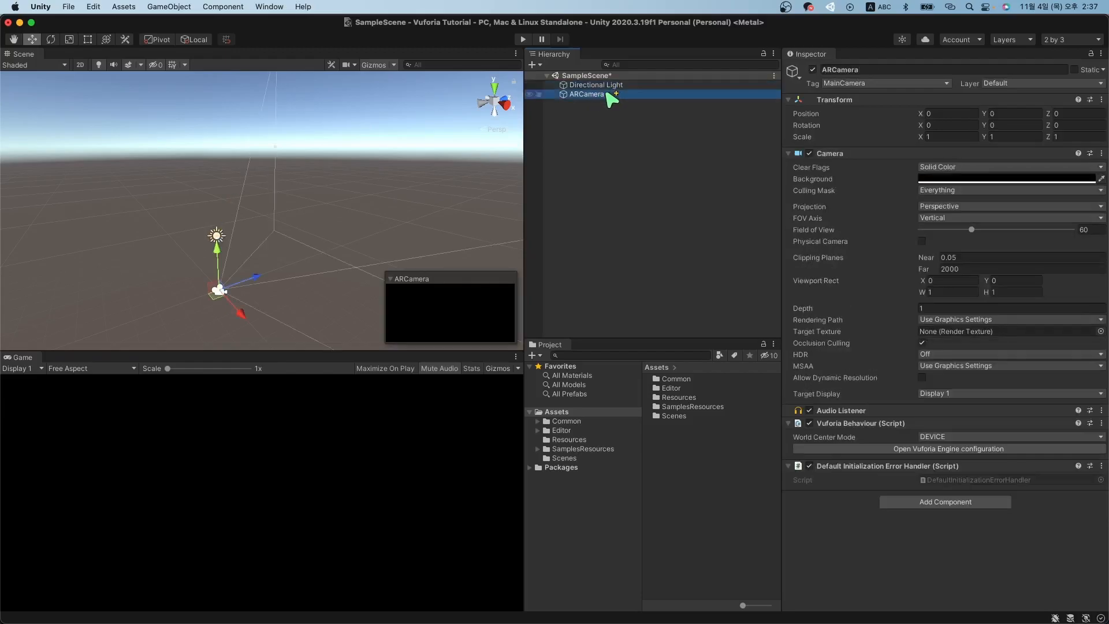
Add a Vuforia Engine Image Target to SampleScene and select the new ImageTarget.
click(532, 64)
click(573, 109)
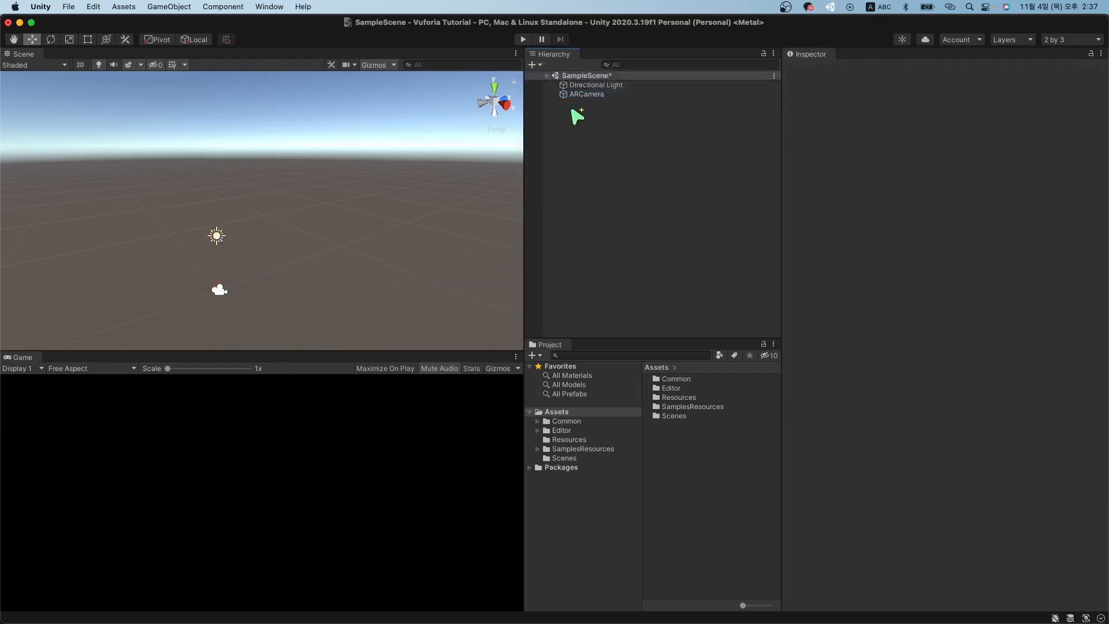
click(533, 65)
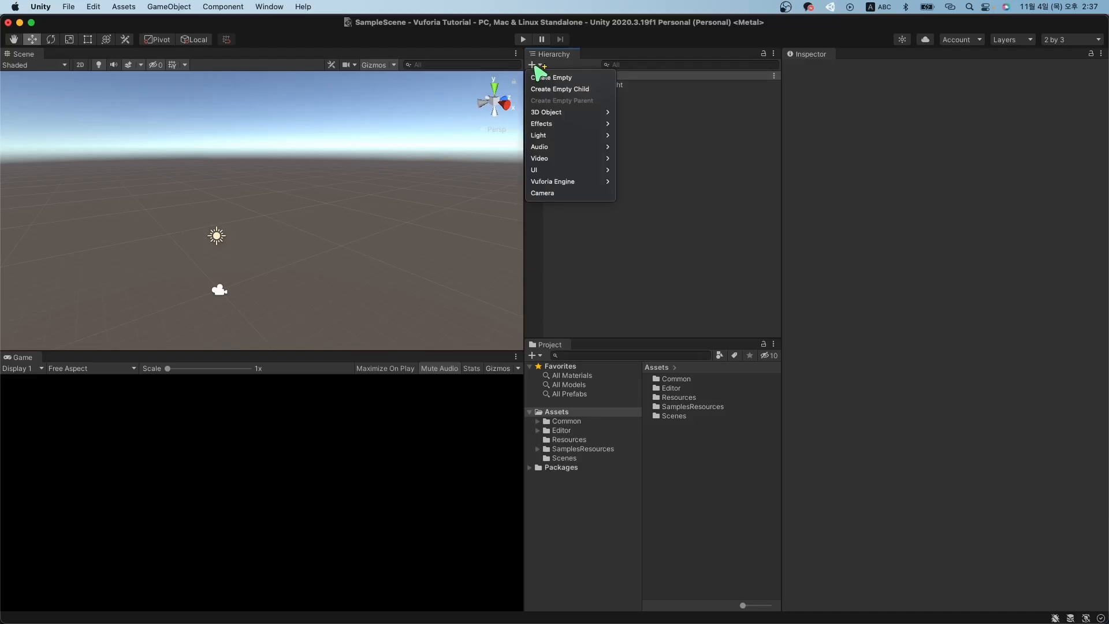
mouse_move(591, 184)
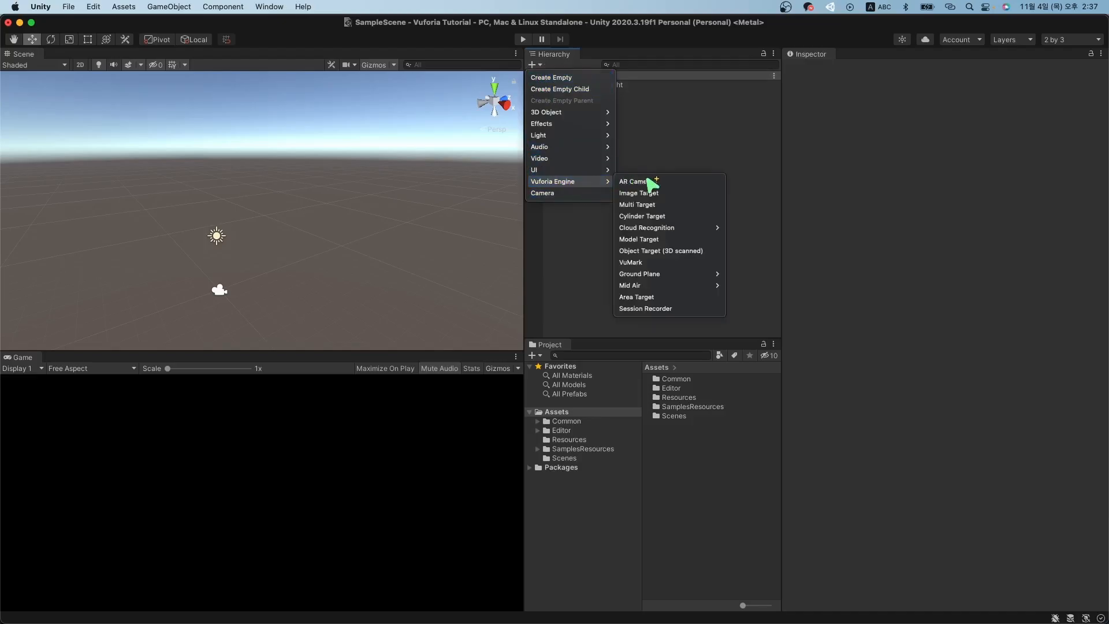
click(665, 193)
click(646, 175)
click(614, 108)
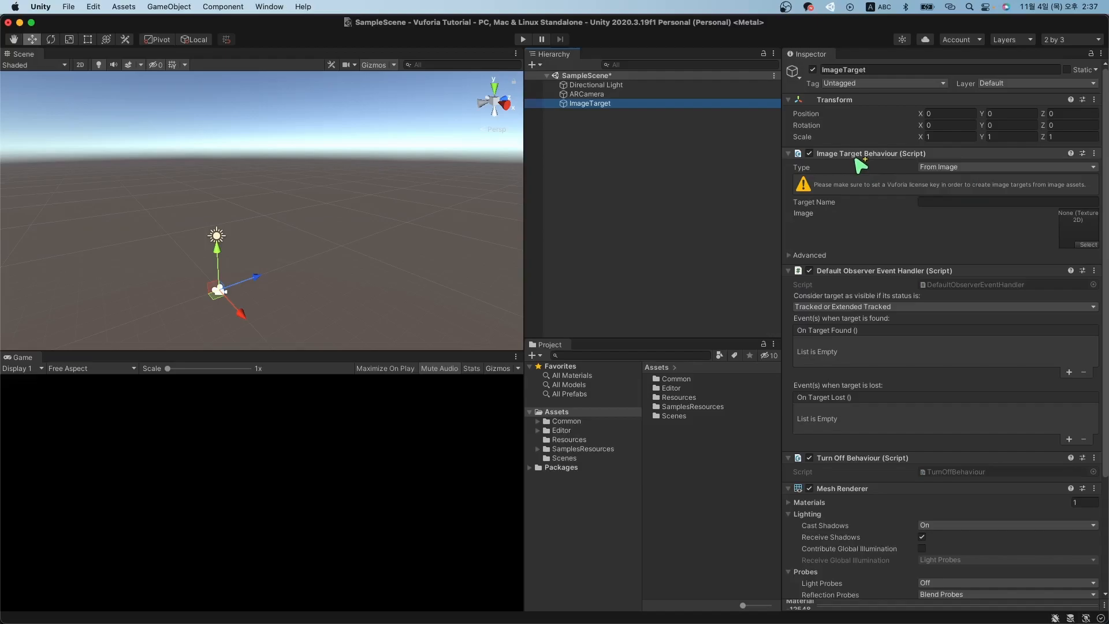
click(1078, 239)
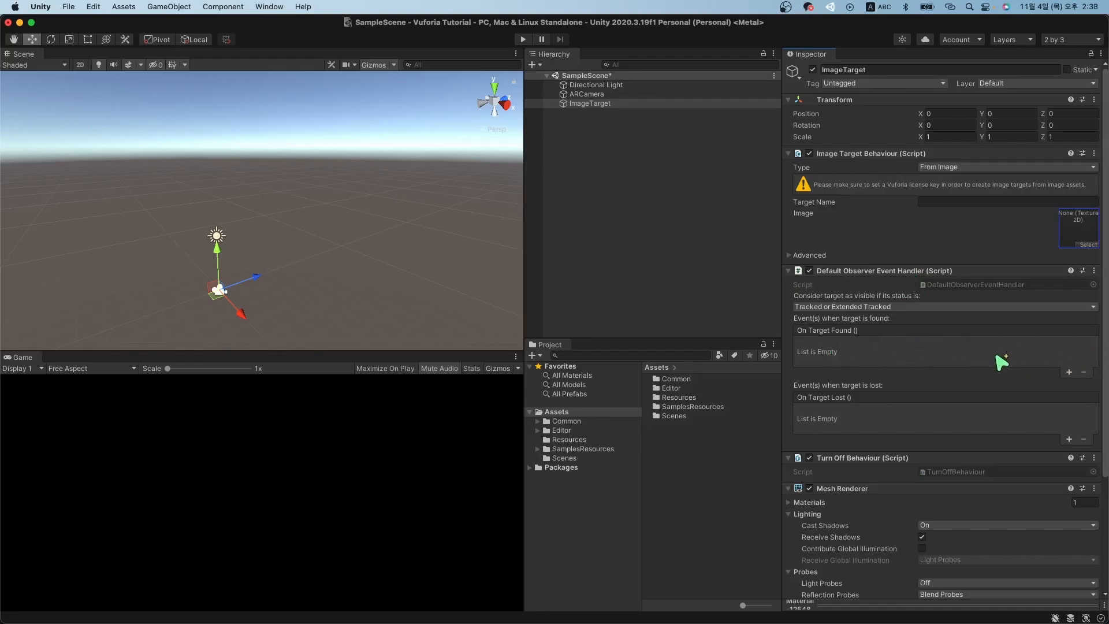
click(1071, 373)
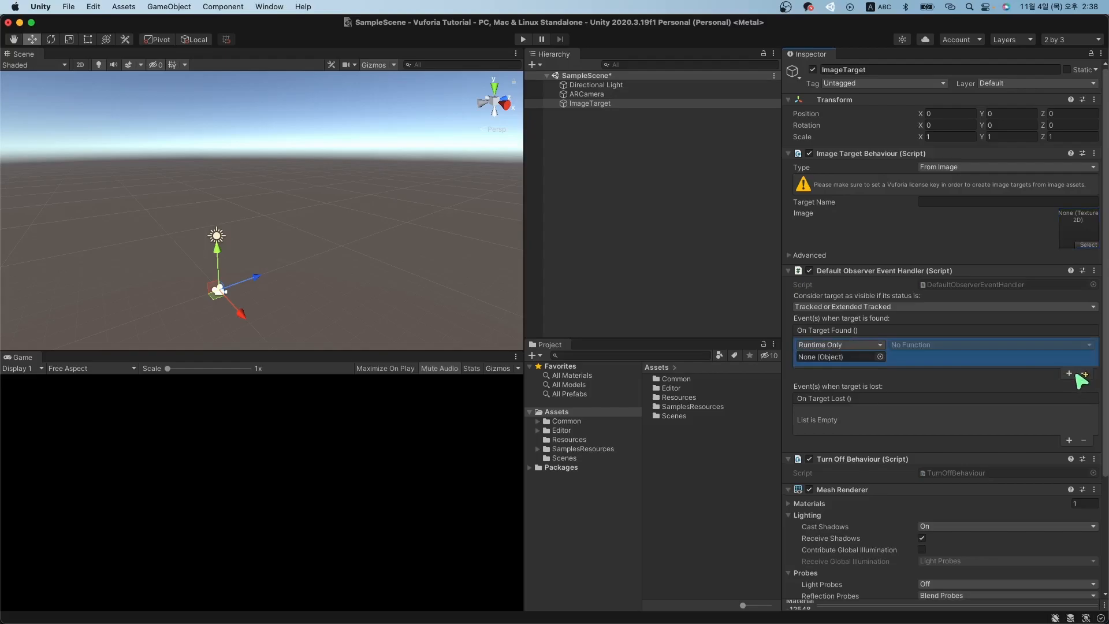
click(1072, 374)
click(1084, 401)
click(1084, 373)
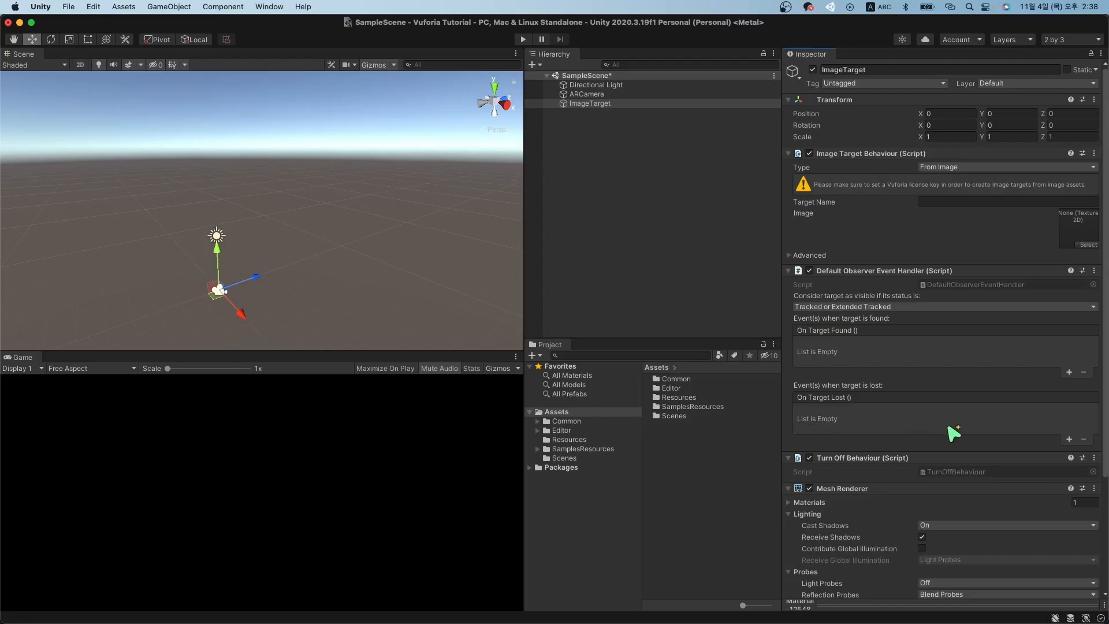
scroll(991, 419, down, 5)
scroll(891, 401, up, 5)
scroll(876, 485, down, 5)
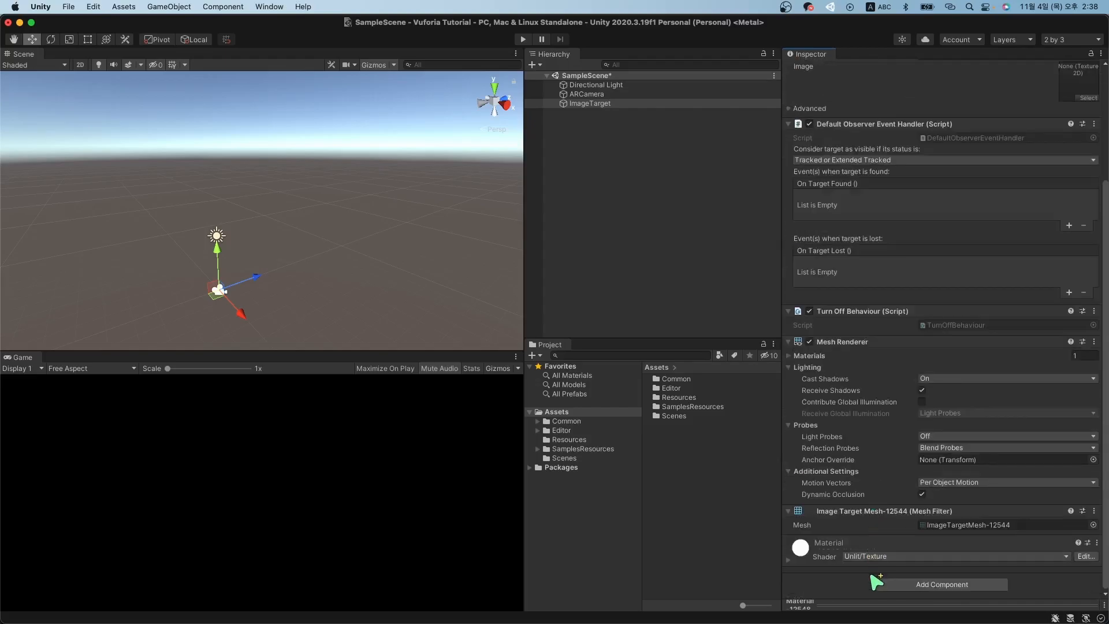
scroll(888, 391, up, 5)
click(590, 262)
click(615, 104)
click(617, 95)
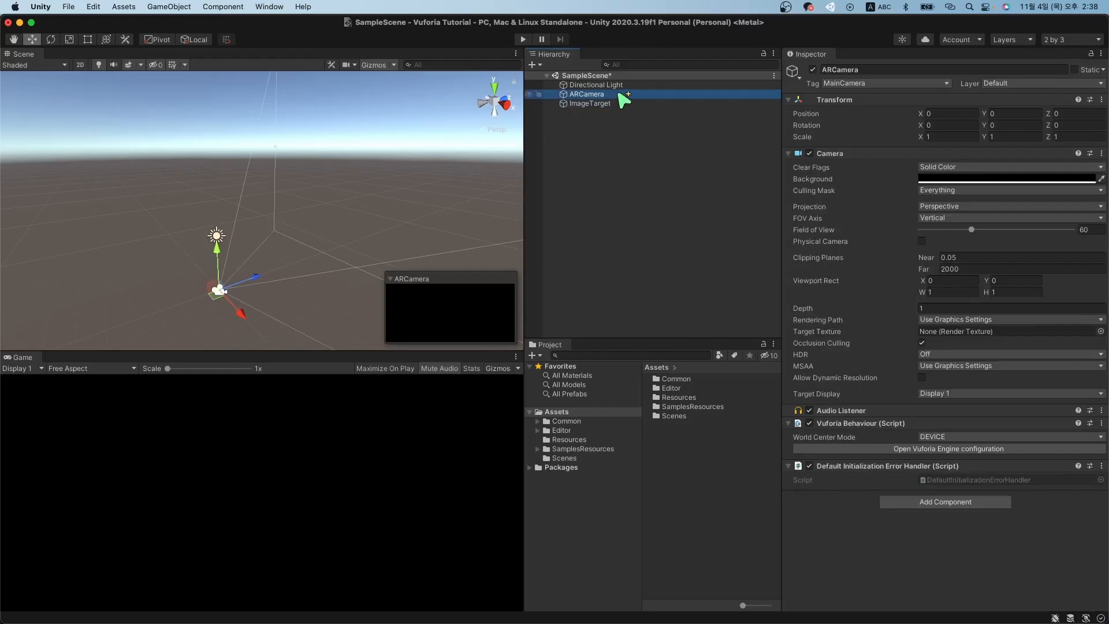
click(619, 87)
click(618, 95)
click(618, 102)
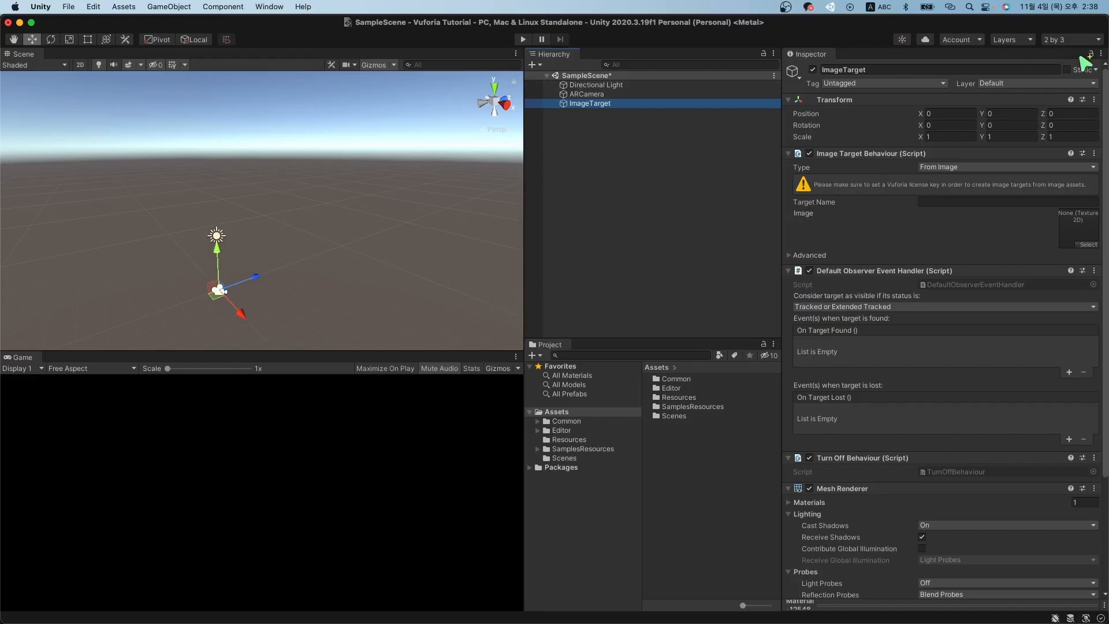
Open Finder and preview the Dev Cokk.jpeg photo in Documents.
mouse_move(1107, 116)
click(1095, 84)
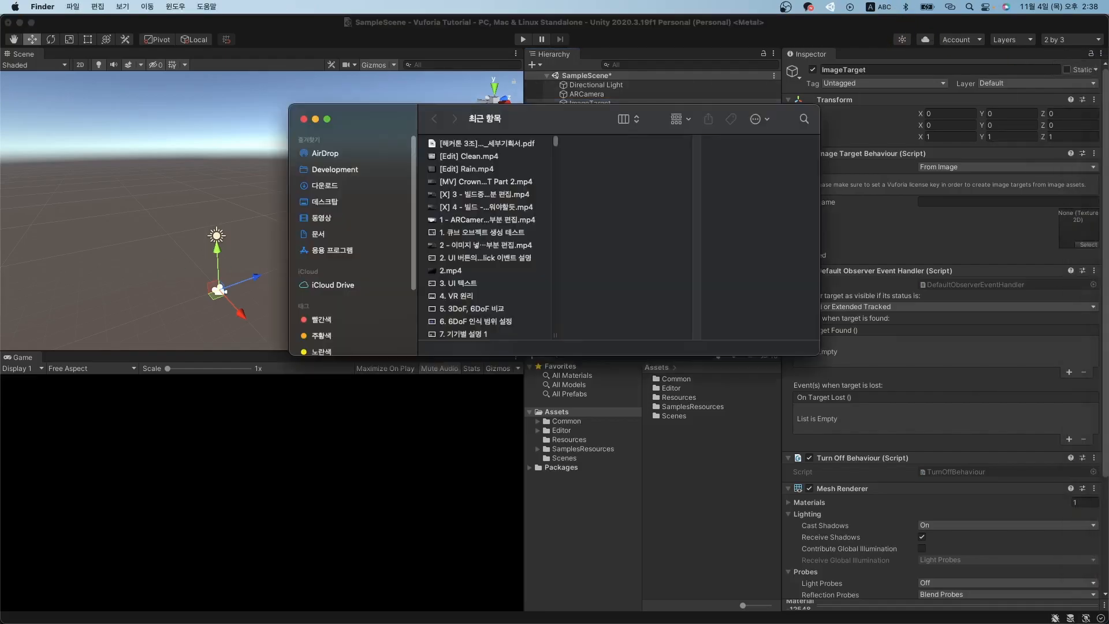
drag(533, 119, 0, 166)
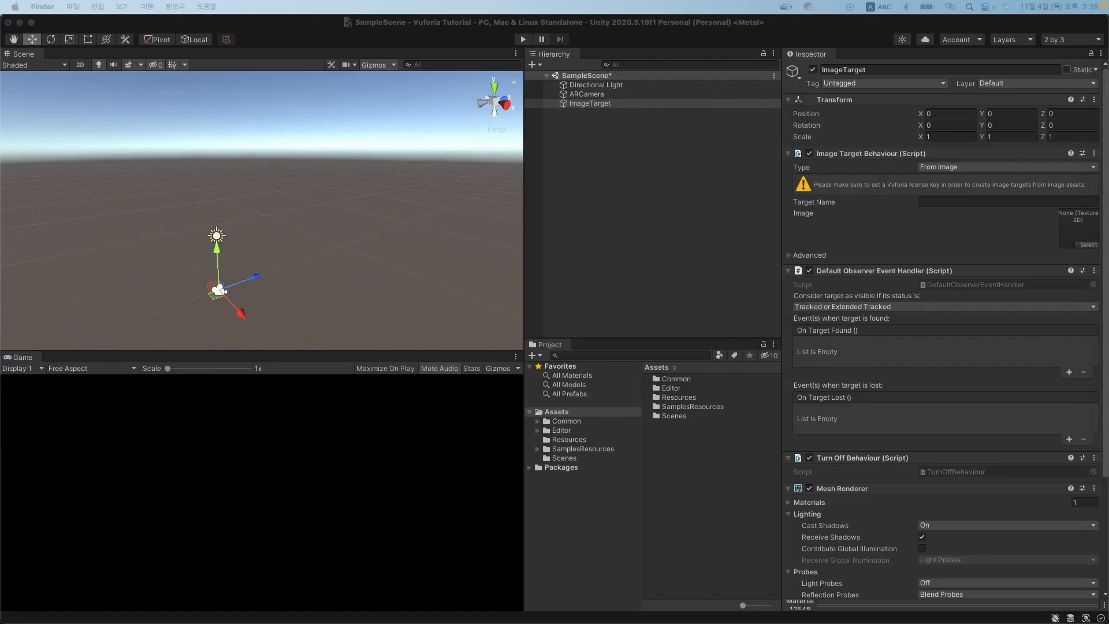
drag(0, 191, 296, 103)
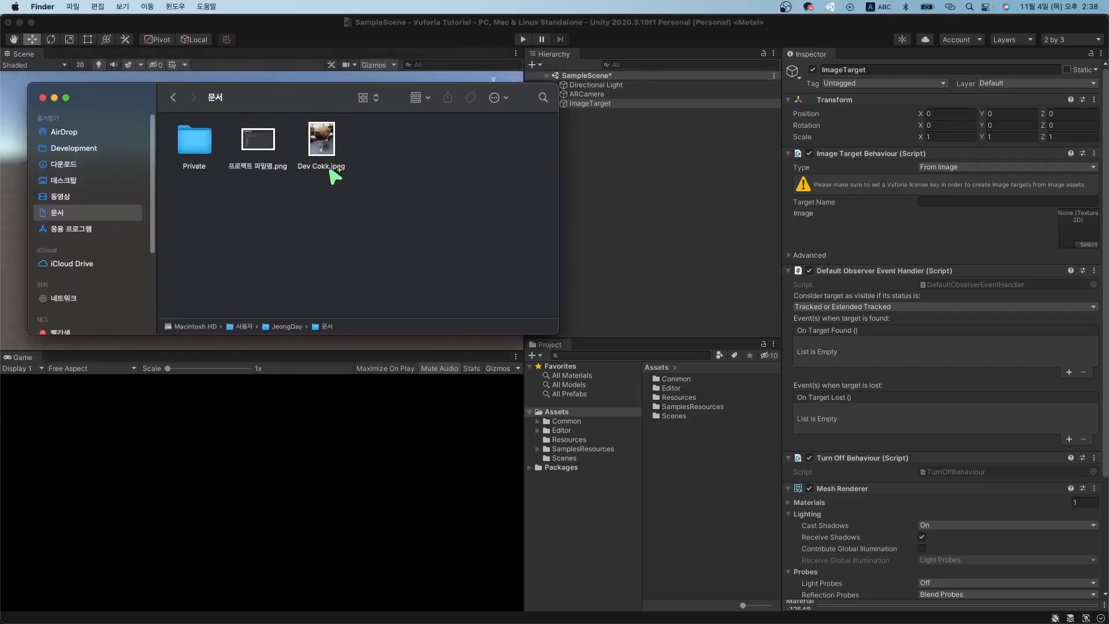
click(342, 166)
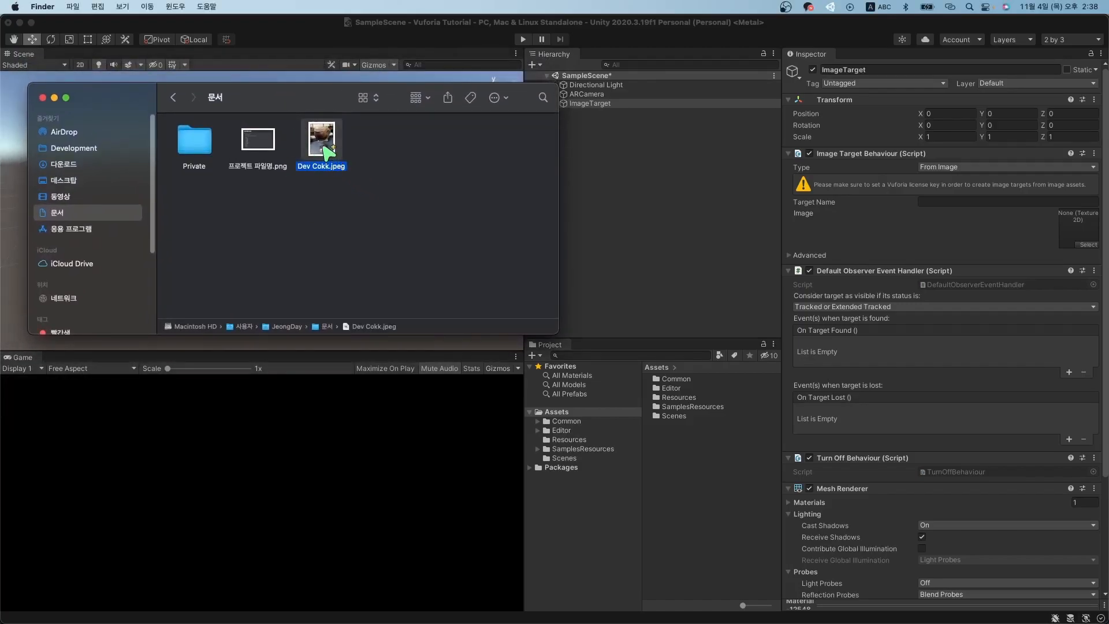
double_click(324, 147)
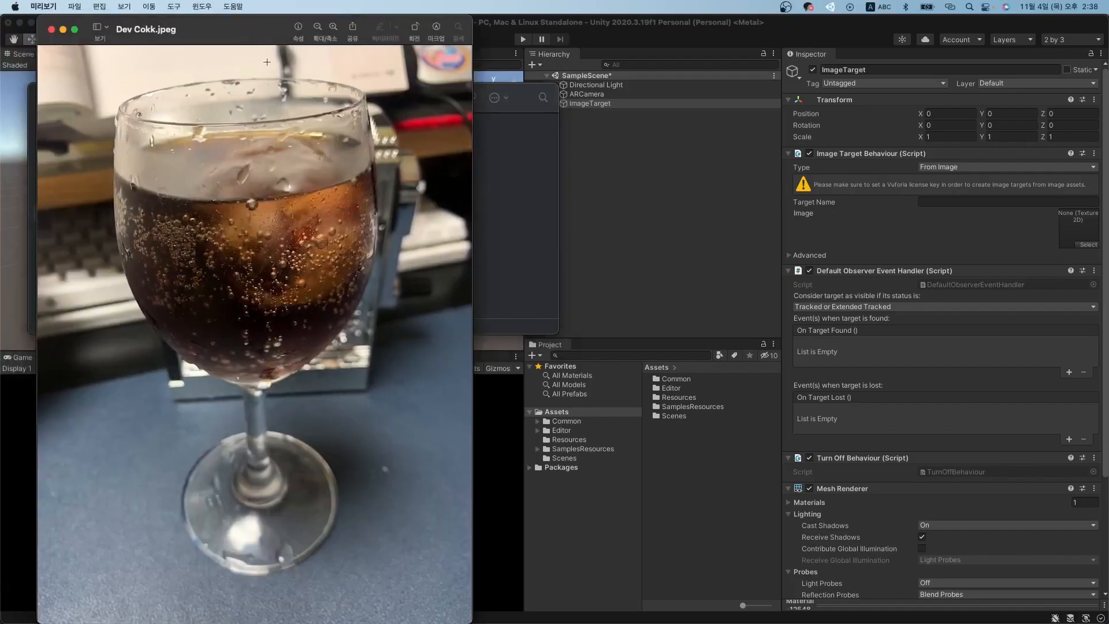
Close the preview and drag Dev Cokk.jpeg into the Unity Project's Assets folder.
click(51, 29)
click(318, 151)
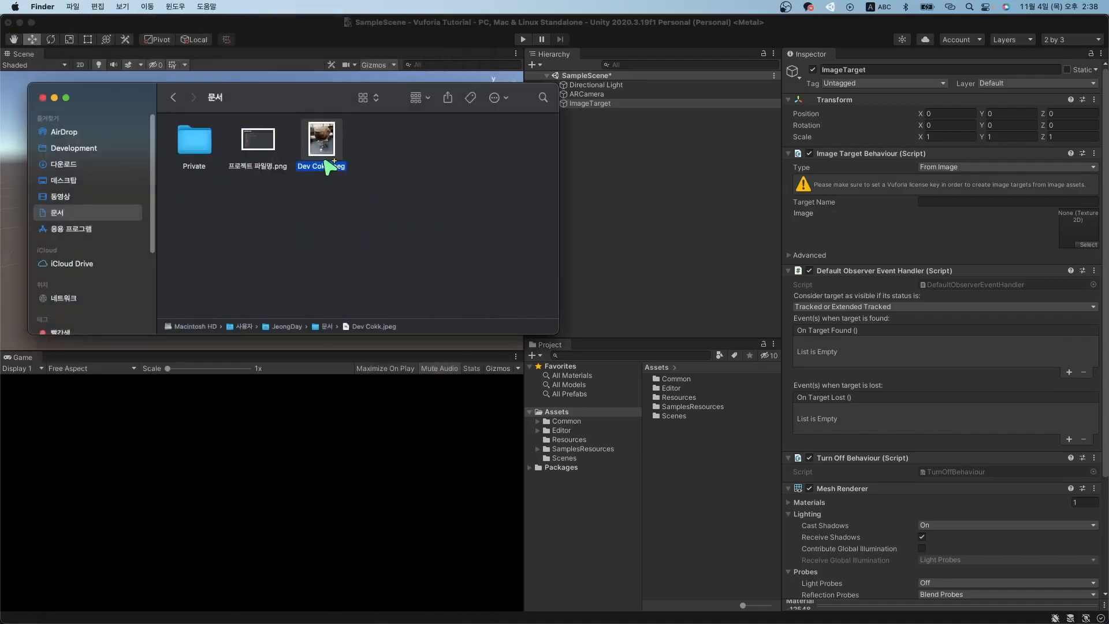
drag(327, 162, 557, 416)
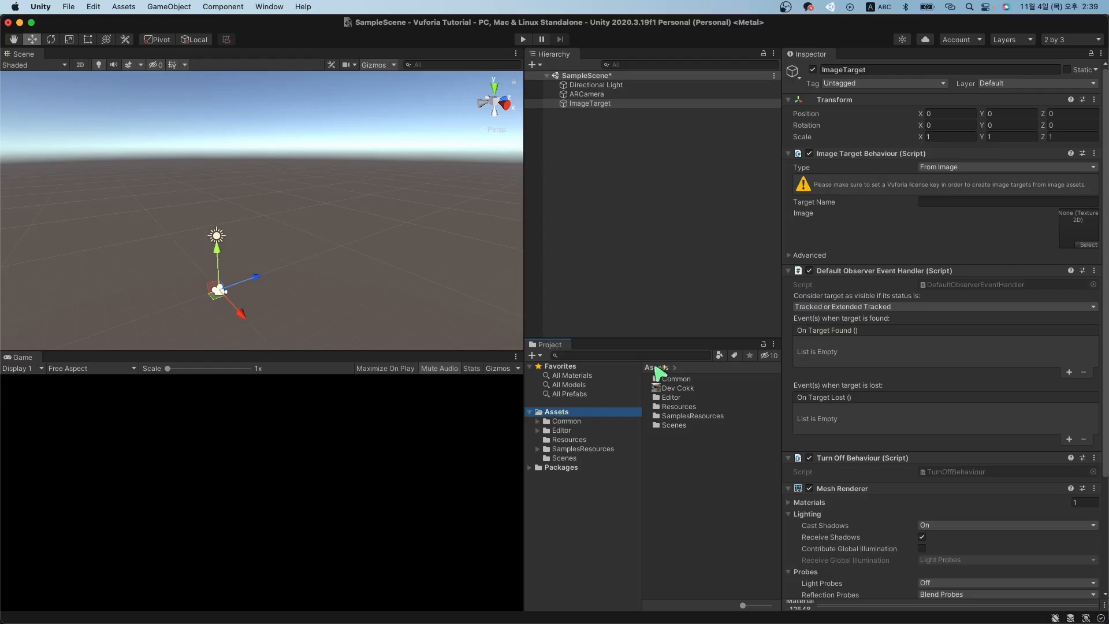
click(675, 388)
click(677, 398)
click(564, 412)
click(677, 388)
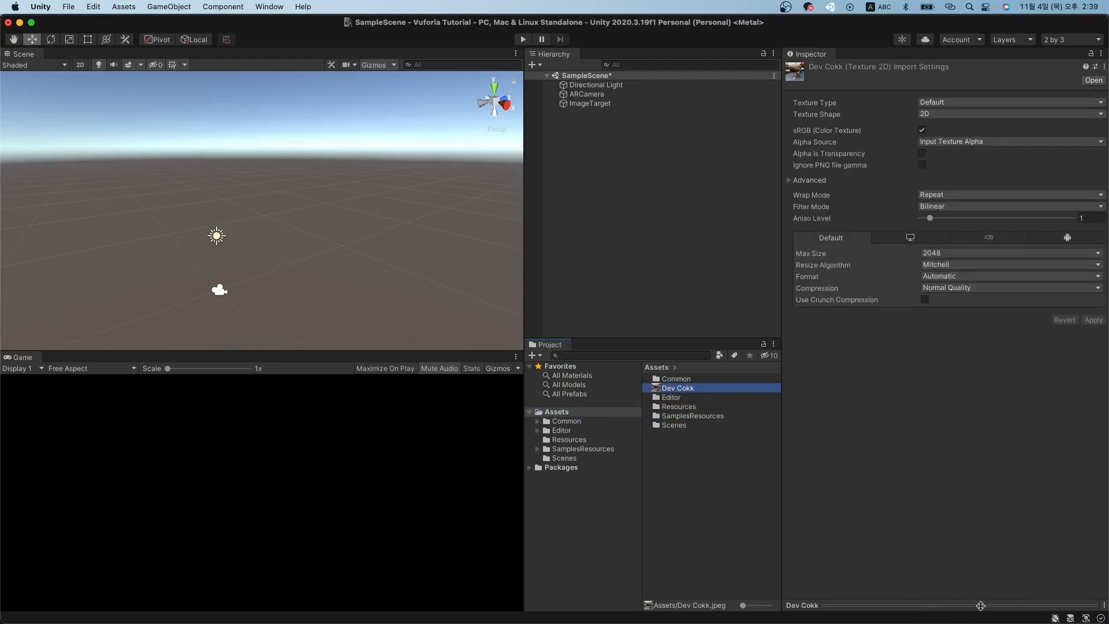
click(1010, 608)
drag(1010, 608, 916, 603)
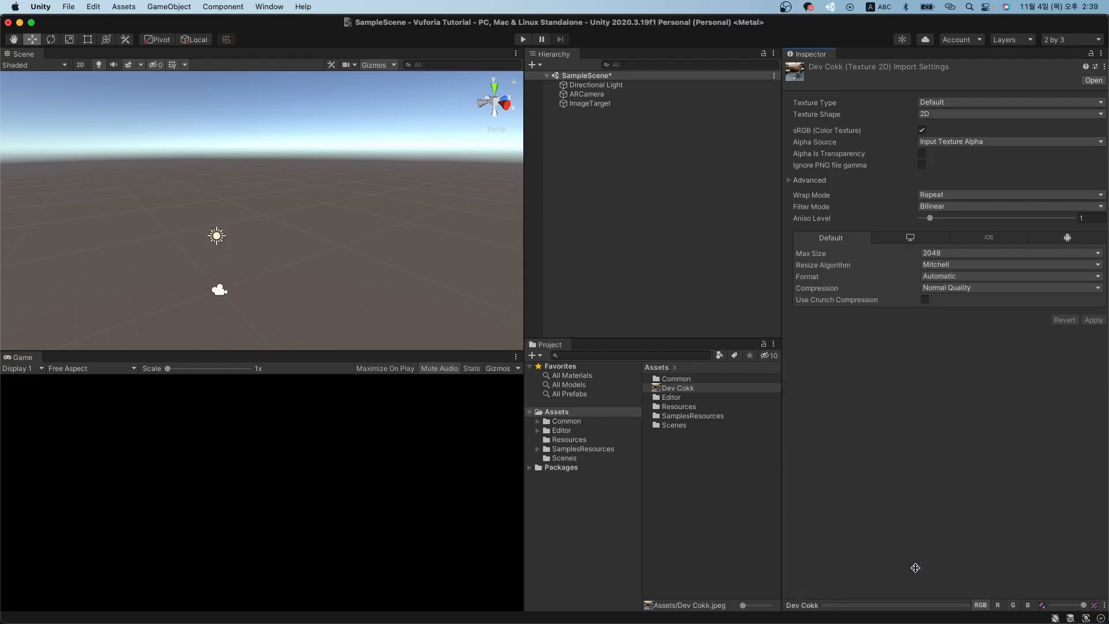
click(604, 104)
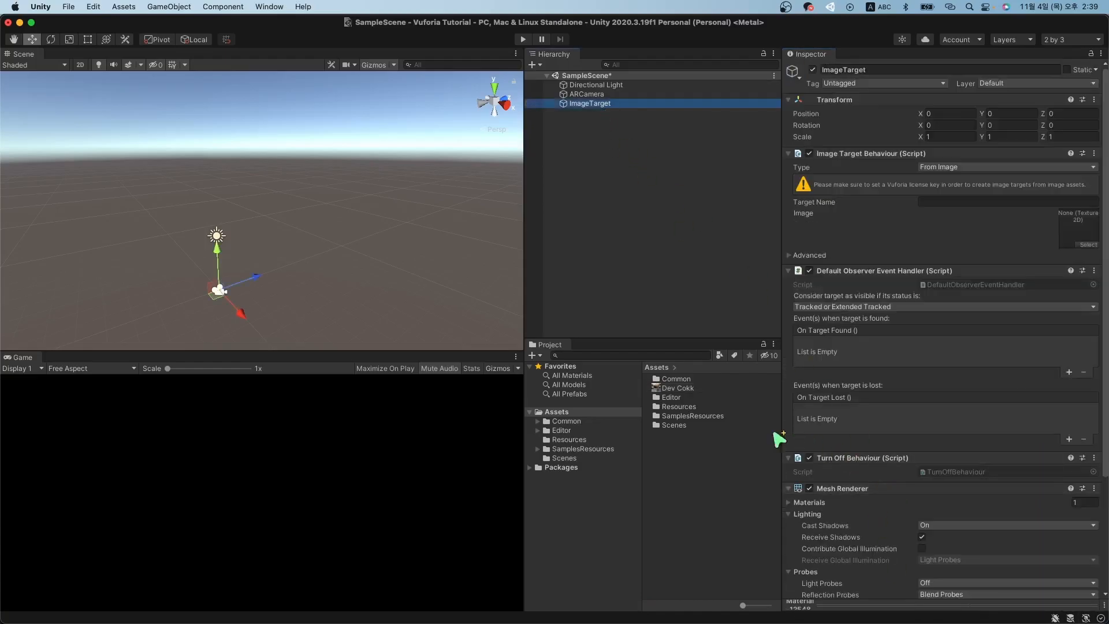
click(690, 388)
click(589, 104)
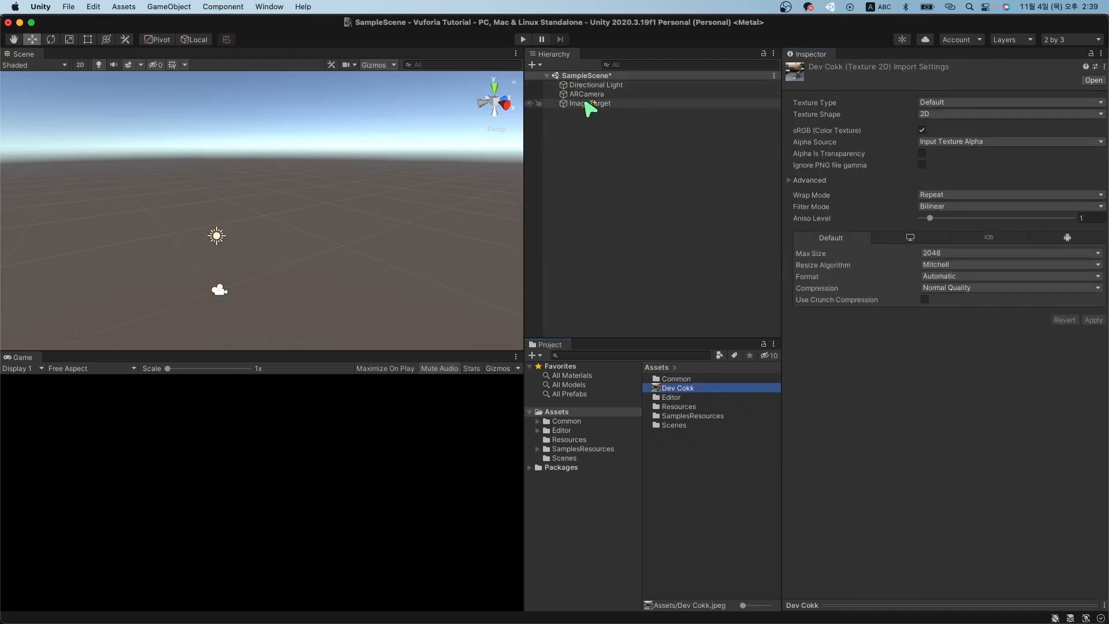
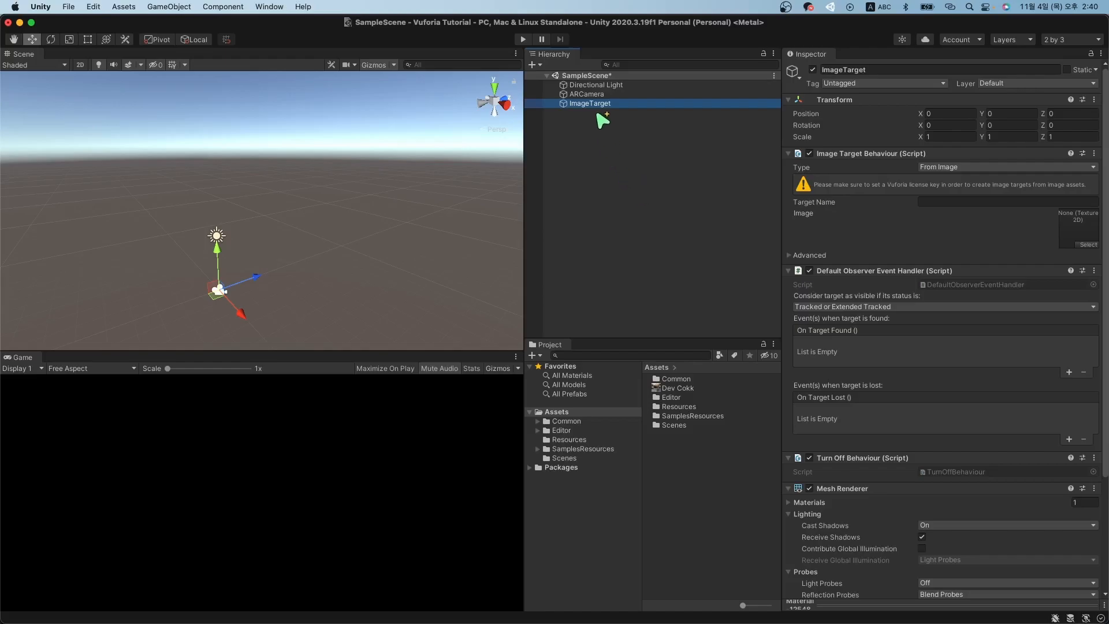
Drag the Dev Cokk picture into the ImageTarget's Image slot.
click(685, 388)
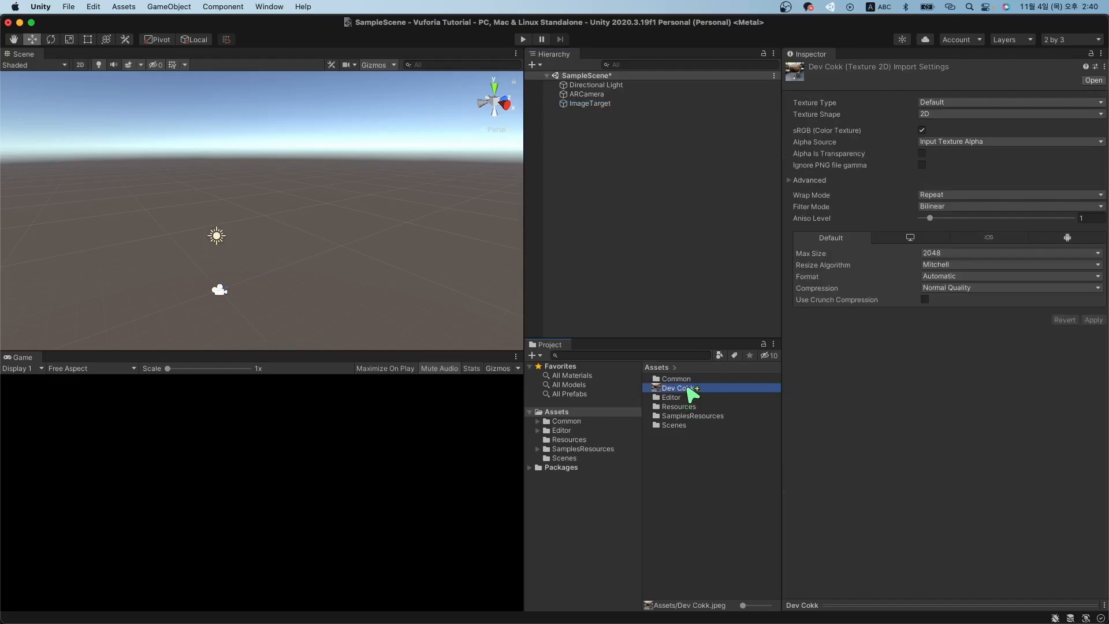
click(602, 104)
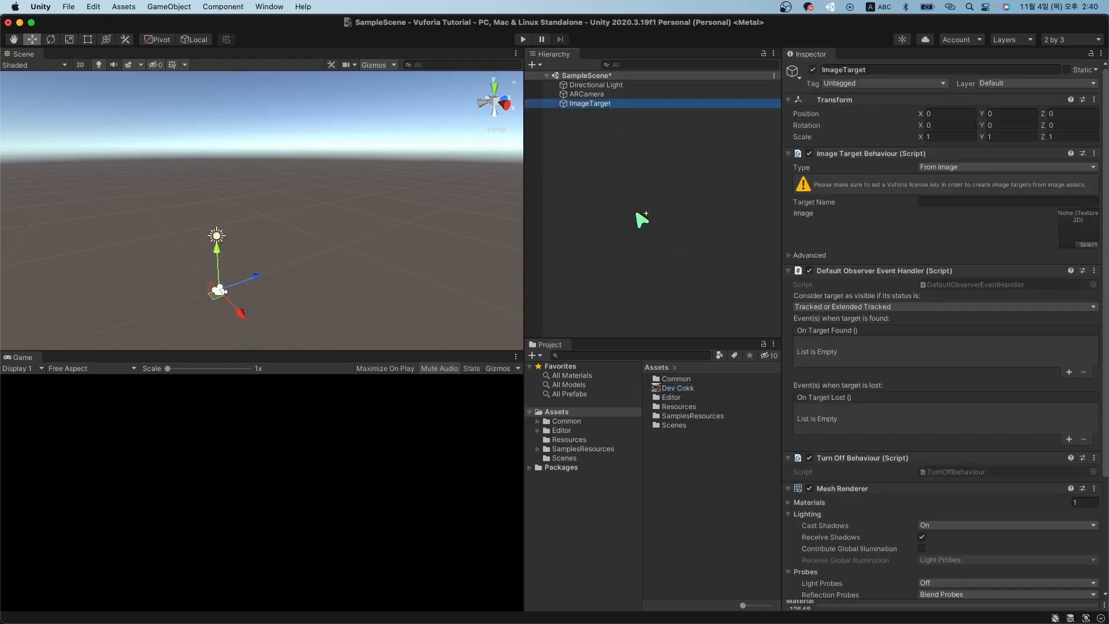
click(672, 389)
mouse_move(676, 394)
mouse_down()
mouse_move(703, 352)
mouse_move(1015, 232)
mouse_move(1080, 237)
mouse_move(676, 395)
mouse_up()
click(589, 104)
drag(668, 389, 1091, 243)
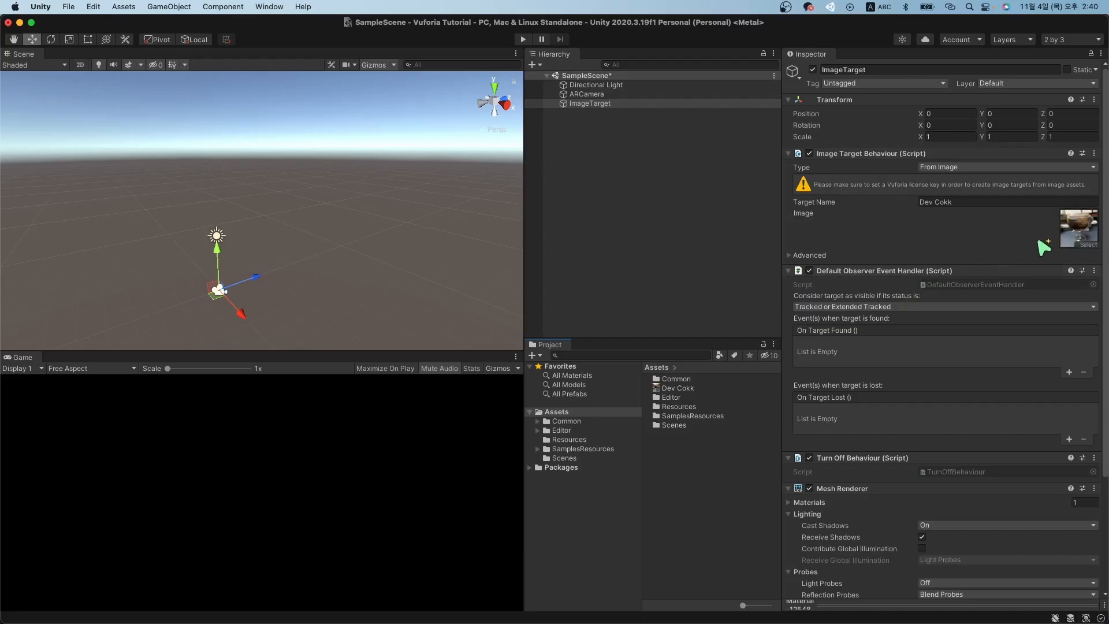
Check the assigned Dev Cokk asset and keep the target type as From Image.
click(1064, 239)
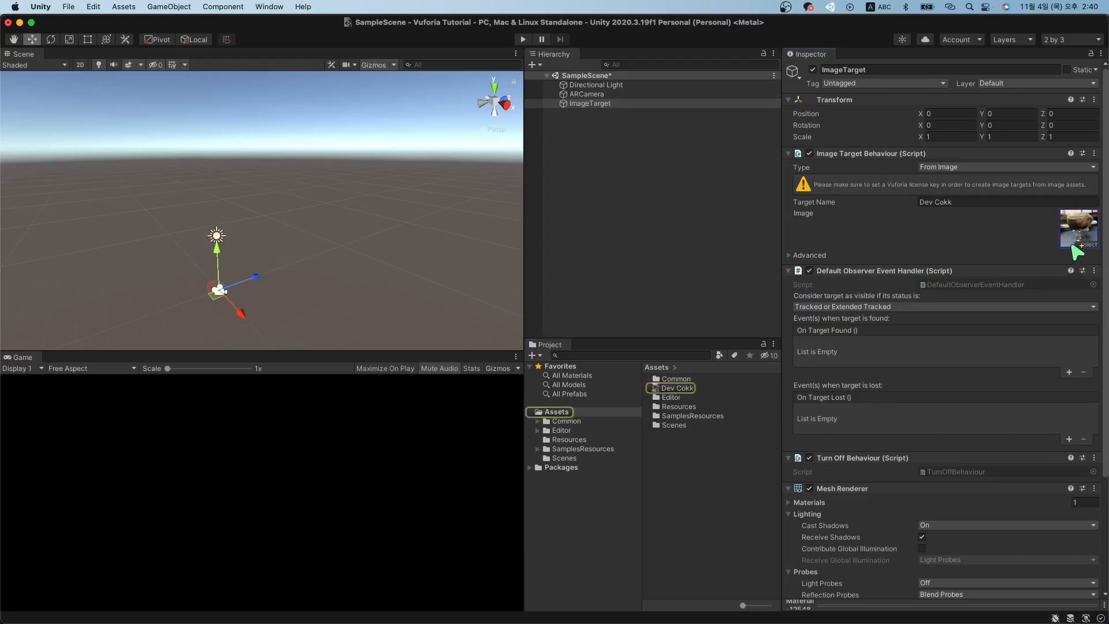
click(679, 392)
click(590, 103)
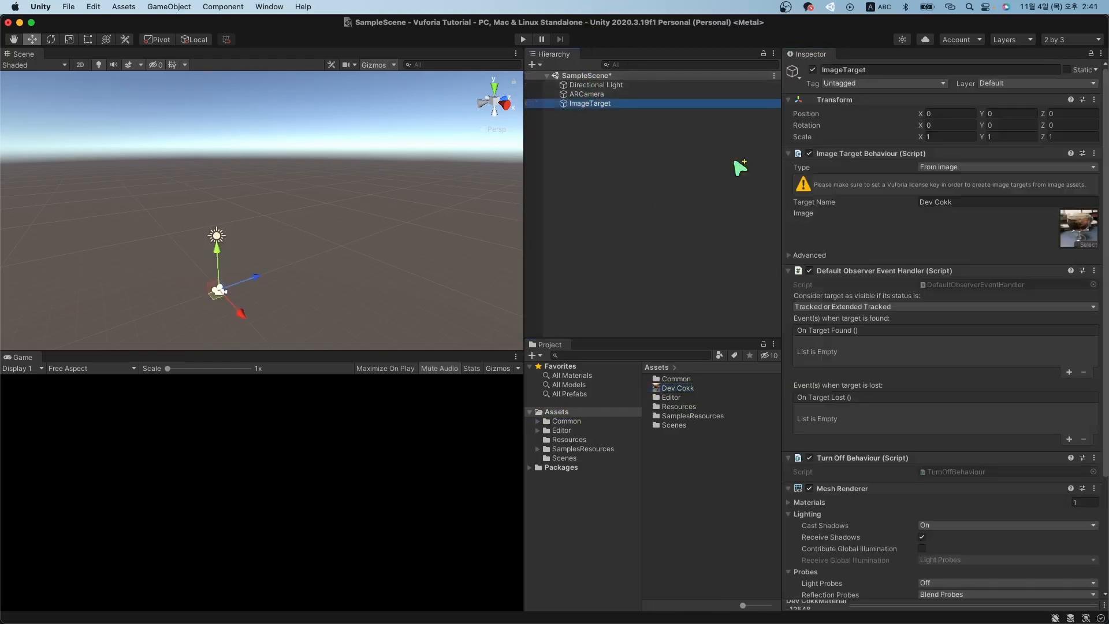
click(1084, 237)
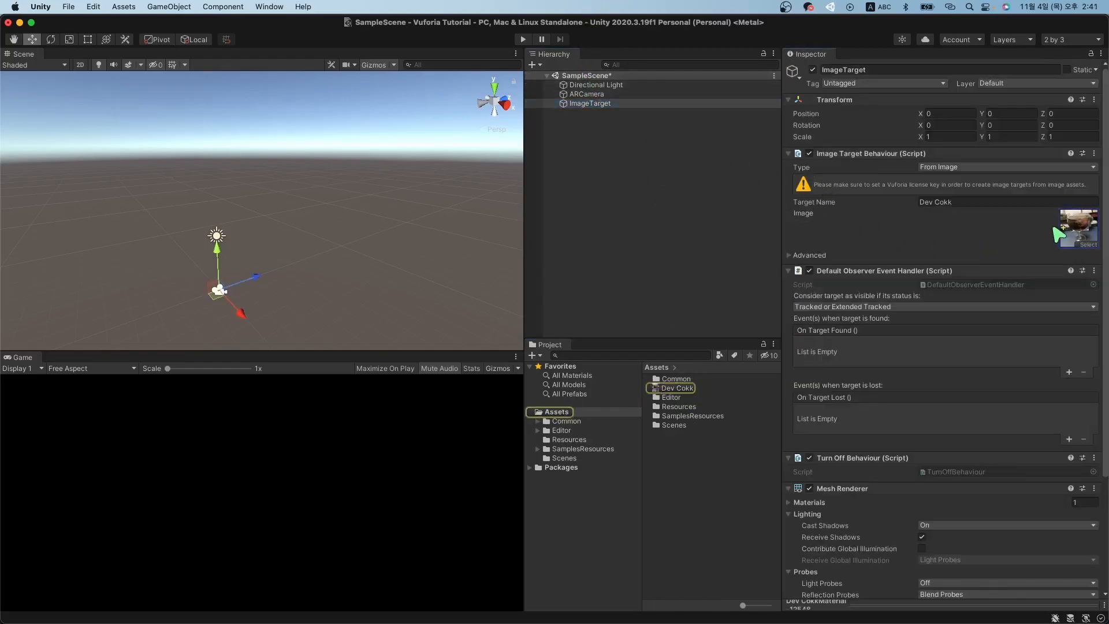
click(991, 168)
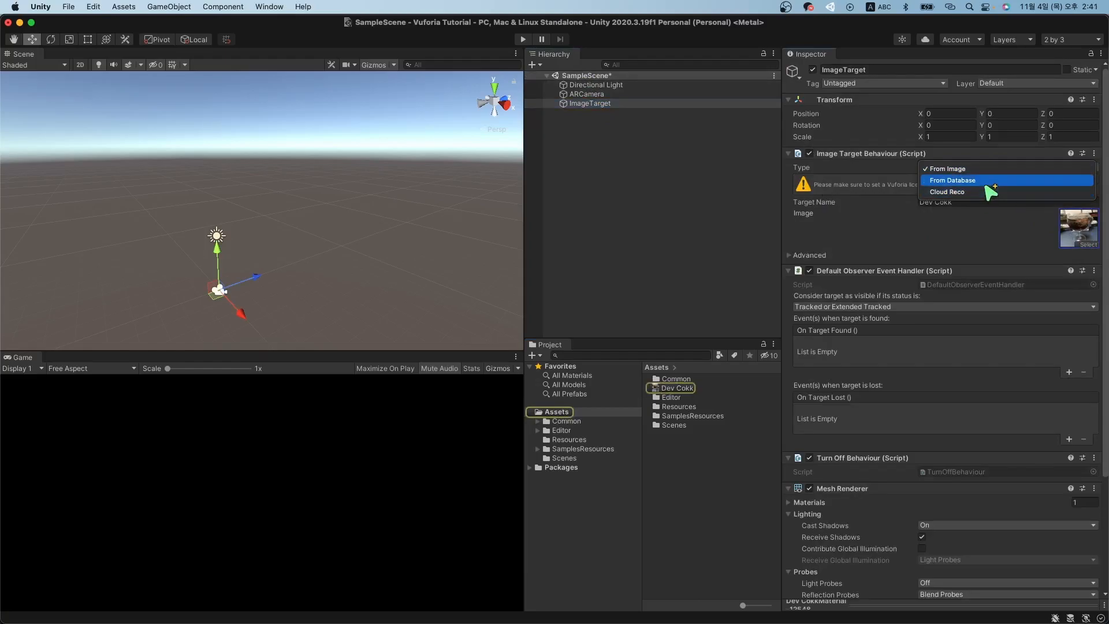
click(985, 173)
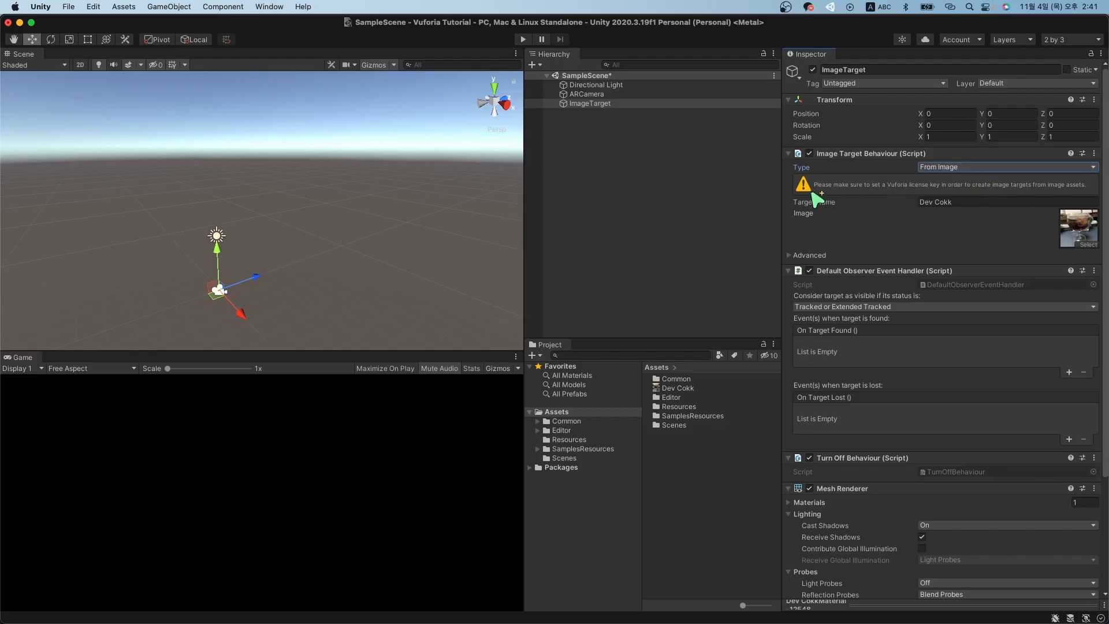
drag(818, 199, 905, 195)
Open VuforiaConfiguration from Assets > Resources and start adding a license key.
click(582, 440)
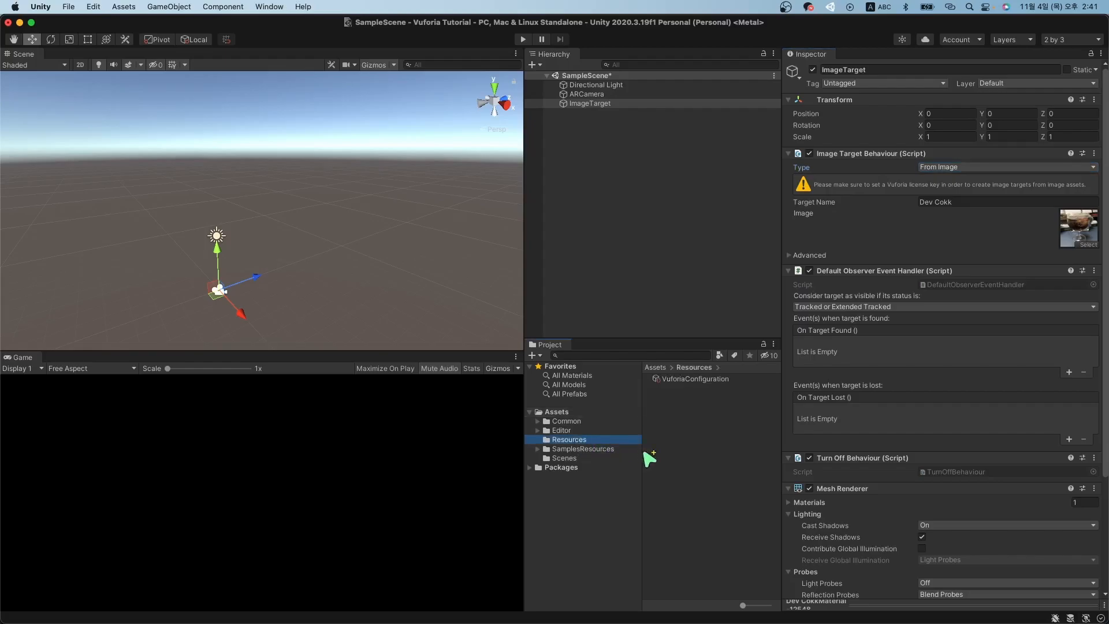
click(699, 379)
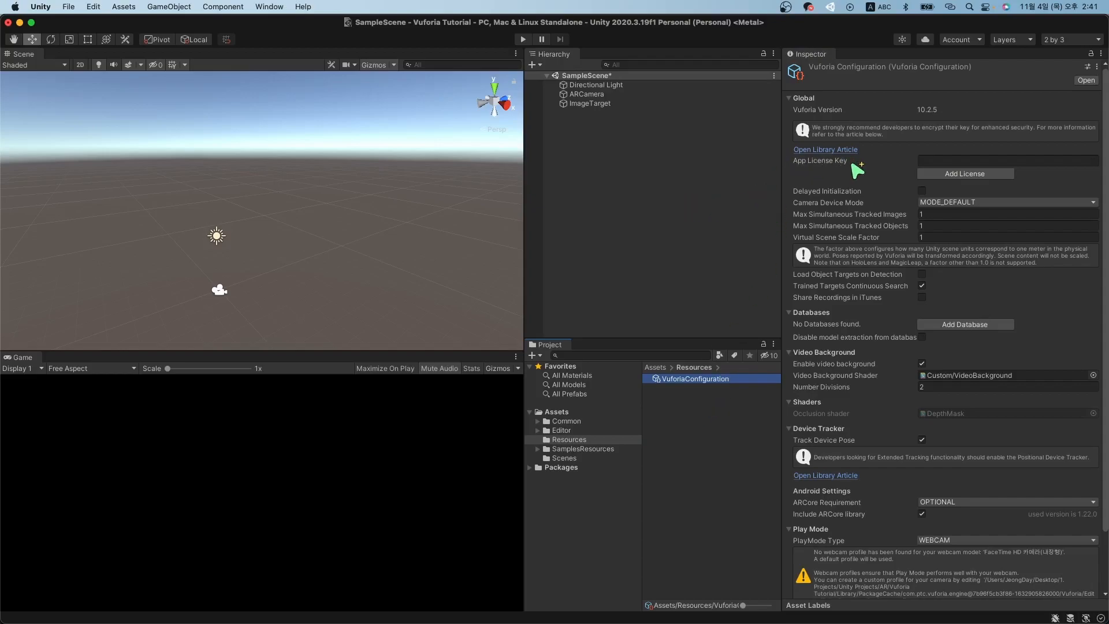
click(977, 179)
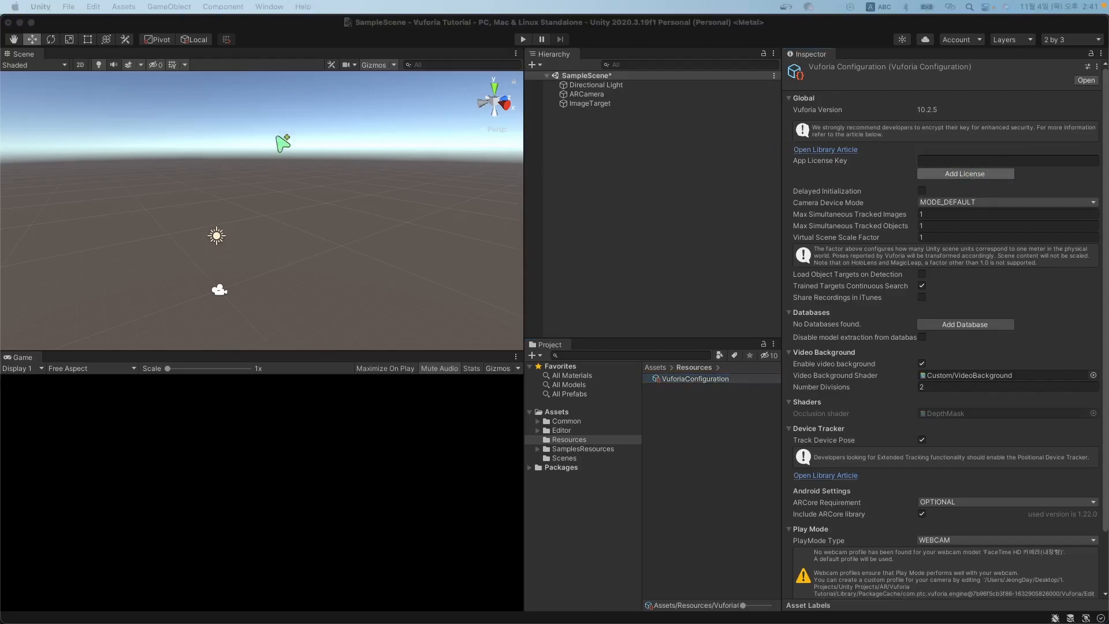
key(ctrl+Up)
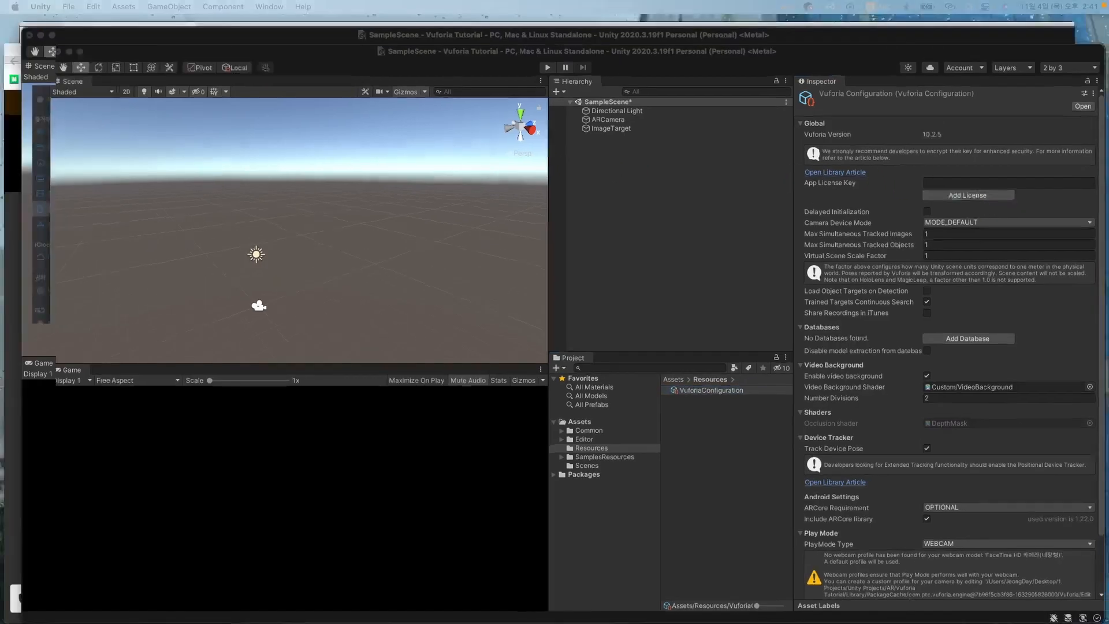
Go to the Vuforia portal login page in the browser and enter the account e-mail.
click(572, 257)
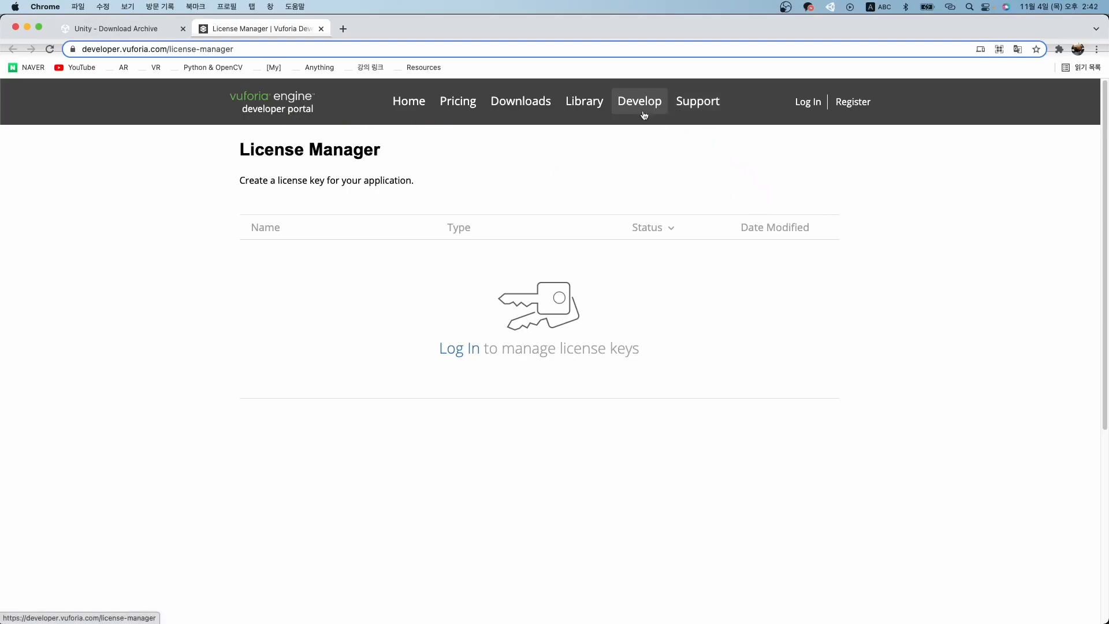
click(800, 106)
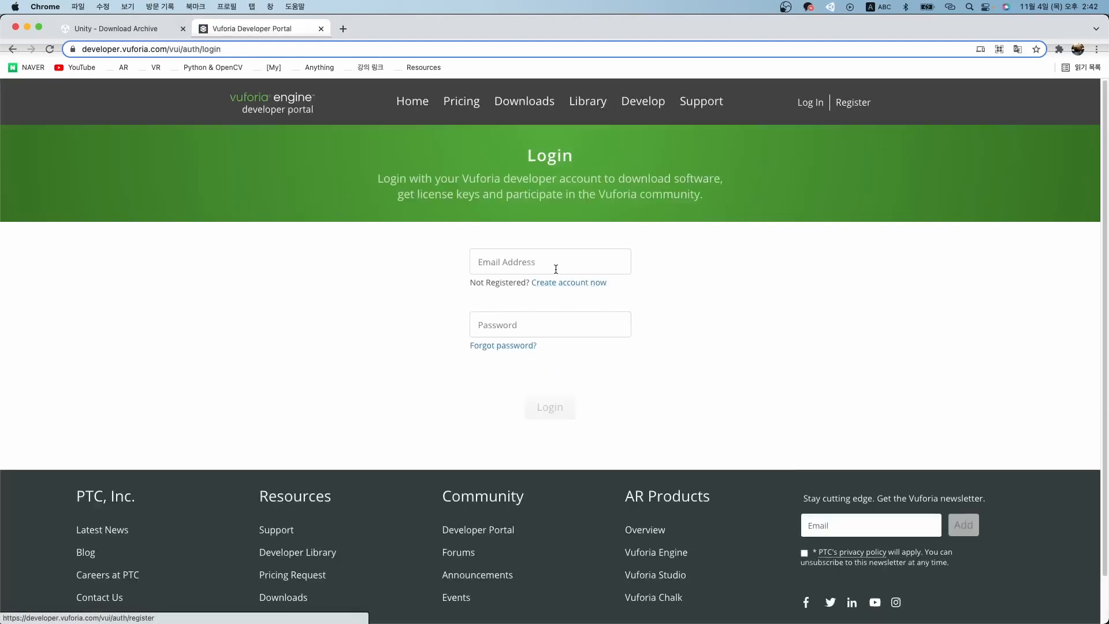
click(556, 269)
click(682, 328)
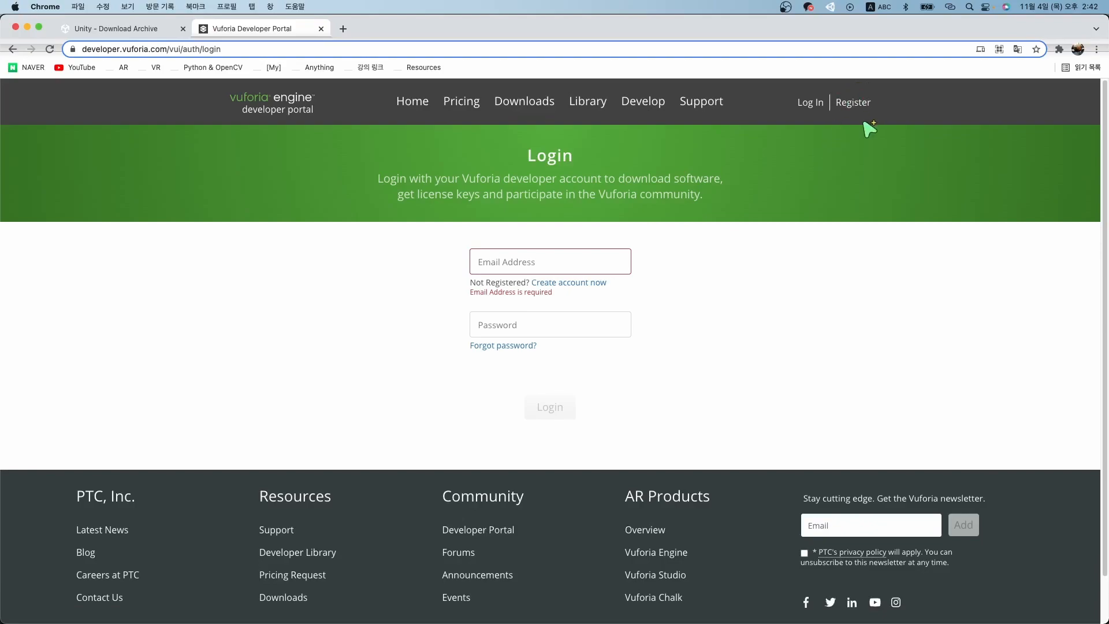
click(570, 256)
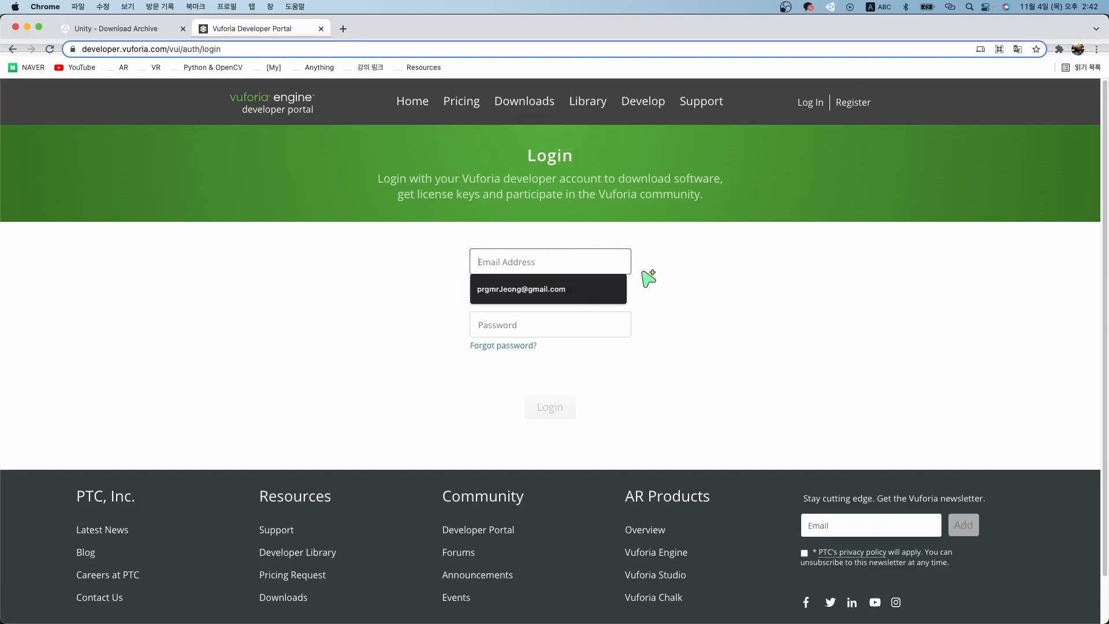
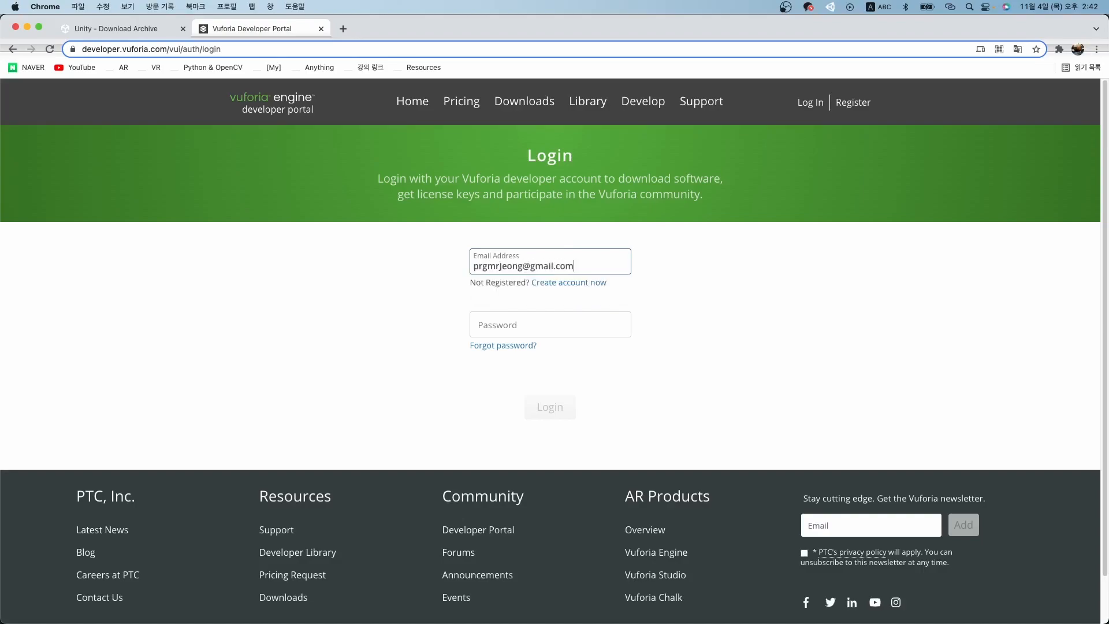
key(Tab)
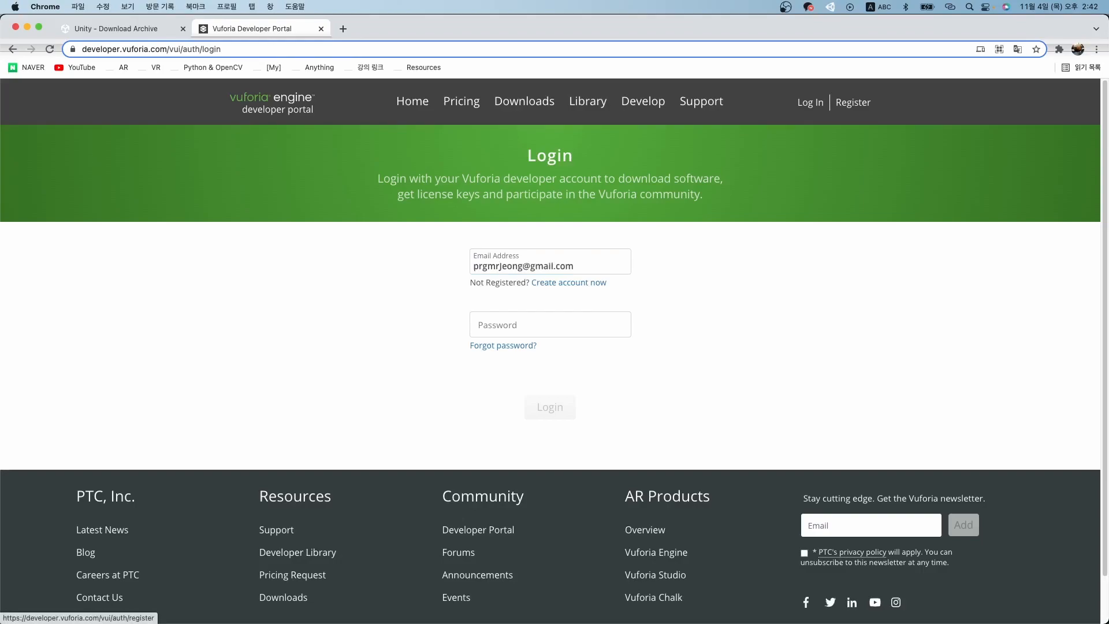
Enter the account password and sign in, retrying after the failed attempts.
click(549, 317)
text(••)
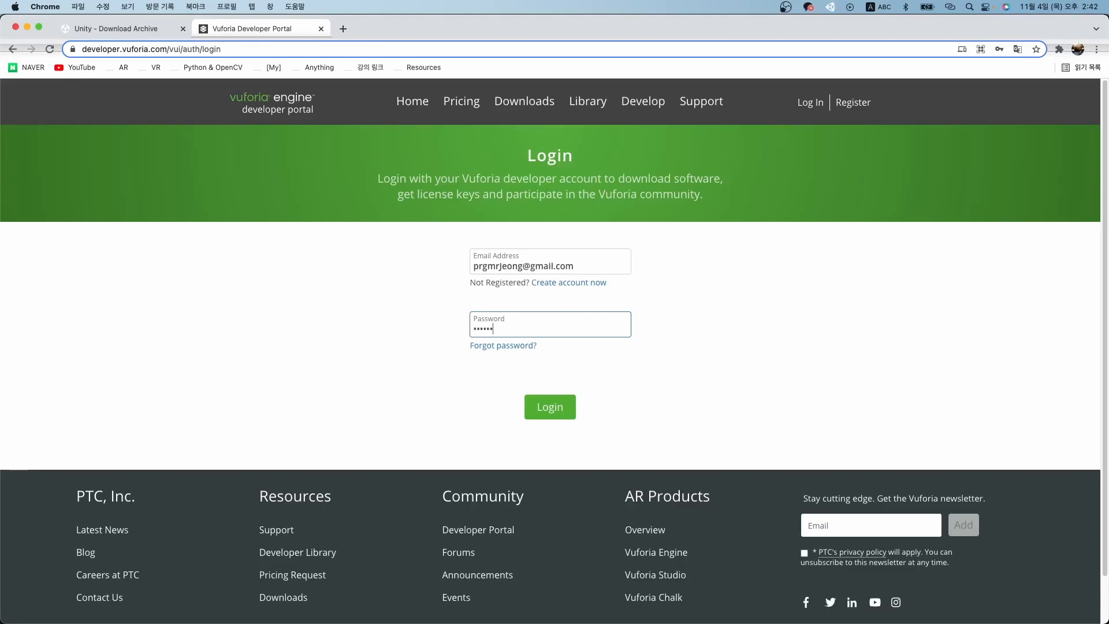
key(BackSpace)
key(Return)
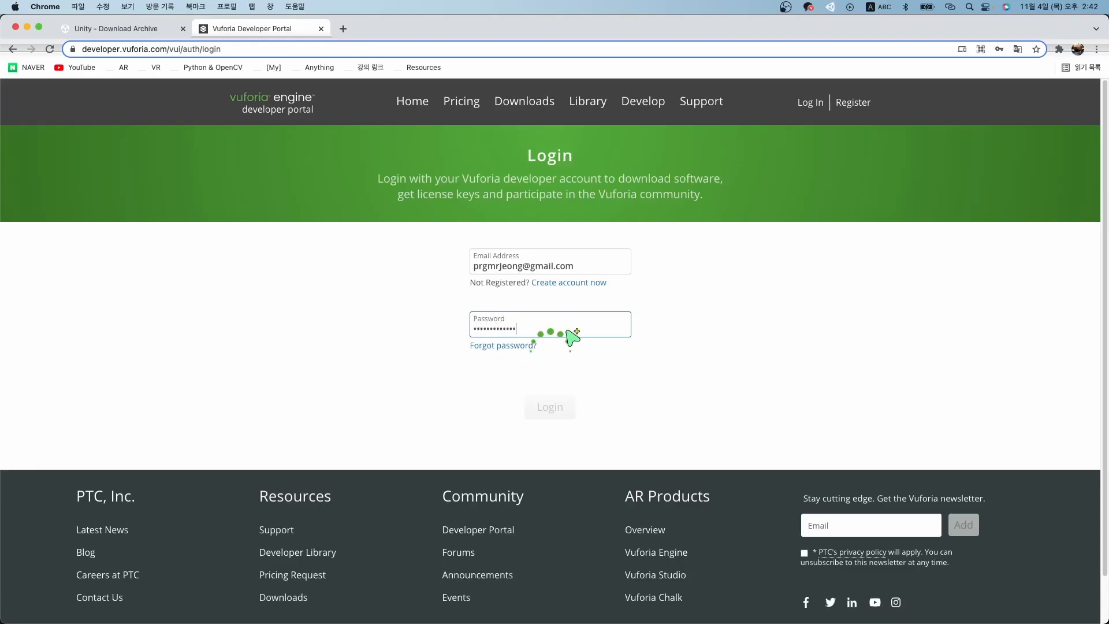
key(Return)
key(super+a)
key(BackSpace)
text(•••••••••••)
key(Return)
key(Return)
key(super+a)
key(BackSpace)
text(••)
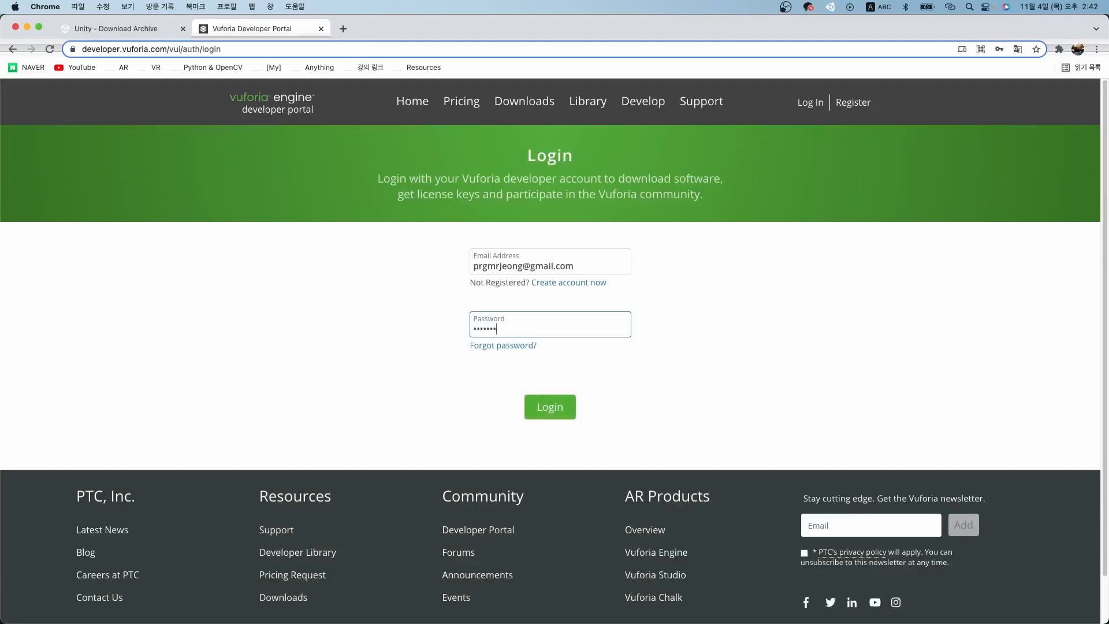
text(•••••••••••)
key(Return)
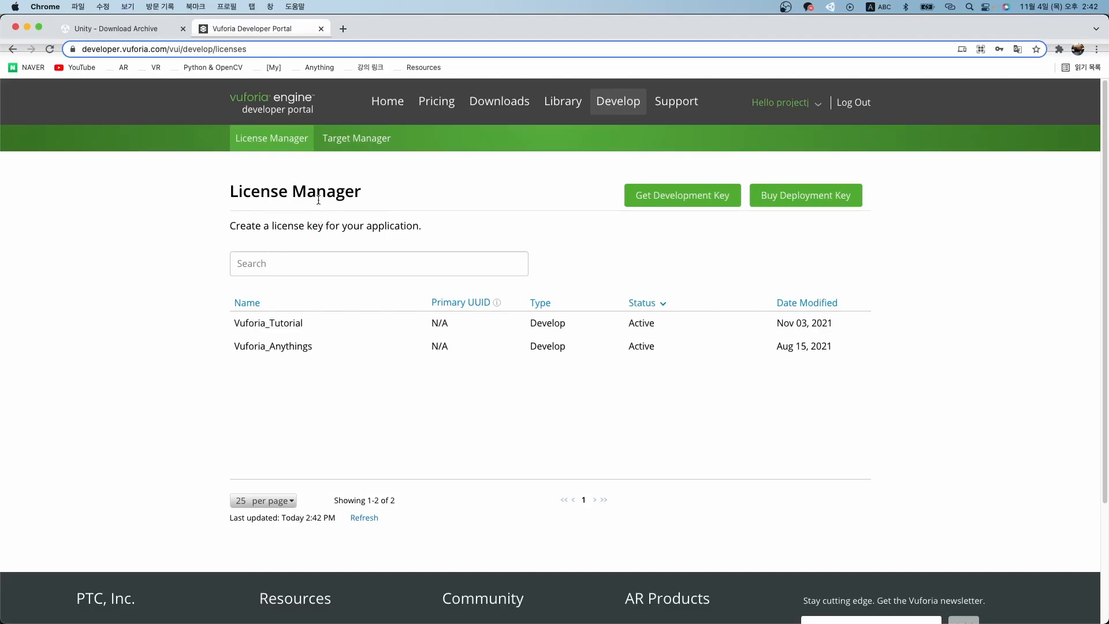
Delete the Vuforia_Tutorial license key and return to the License Manager list.
right_click(308, 328)
click(300, 323)
click(300, 324)
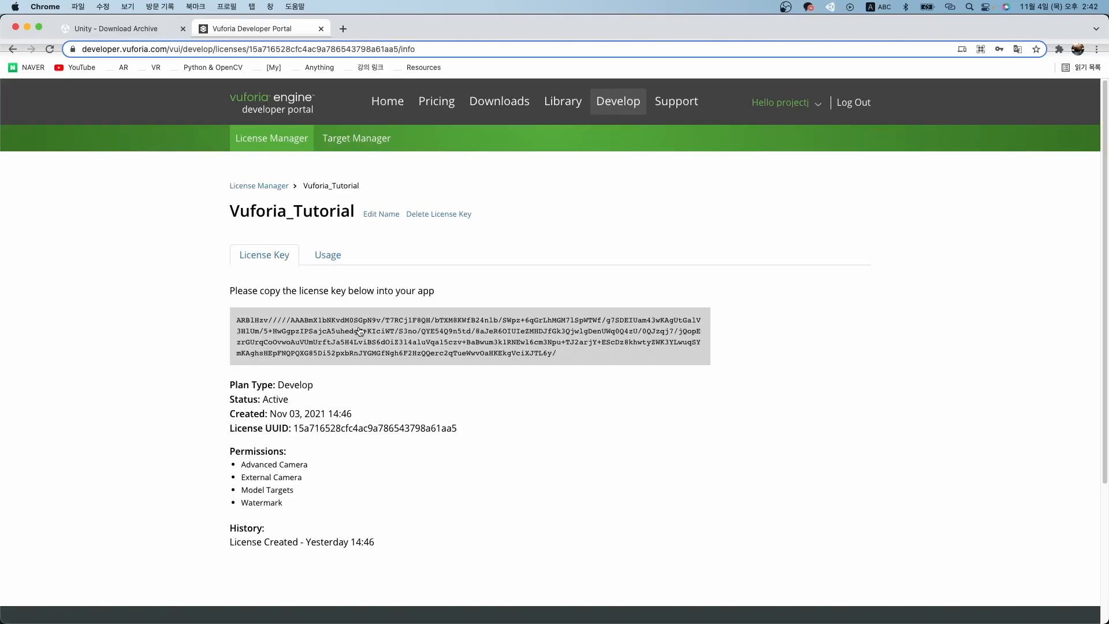
scroll(360, 331, down, 4)
scroll(360, 331, up, 4)
click(413, 221)
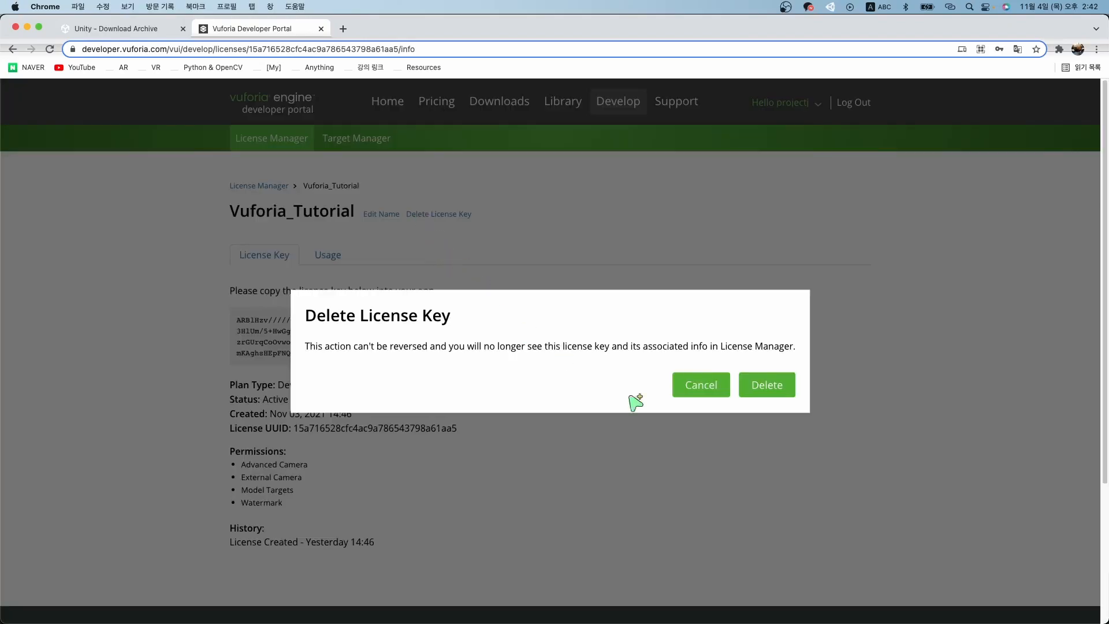
click(768, 384)
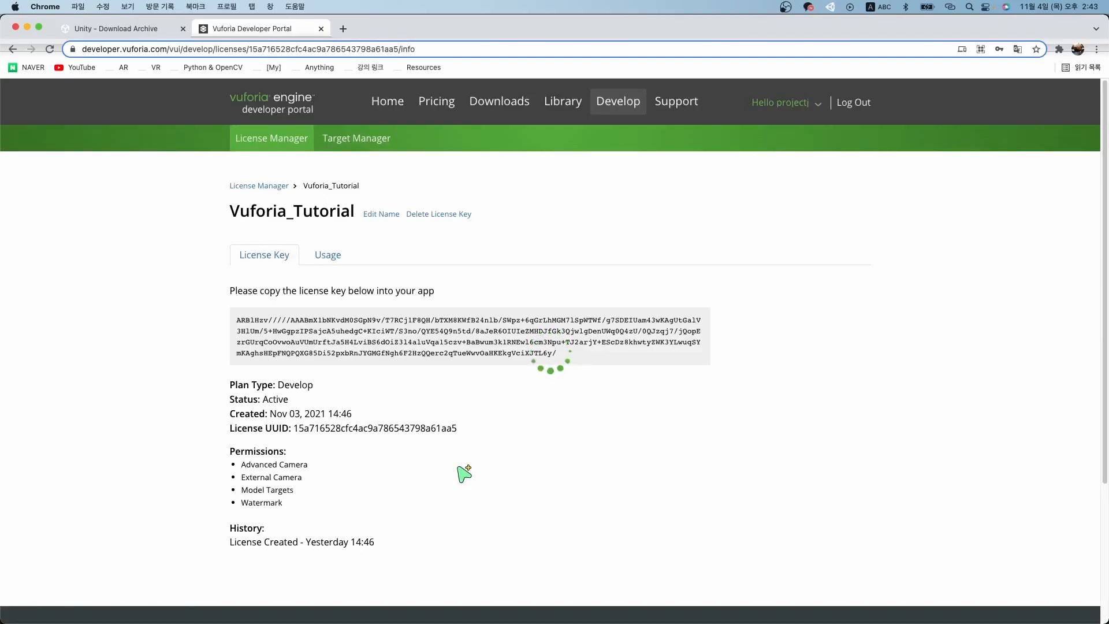
click(268, 186)
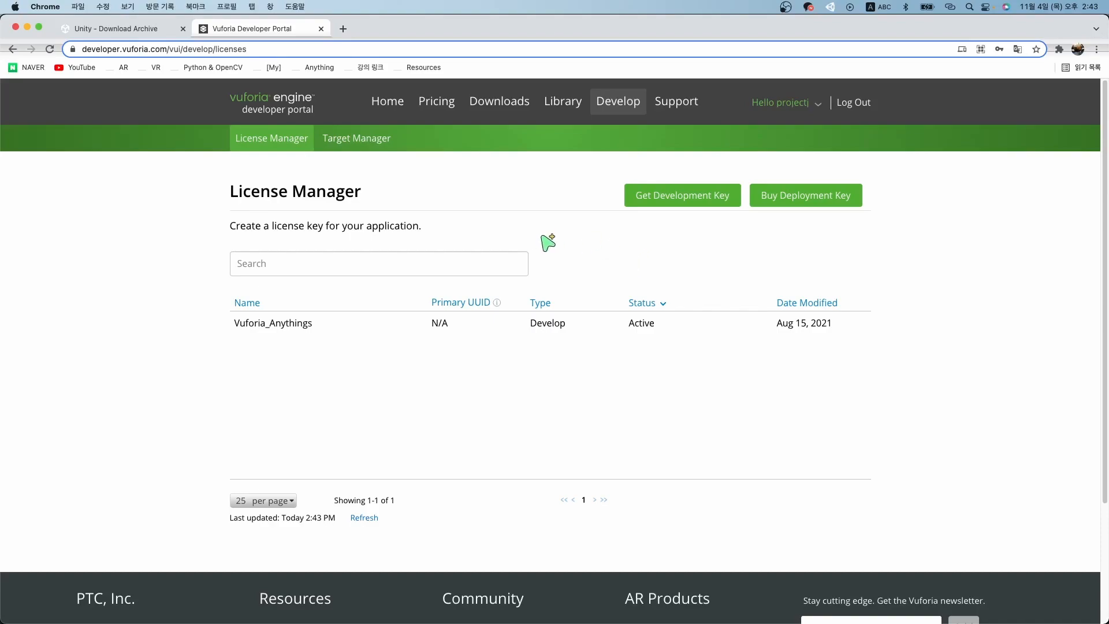
Create a development license named Vuforia_Tutorial 1, accepting the terms.
click(698, 198)
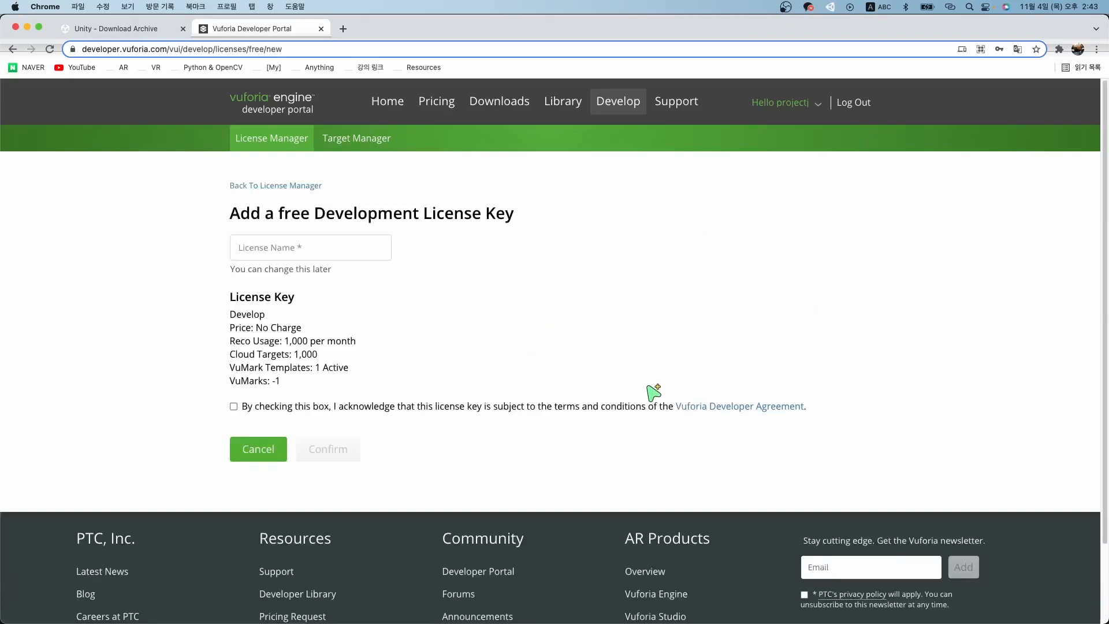
click(356, 253)
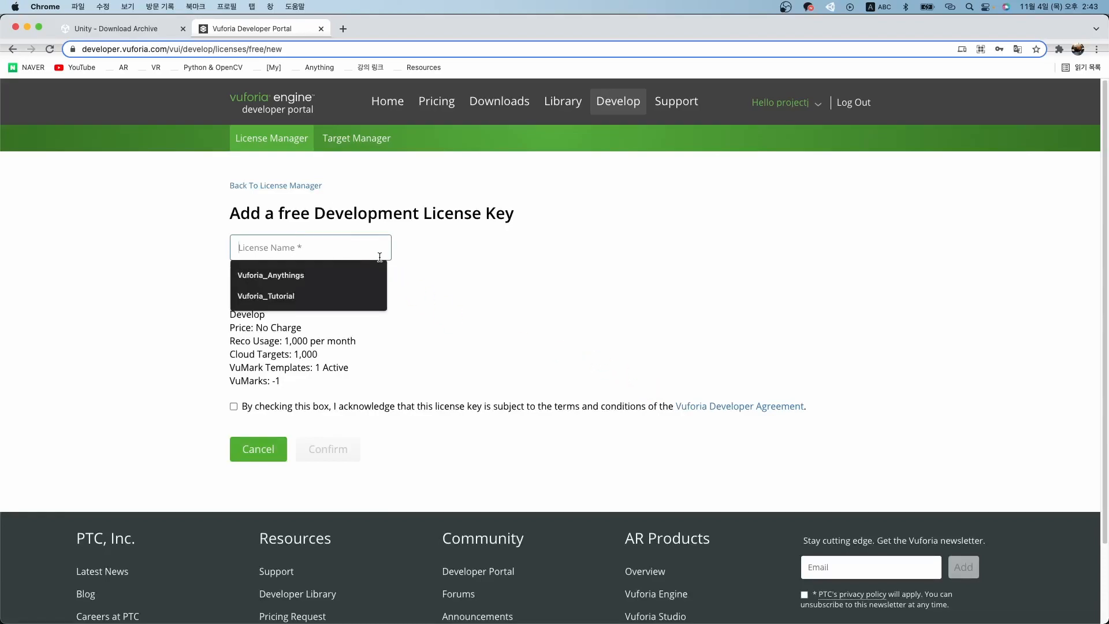
text(Vuforia)
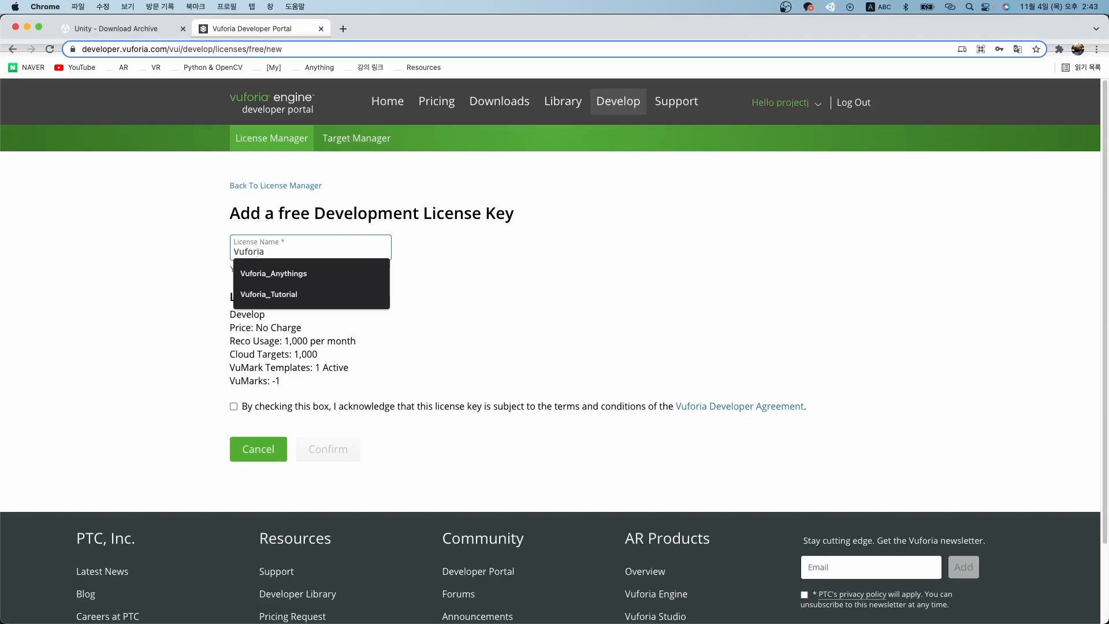
text(_Tutorial)
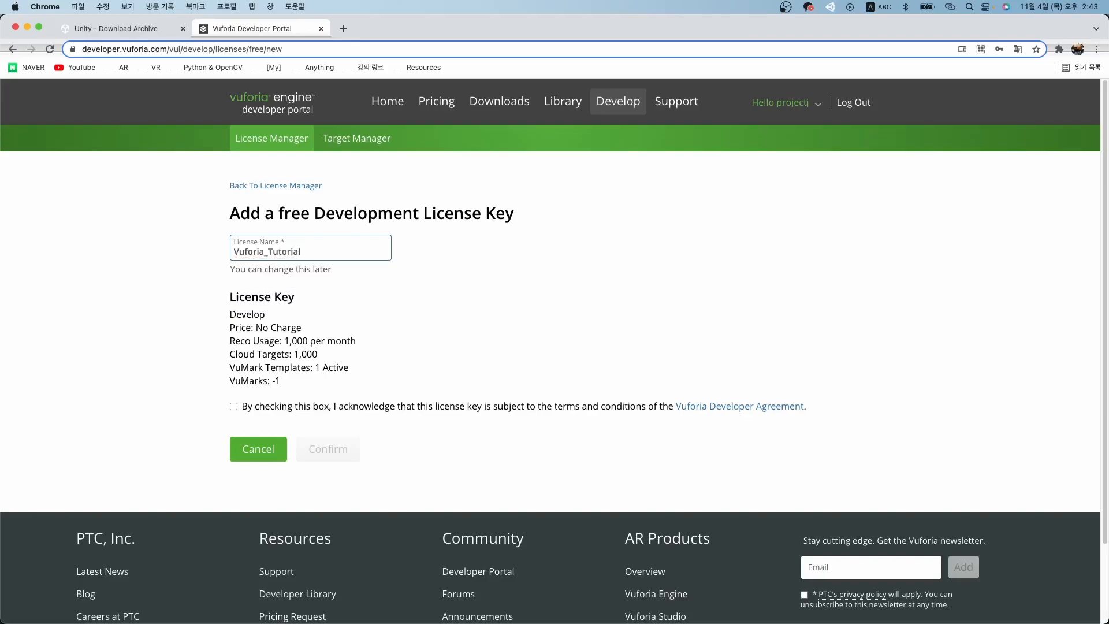
key(BackSpace)
text(utorial)
click(441, 346)
click(243, 407)
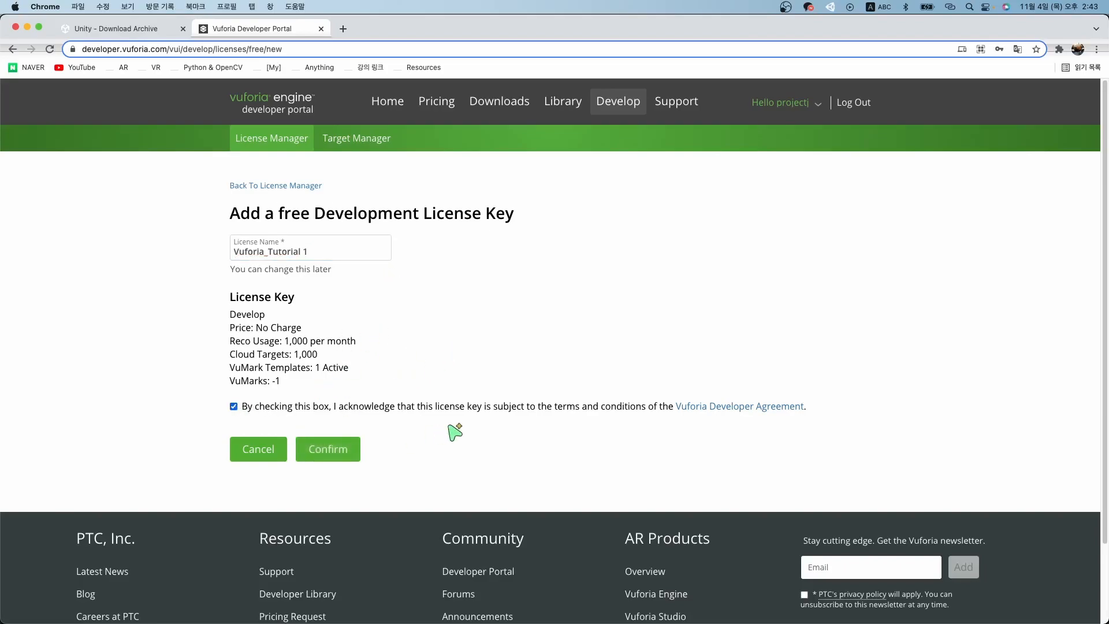
click(329, 456)
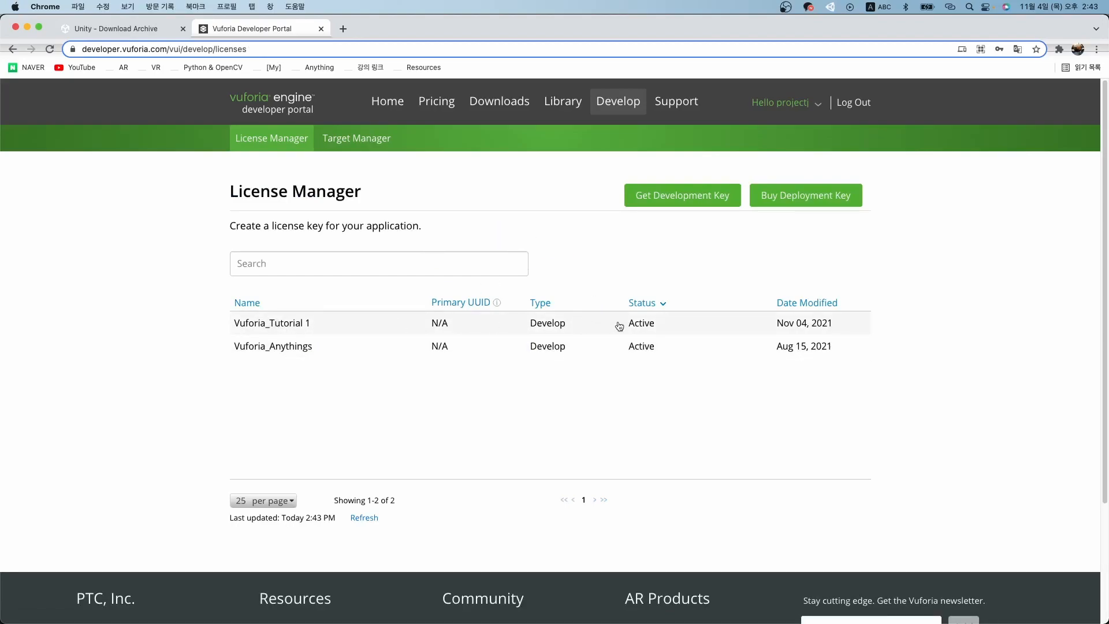
Open the Vuforia_Tutorial 1 license and copy its key to the clipboard.
click(279, 328)
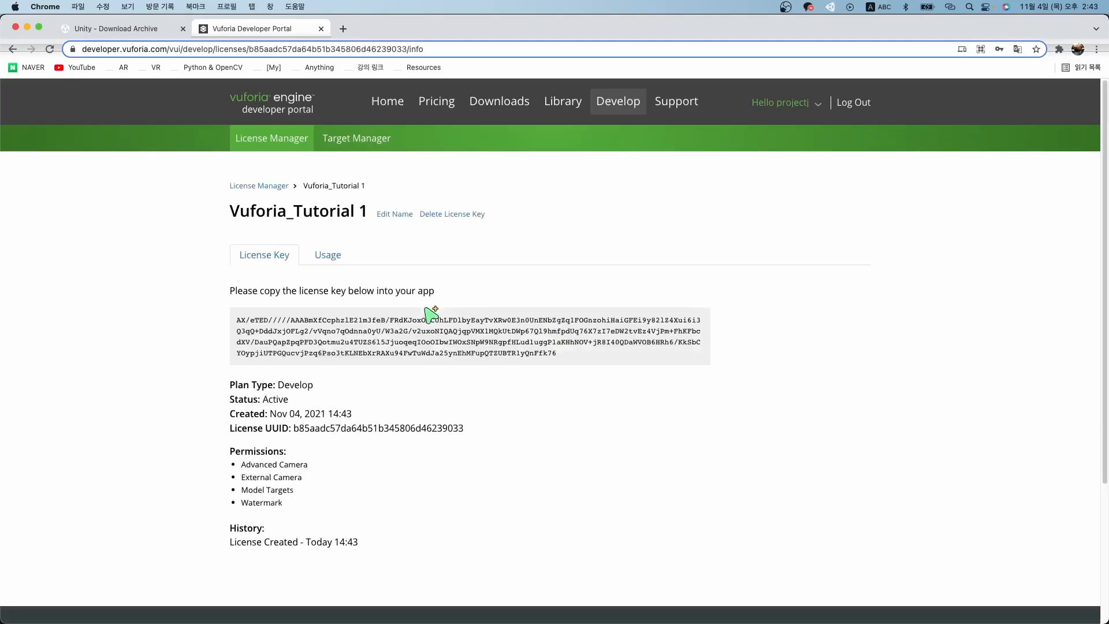
click(587, 341)
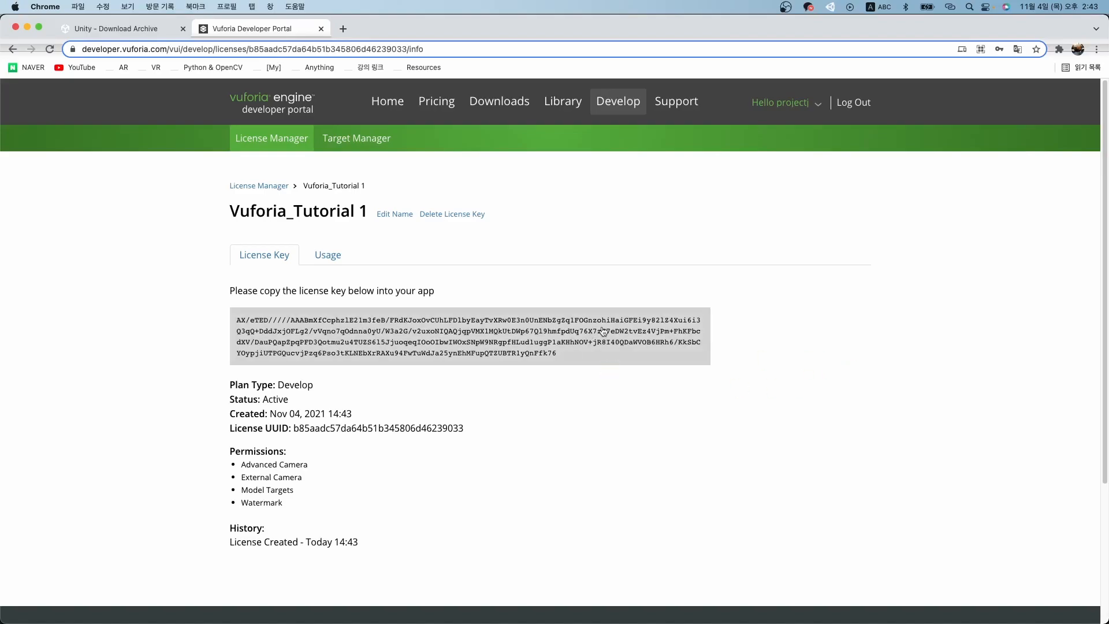
click(604, 331)
click(617, 348)
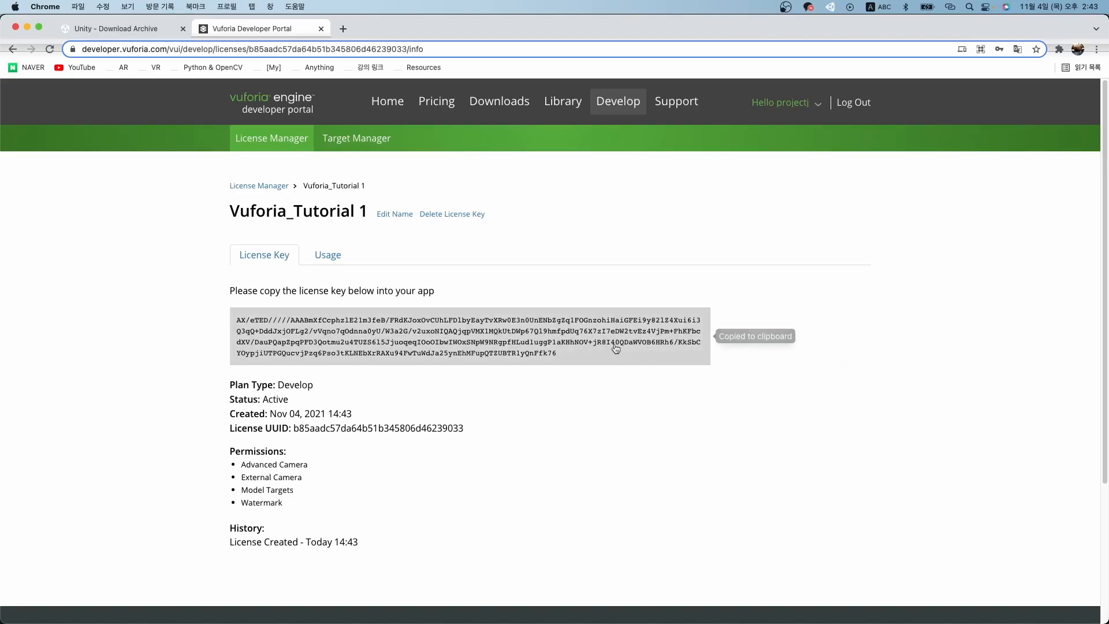
key(ctrl+Up)
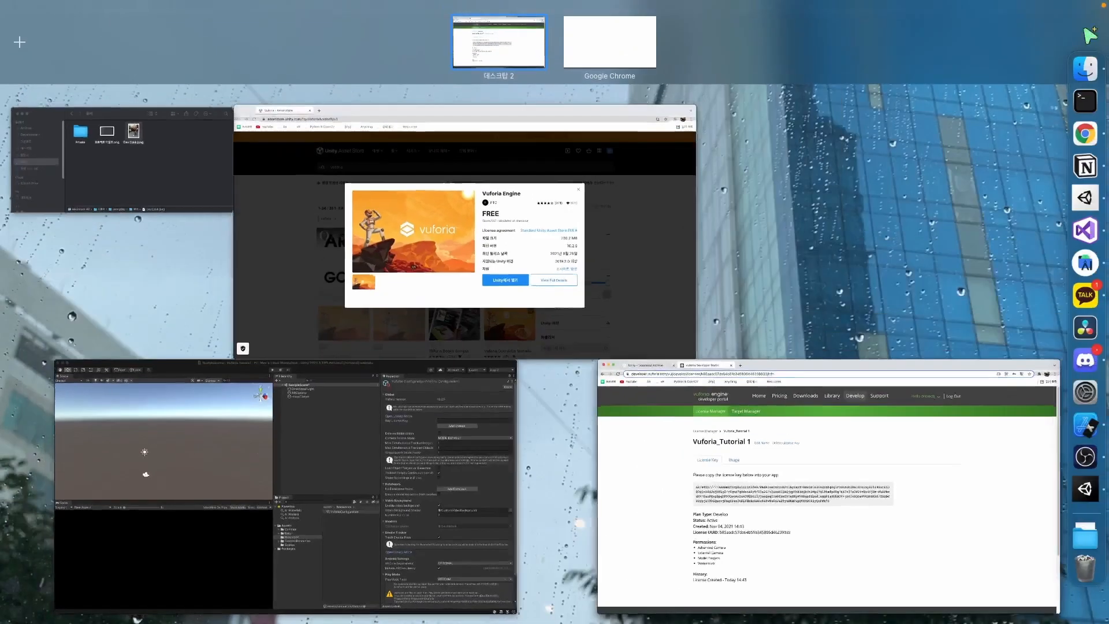
Paste the new license key into VuforiaConfiguration's App License Key field in Unity.
click(306, 478)
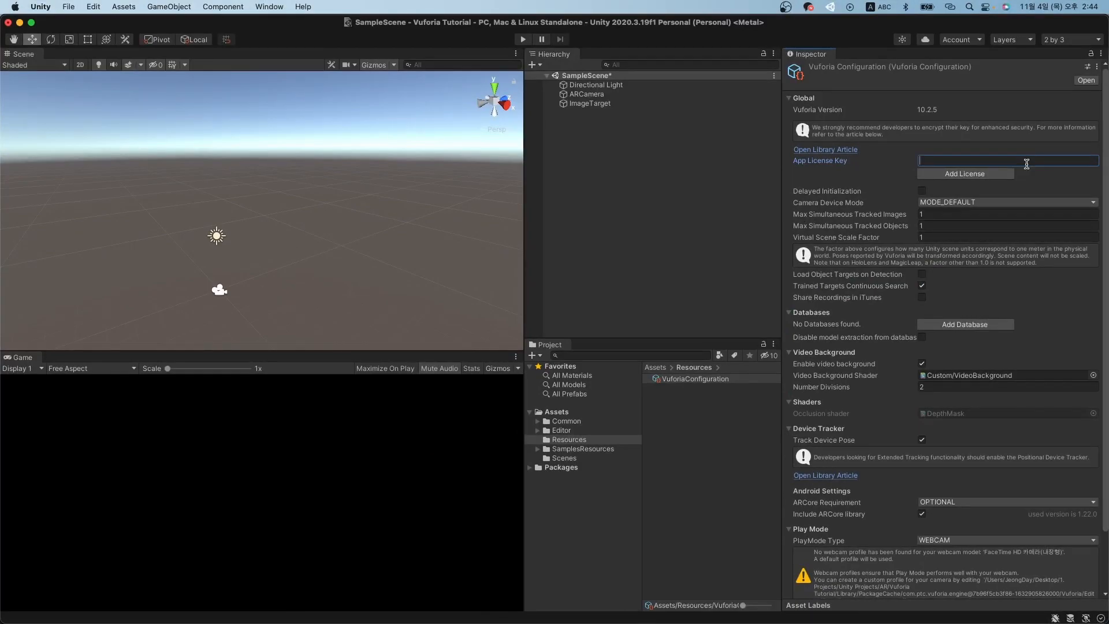
key(super+v)
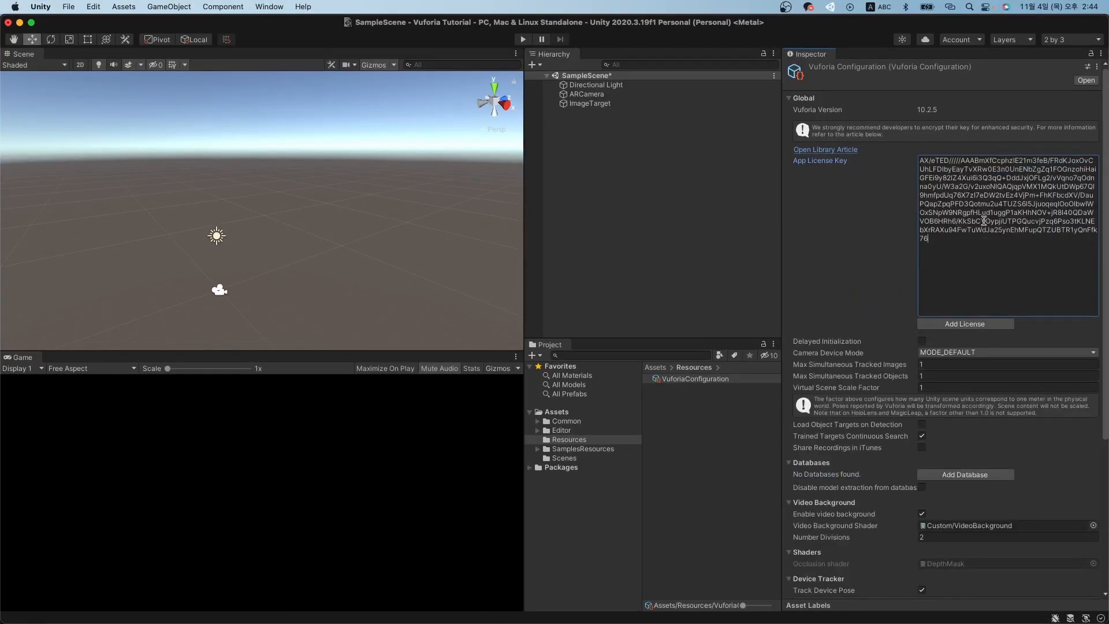
click(603, 103)
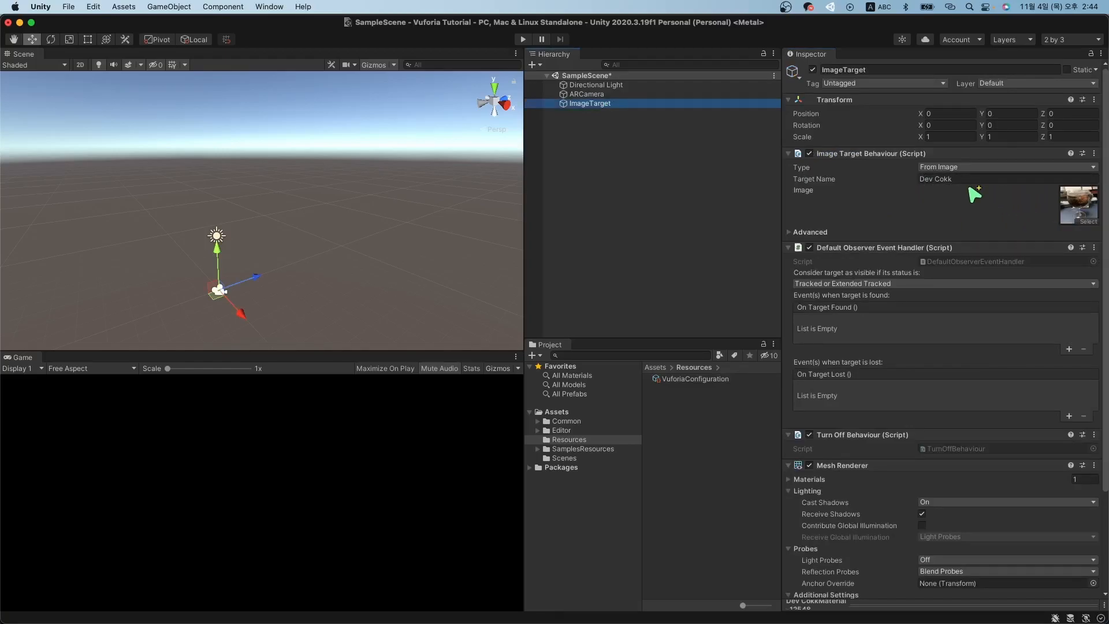
Save SampleScene and locate the ImageTarget's Dev Cokk image in the Project window.
click(599, 179)
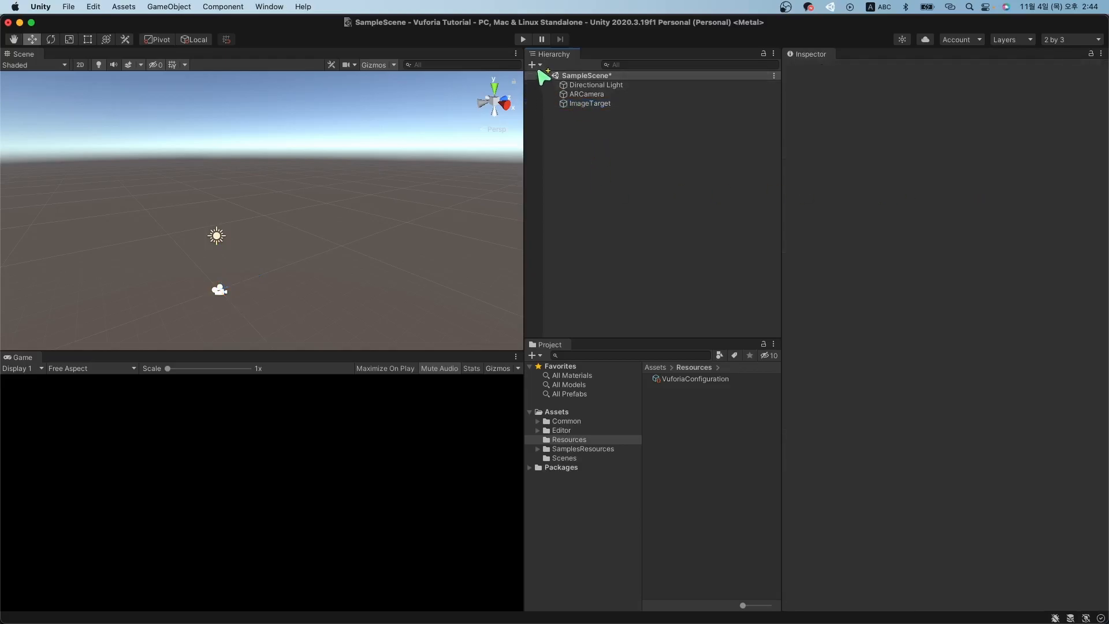
key(super+s)
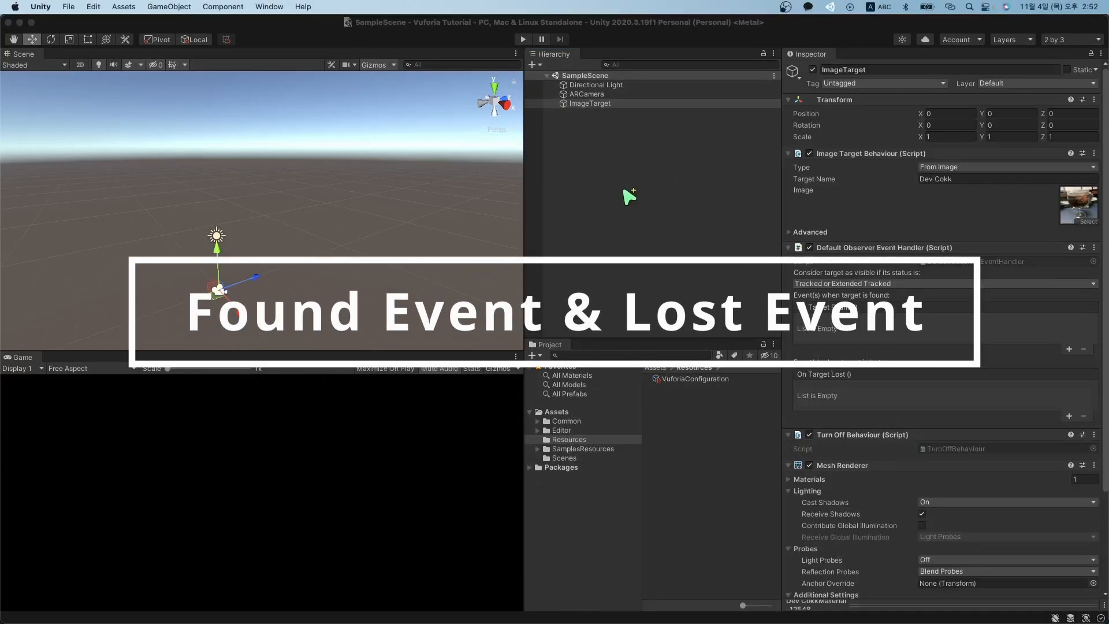
click(620, 199)
click(636, 104)
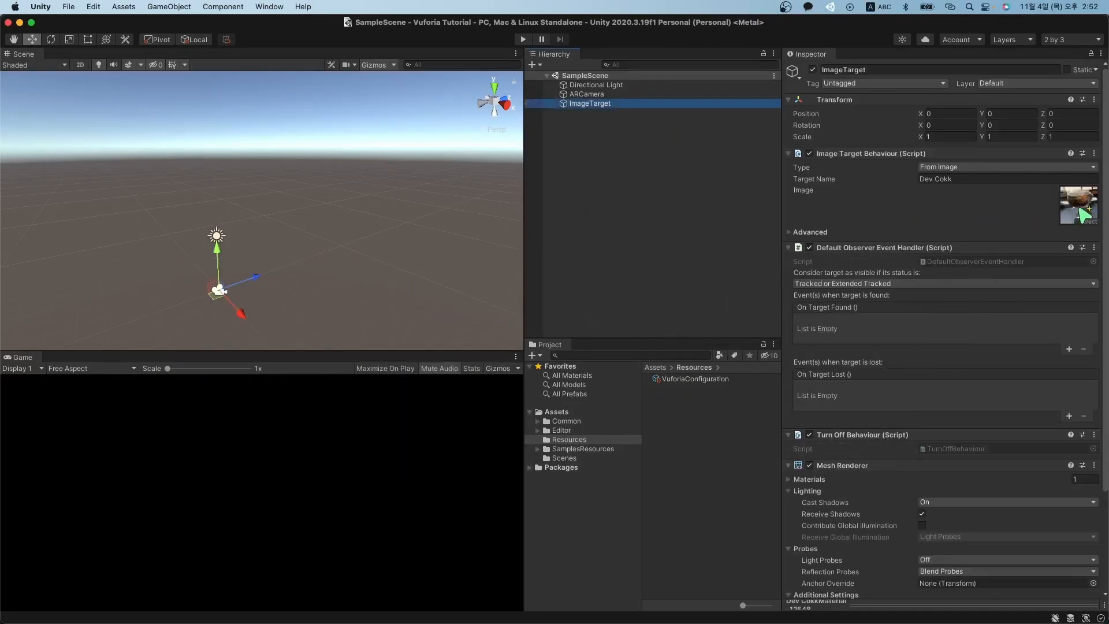
click(1079, 210)
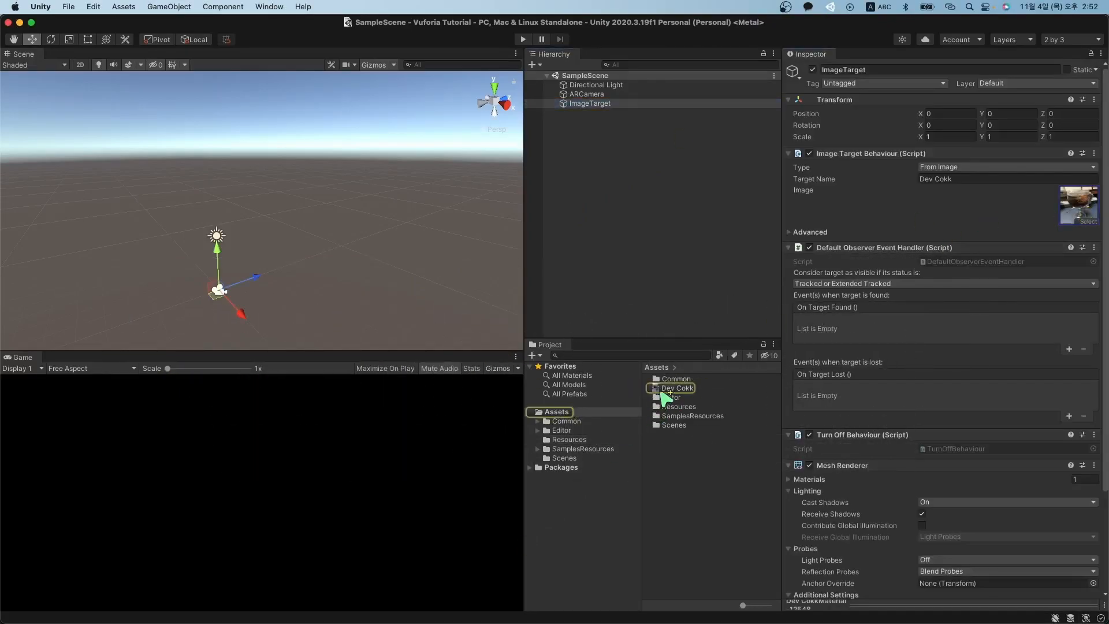
drag(662, 393, 612, 102)
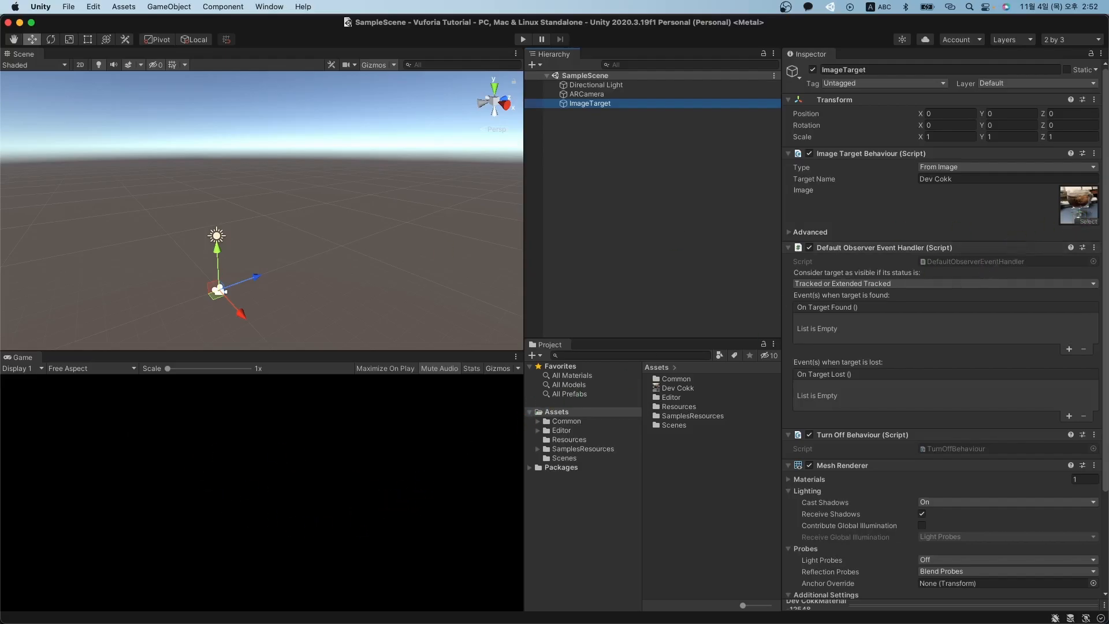
Open Dev Cokk.jpeg in Preview, shrink its window and move it aside.
double_click(1079, 206)
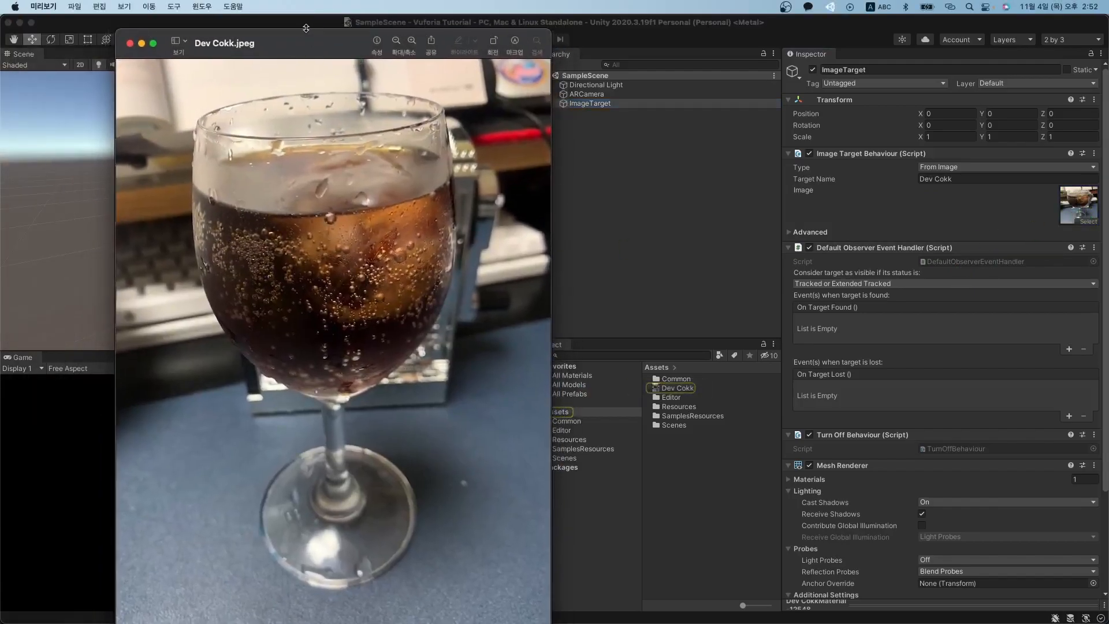
drag(306, 29, 315, 97)
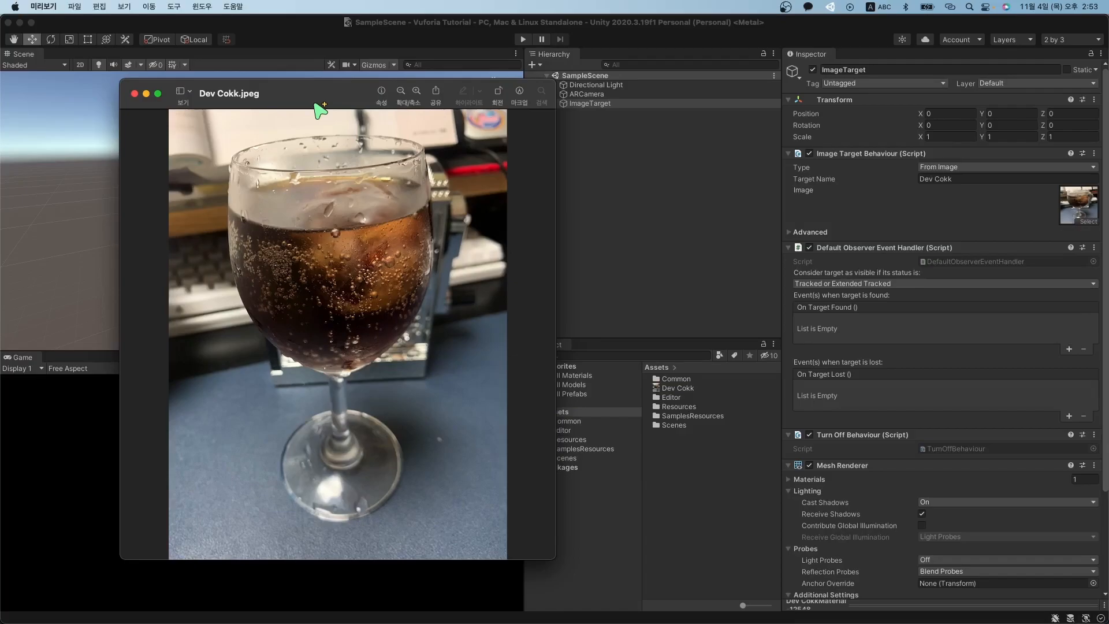
drag(316, 104, 0, 130)
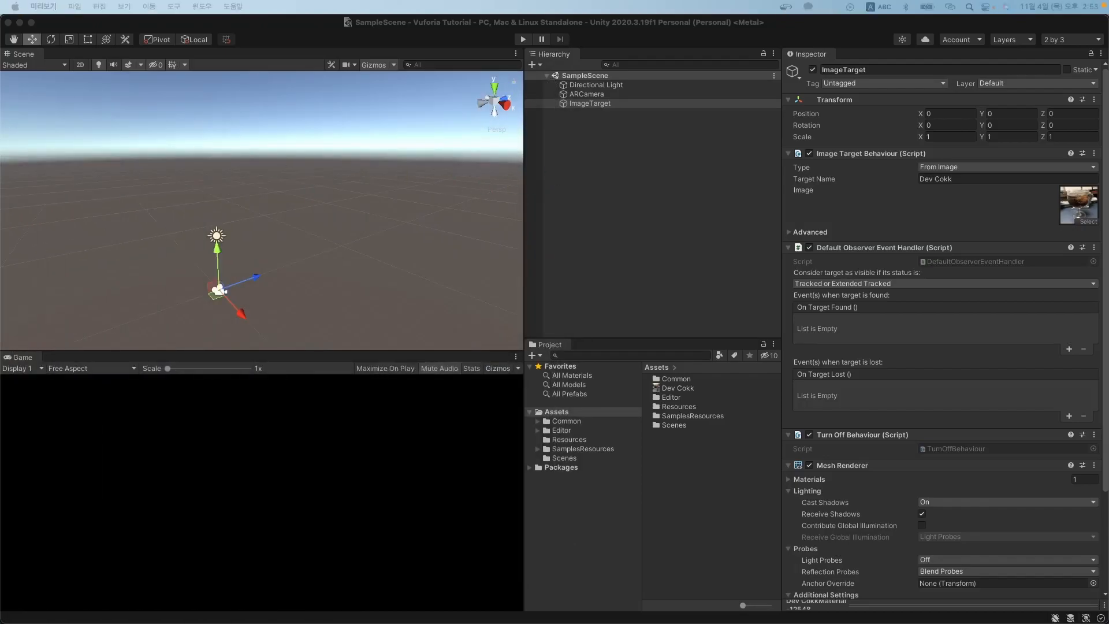
click(658, 147)
click(607, 96)
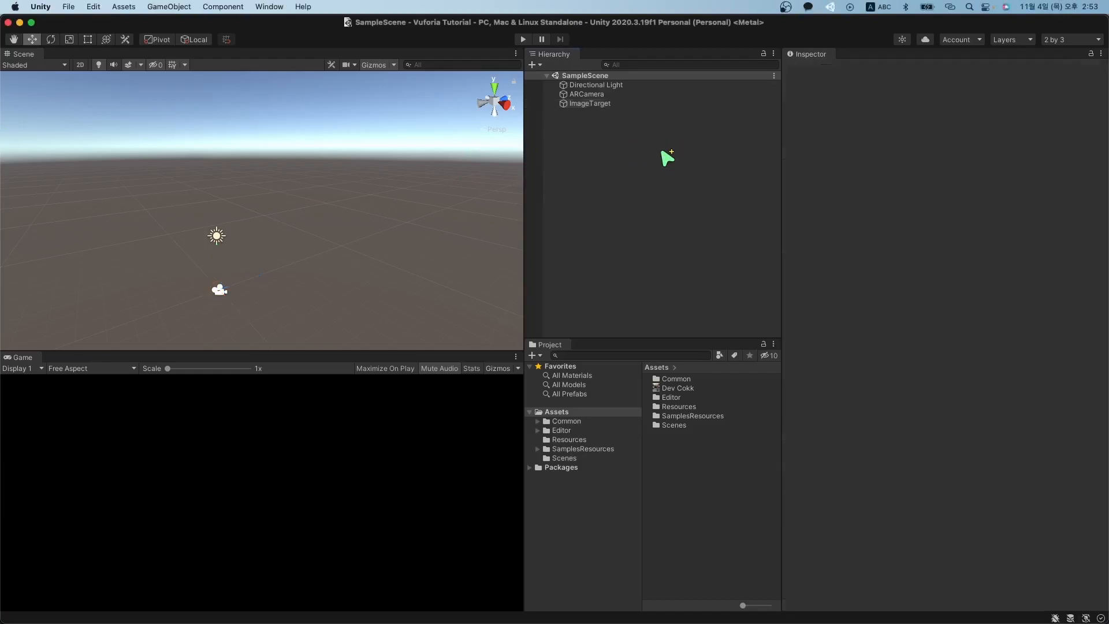
click(605, 104)
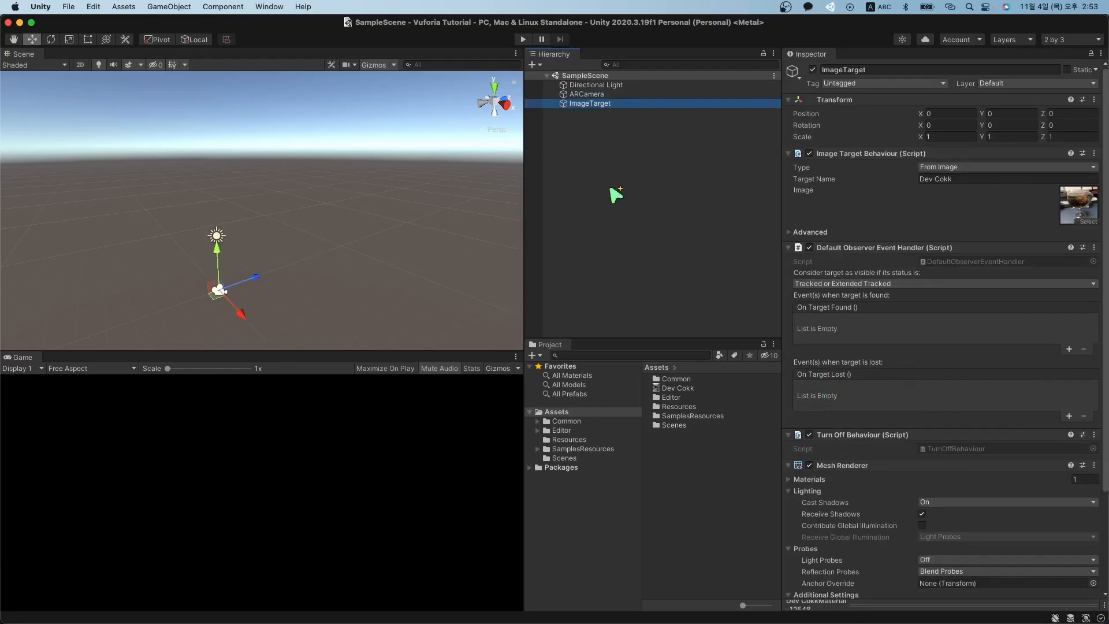
click(613, 93)
click(615, 103)
click(613, 94)
click(614, 103)
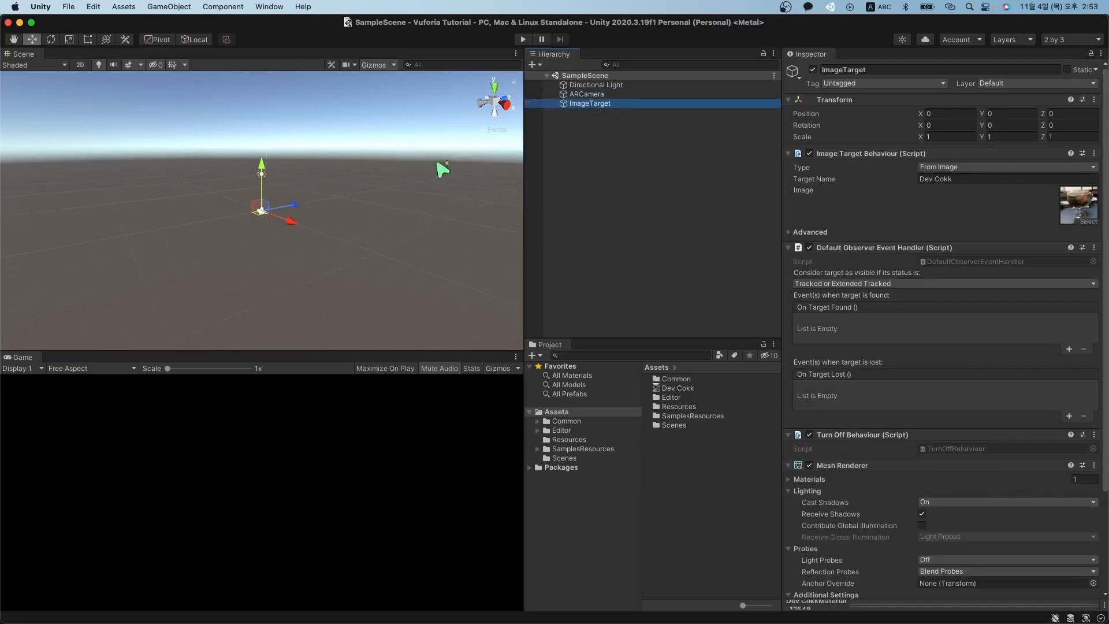
scroll(272, 218, up, 10)
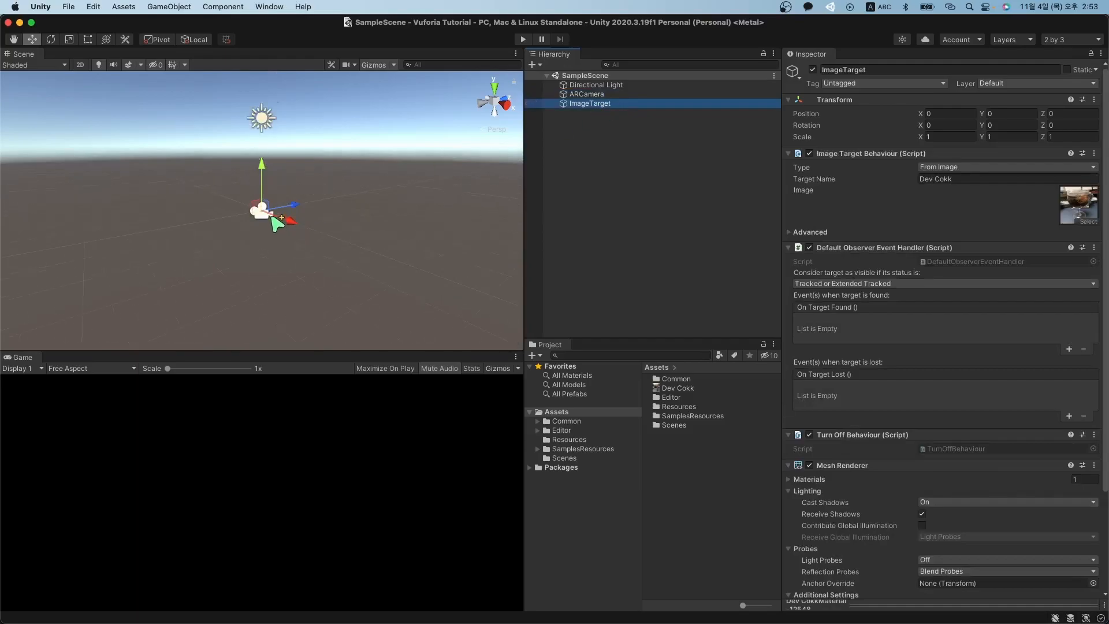
scroll(278, 224, up, 2)
scroll(277, 223, down, 1)
scroll(277, 223, up, 1)
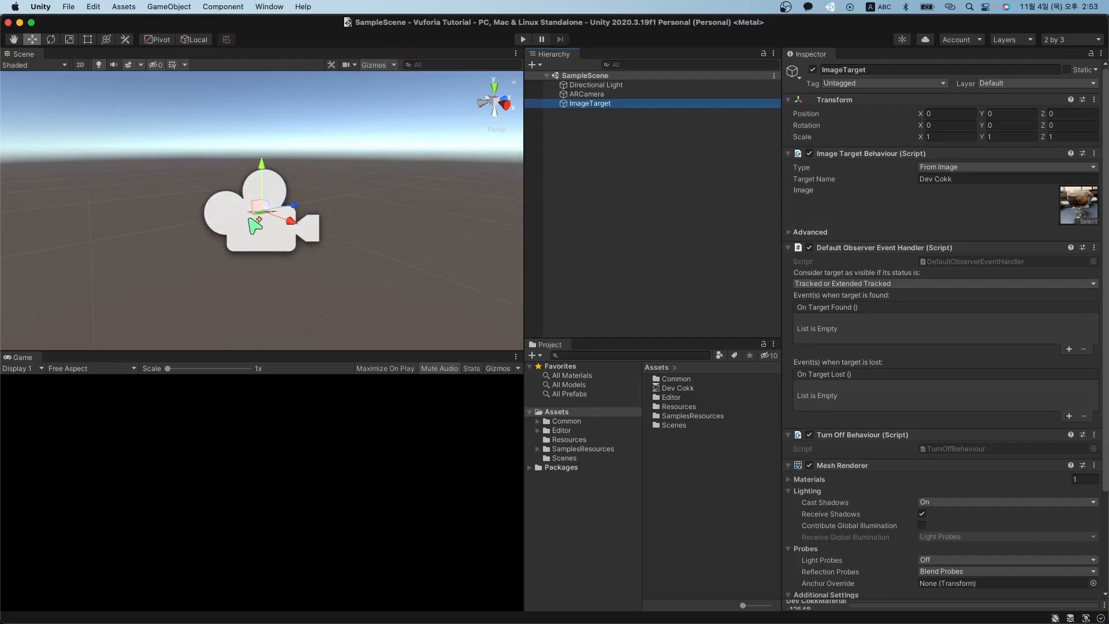
scroll(255, 225, up, 5)
alt+drag(265, 230, 301, 285)
scroll(300, 283, down, 3)
scroll(296, 267, up, 1)
scroll(297, 266, down, 1)
scroll(297, 267, up, 1)
scroll(296, 267, down, 1)
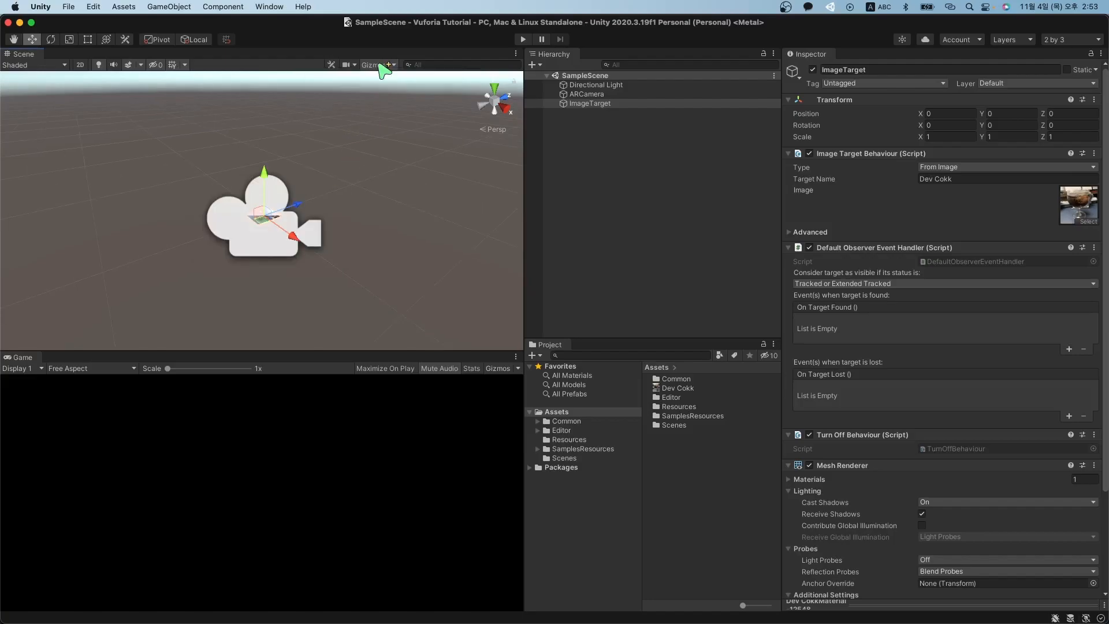
click(371, 65)
click(370, 65)
click(394, 64)
drag(487, 81, 472, 82)
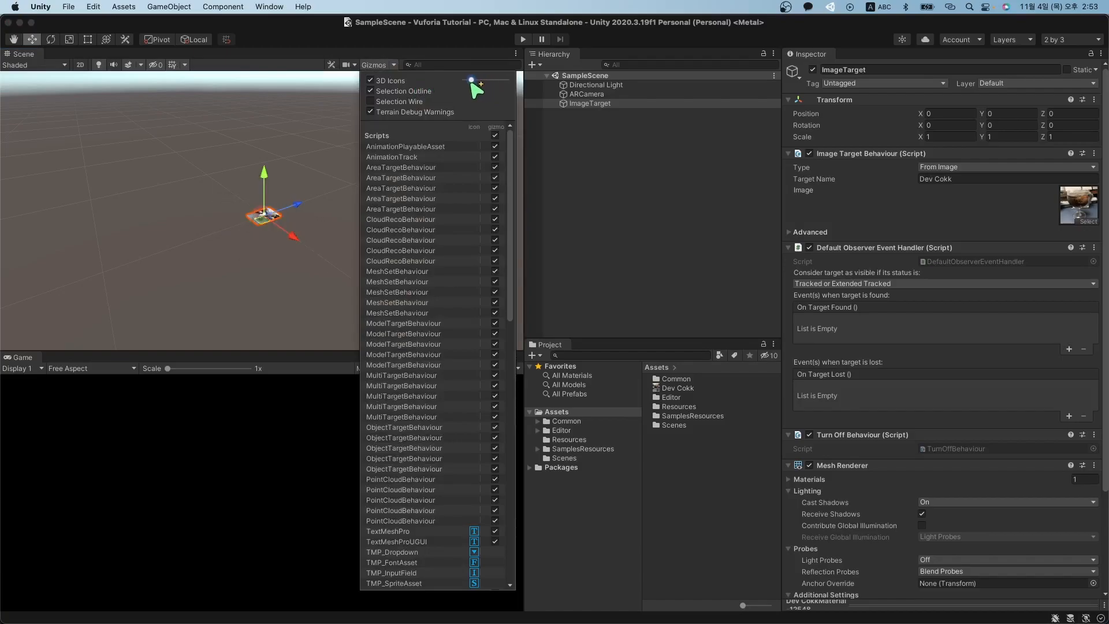
click(393, 66)
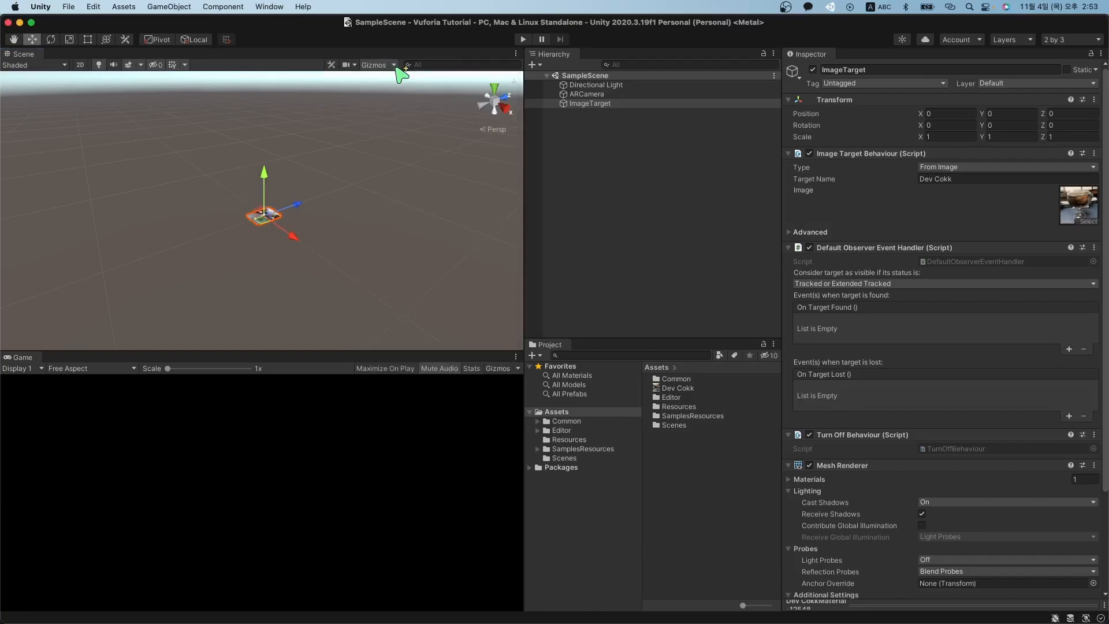
click(394, 65)
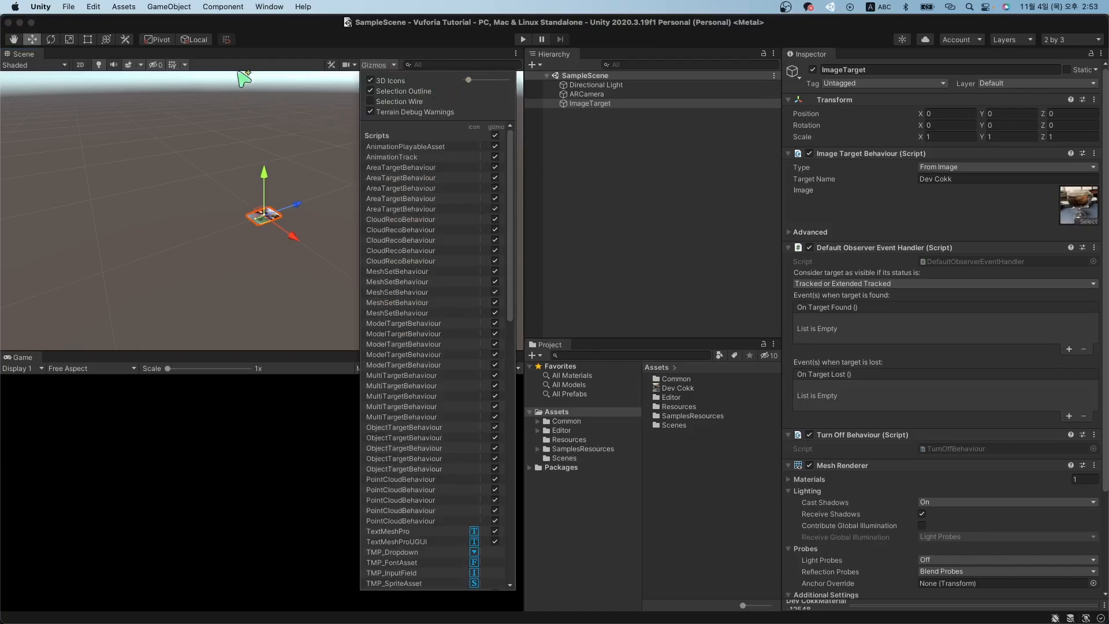
click(347, 38)
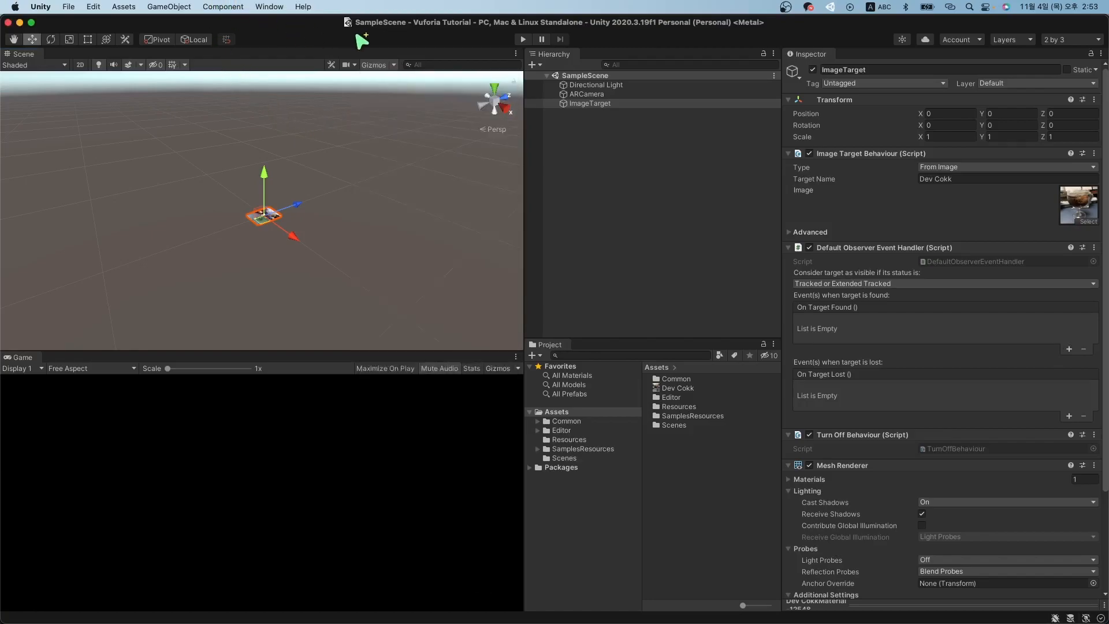
Create a Cube from the Hierarchy's 3D Object menu.
click(624, 109)
click(624, 131)
click(606, 103)
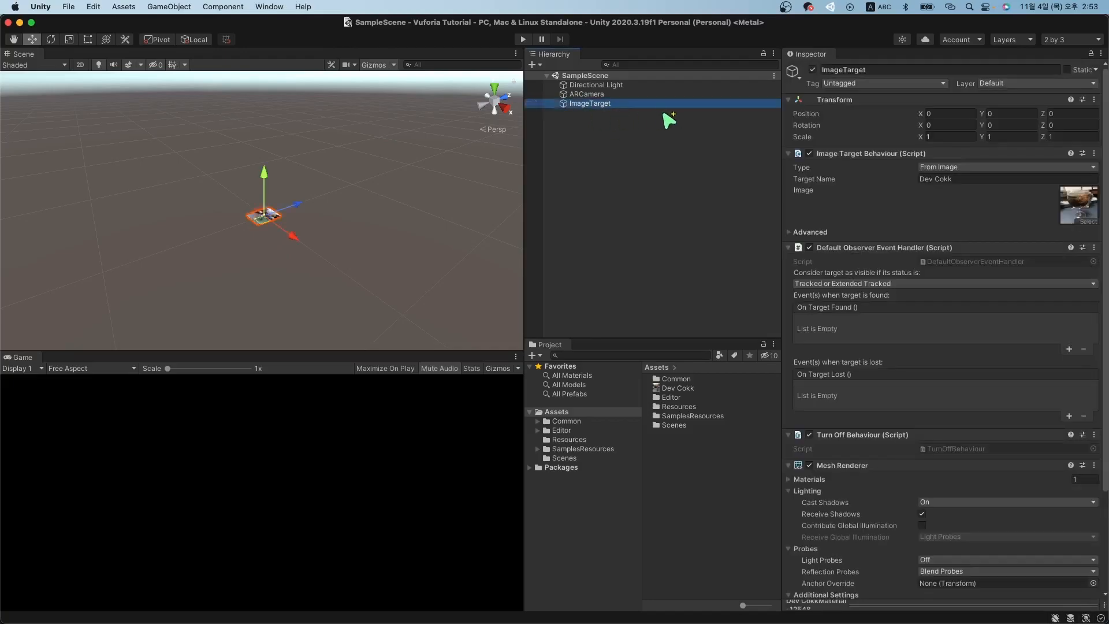
click(532, 64)
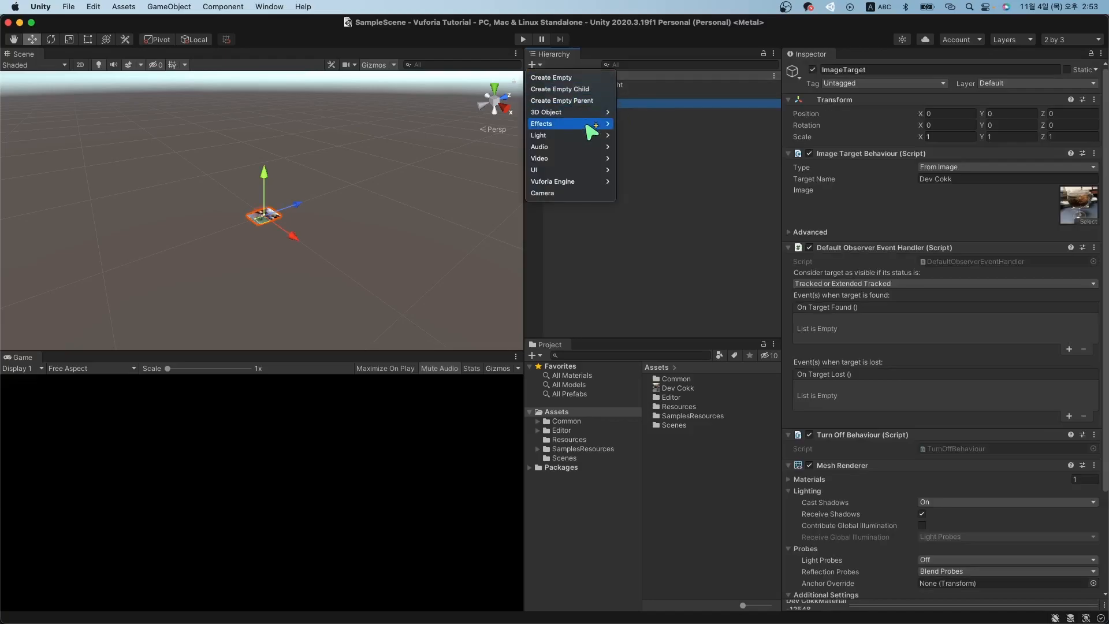
mouse_move(597, 114)
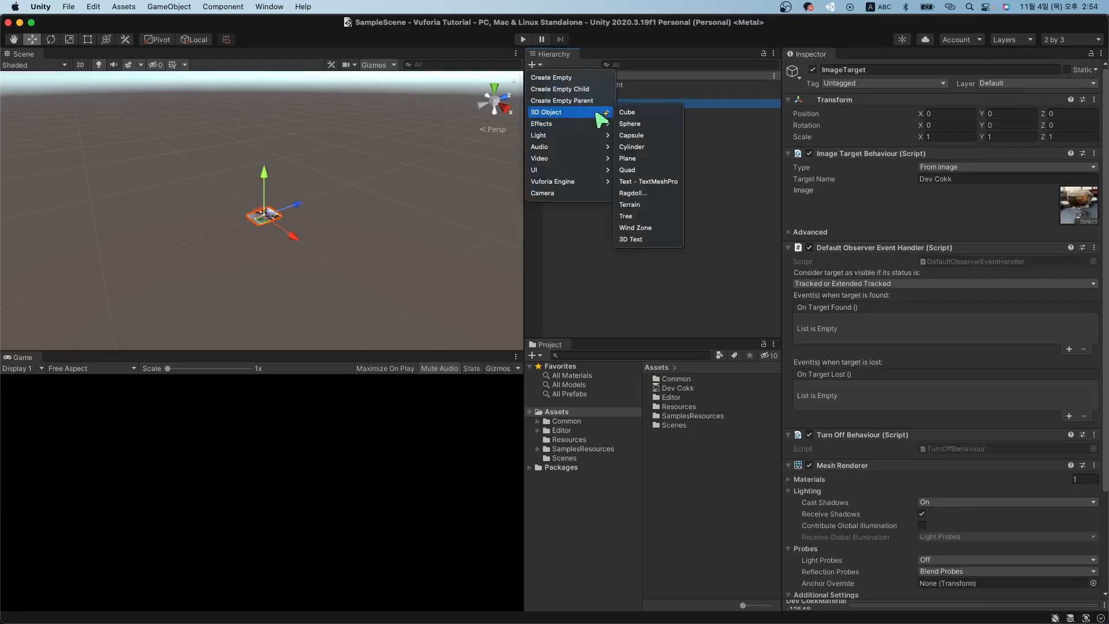
click(652, 114)
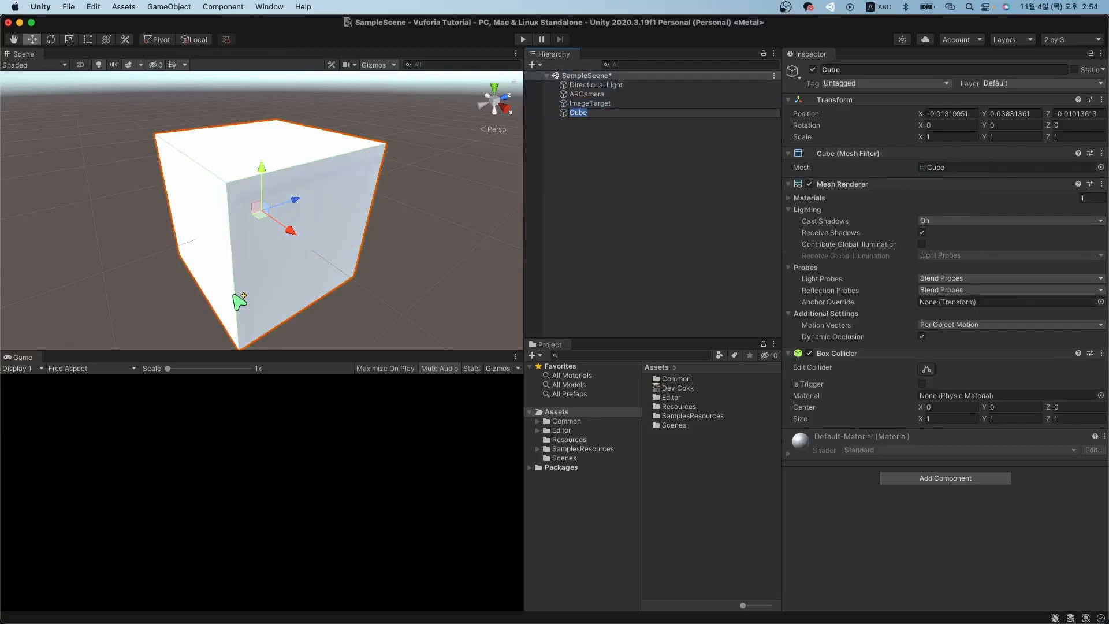
click(566, 152)
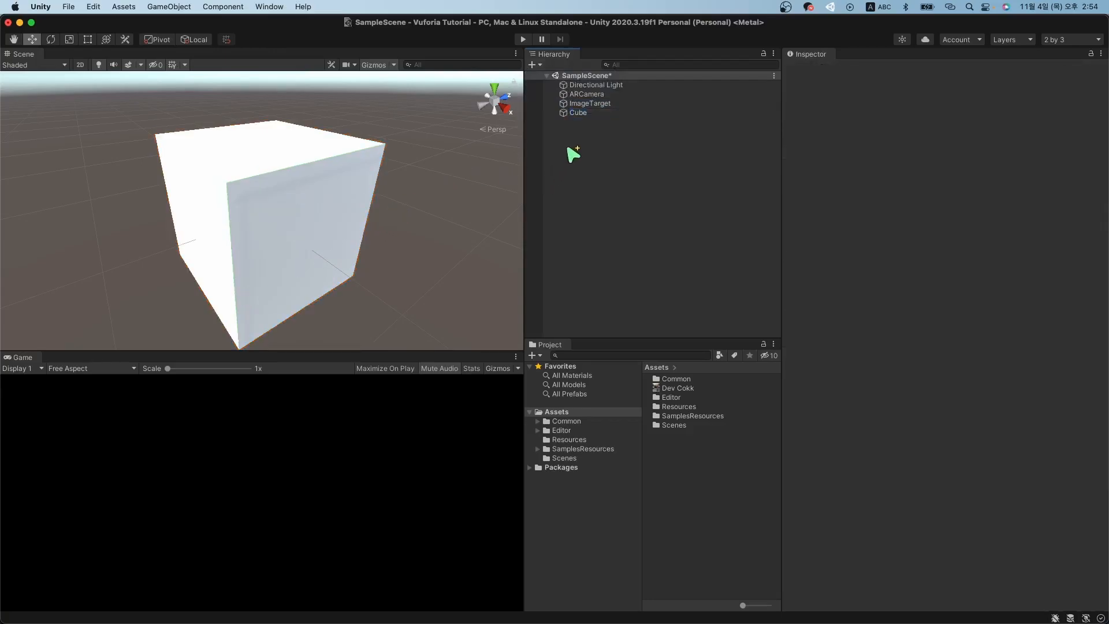
click(578, 113)
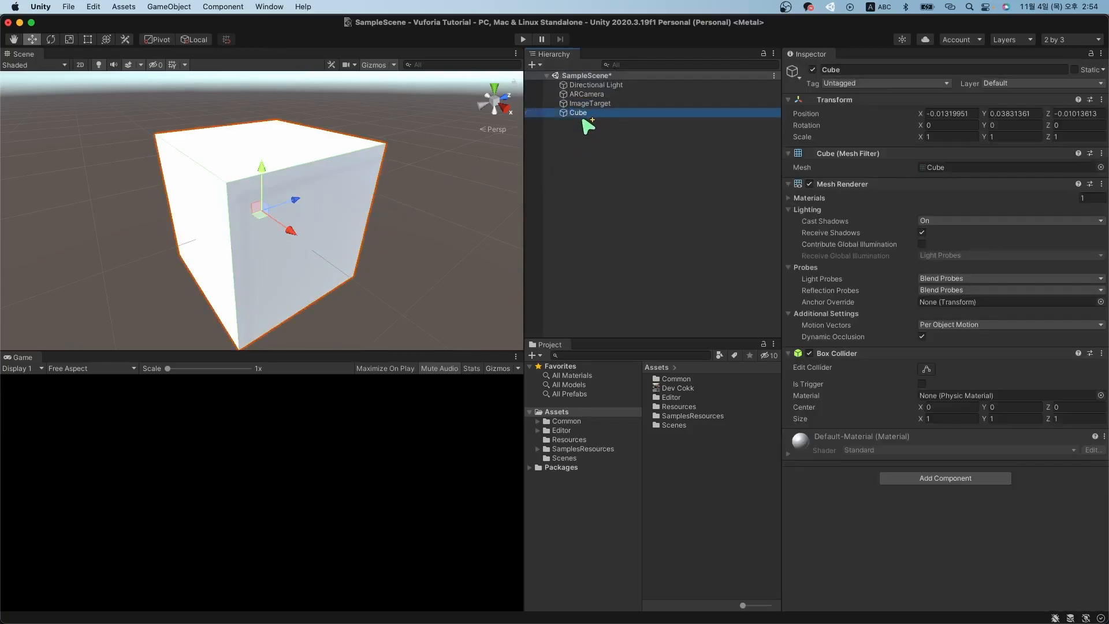
Set the Cube's position to 0, 0, 0.
click(936, 114)
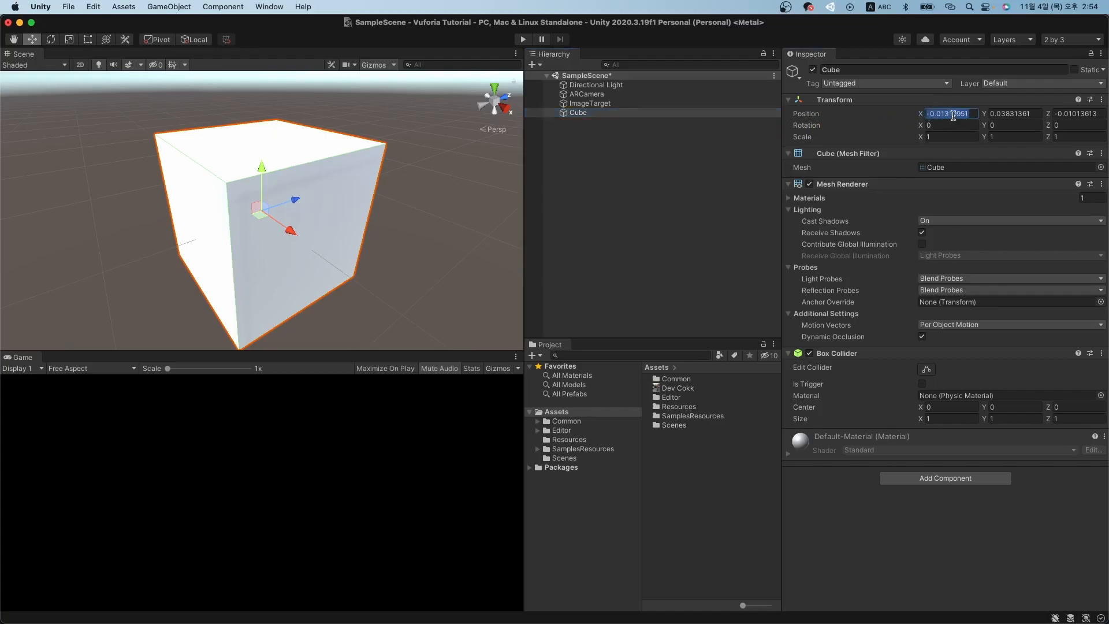
text(0)
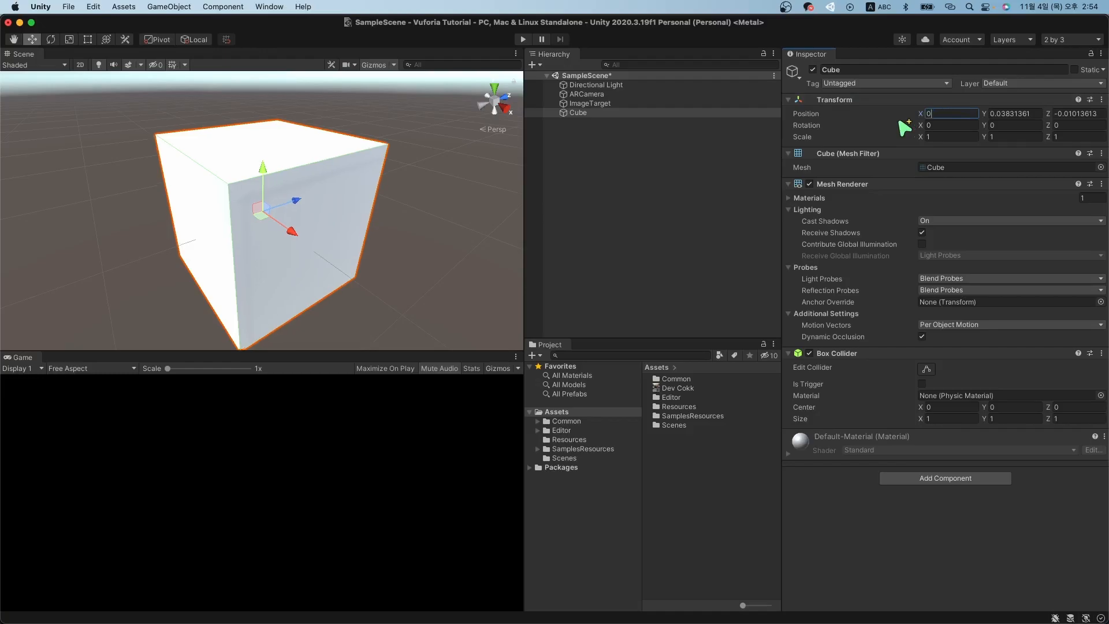
key(Tab)
text(0)
key(Tab)
text(0)
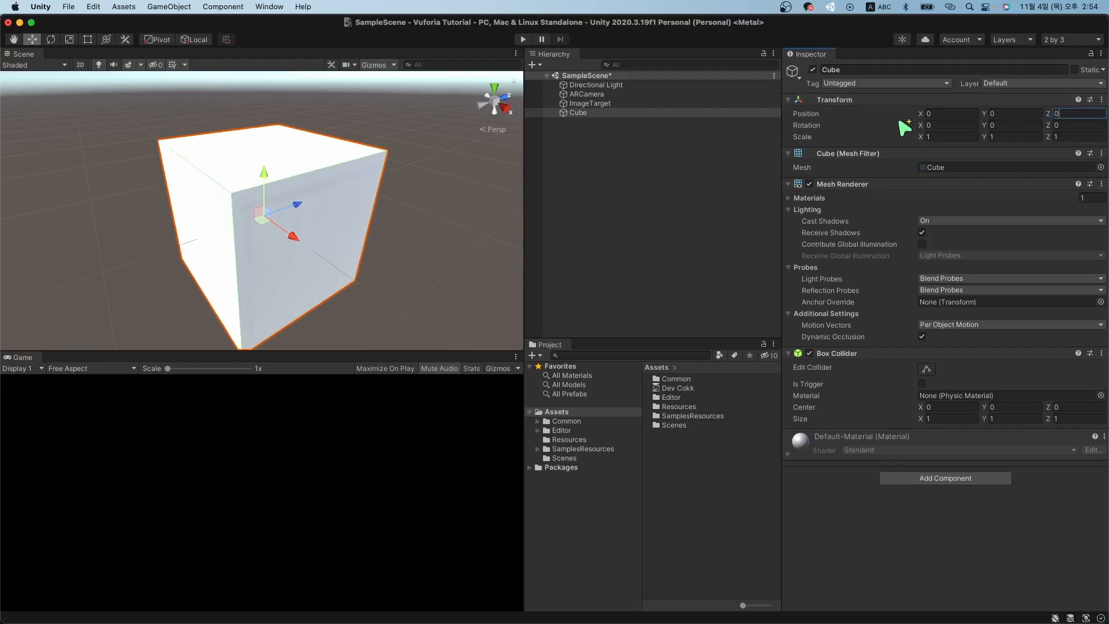
click(612, 115)
Scale the Cube to 0.1 on X, Y and Z.
click(965, 137)
text(0.1)
key(Tab)
text(0.1)
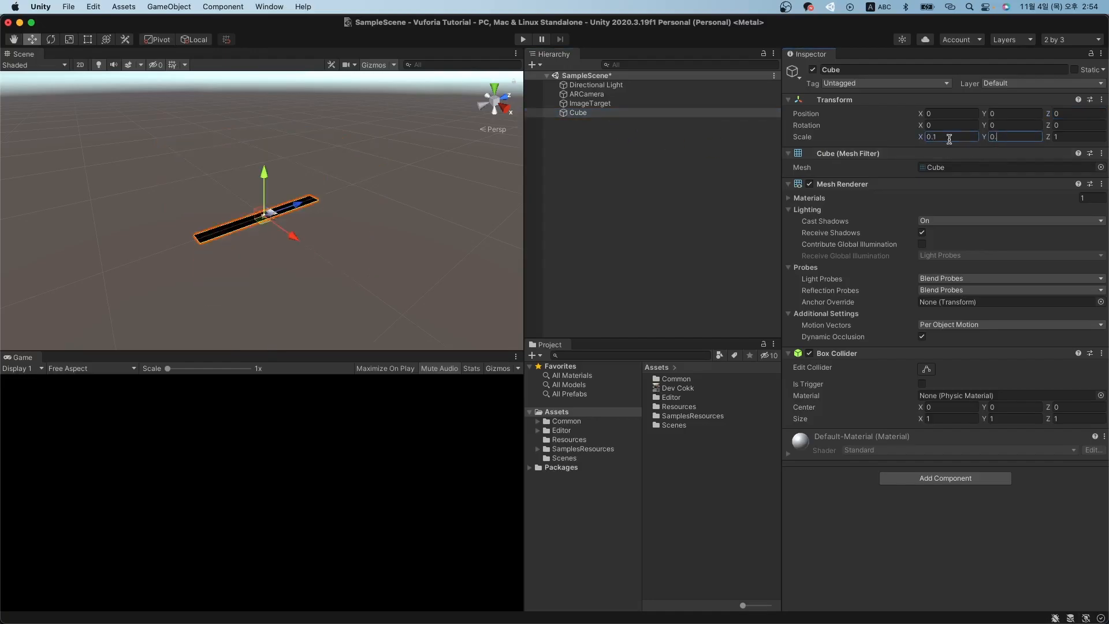
key(Tab)
text(0.1)
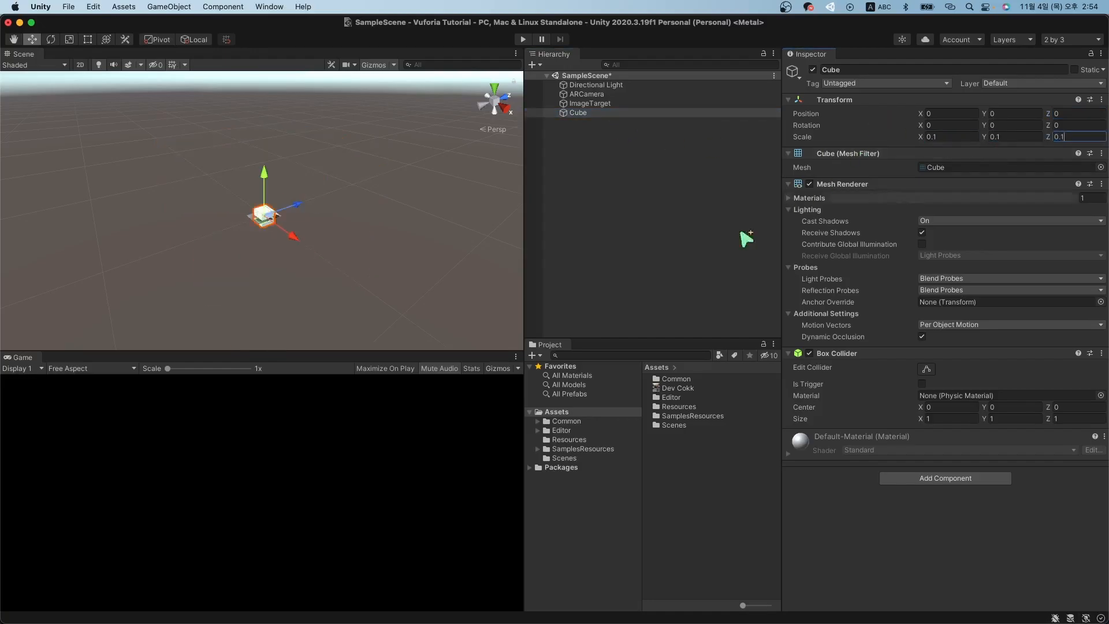
key(w)
right_drag(287, 225, 283, 247)
key(s)
key(w)
key(s)
Raise the Cube's Y position to 0.05.
click(579, 113)
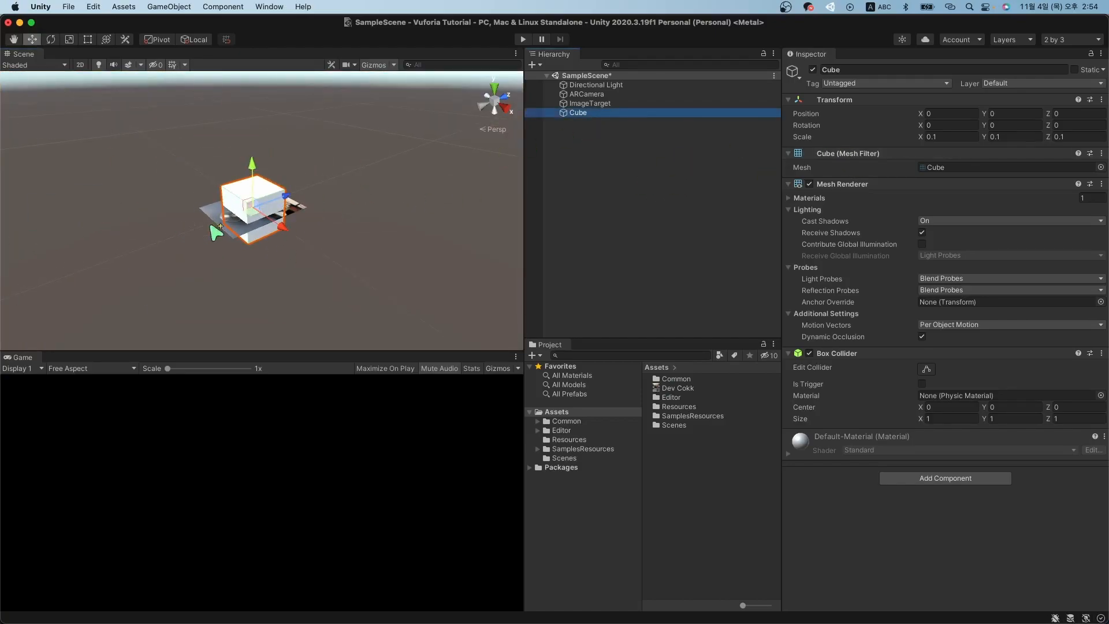
right_drag(272, 249, 283, 215)
key(q)
middle_drag(283, 215, 245, 230)
right_drag(245, 230, 232, 222)
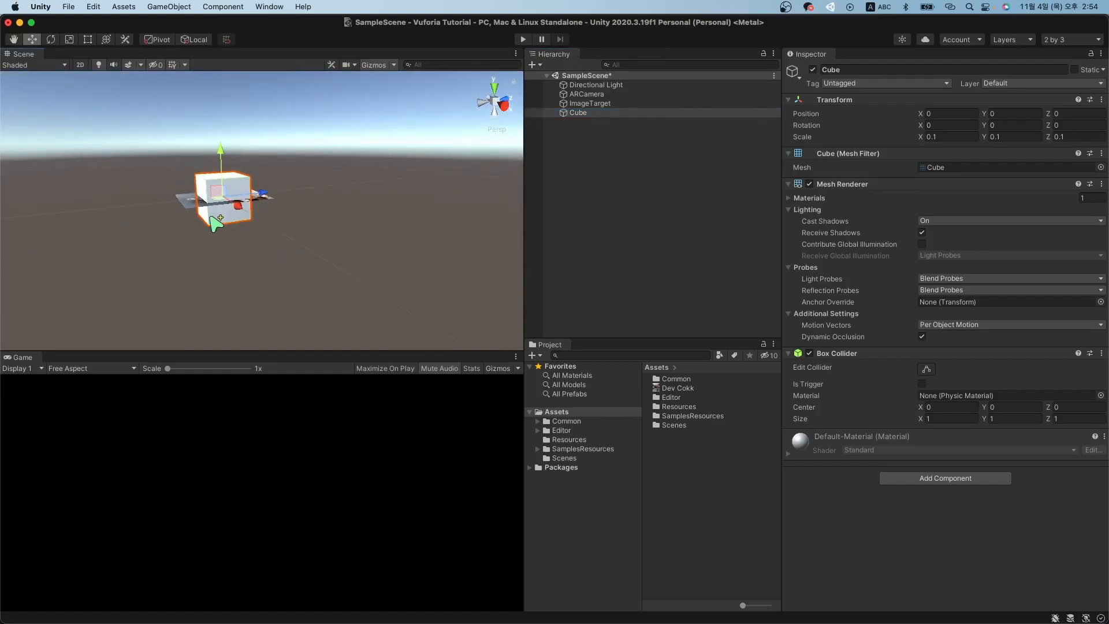
click(1005, 114)
text(0.05)
Make the Cube a child of ImageTarget in the Hierarchy.
middle_drag(229, 163, 271, 234)
right_drag(272, 234, 310, 254)
middle_drag(213, 194, 303, 225)
right_drag(303, 225, 312, 236)
middle_drag(313, 238, 300, 207)
right_drag(307, 189, 322, 188)
middle_drag(312, 179, 314, 192)
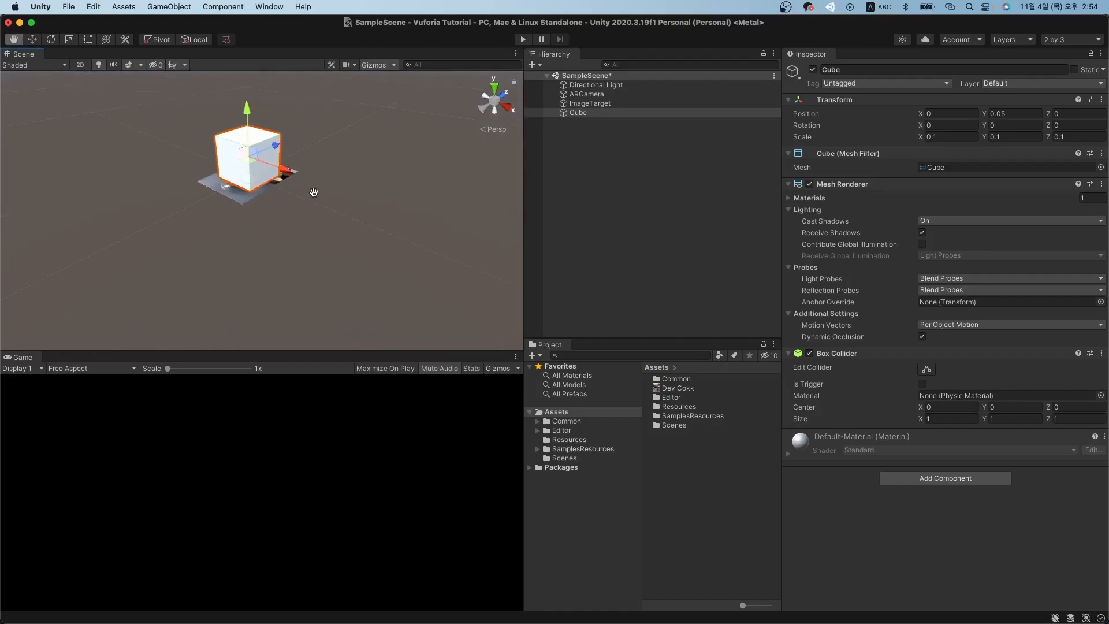
click(585, 126)
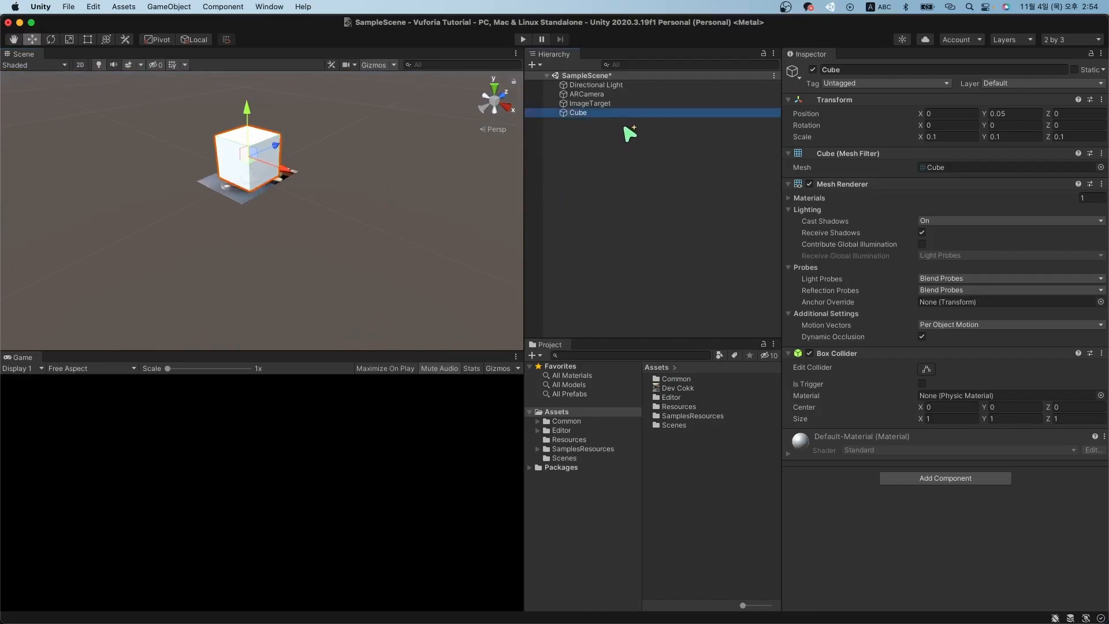
drag(580, 115, 609, 106)
Drop the Cube onto ImageTarget in the Hierarchy so it becomes its child.
click(607, 198)
click(606, 104)
click(600, 113)
click(599, 105)
click(599, 112)
click(597, 106)
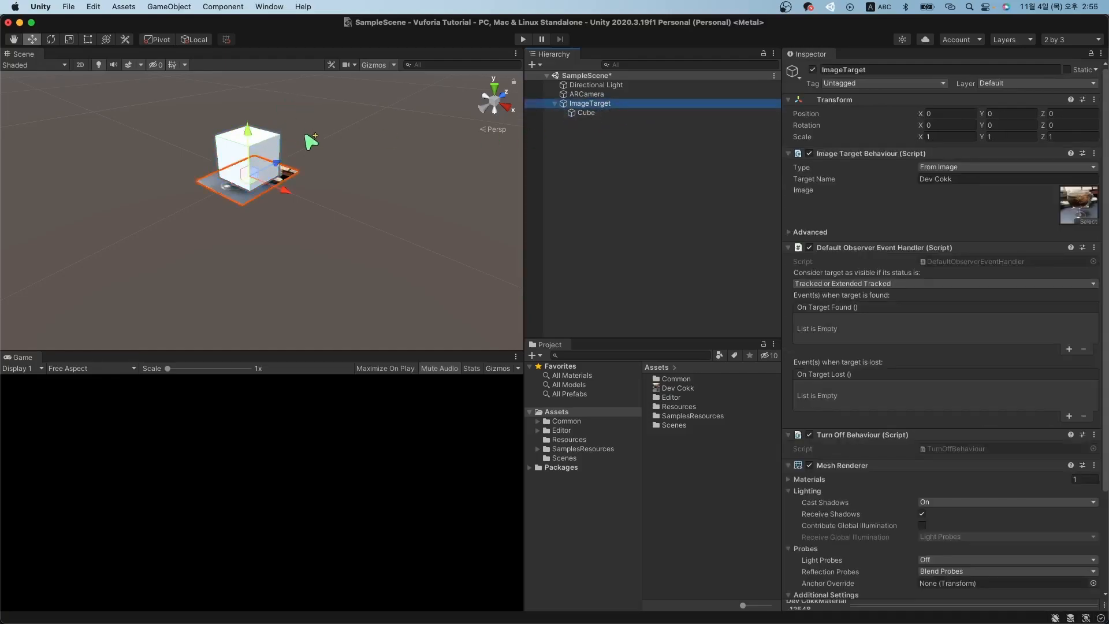
click(628, 114)
click(622, 105)
click(614, 115)
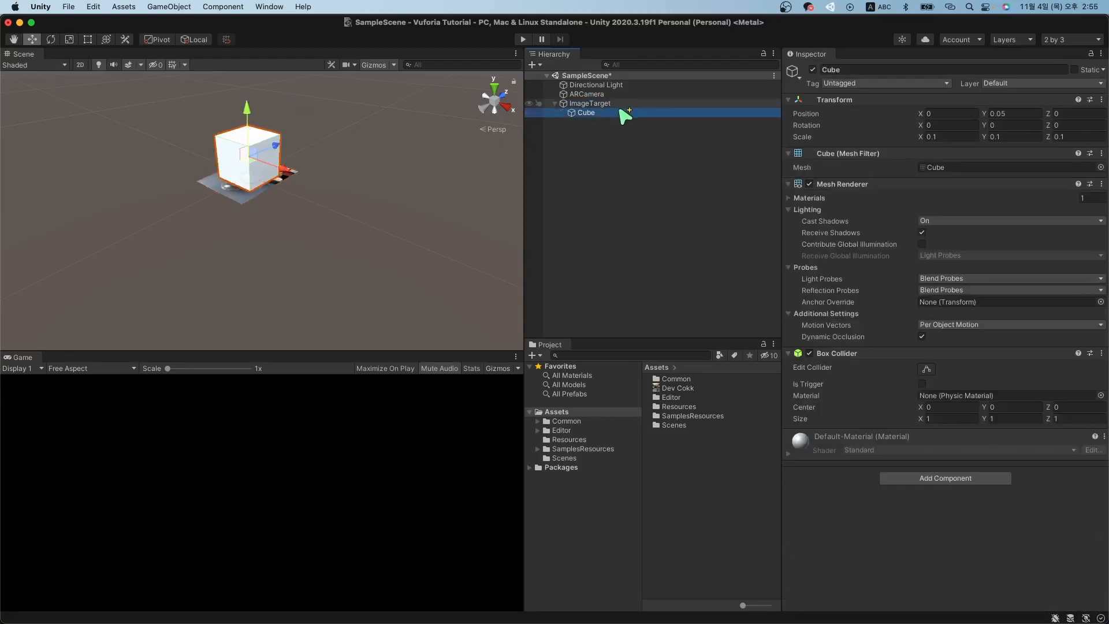
click(622, 105)
click(611, 114)
click(608, 104)
click(610, 113)
click(616, 104)
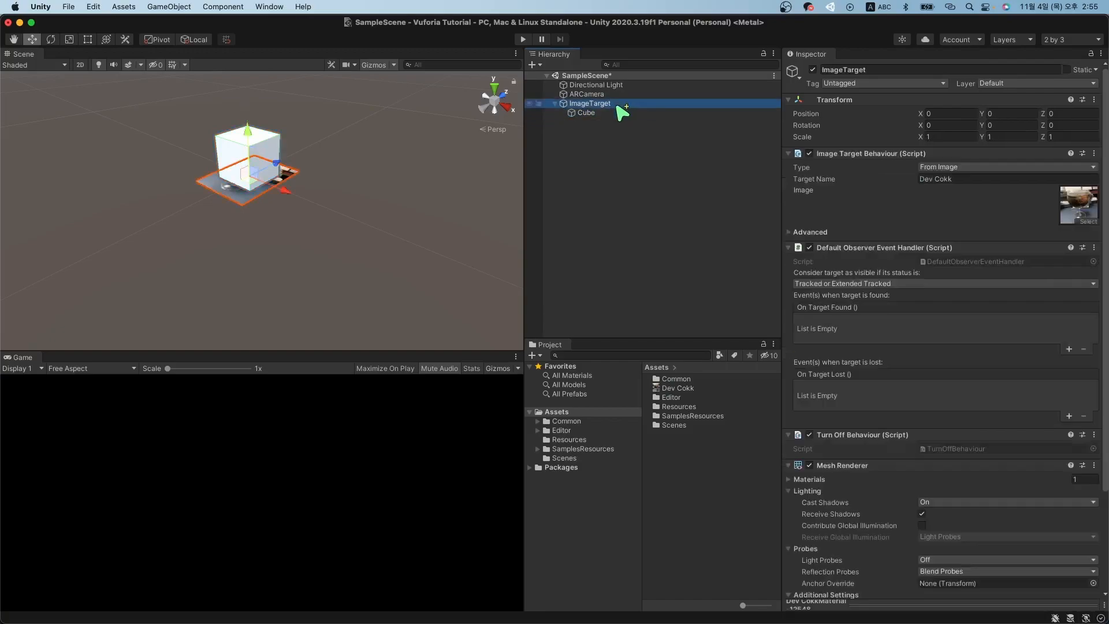
Reset ImageTarget's Position back to 0, 0, 0 after accidentally dragging it in the scene.
drag(261, 191, 271, 210)
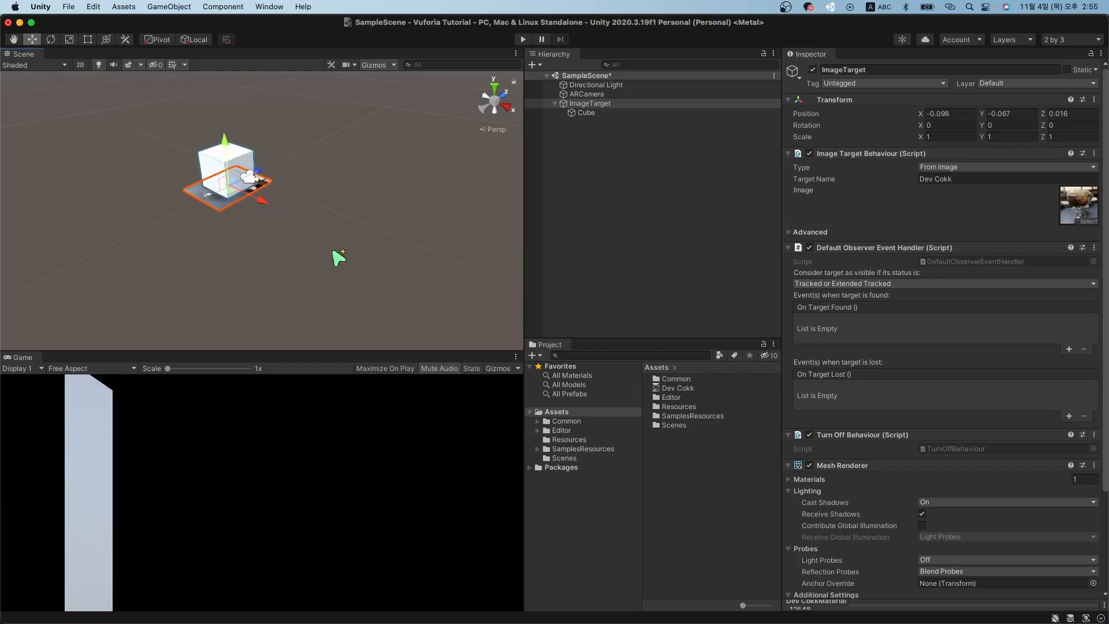
click(969, 113)
text(0)
key(Tab)
text(0)
key(Tab)
text(0)
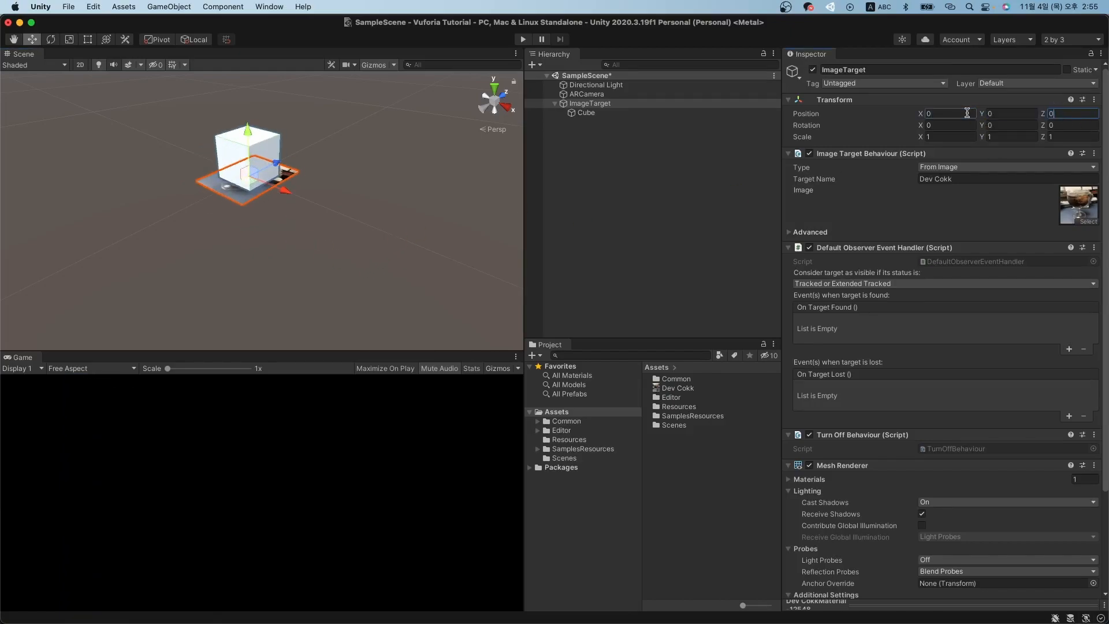
click(726, 189)
click(619, 106)
click(625, 114)
click(633, 106)
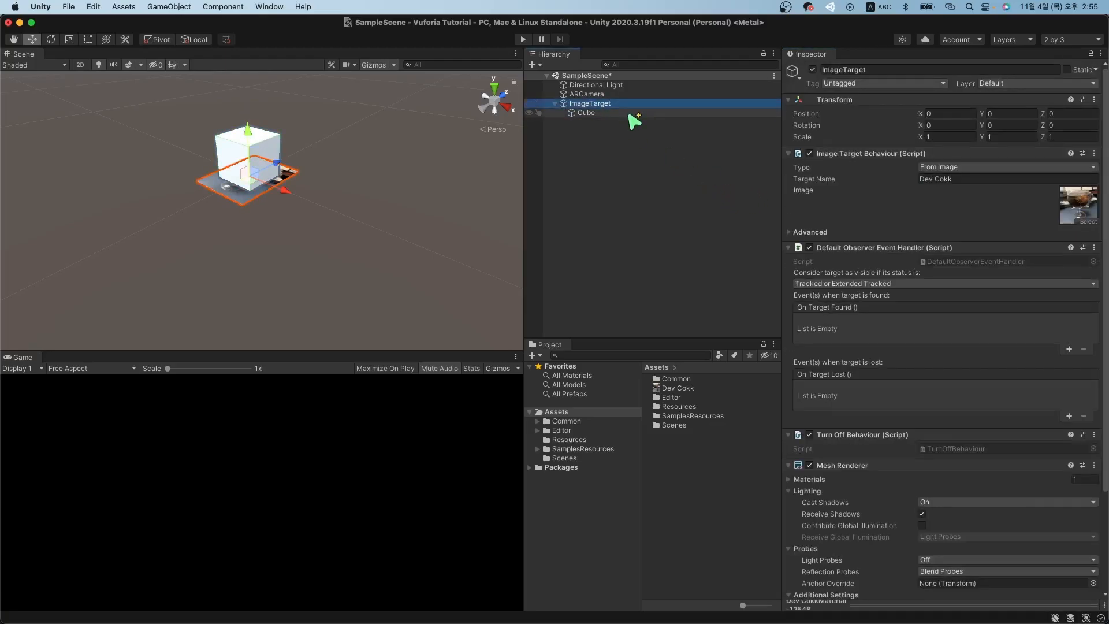
click(630, 115)
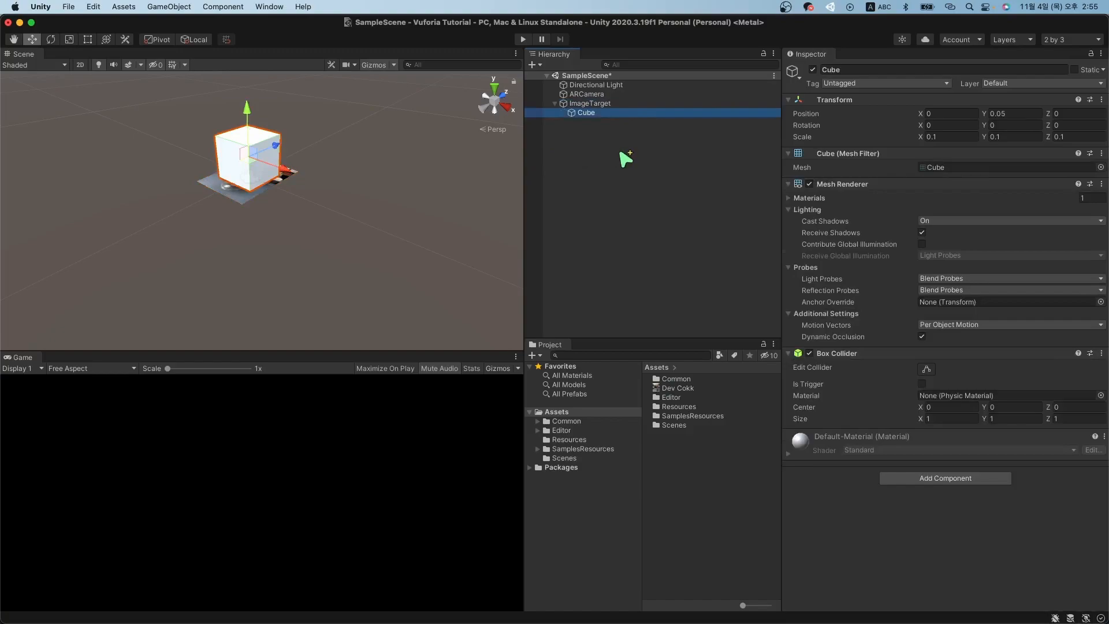
click(813, 70)
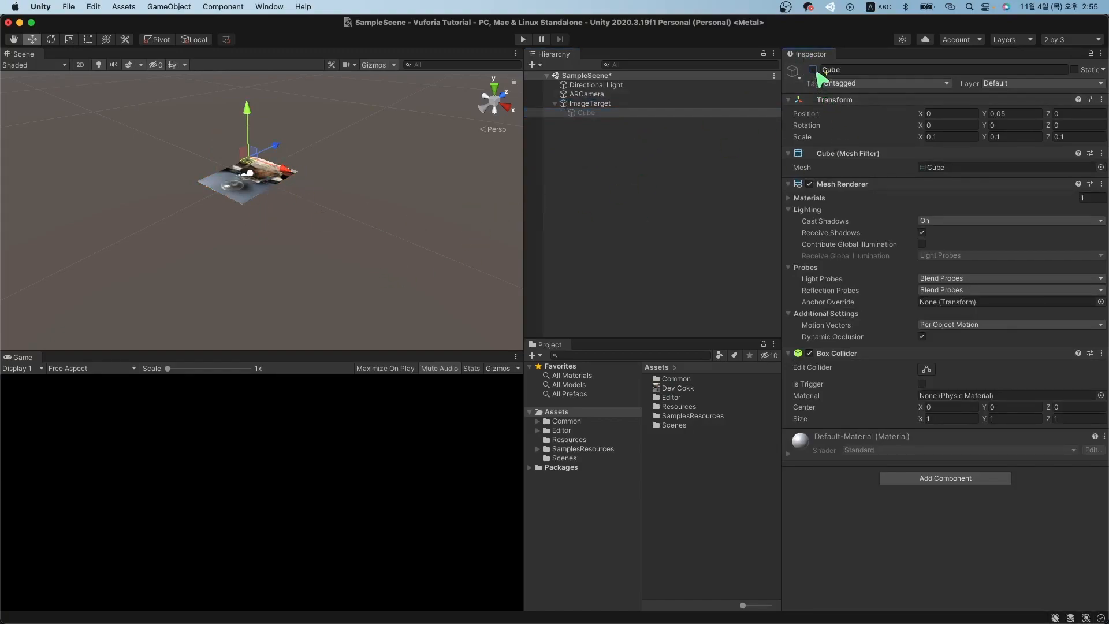
click(813, 69)
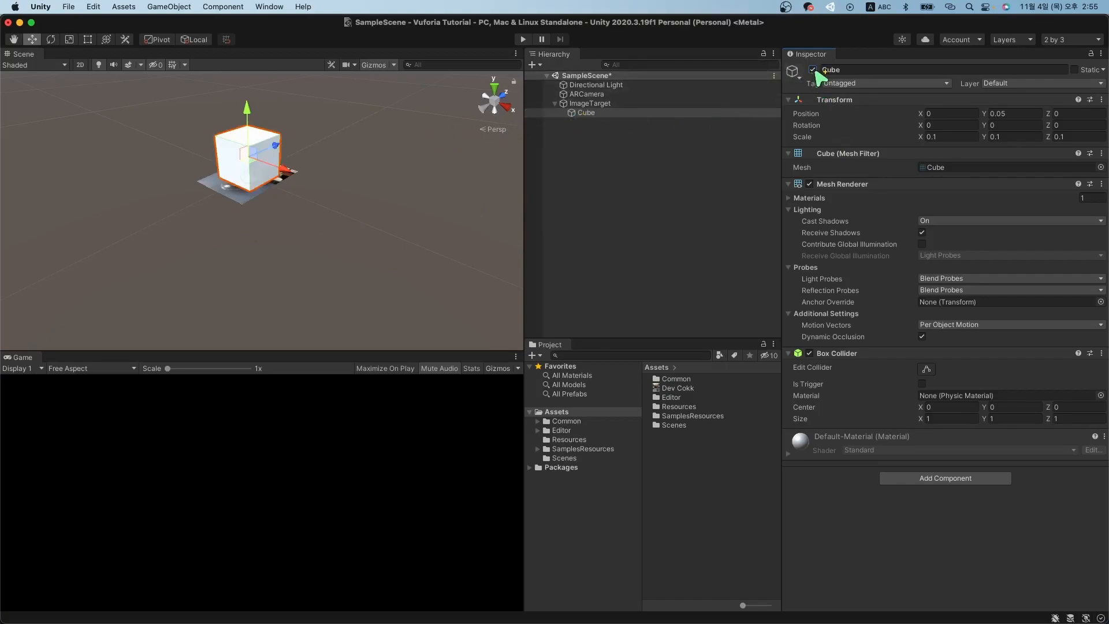
click(814, 69)
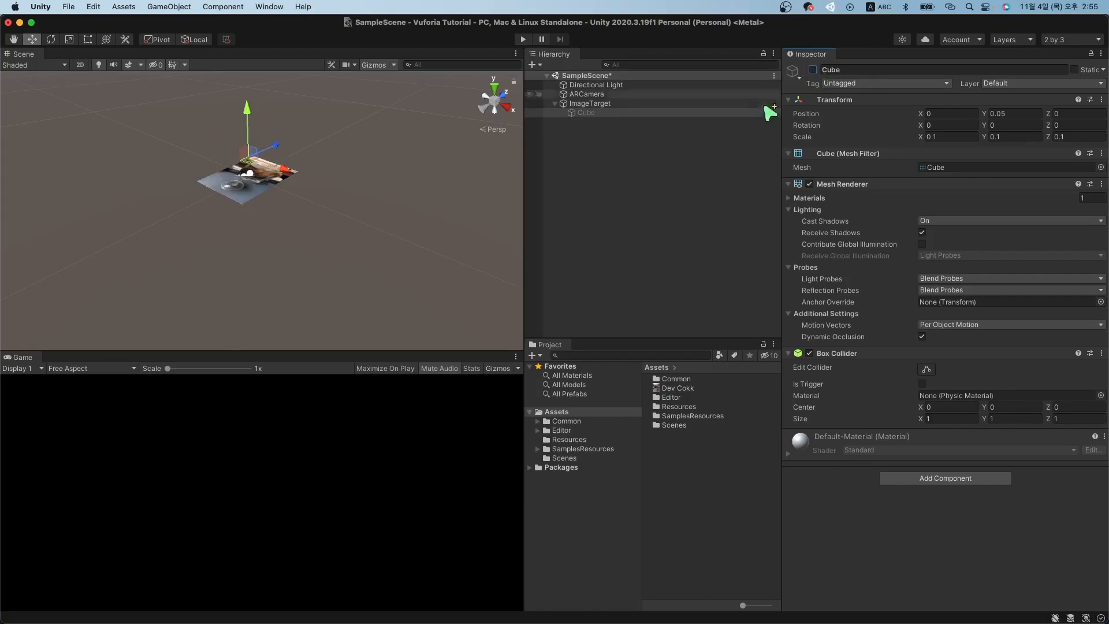
click(813, 69)
click(814, 70)
click(813, 69)
click(814, 69)
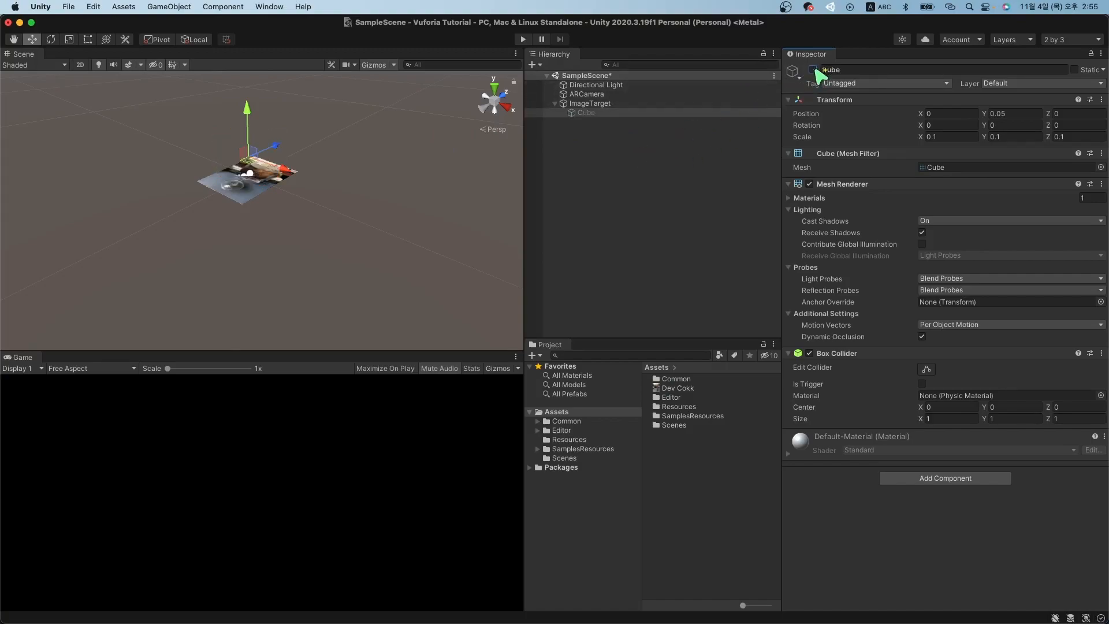
click(813, 69)
click(814, 70)
click(814, 70)
click(814, 69)
click(635, 113)
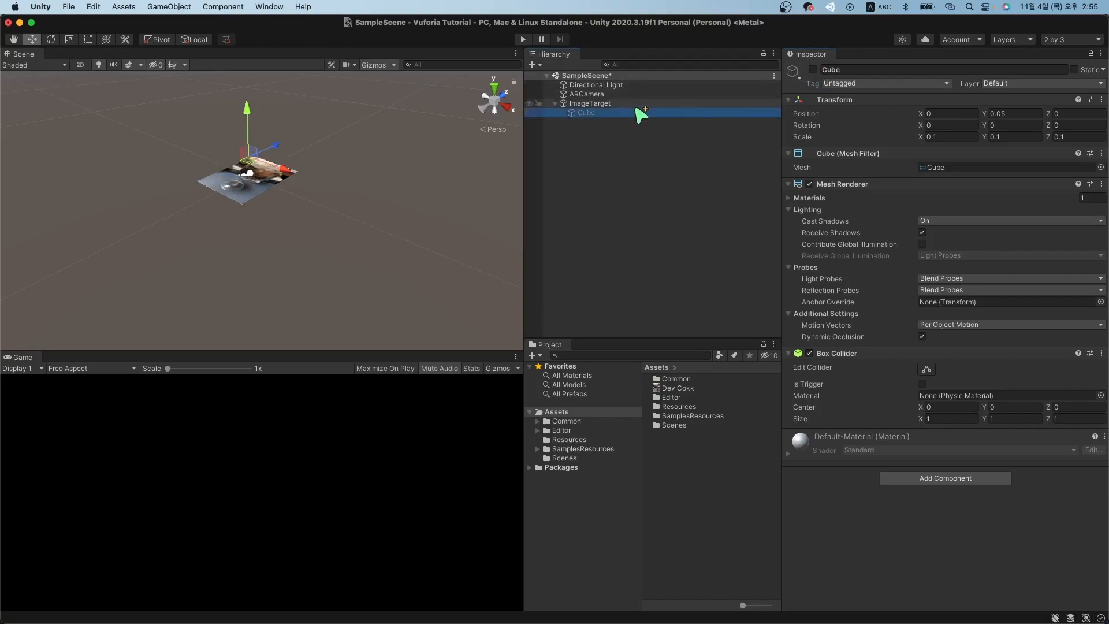
click(815, 70)
click(815, 70)
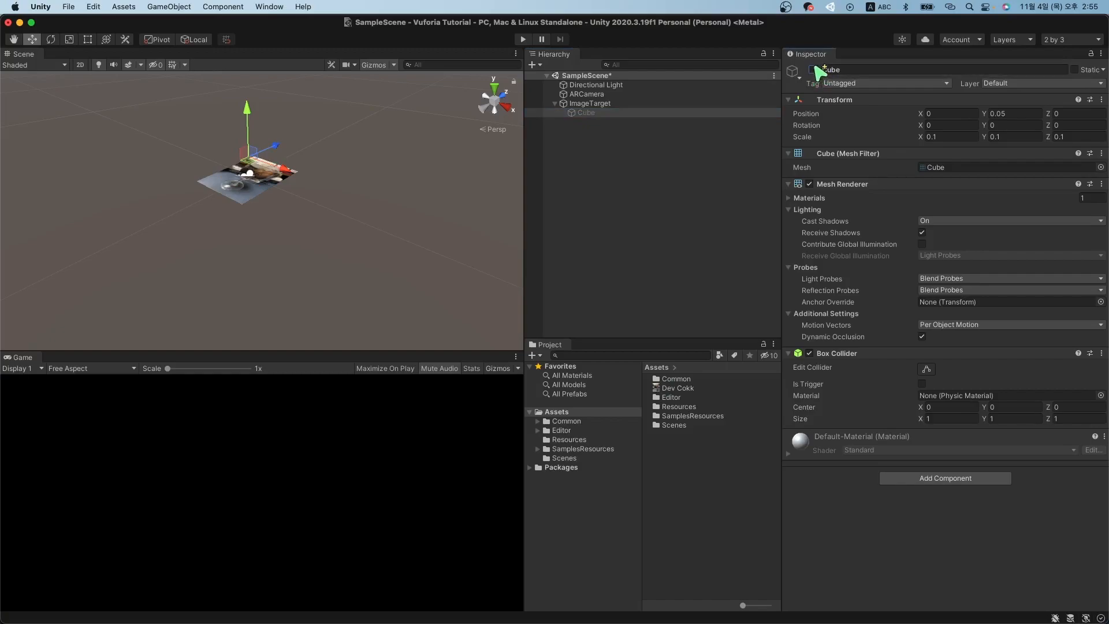
click(659, 104)
drag(658, 103, 796, 316)
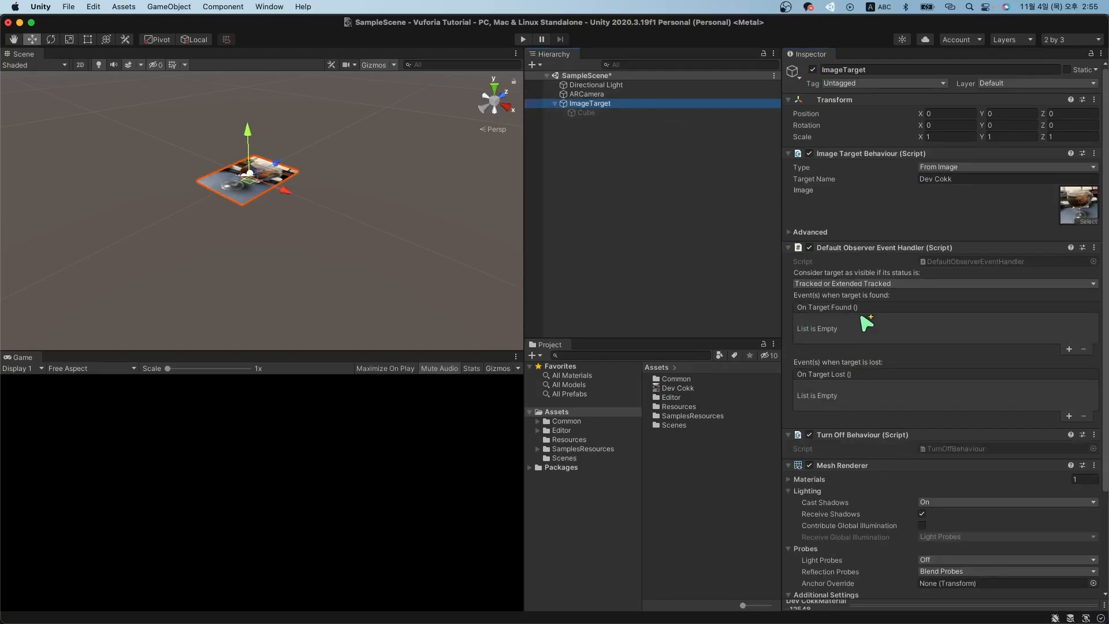
drag(751, 219, 617, 118)
Add an On Target Found entry on ImageTarget and drop the Cube into its object slot.
click(616, 114)
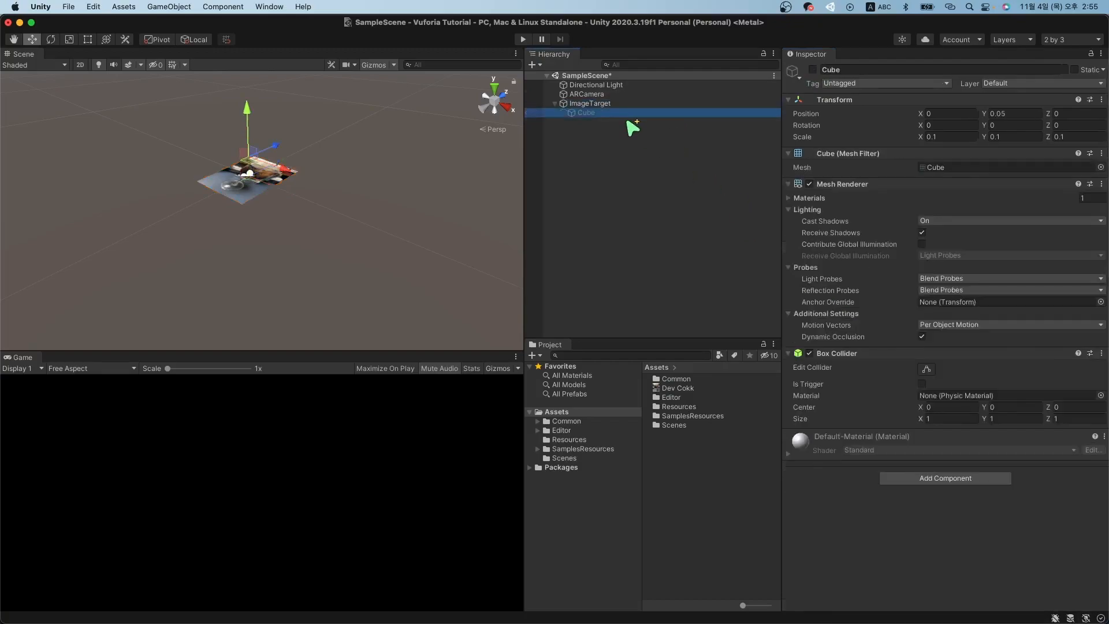
drag(701, 104, 819, 324)
drag(988, 341, 1050, 354)
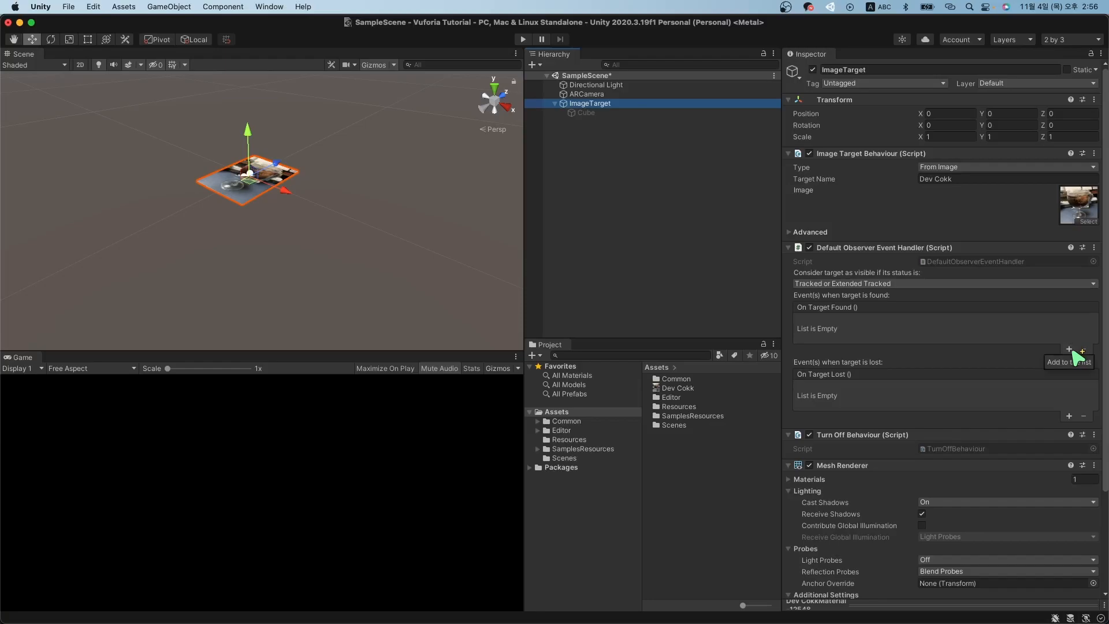
click(1071, 350)
drag(899, 345, 586, 114)
drag(585, 114, 858, 337)
click(858, 340)
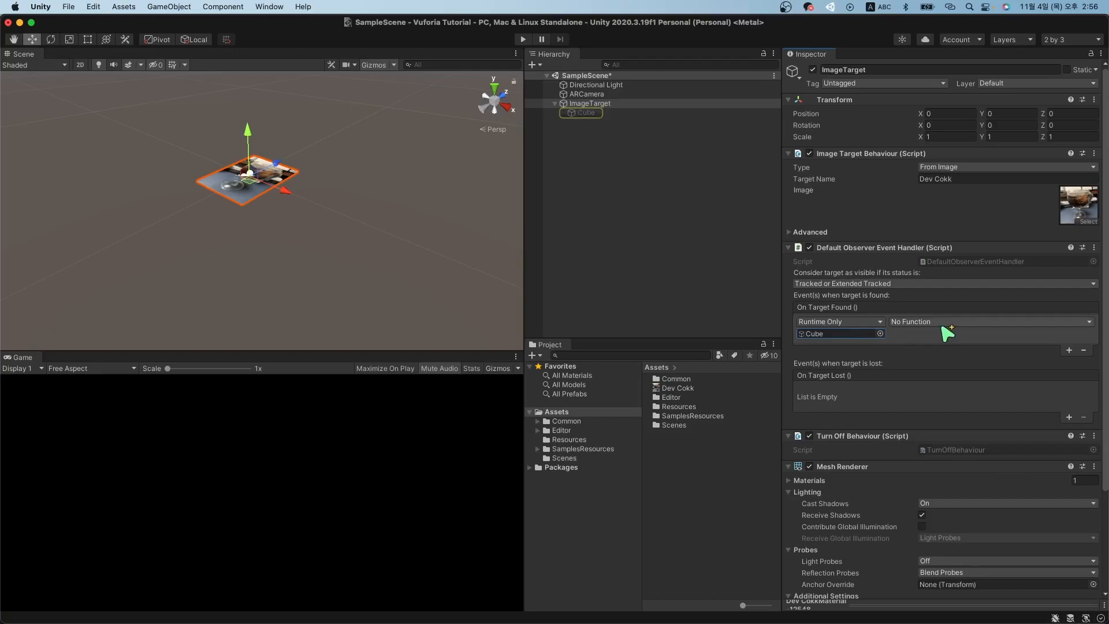
Set the found event's function to GameObject > SetActive and tick its value.
click(960, 322)
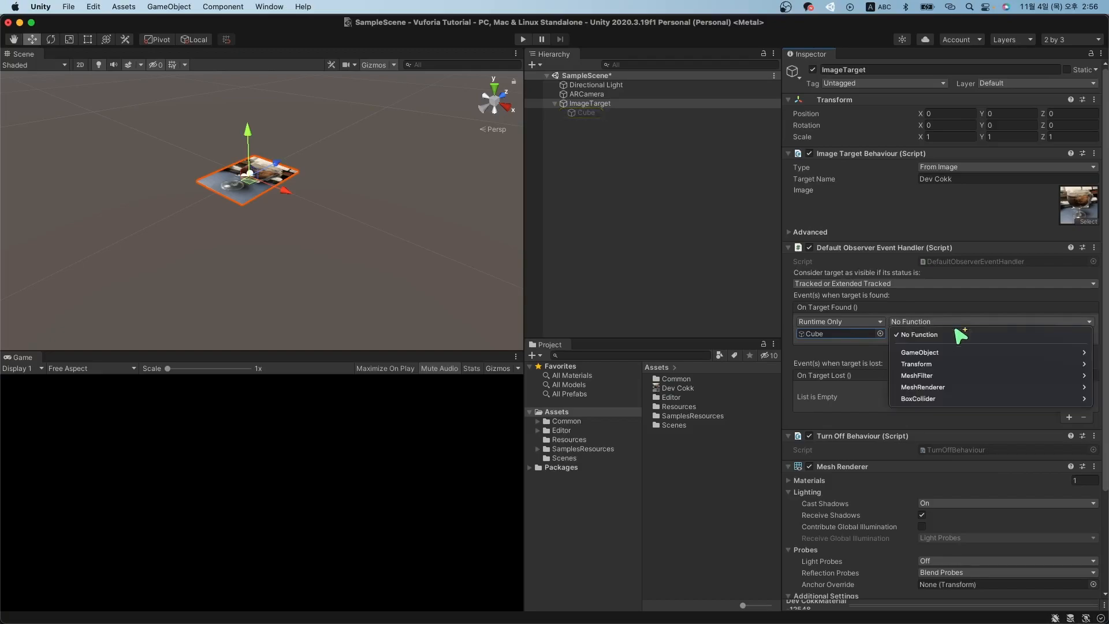
mouse_move(962, 352)
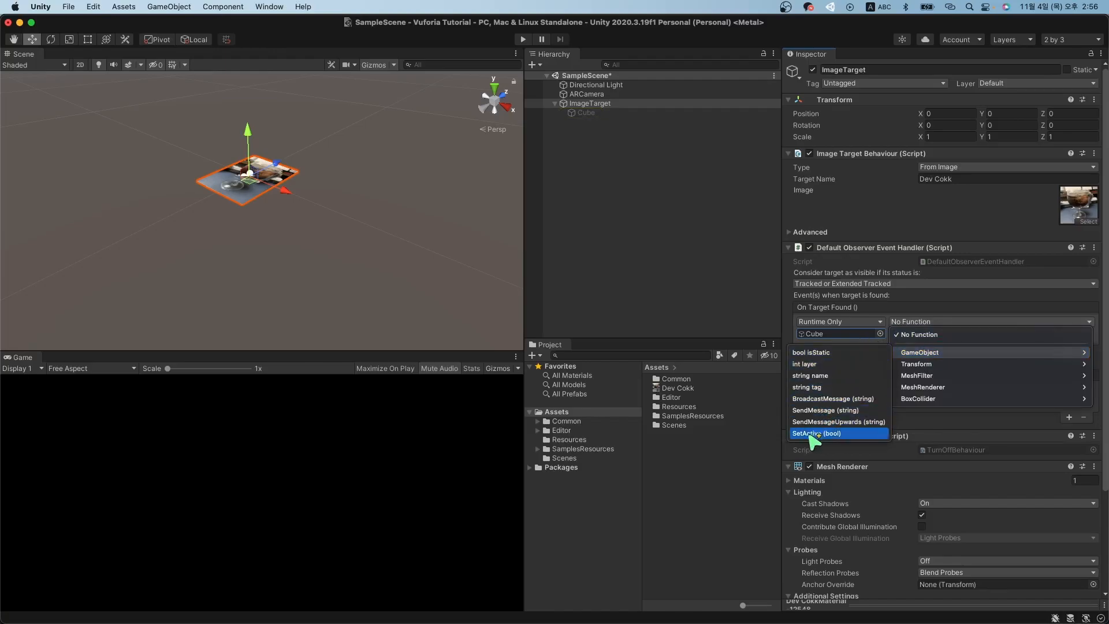
click(815, 433)
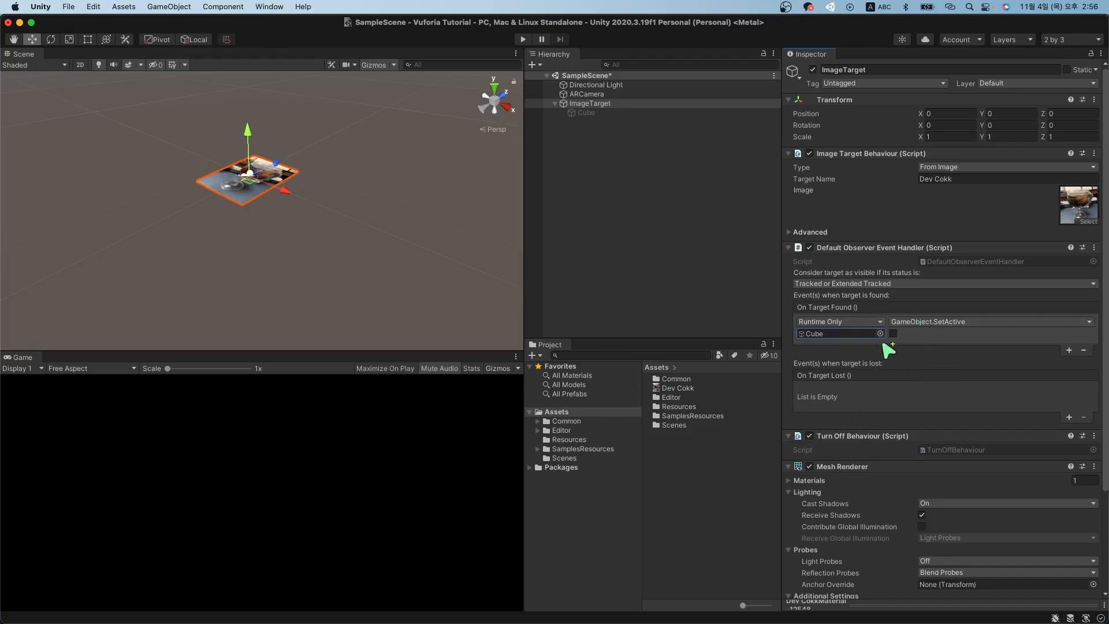
click(963, 322)
drag(832, 335, 855, 334)
click(956, 323)
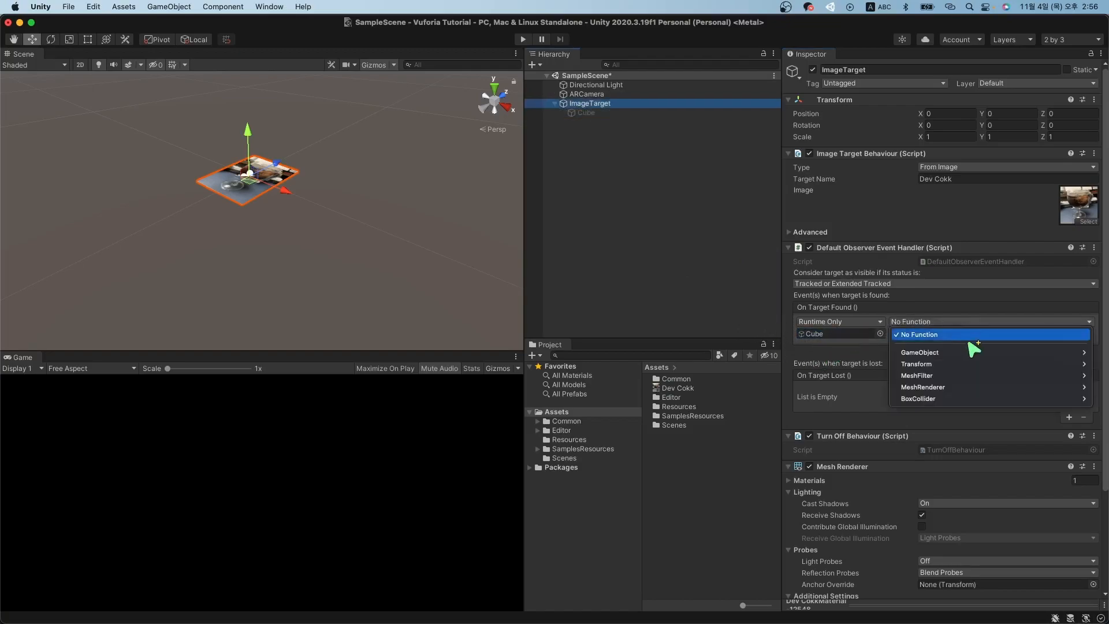
mouse_move(977, 352)
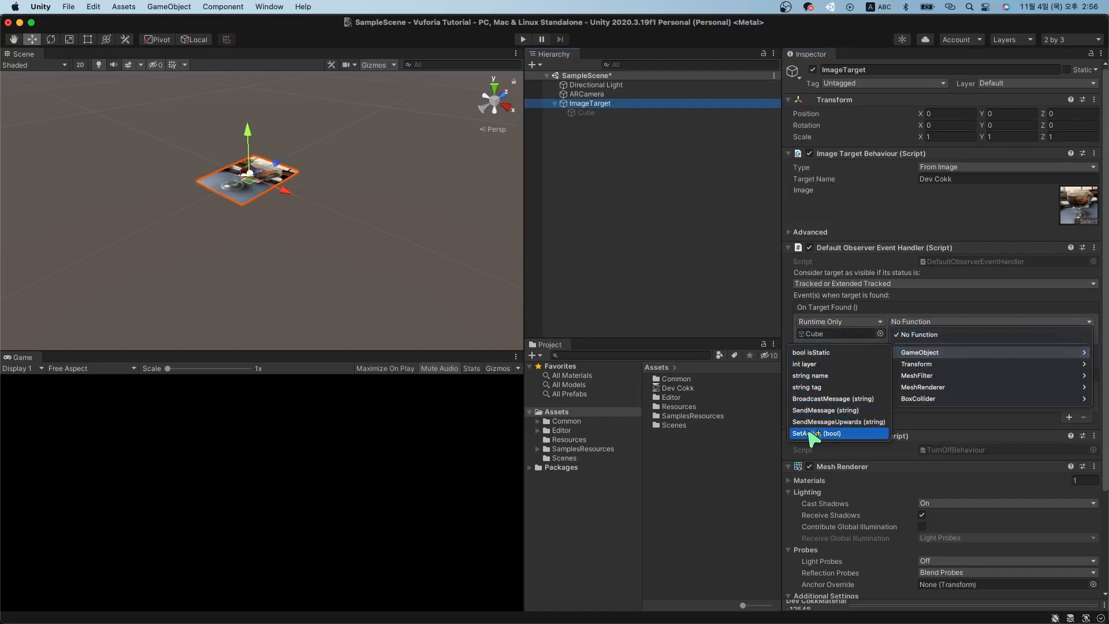
click(815, 433)
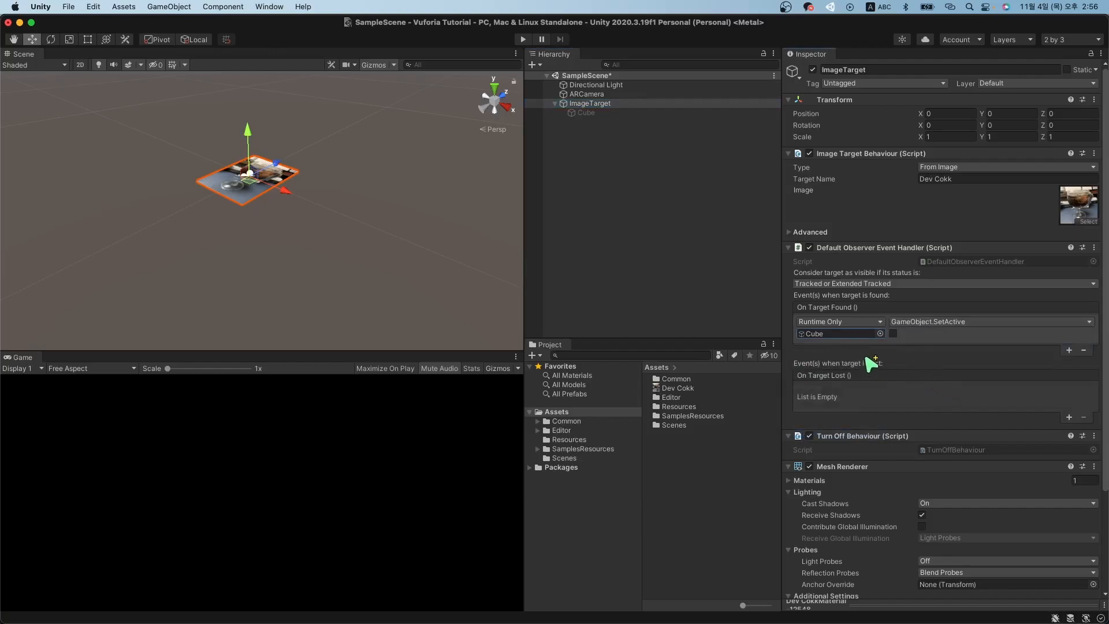
click(893, 334)
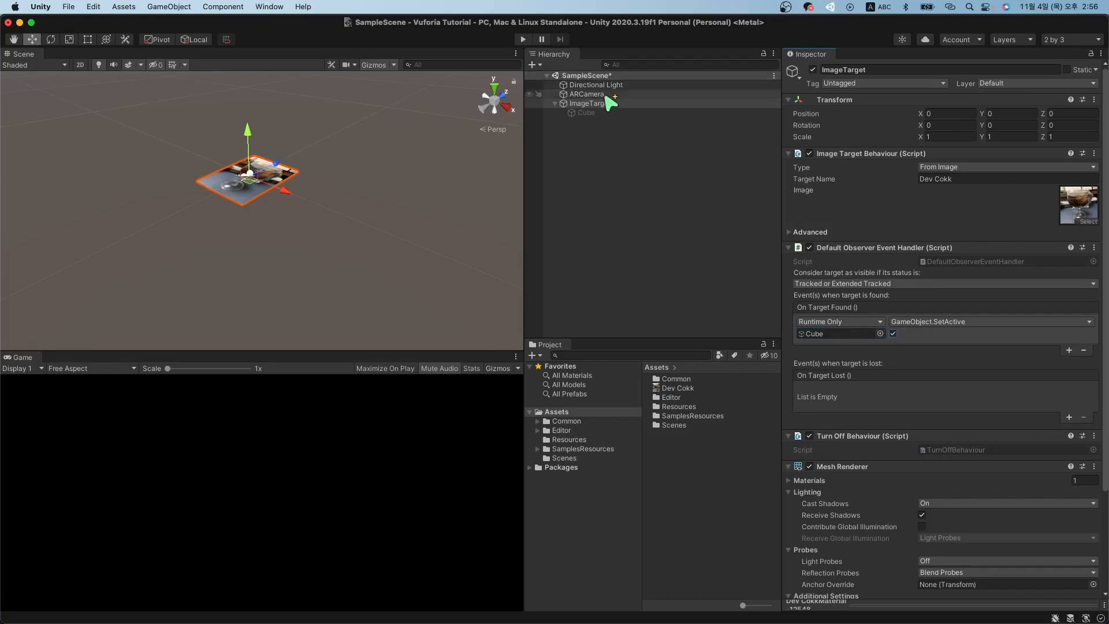
Switch the Cube off in the scene, briefly clearing the found event's SetActive value.
click(590, 112)
click(813, 69)
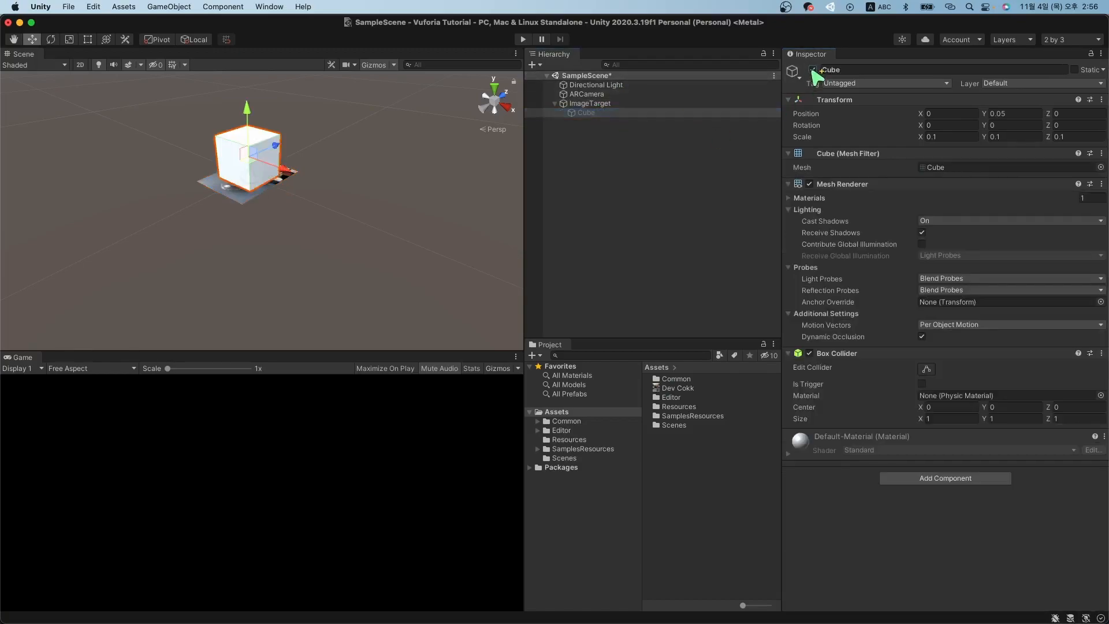
click(601, 104)
click(893, 333)
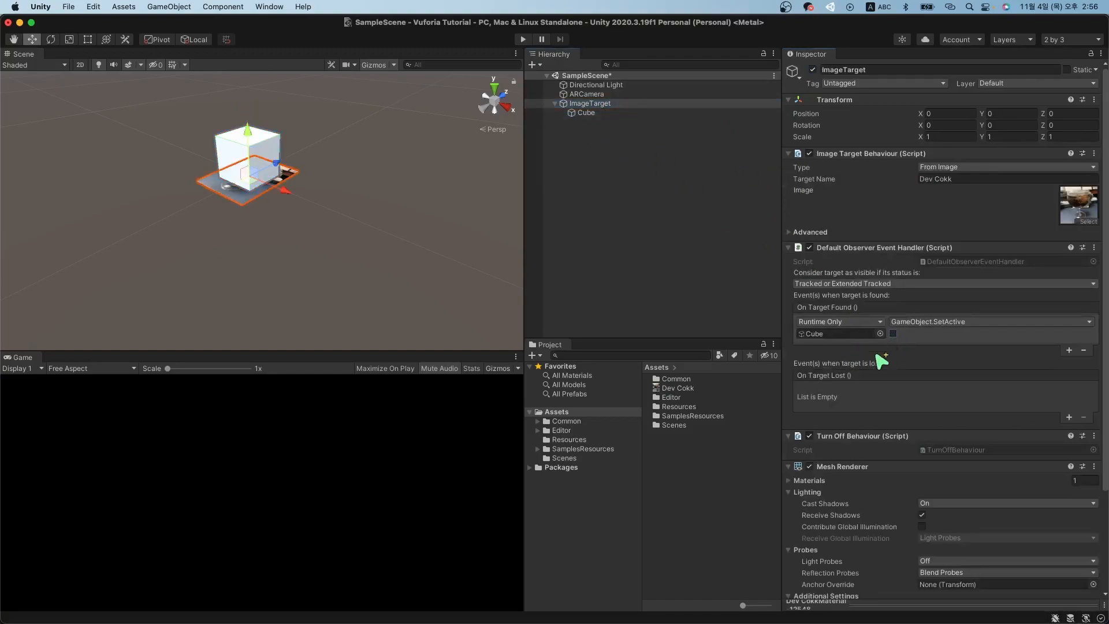
click(608, 114)
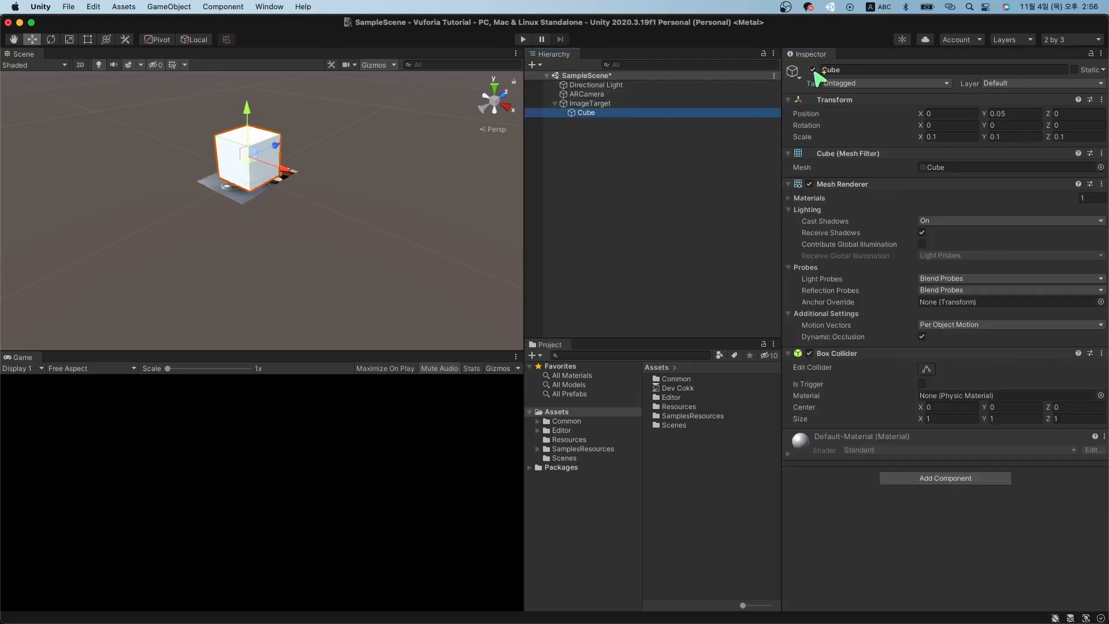
click(813, 69)
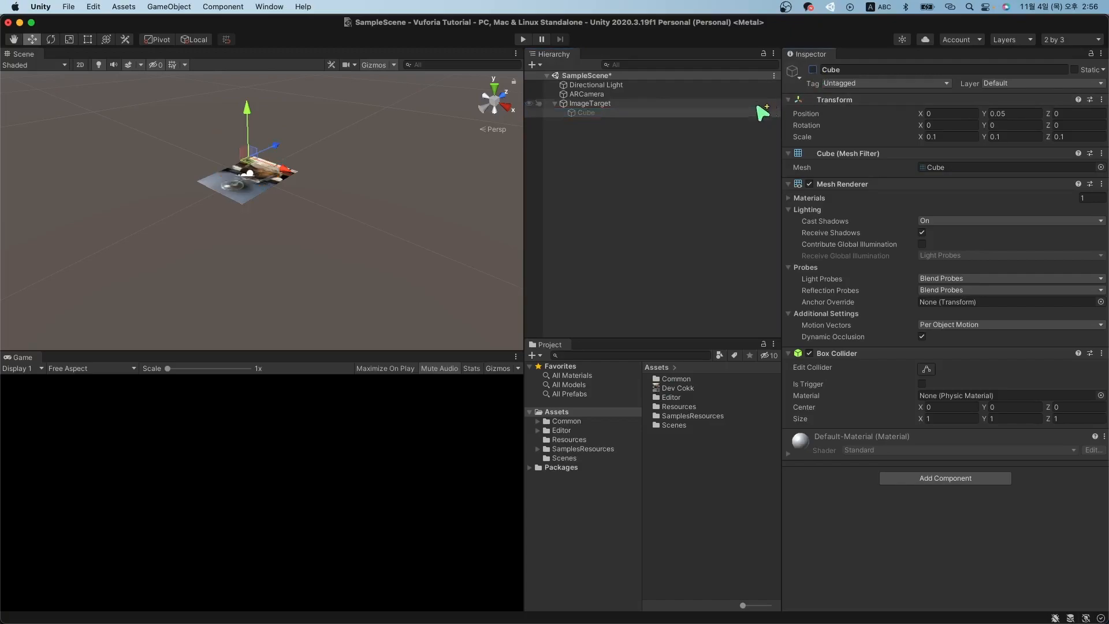
click(682, 104)
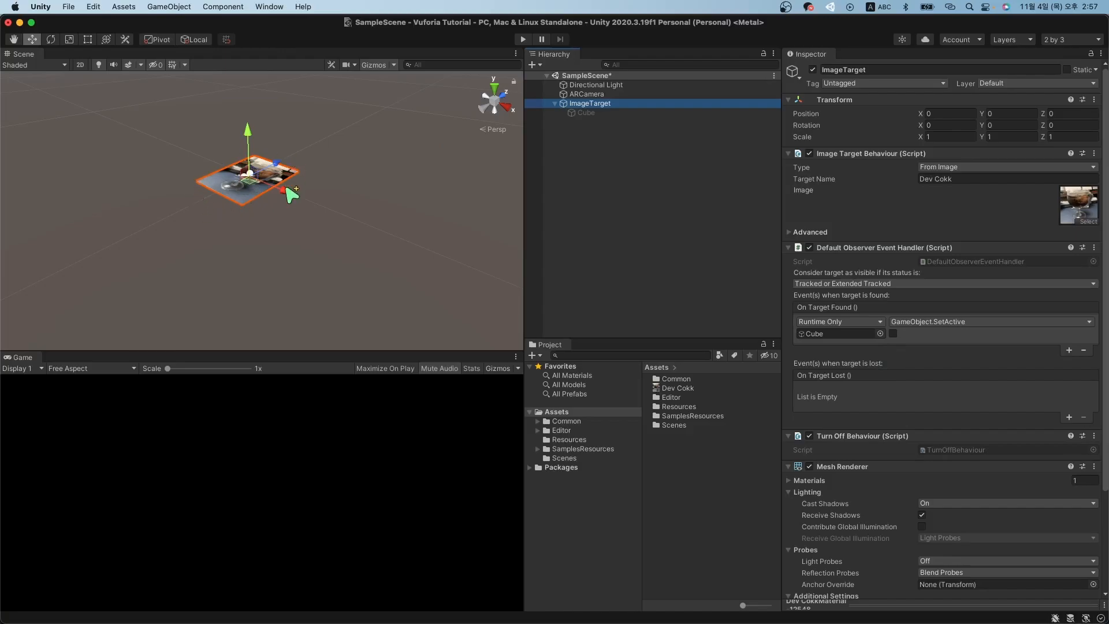
Reassign the Cube to On Target Found, tick SetActive true, and test-toggle the Cube.
drag(600, 114, 841, 337)
click(839, 335)
click(894, 334)
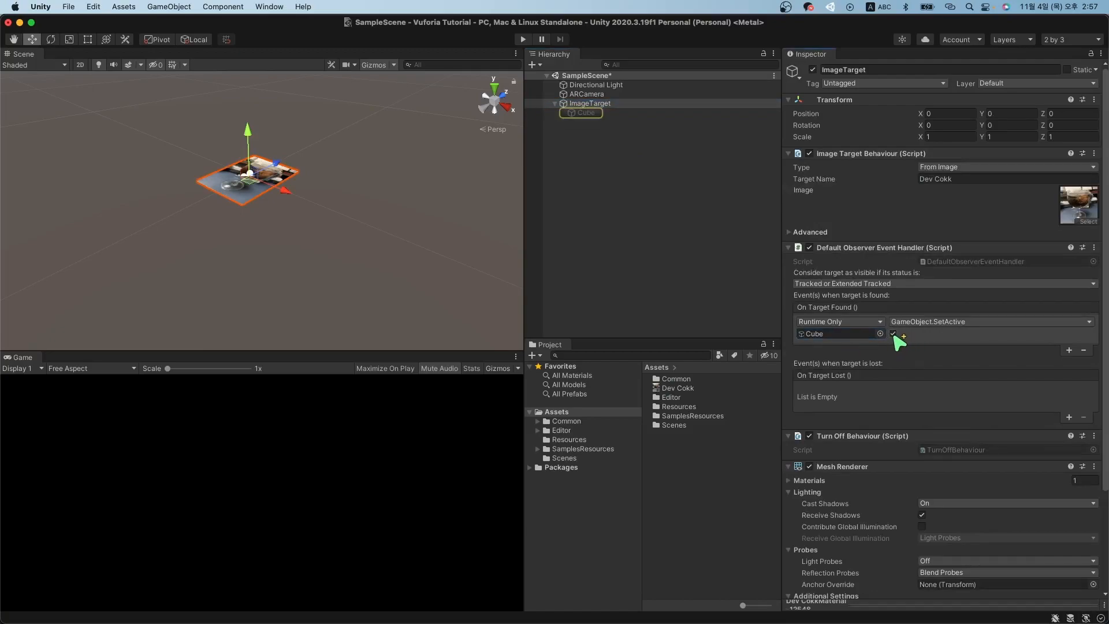
click(589, 113)
click(813, 70)
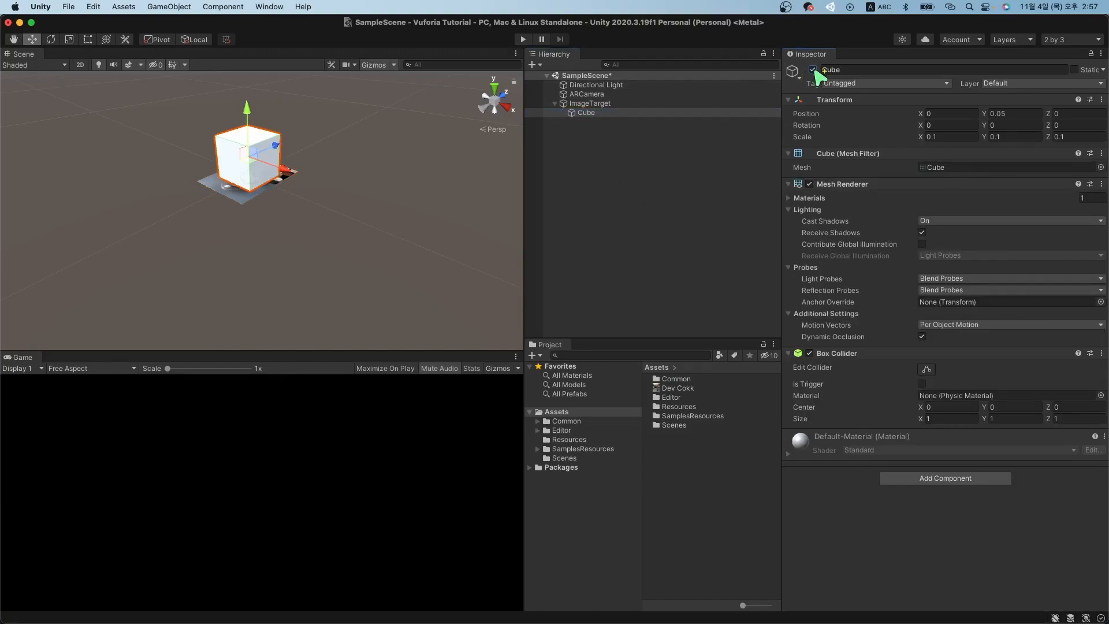
click(813, 70)
click(670, 104)
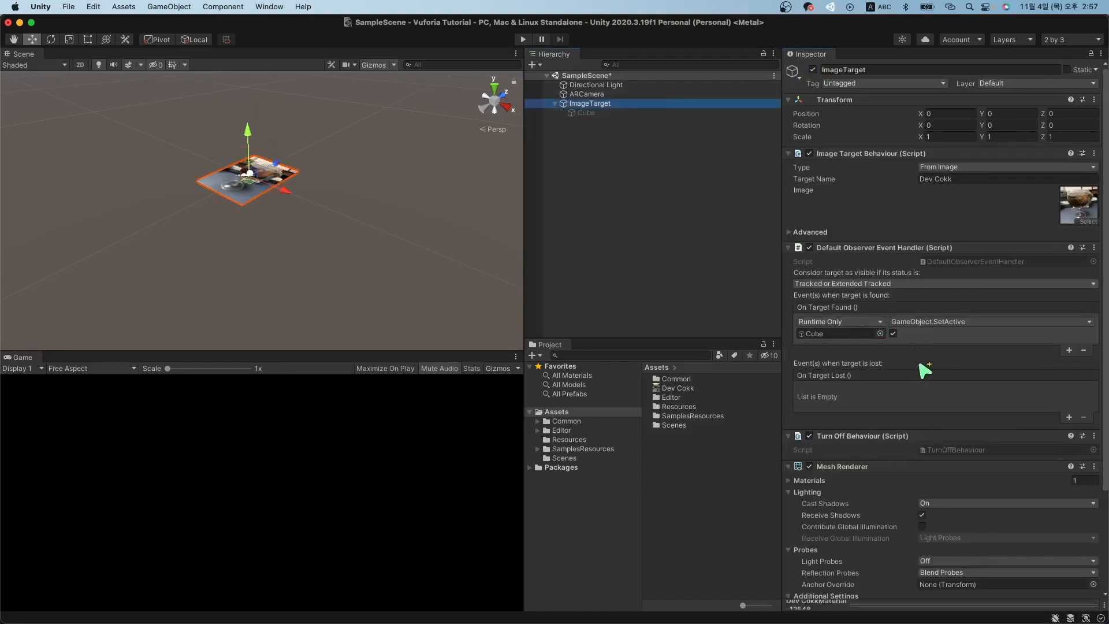
Add an On Target Lost entry targeting the Cube with GameObject.SetActive left unticked (false).
click(1069, 418)
click(582, 113)
drag(585, 116, 850, 402)
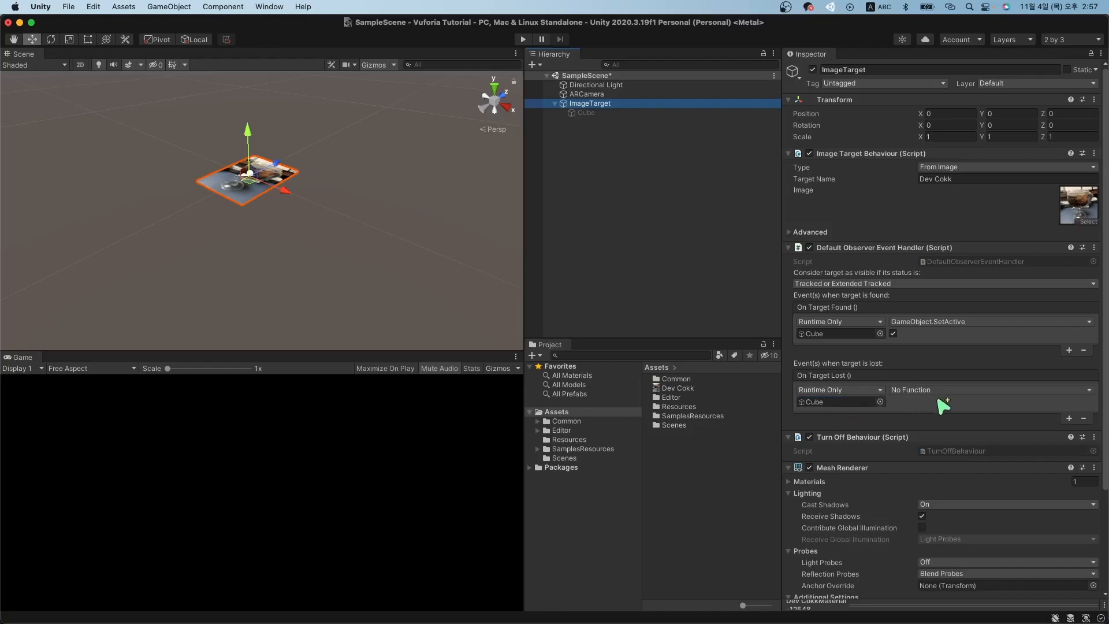
click(959, 390)
mouse_move(964, 420)
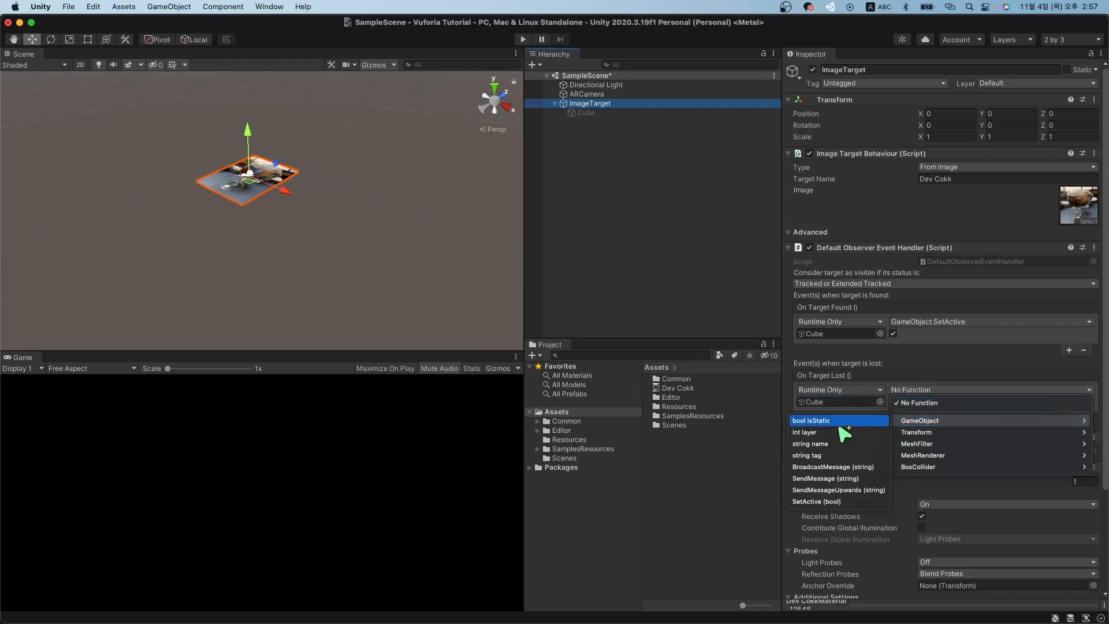
click(814, 502)
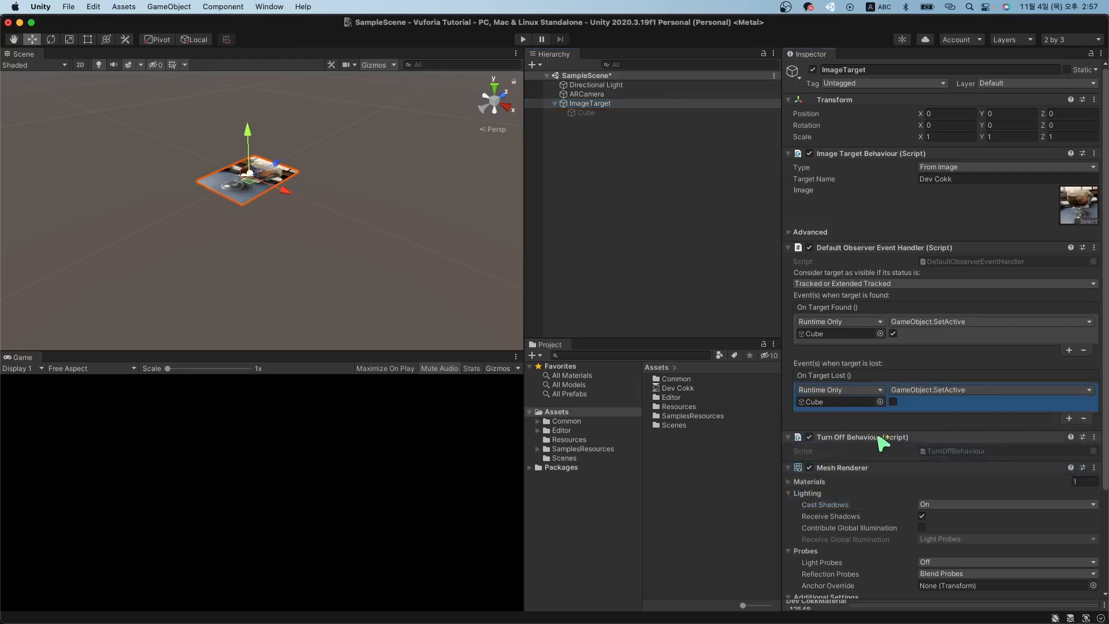
click(893, 404)
click(893, 402)
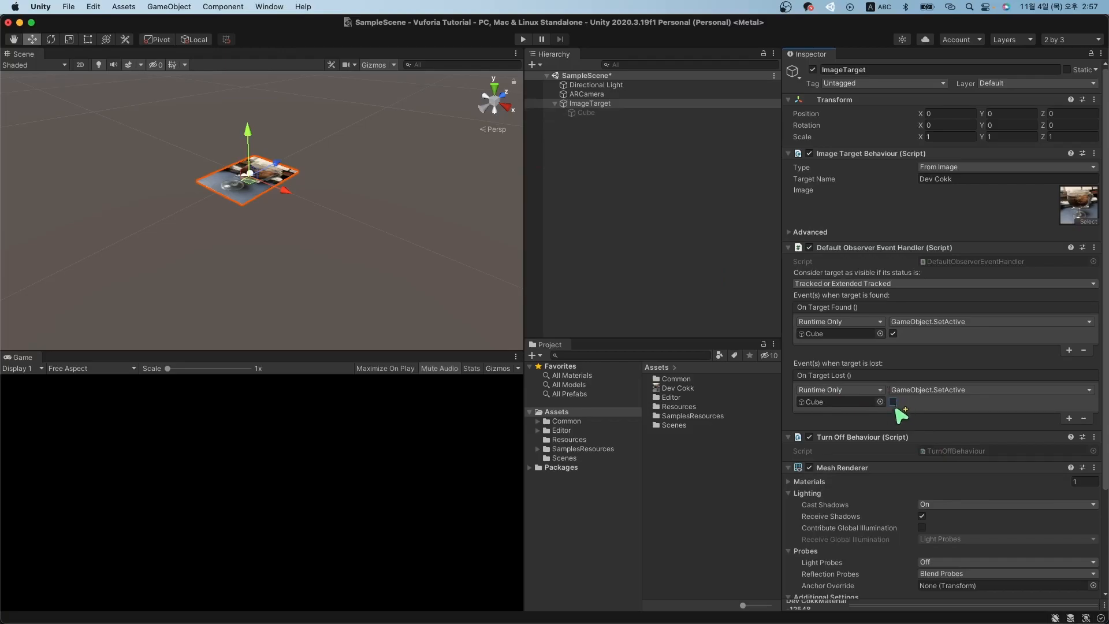
Review ImageTarget's events and preview the Cube by switching it on and back off.
click(703, 279)
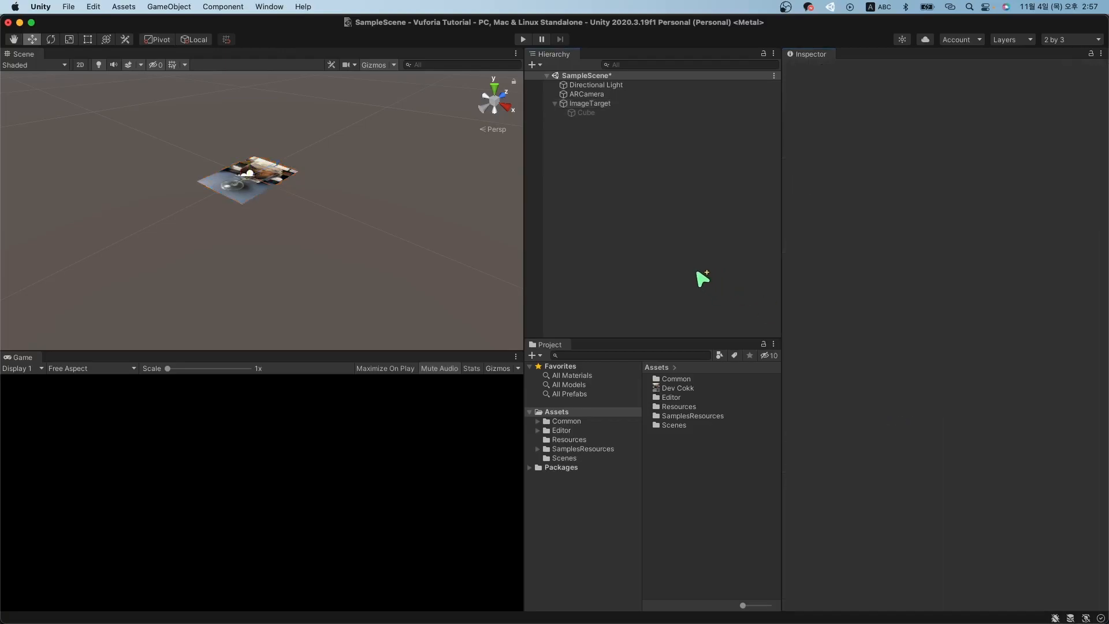
click(622, 104)
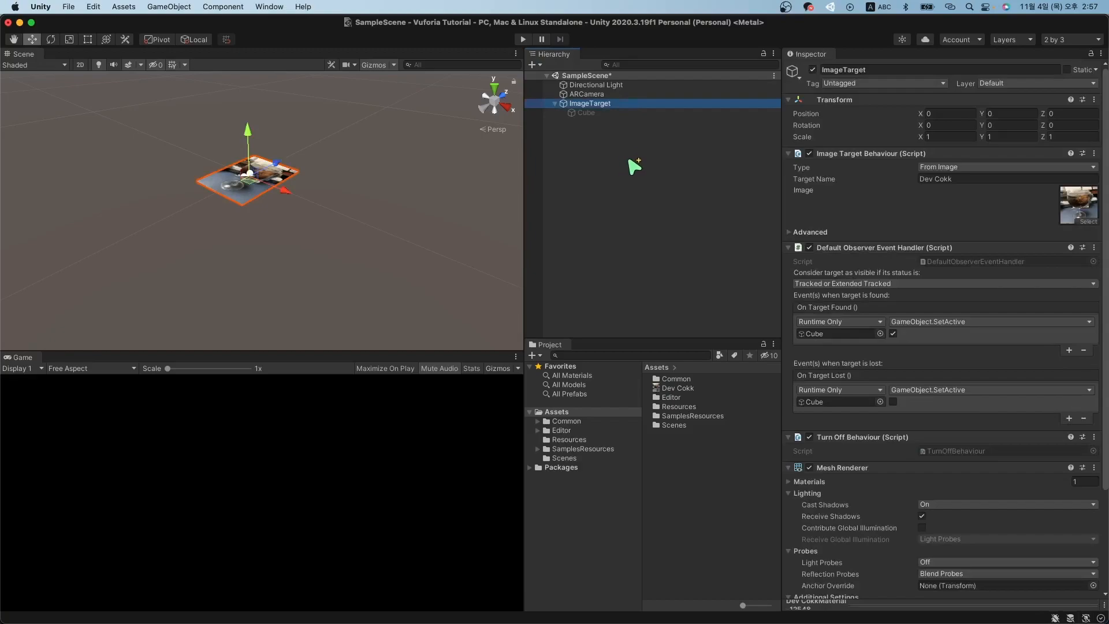
click(633, 113)
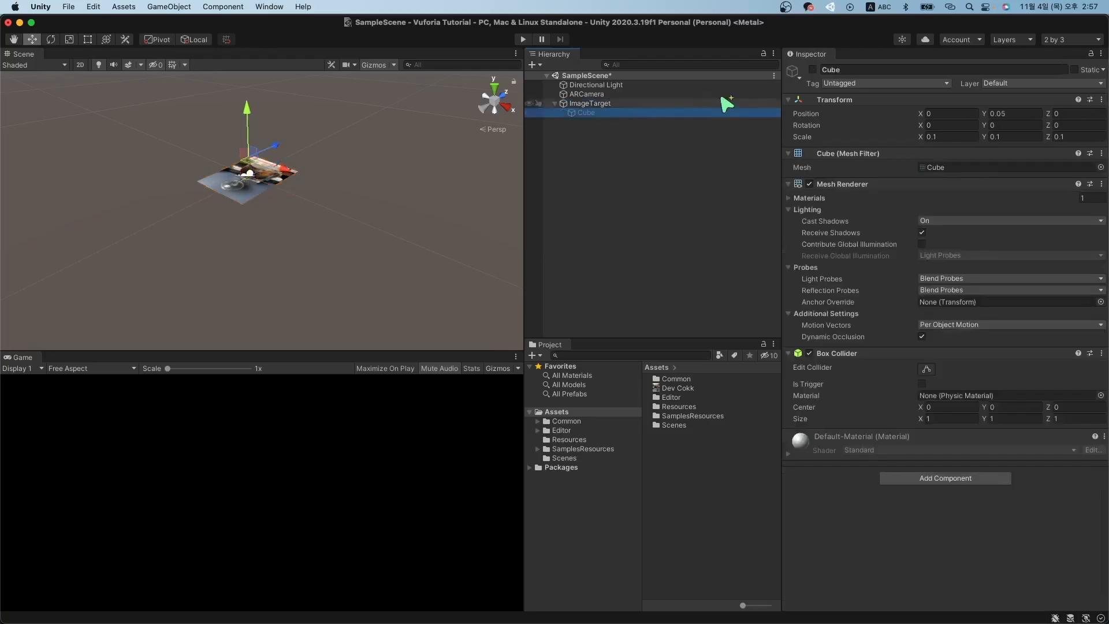
click(813, 70)
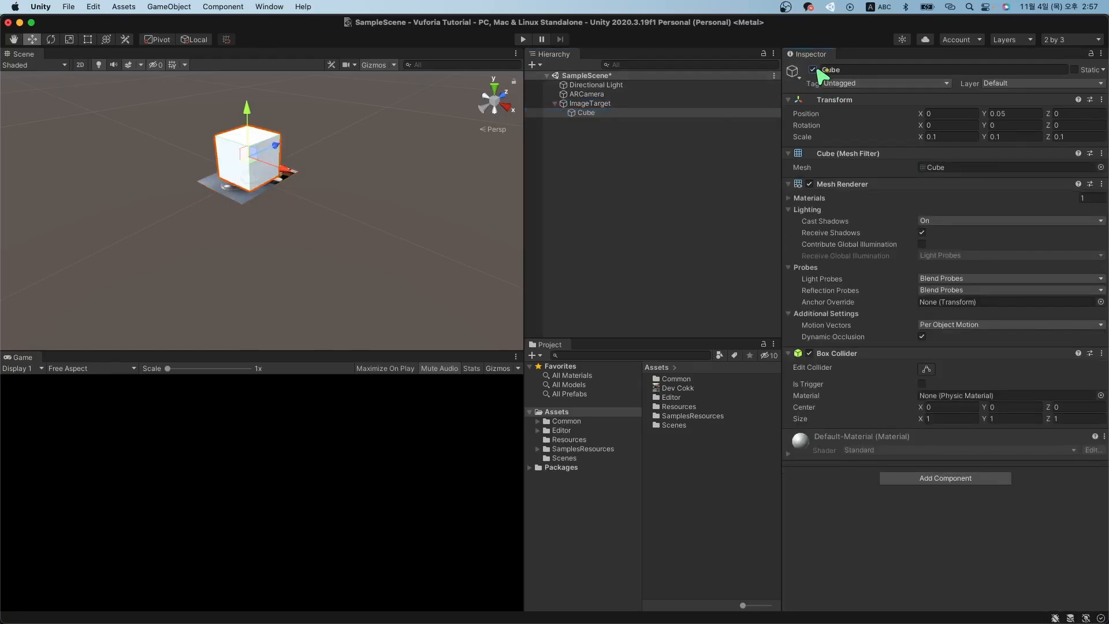
click(814, 70)
click(705, 148)
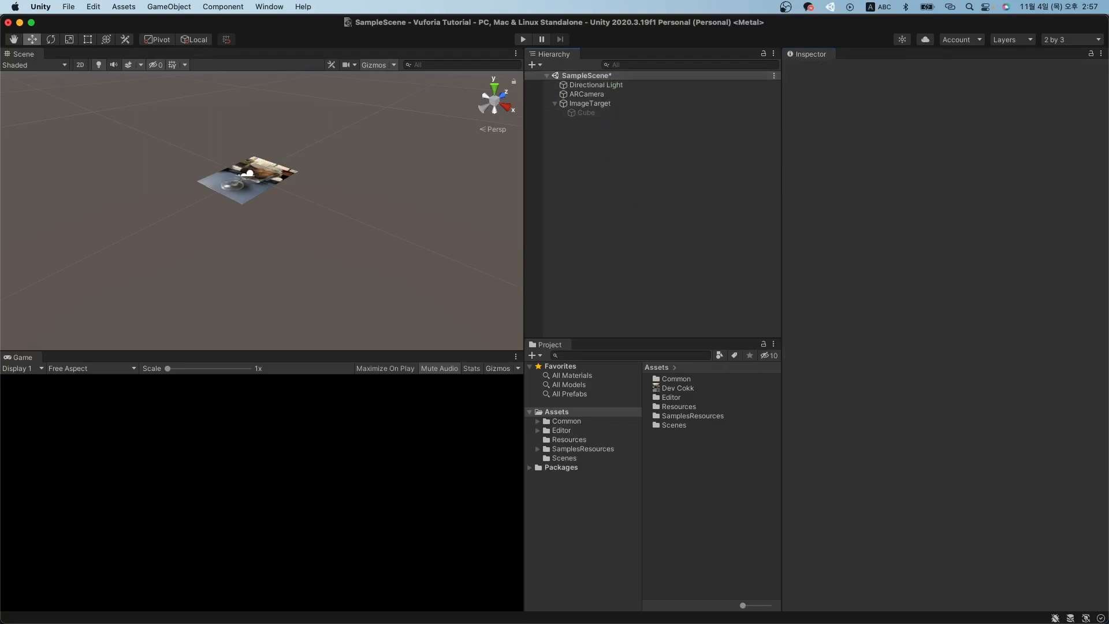
Save the scene with File > Save, then check Cube, ImageTarget, ARCamera and Directional Light.
click(69, 6)
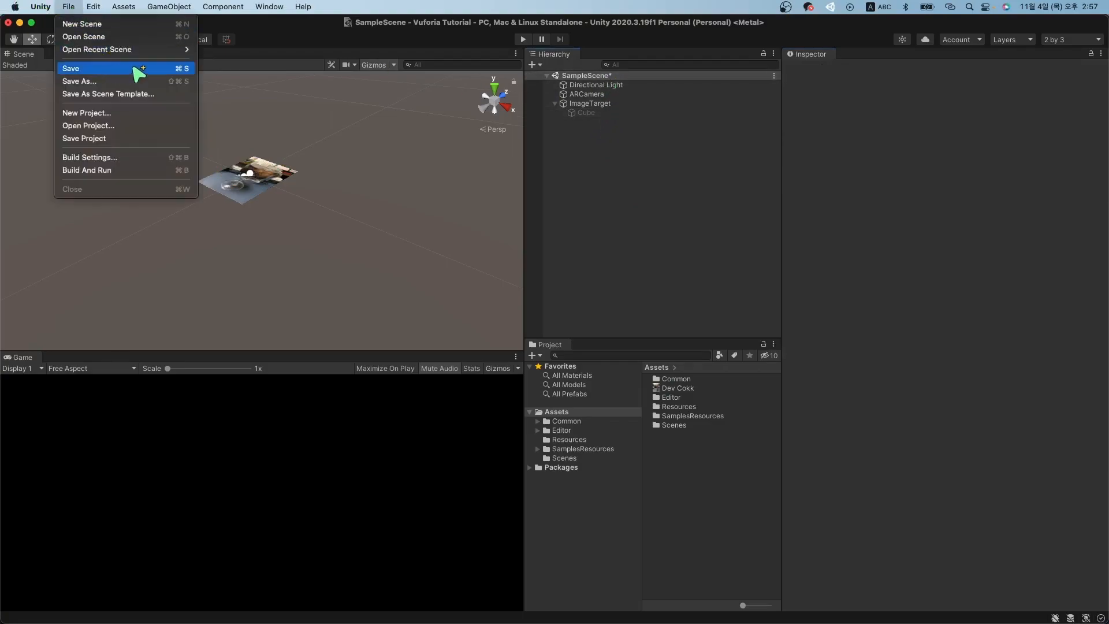
click(140, 69)
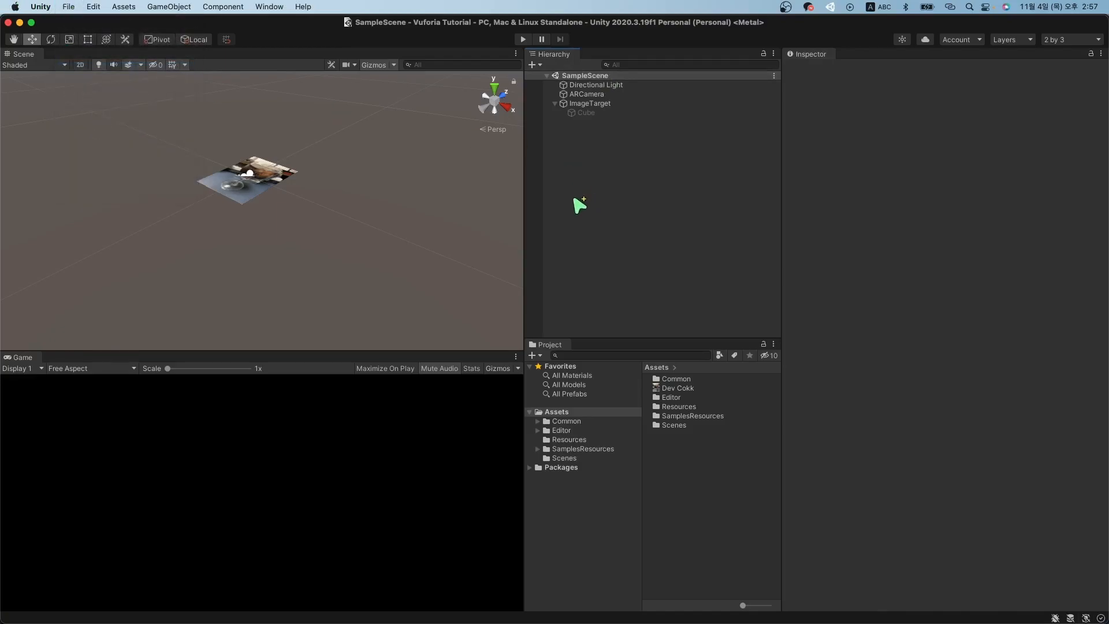
click(595, 113)
click(606, 104)
click(612, 94)
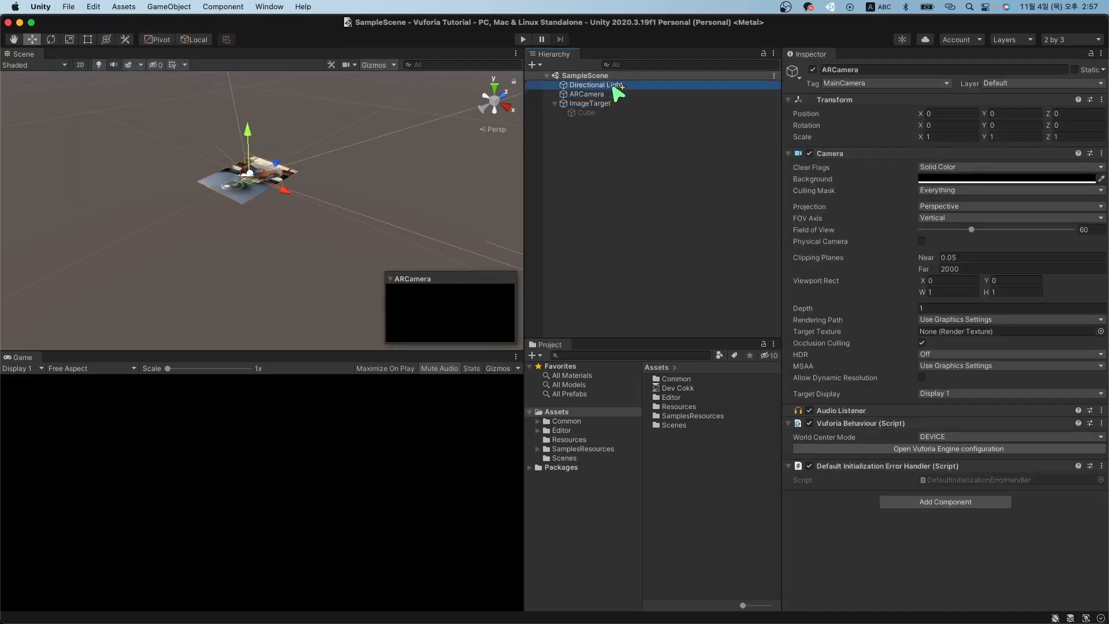
click(615, 85)
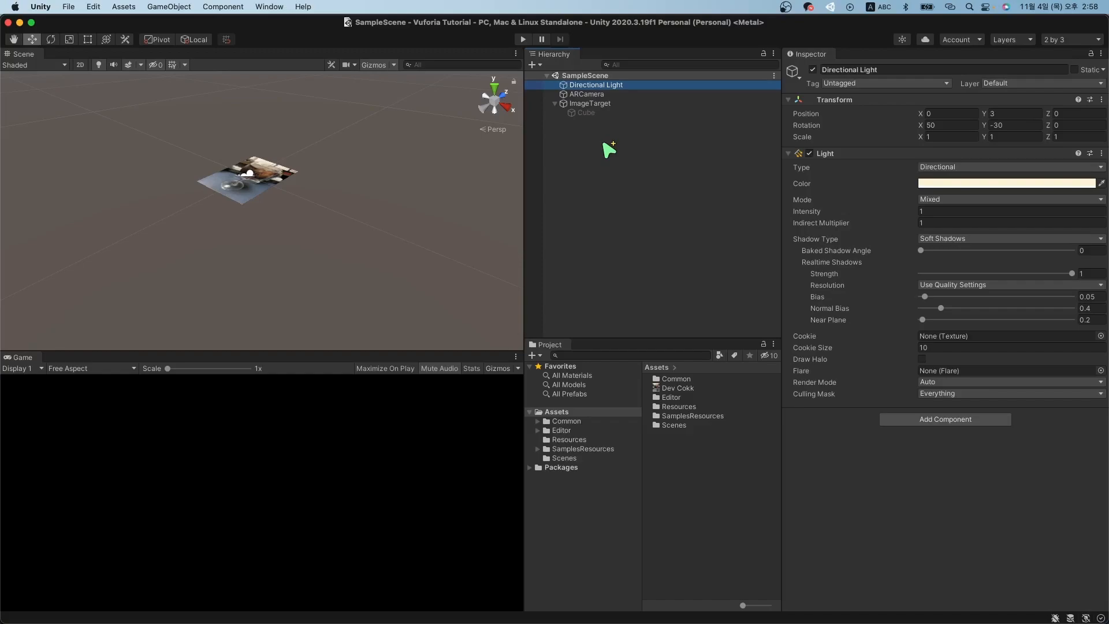
click(609, 149)
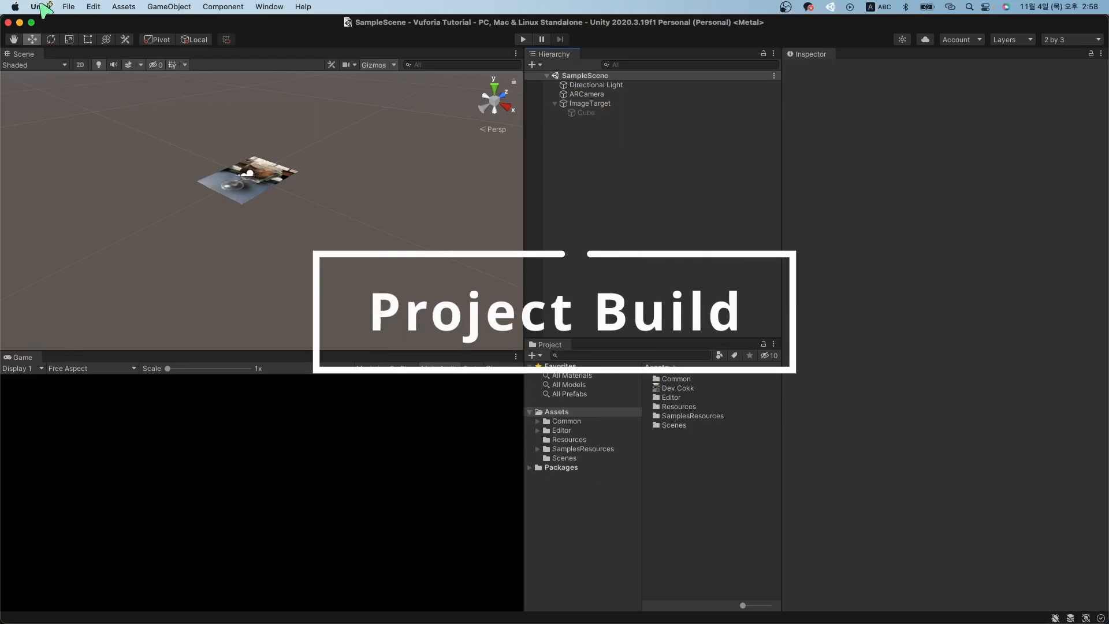
In Build Settings, remove 0-Main and add the open Scenes/SampleScene to Scenes In Build.
click(69, 7)
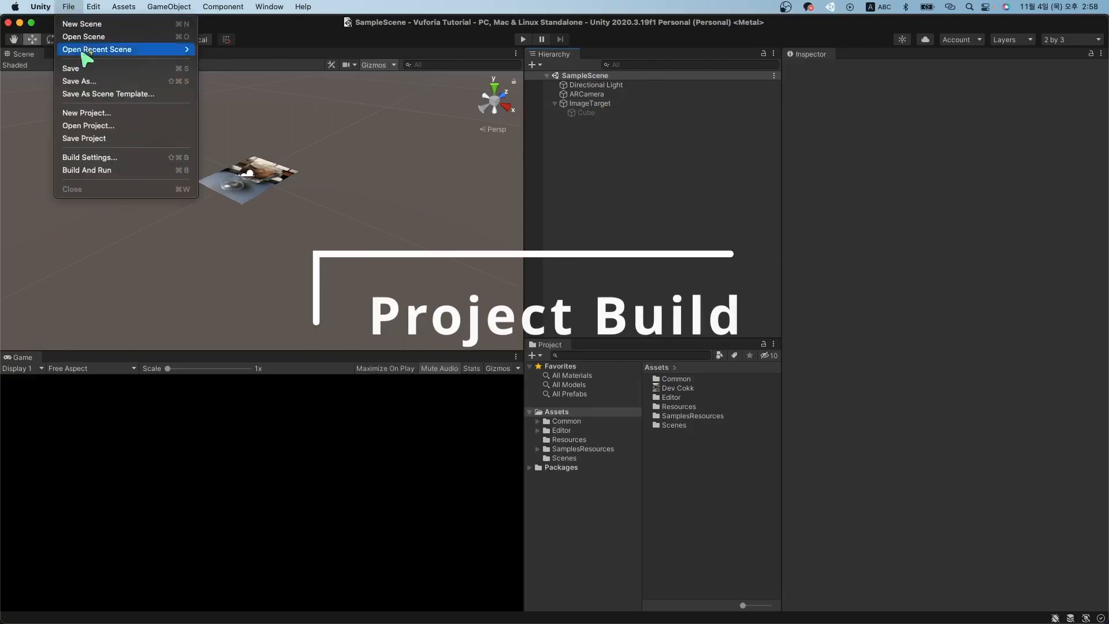
click(132, 162)
drag(256, 156, 572, 113)
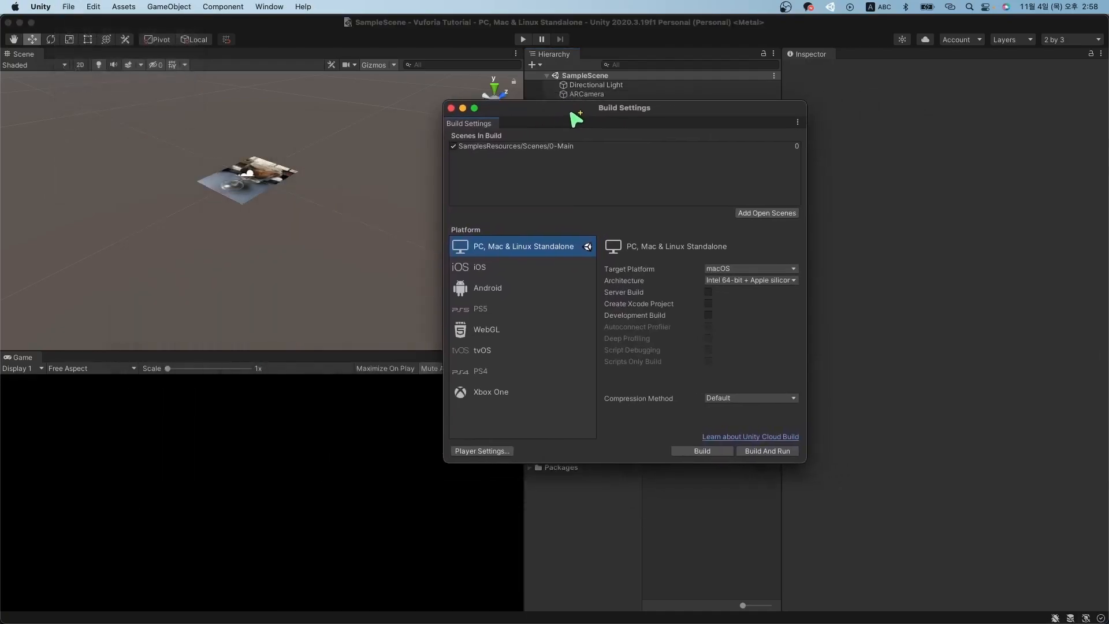
click(553, 146)
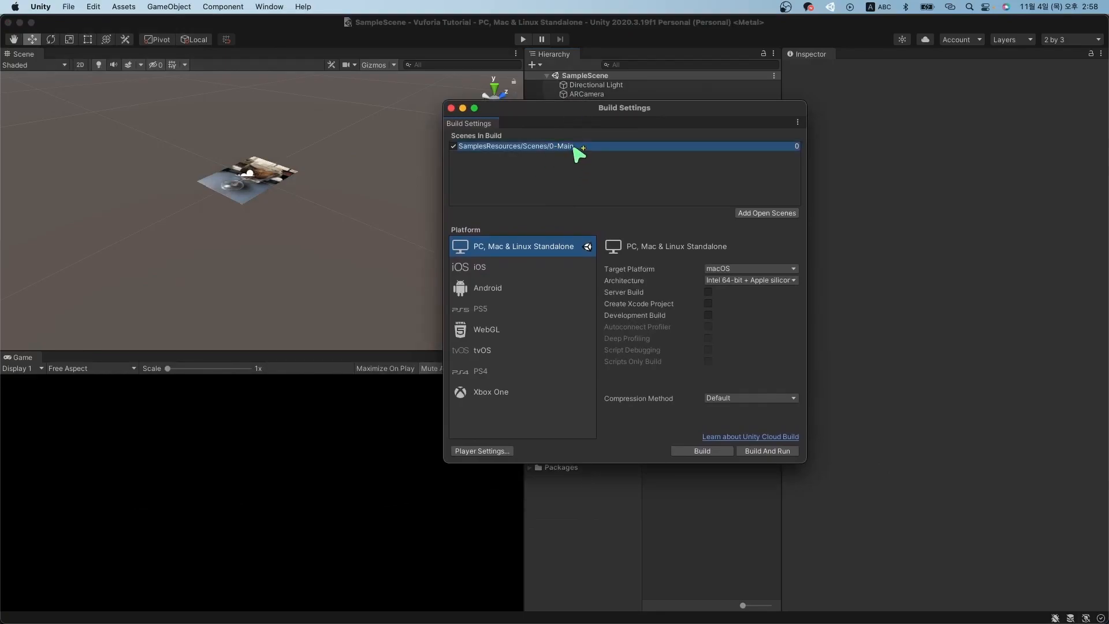
key(Delete)
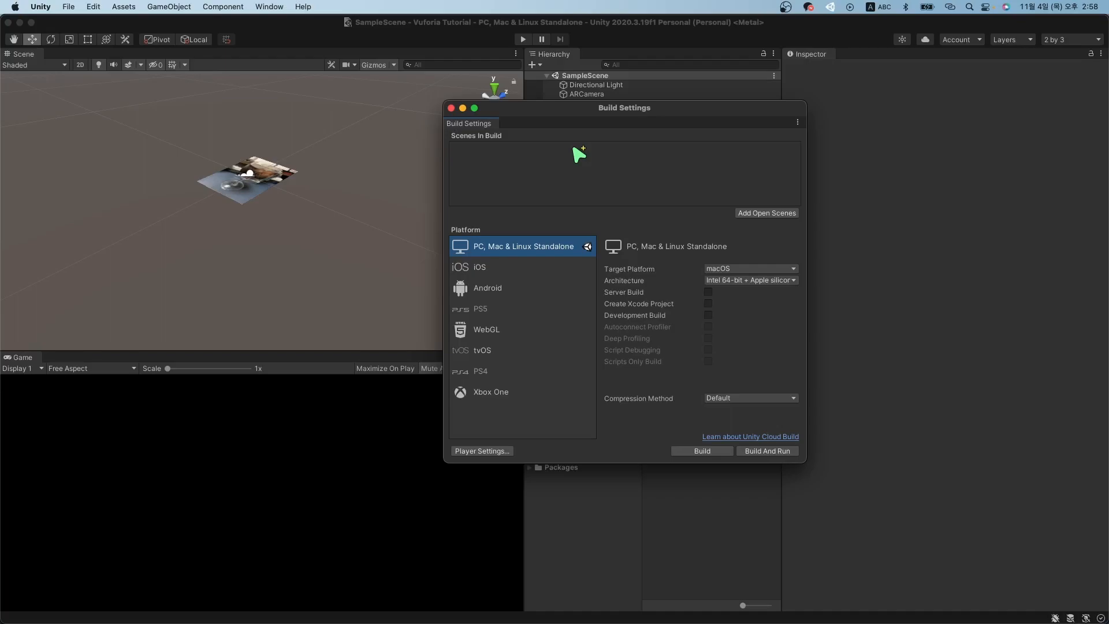
click(786, 213)
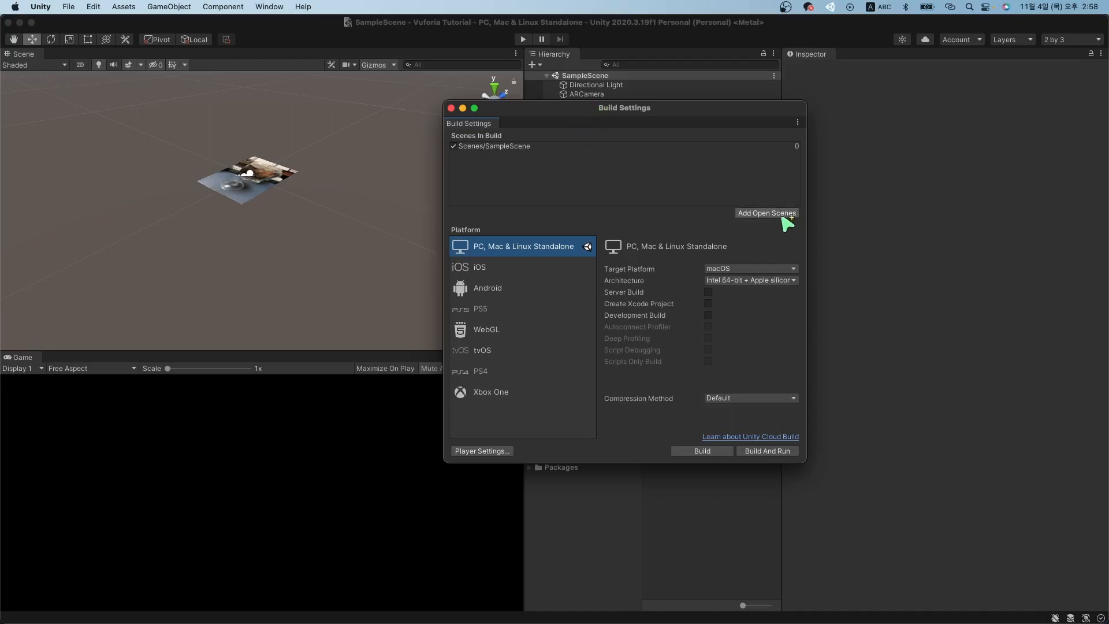
click(514, 147)
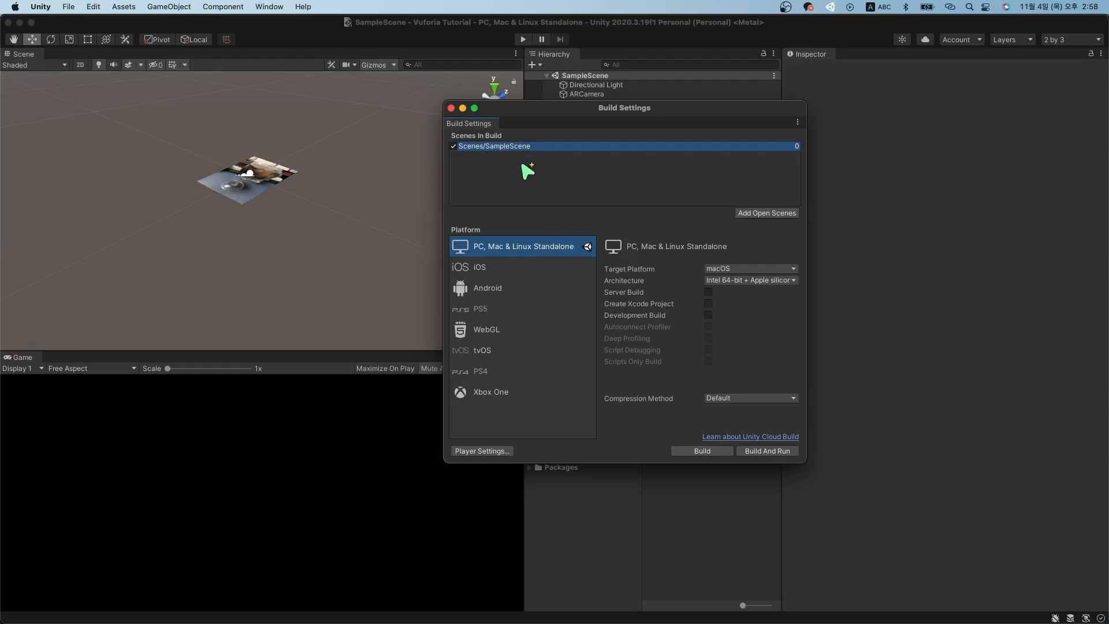
key(Delete)
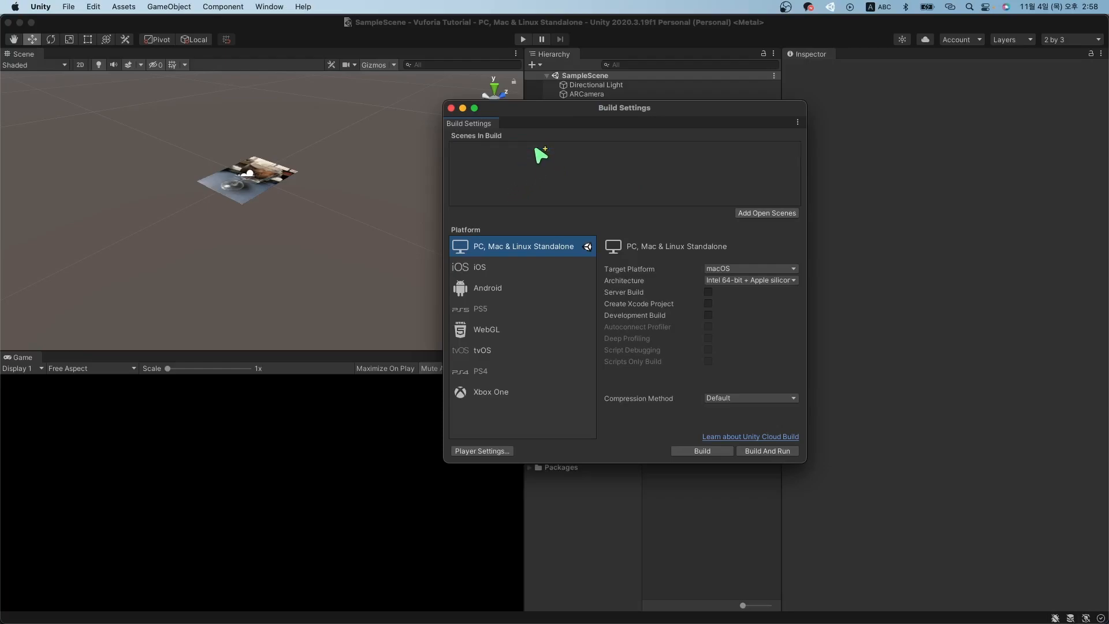
click(772, 212)
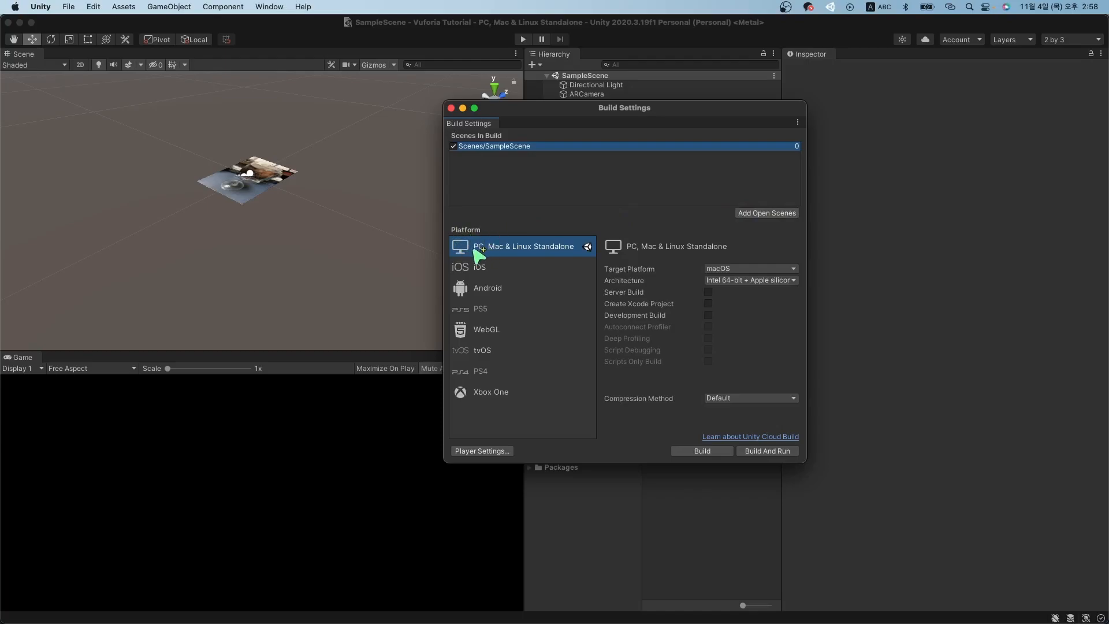
Compare the iOS, Android and Standalone platform options, ending on Android.
click(485, 273)
click(490, 288)
click(491, 267)
click(496, 253)
click(509, 296)
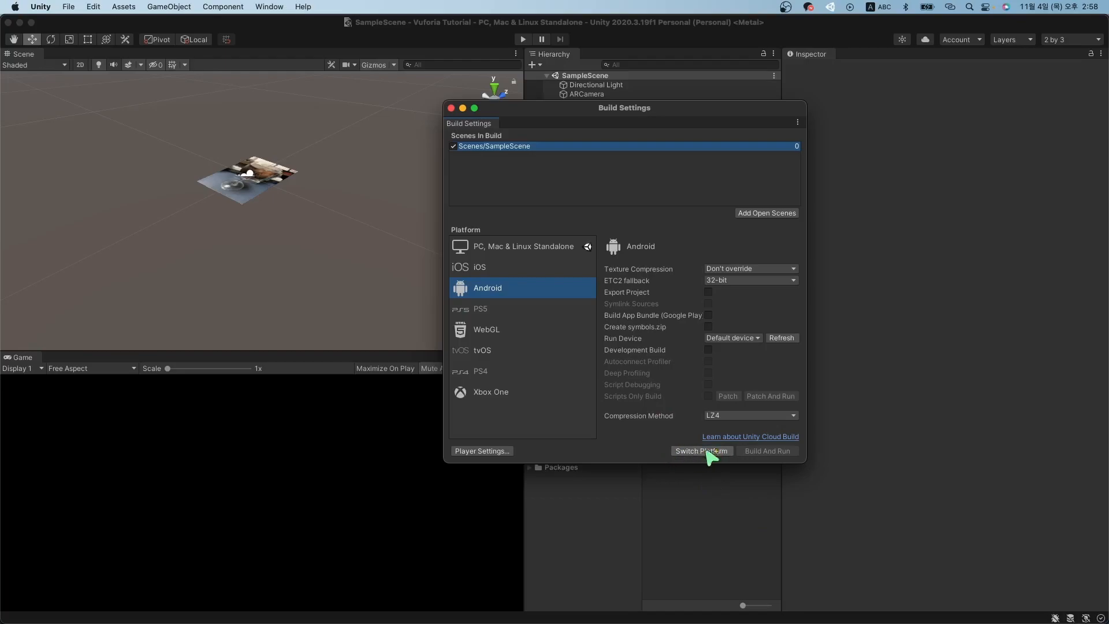
Select Android in the Platform list and make it the active build platform with Switch Platform.
click(587, 248)
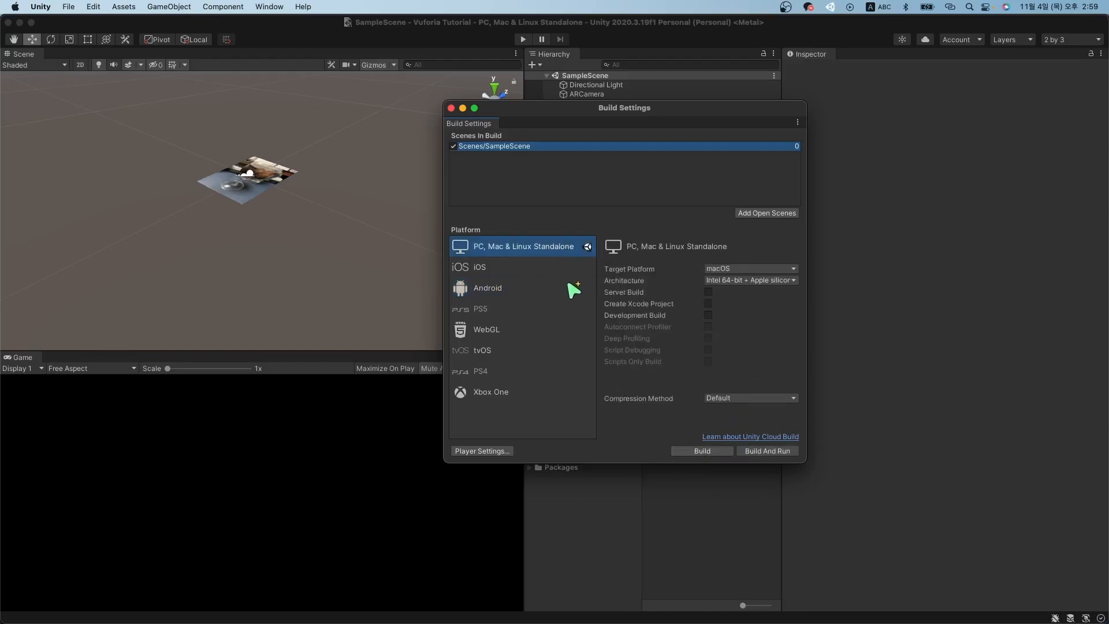
click(575, 288)
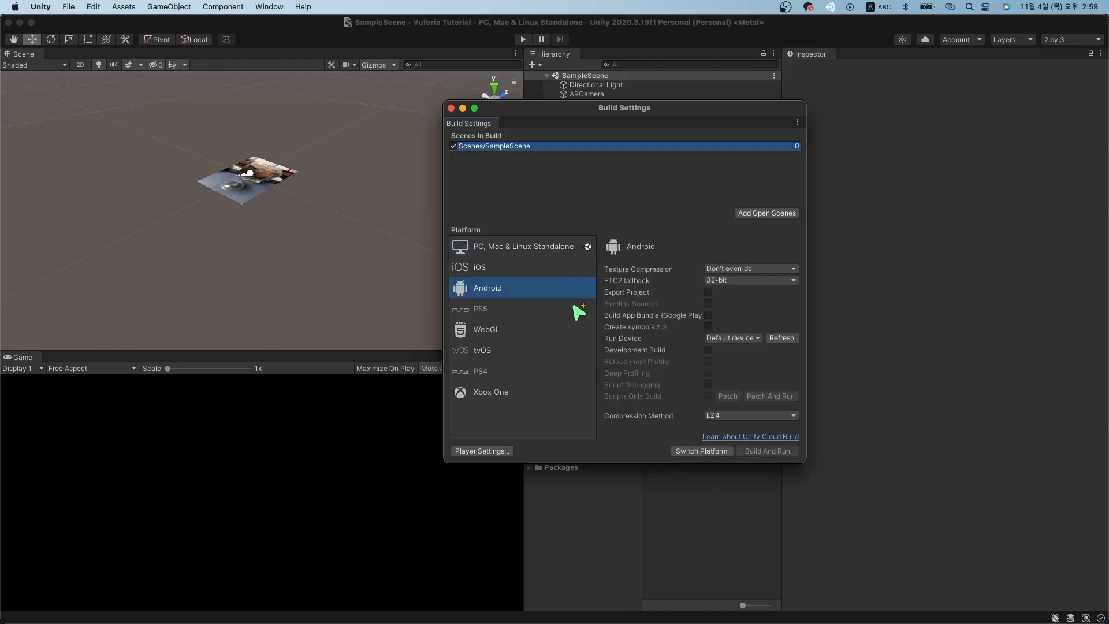
click(706, 451)
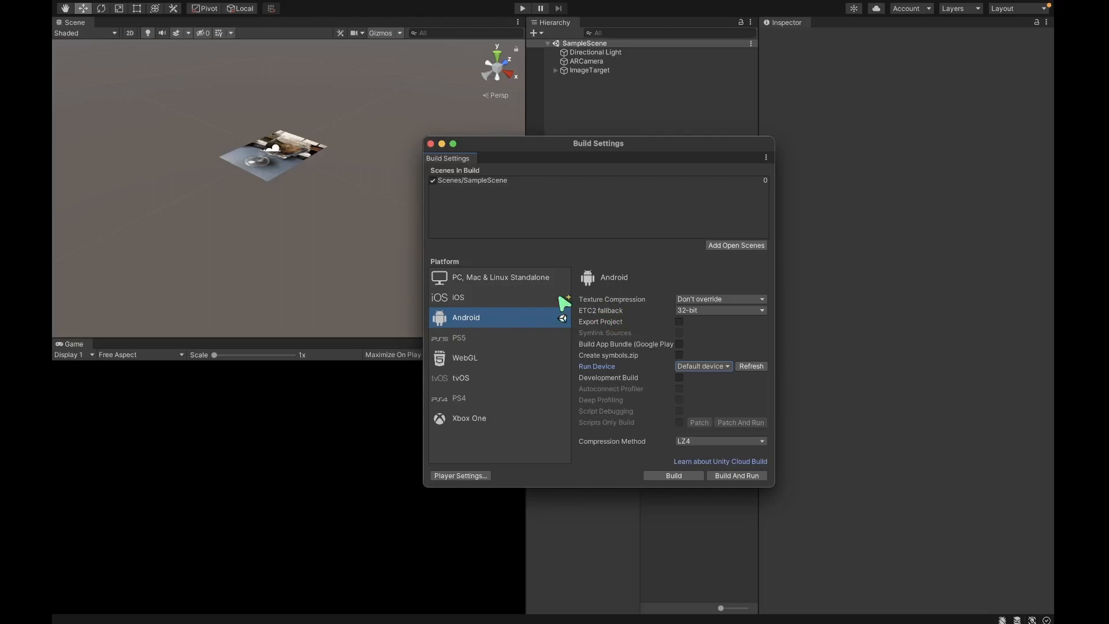
Set Run Device to the Samsung SM G970N after refreshing the device list, then start Build And Run.
click(558, 183)
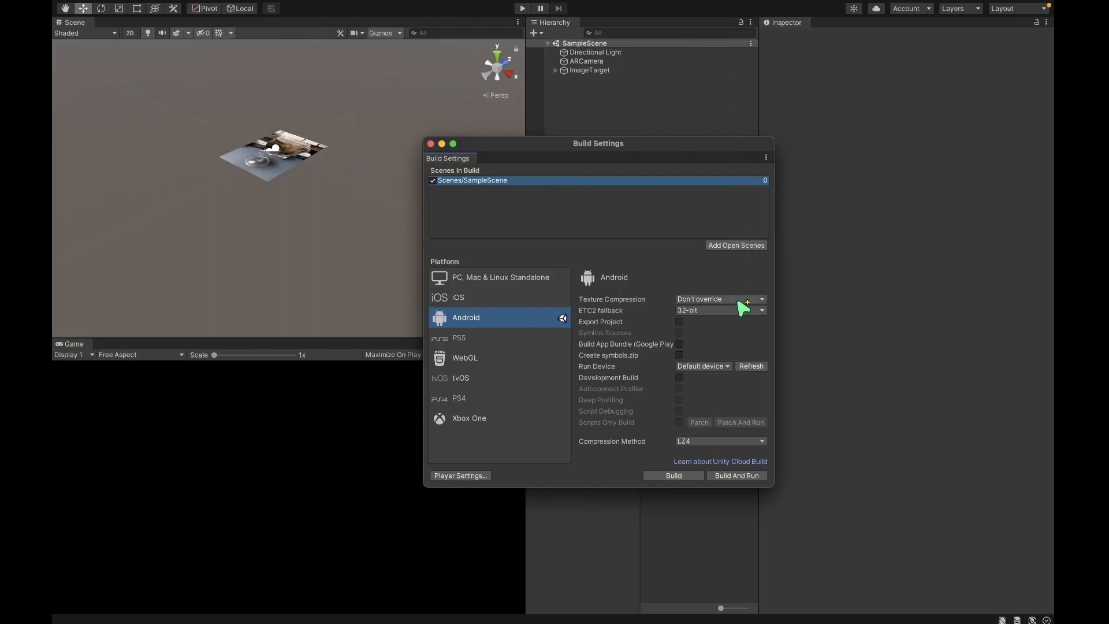
click(717, 366)
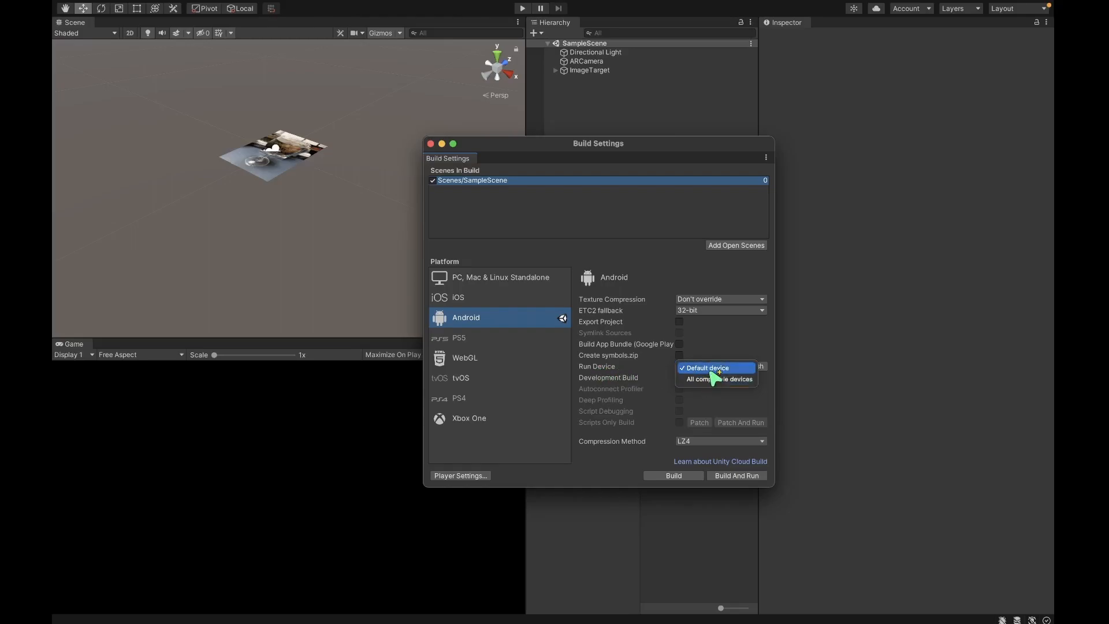
click(654, 370)
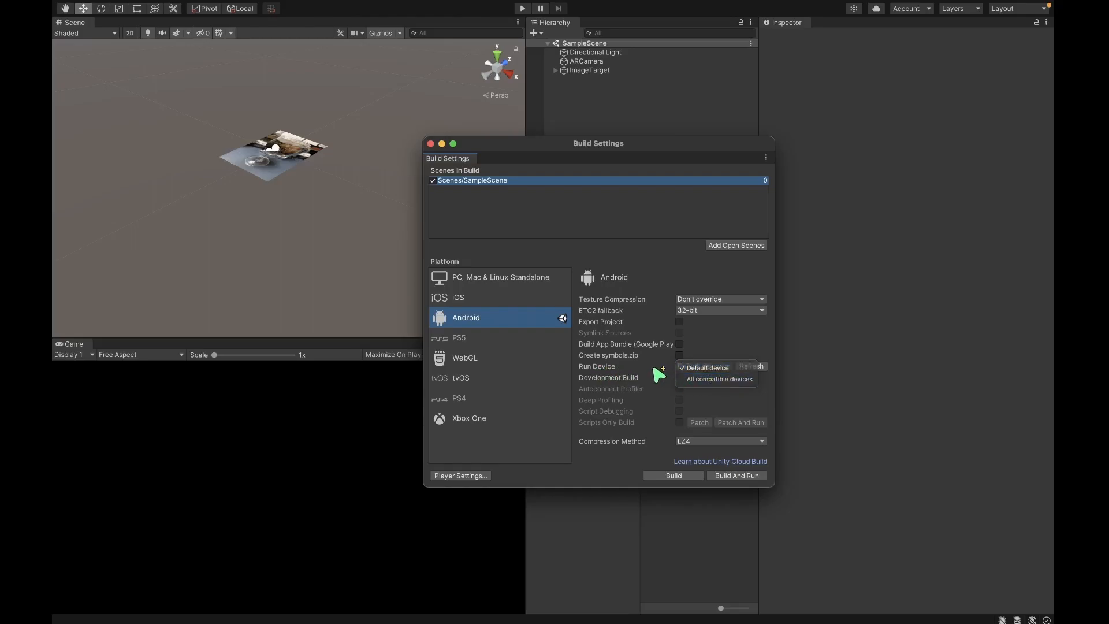
click(751, 366)
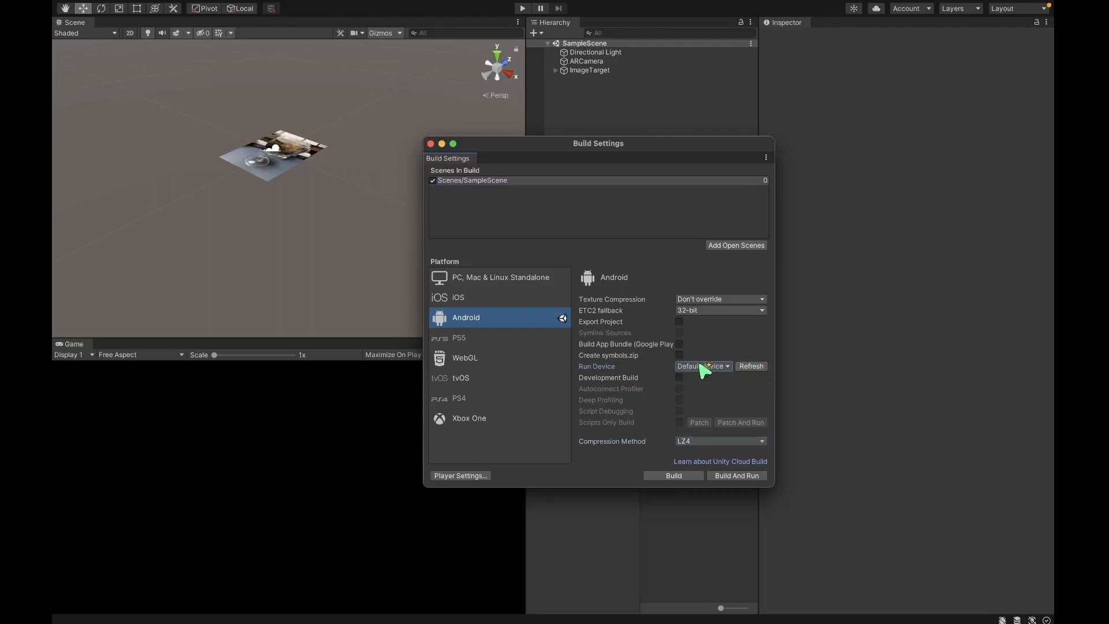
click(726, 367)
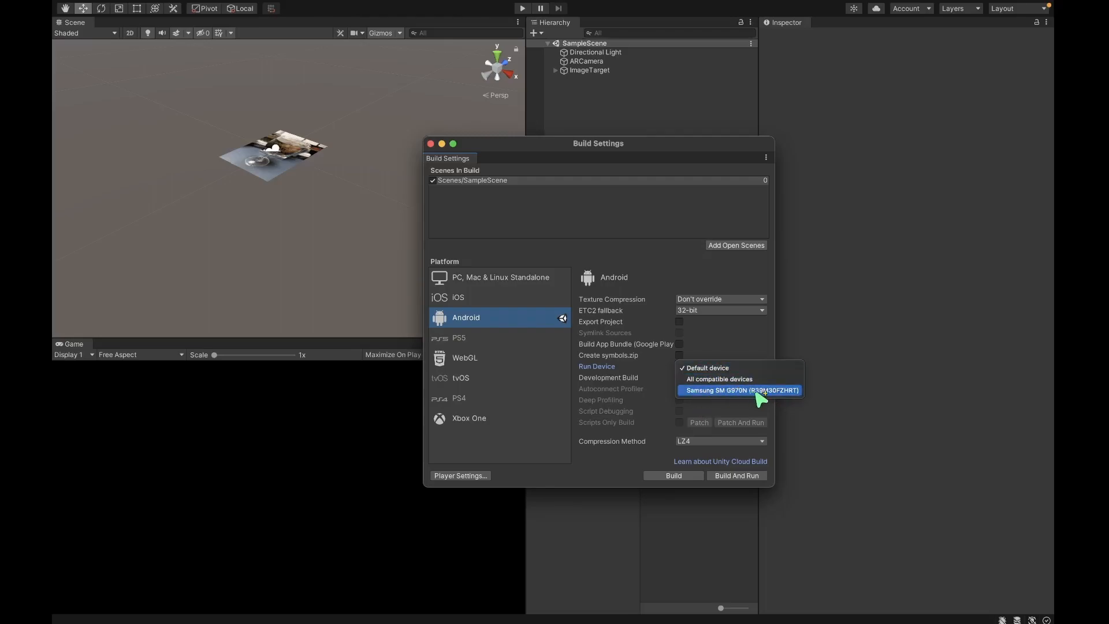
click(792, 390)
click(714, 368)
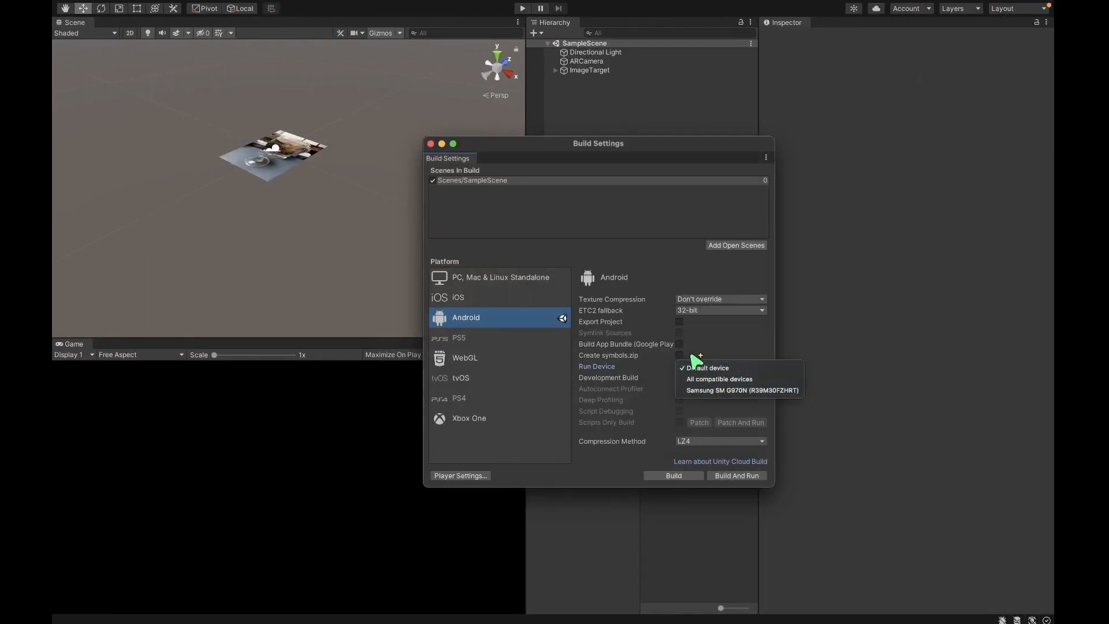
click(706, 393)
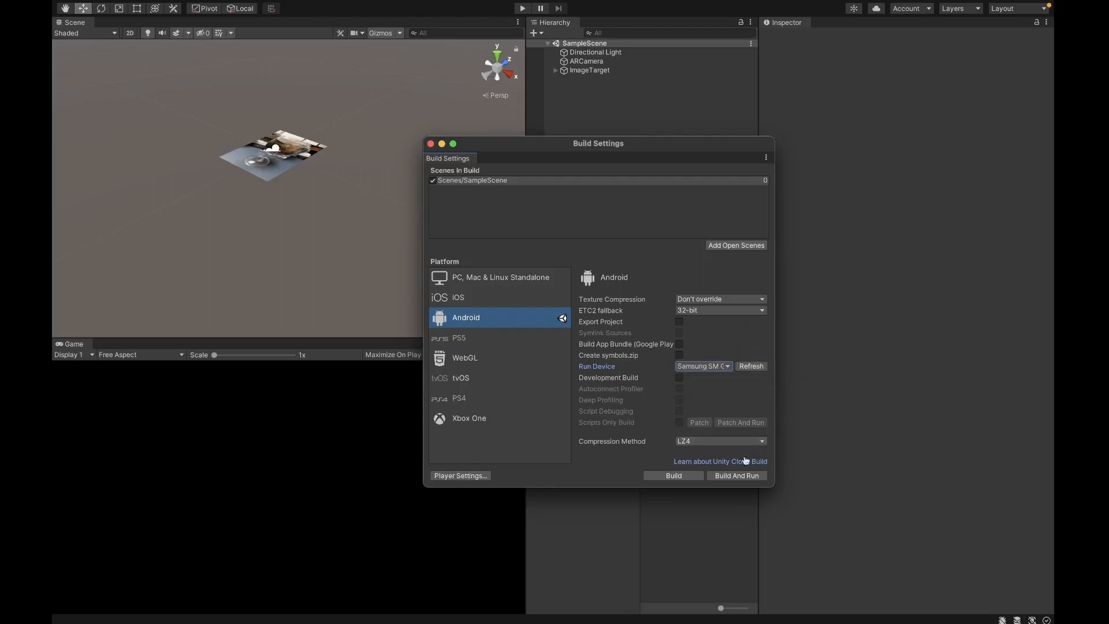
click(751, 480)
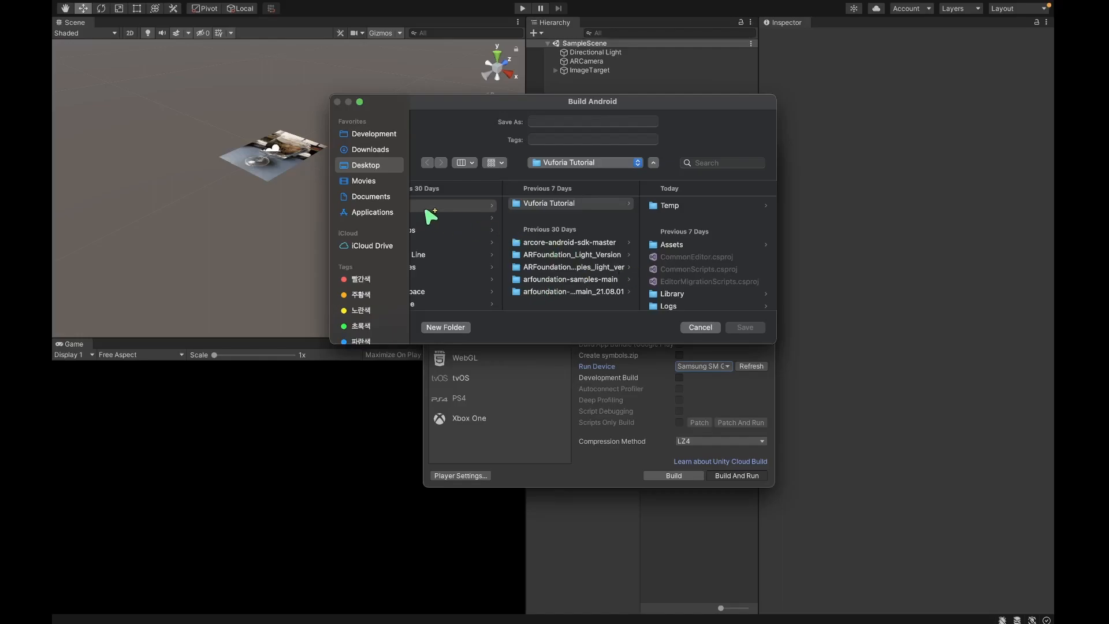
Save the APK as Vuforia_Tutorial_1.0.0 in the Desktop's 2. Builds folder.
click(387, 167)
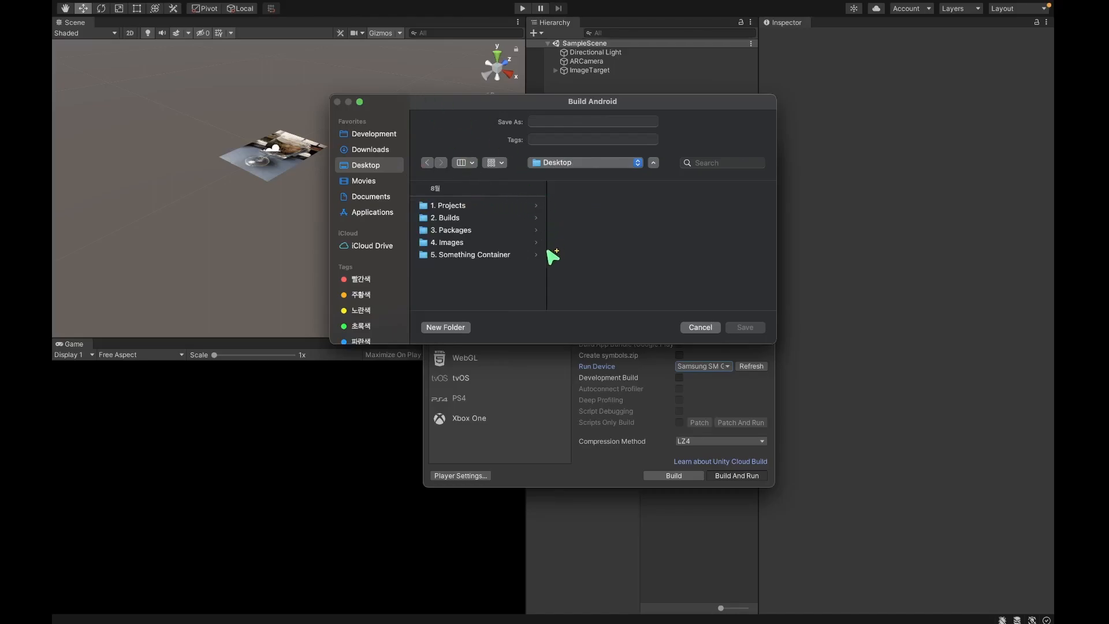
click(472, 219)
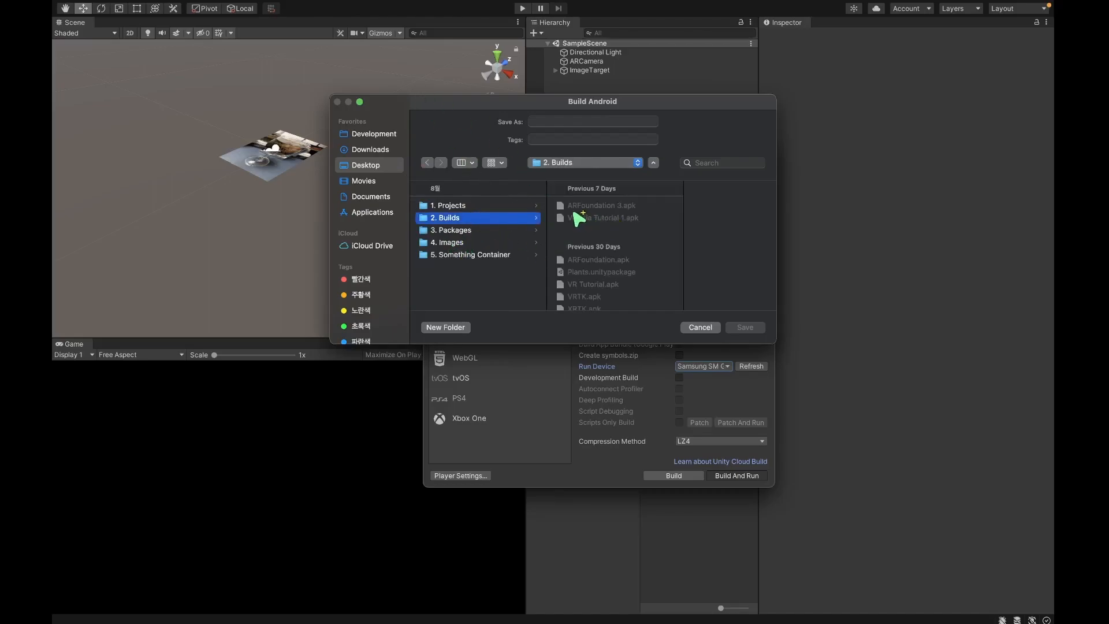
click(574, 121)
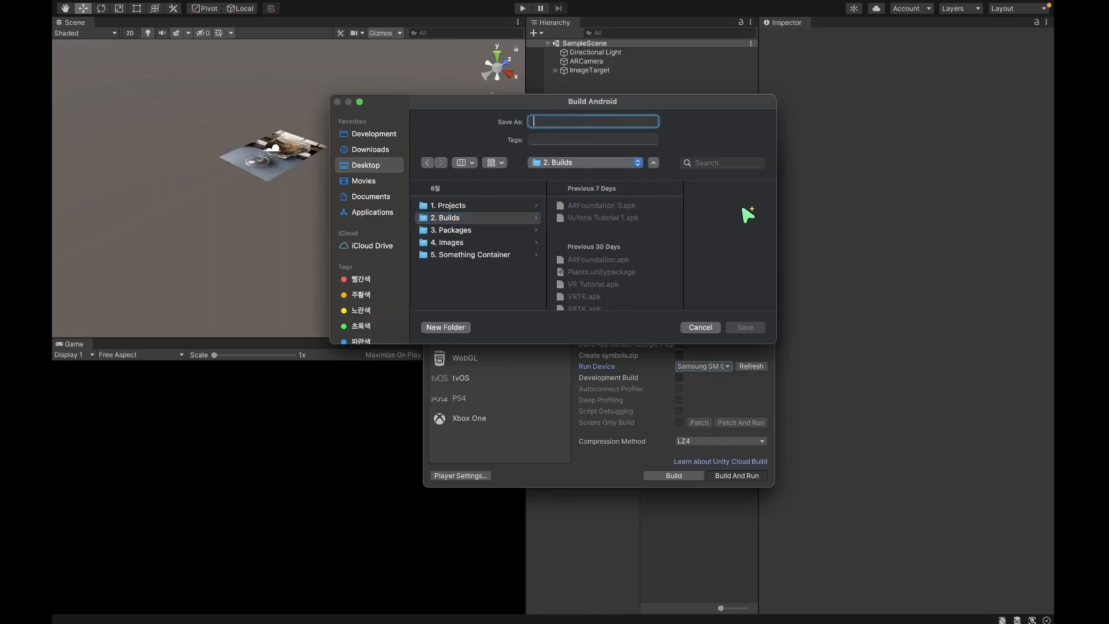
text(V)
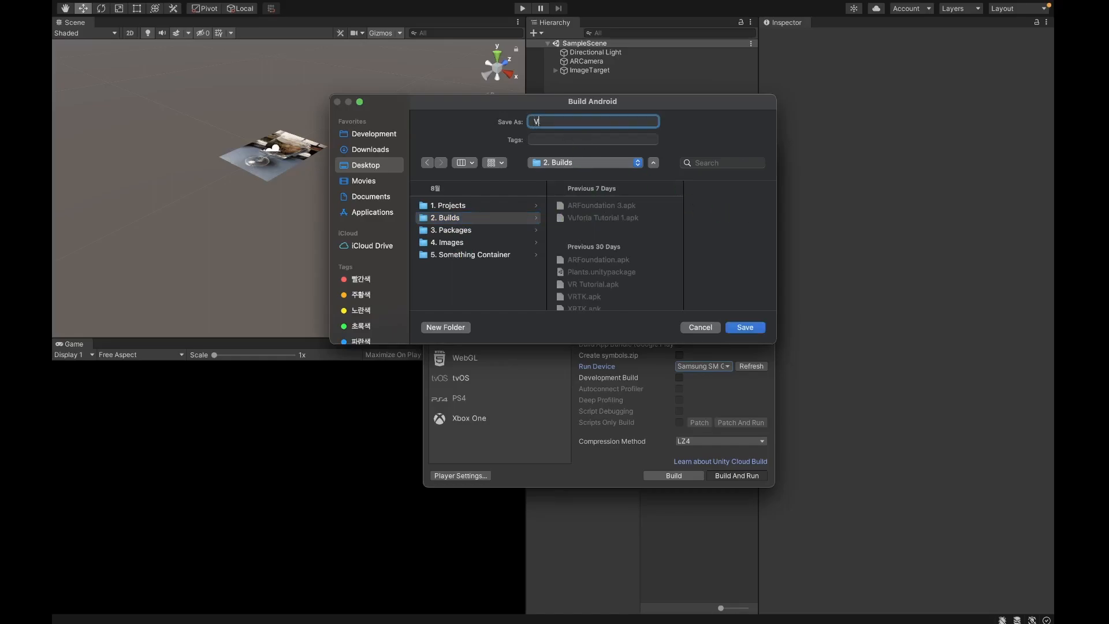
text(uforia Tutorial)
key(BackSpace)
key(BackSpace)
key(BackSpace)
key(BackSpace)
key(BackSpace)
key(BackSpace)
key(BackSpace)
key(BackSpace)
text(_Tutorial_1.0.)
key(Return)
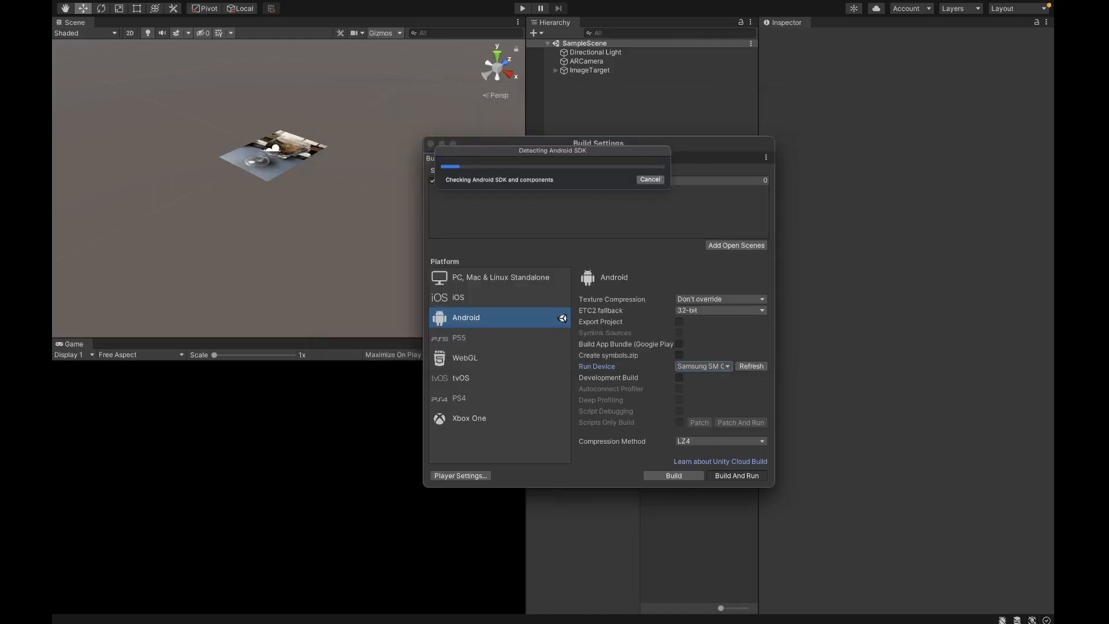